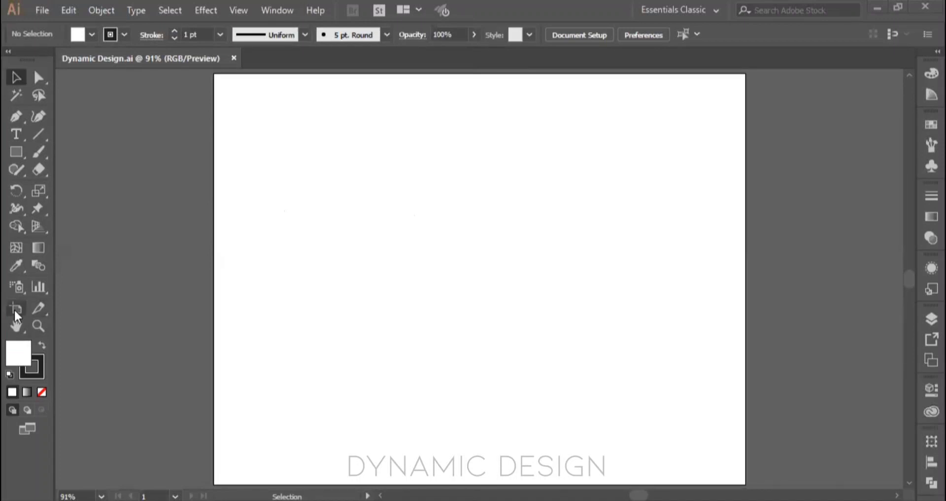
Step: Duplicate the Letter artboard with the Artboard tool and place the copy beside it on the right
left_click(14, 310)
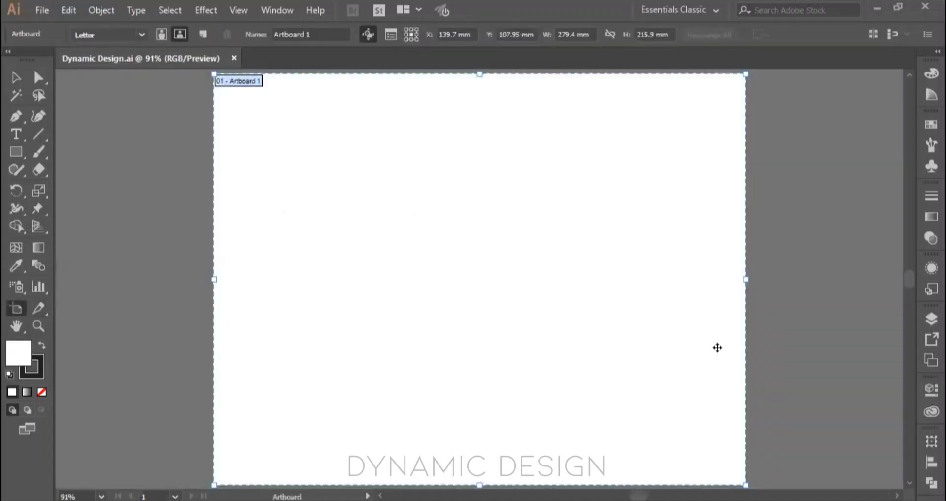
scroll(630, 287, "down", 2)
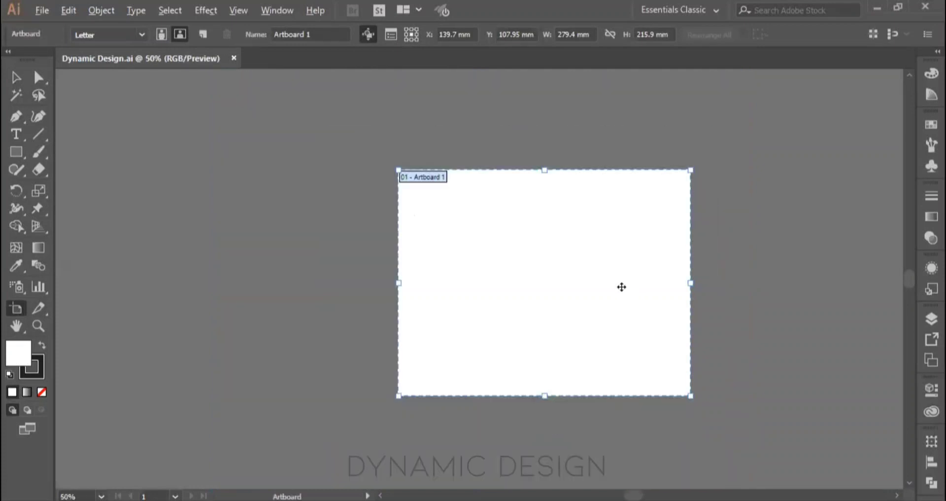
left_click_drag(600, 254, 615, 176)
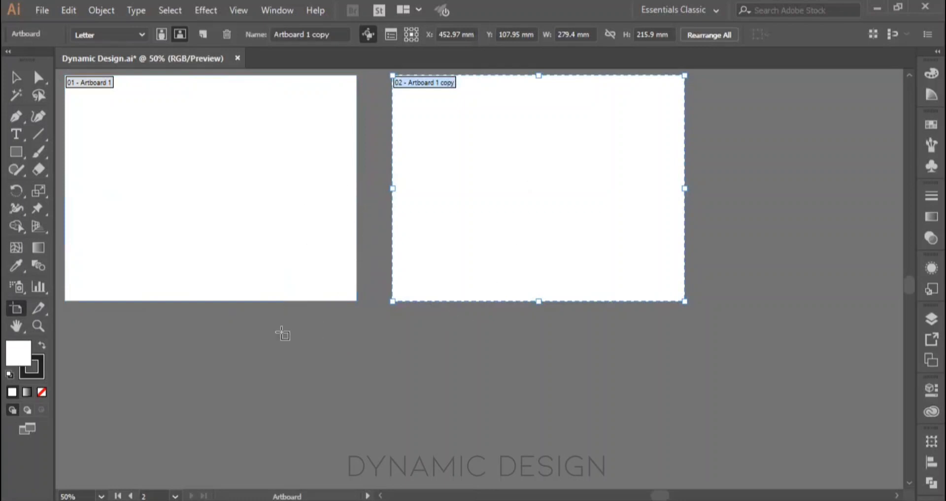
Step: Select both artboards together and duplicate them directly below to form a two-by-two grid
left_click(272, 175)
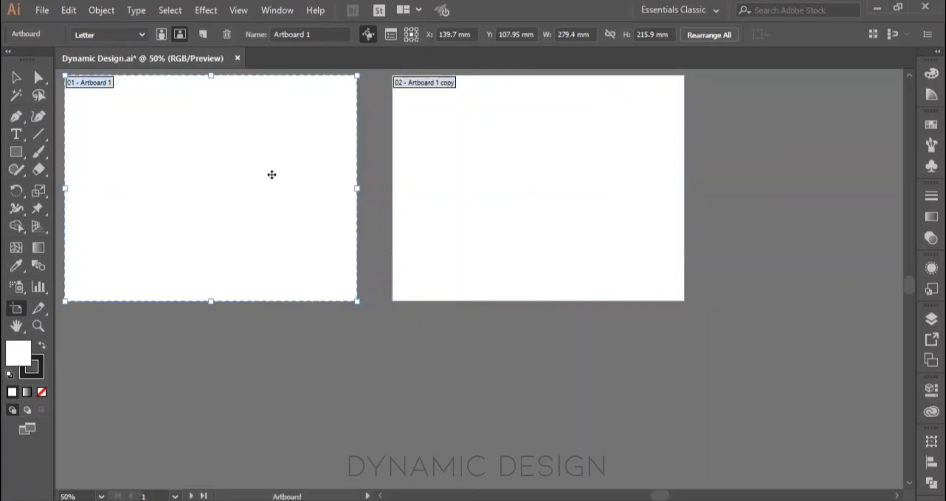
left_click(526, 201, "shift")
left_click_drag(513, 180, 398, 328)
scroll(515, 436, "down", 1)
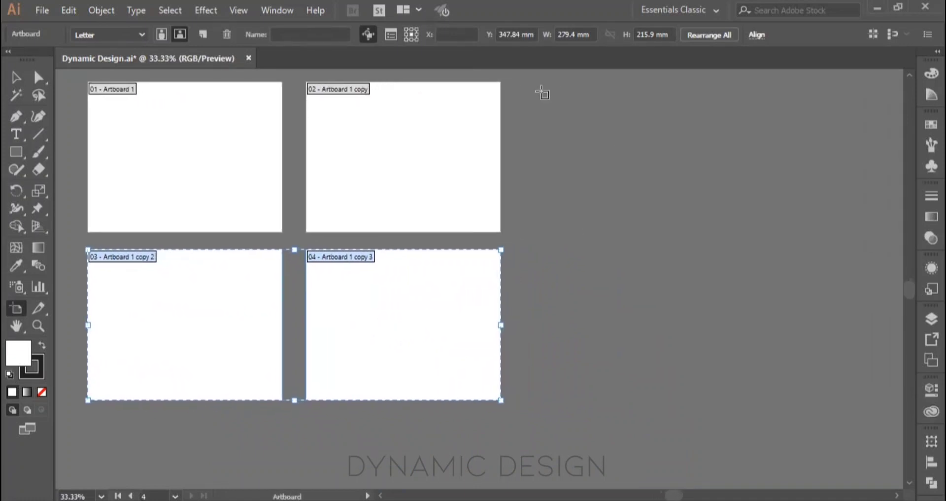
Step: Draw a custom artboard about 495 mm wide and 218 mm high to the right of the four artboards
left_click_drag(542, 91, 888, 242)
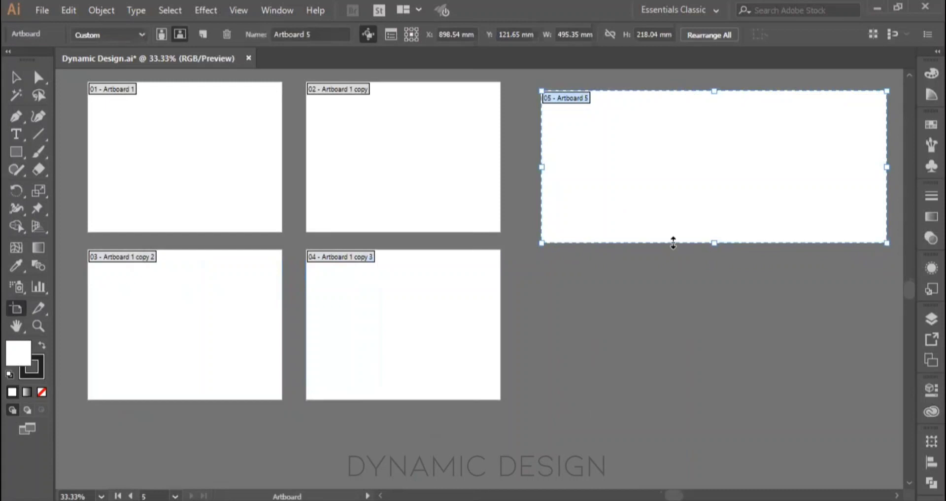
Step: Examine how the artboards are placed within the full canvas area and in relation to each other
key("ctrl+minus")
key("ctrl+minus")
key("ctrl+minus")
key("ctrl+minus")
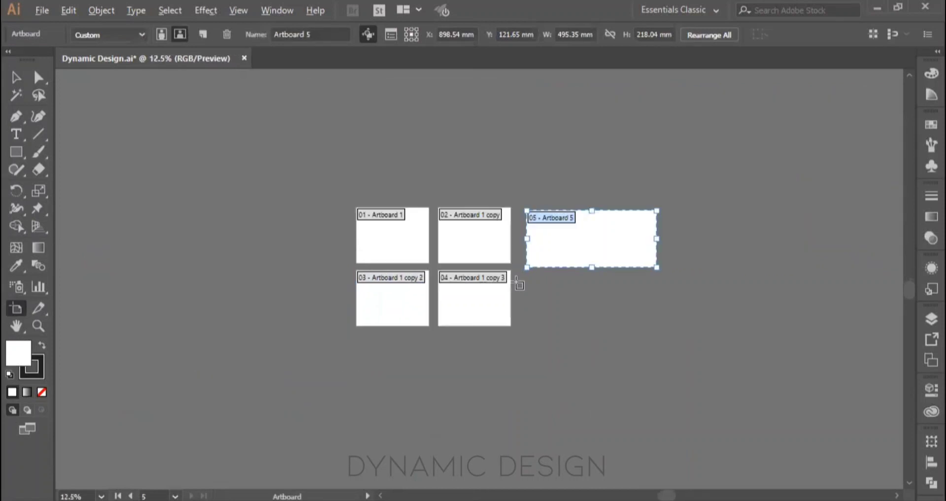
key("ctrl+minus")
key("ctrl+minus")
key("ctrl+minus")
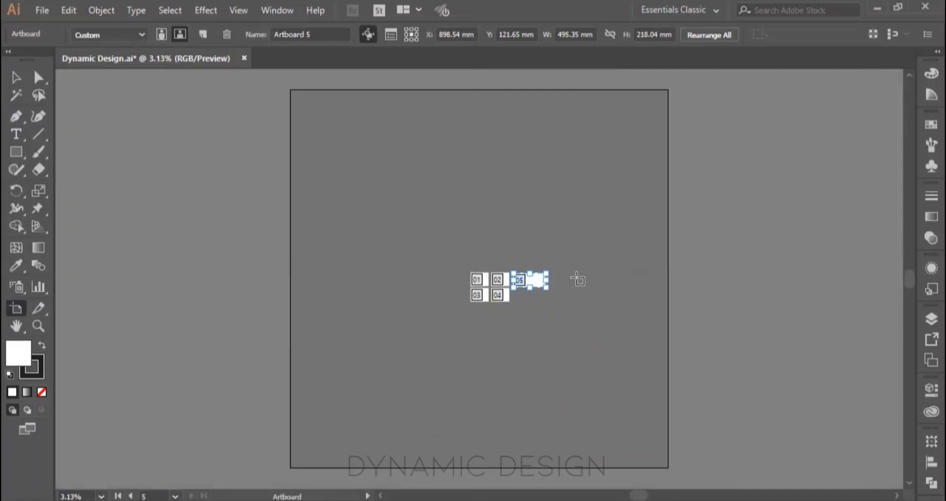
key("ctrl+0")
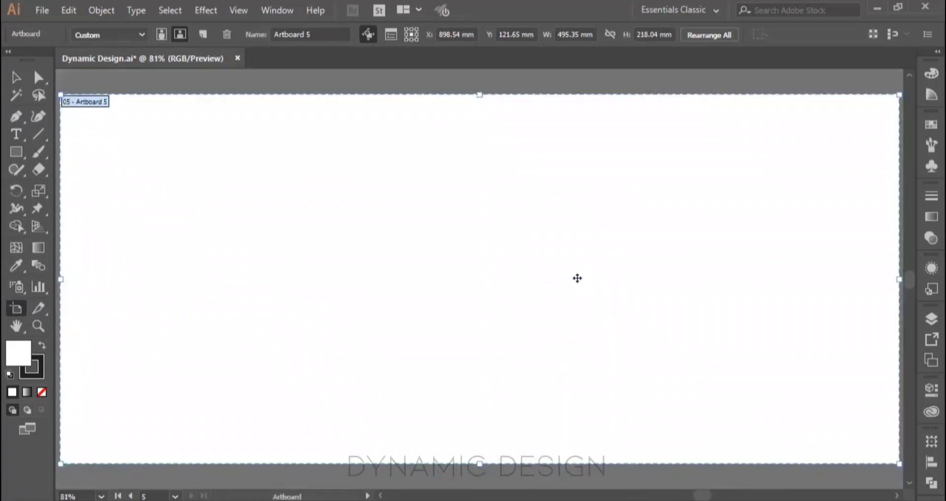
scroll(577, 278, "down", 4)
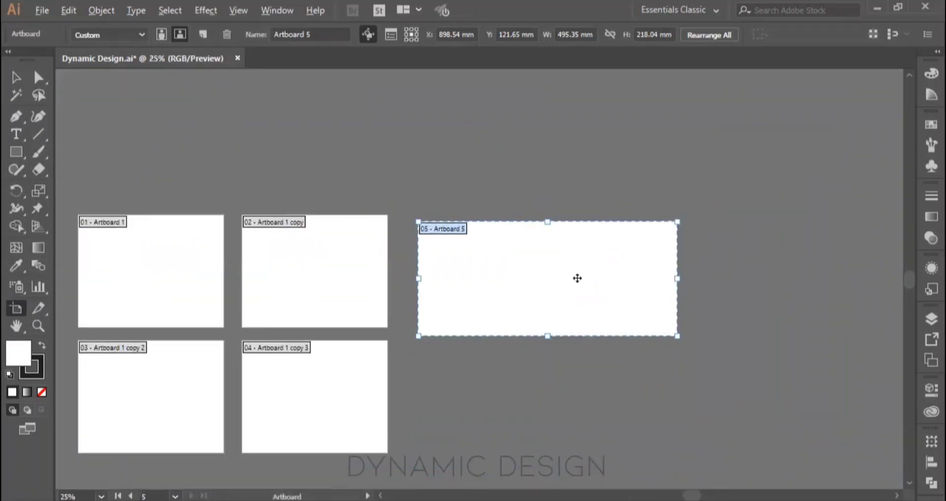
scroll(577, 281, "down", 1)
left_click_drag(570, 283, 549, 185)
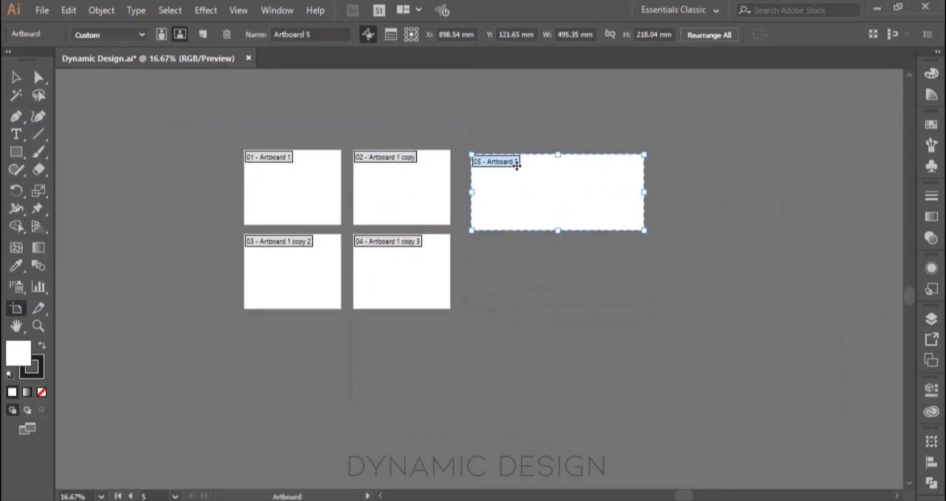
Step: Leave artboard editing and undo the custom artboard and all duplicated artboards, keeping only the original one fitted in view
left_click(16, 78)
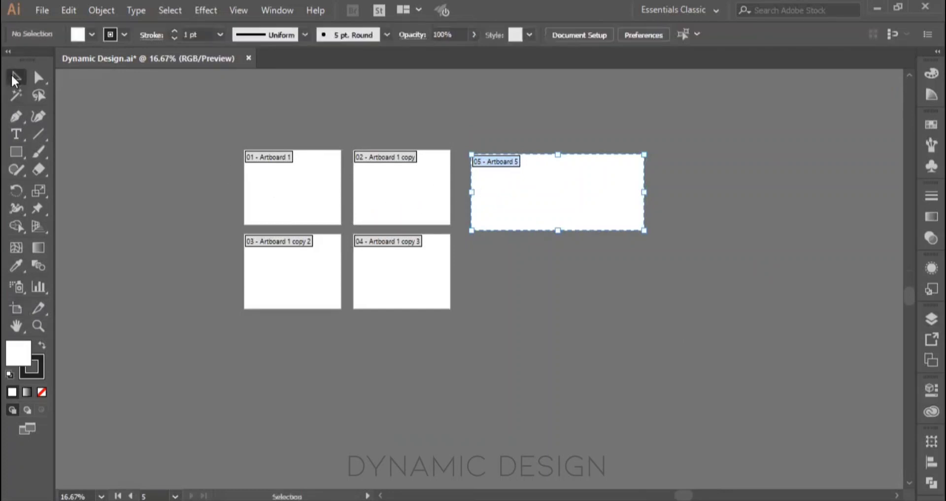
left_click(323, 190)
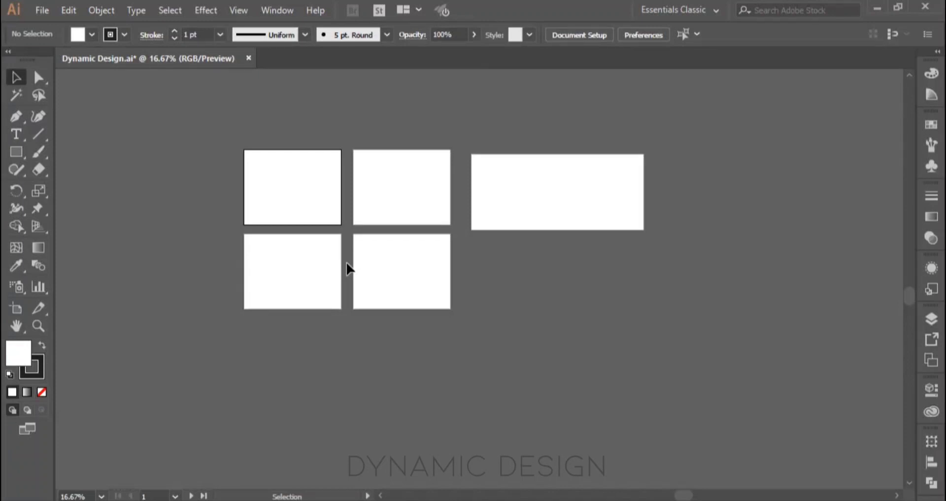
key("ctrl+z")
key("ctrl+z")
key("ctrl+z")
key("ctrl+z")
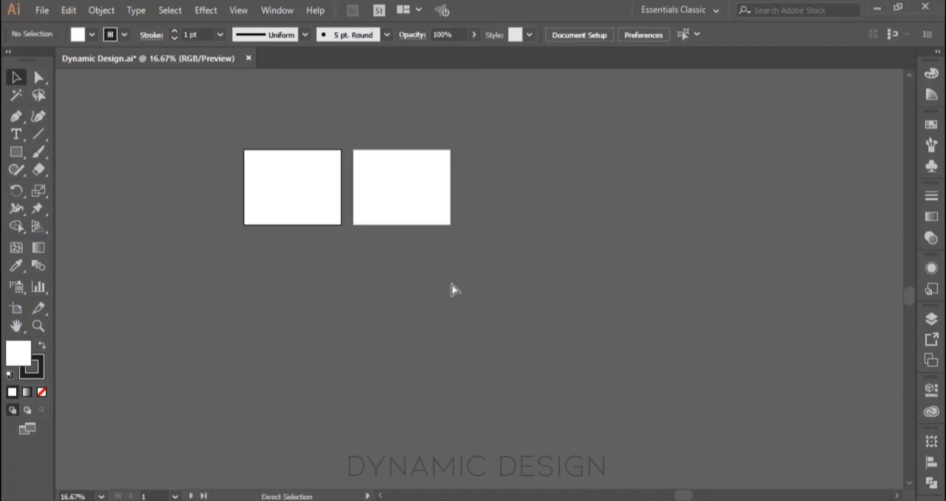
key("ctrl+0")
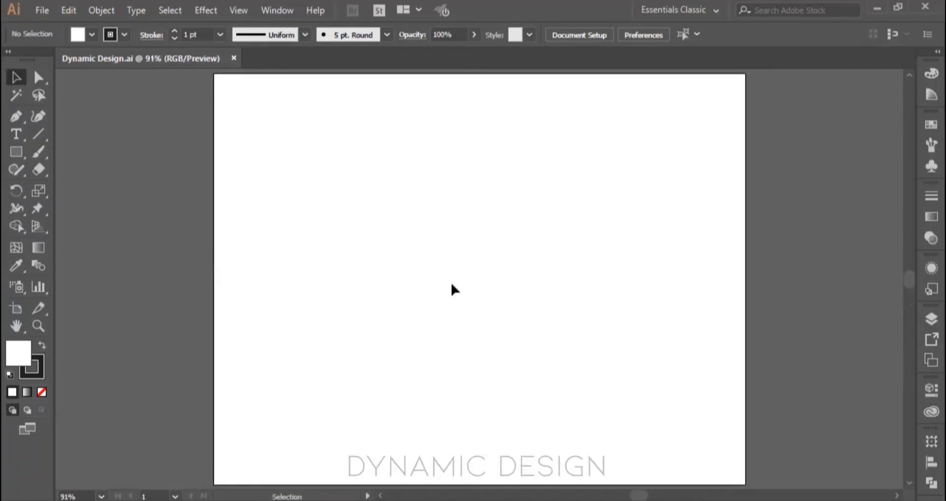
Step: Draw a narrow vertical slice near the middle of the artboard's upper edge with the Slice tool
left_click(37, 310)
left_click_drag(464, 77, 453, 201)
scroll(453, 201, "down", 1)
scroll(459, 197, "right", 2)
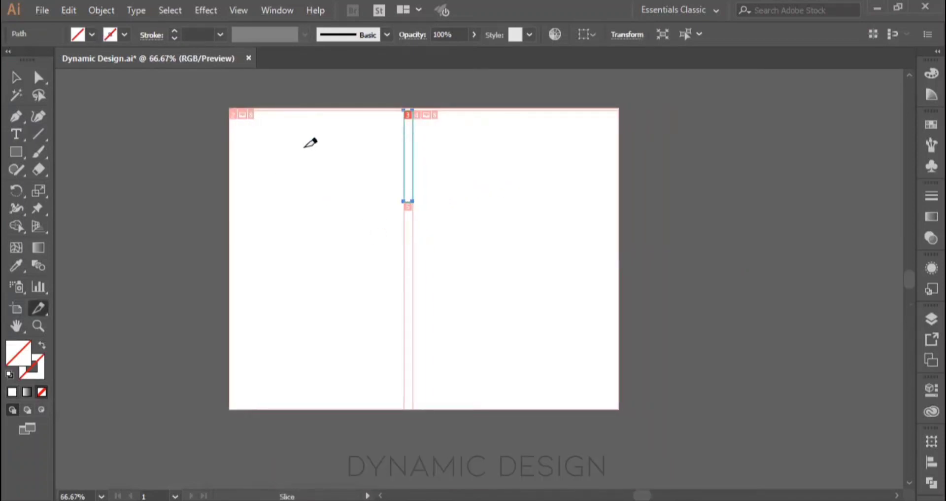
Step: Inspect the slice divisions up close and shift the drawn slice slightly downward with the Selection tool
scroll(246, 110, "up", 3)
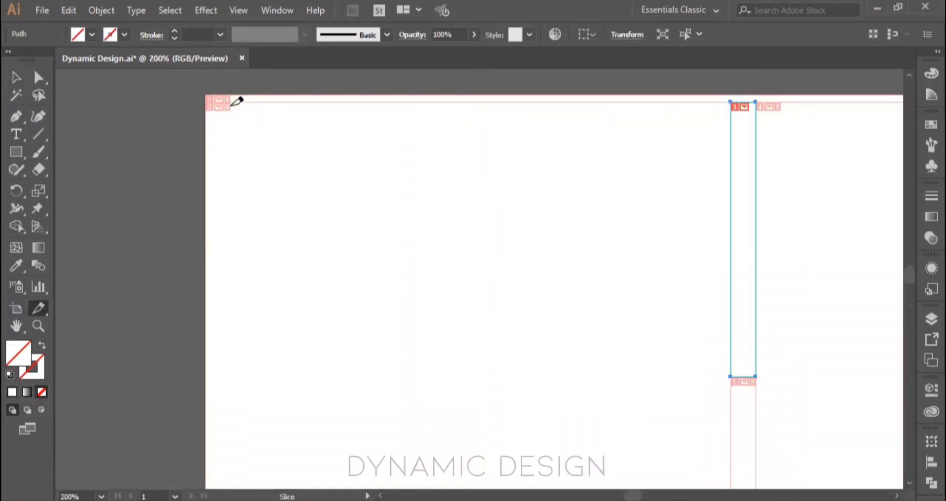
scroll(231, 108, "up", 1)
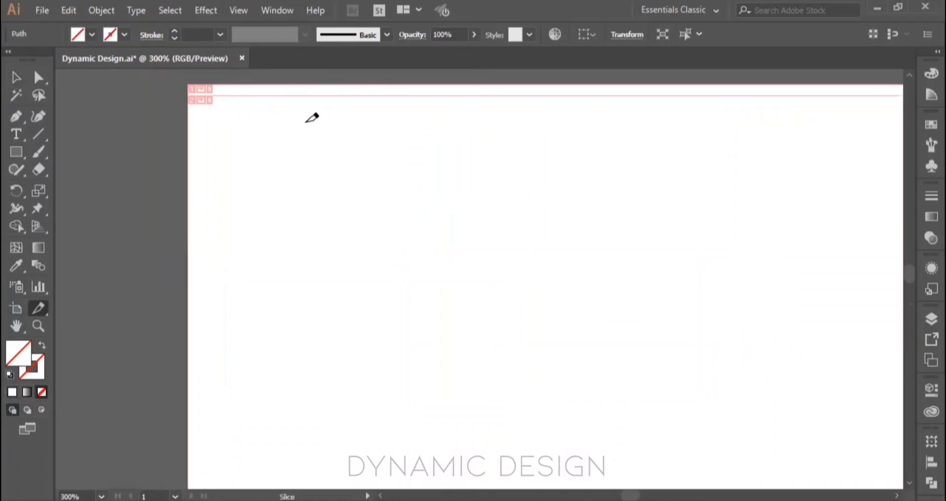
scroll(325, 221, "down", 3)
left_click_drag(378, 247, 186, 198)
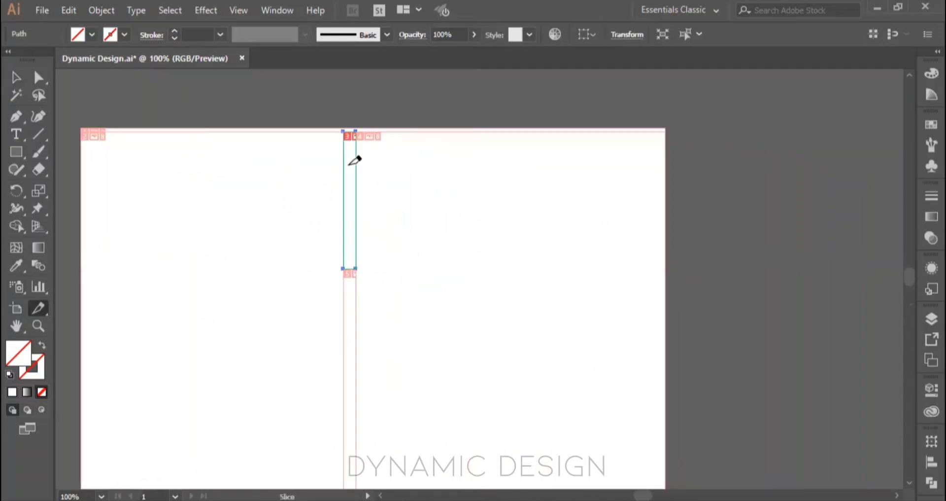
scroll(368, 140, "up", 4)
key("v")
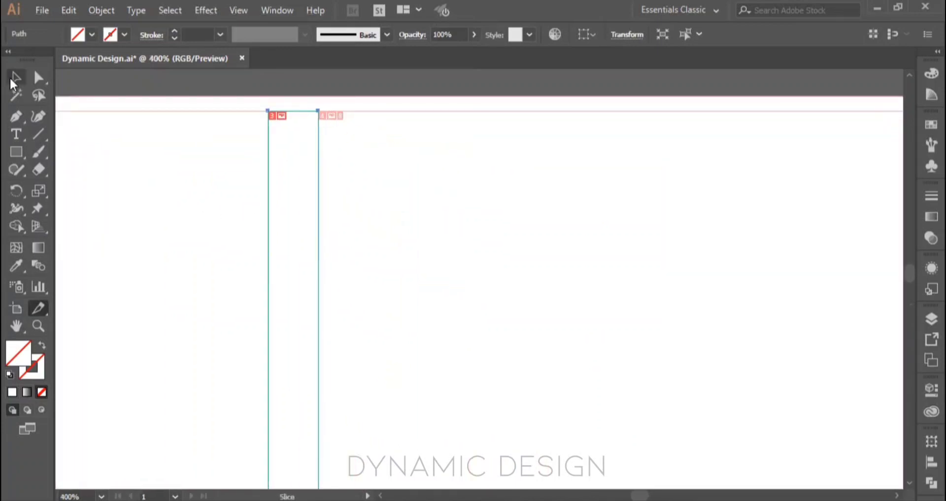
left_click(333, 118)
scroll(332, 117, "up", 2)
scroll(332, 114, "up", 2)
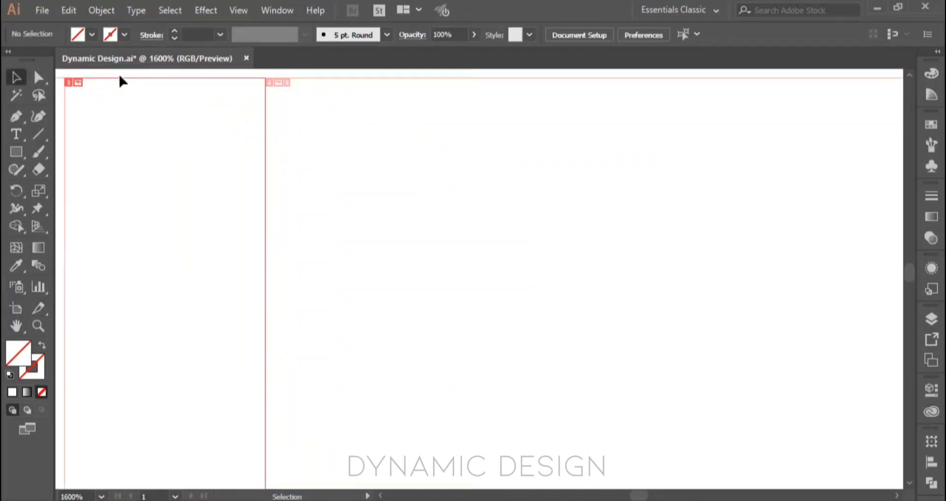
left_click_drag(122, 85, 147, 160)
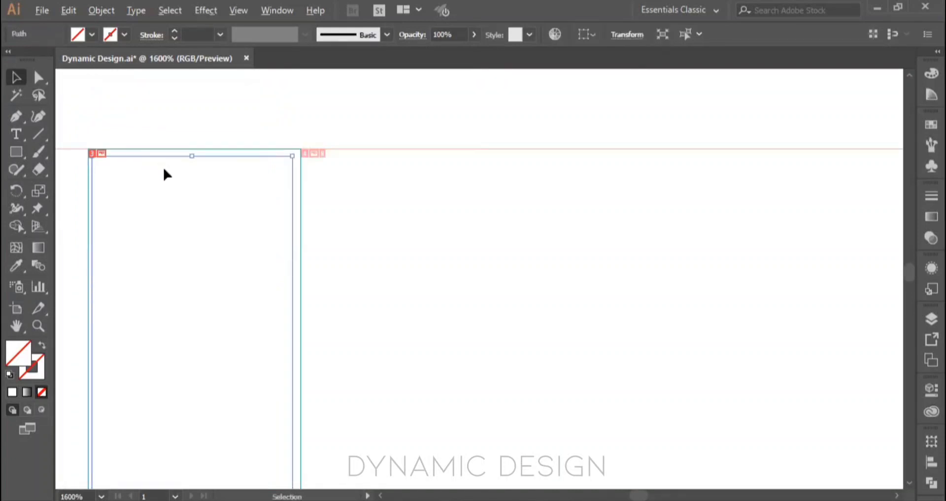
scroll(162, 172, "down", 5)
scroll(398, 201, "down", 5)
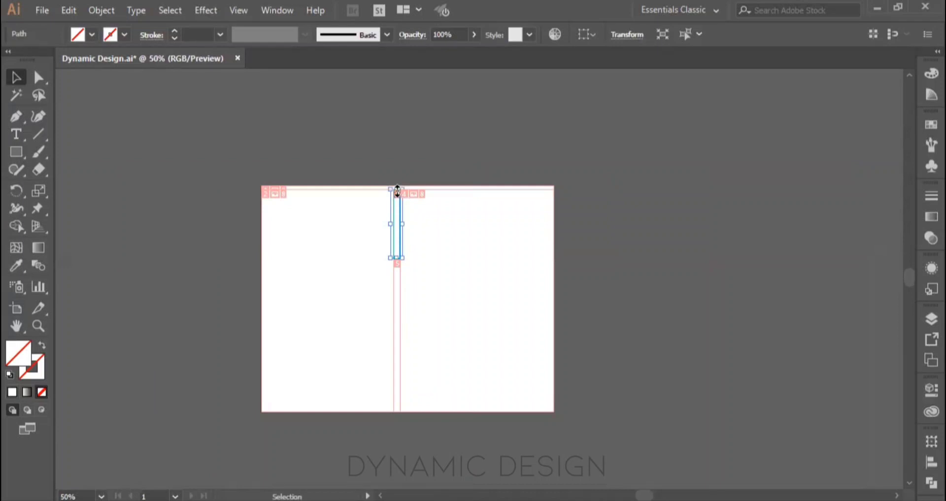
Step: Try moving the slice toward the artboard's right side, and delete the slice
left_click_drag(399, 213, 506, 242)
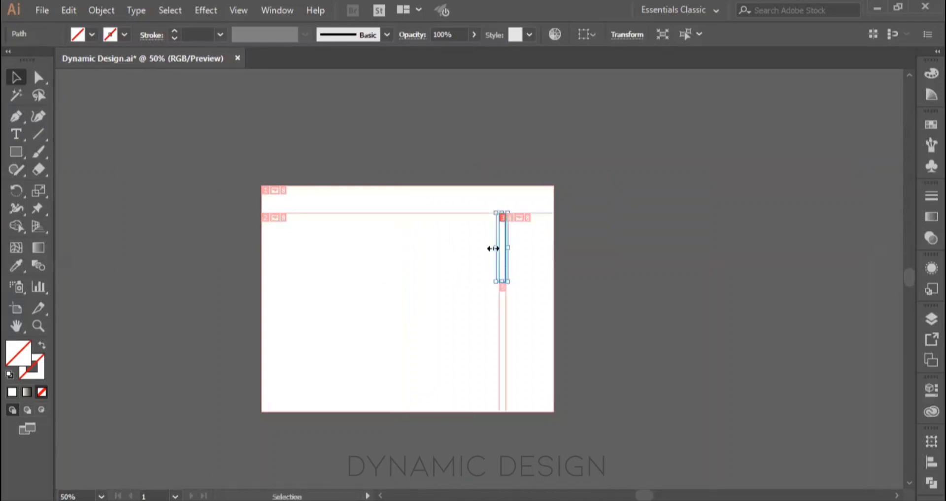
key("a")
key("ctrl+z")
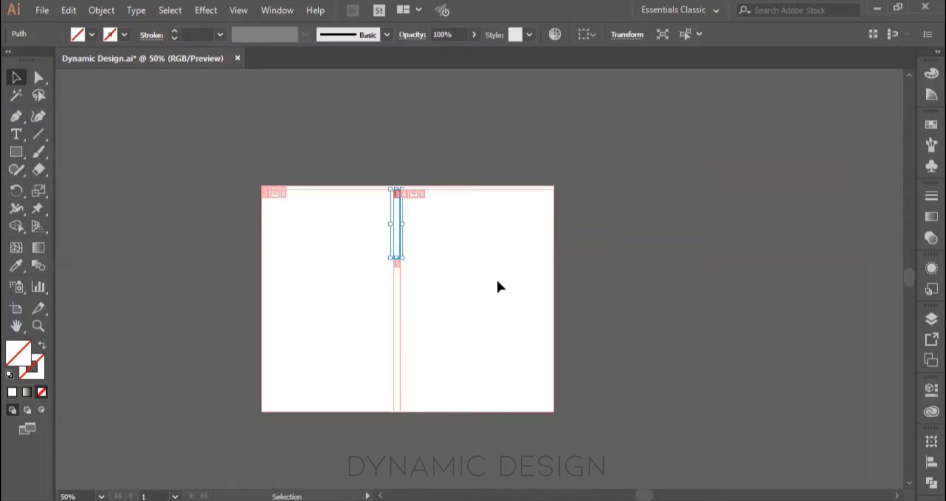
key("Delete")
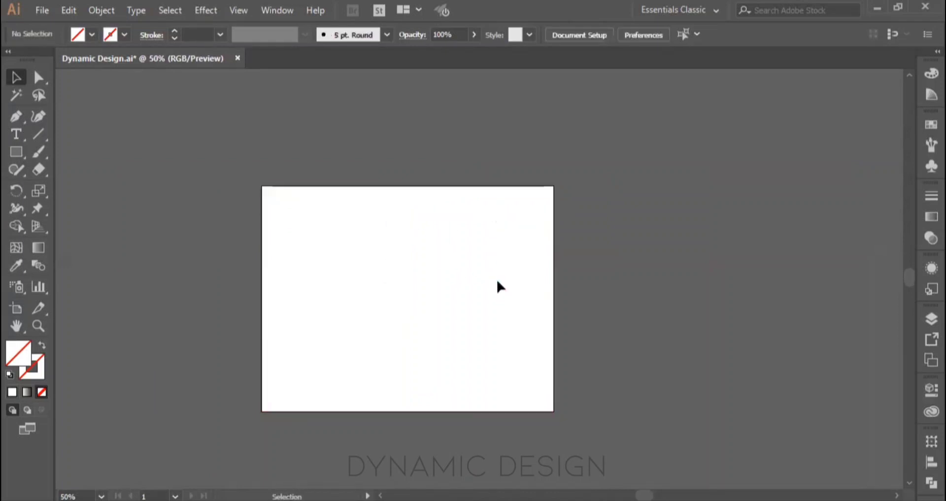
Step: Draw a new narrow vertical slice from the artboard's top centre to just past its middle with the Slice tool
left_click(40, 309)
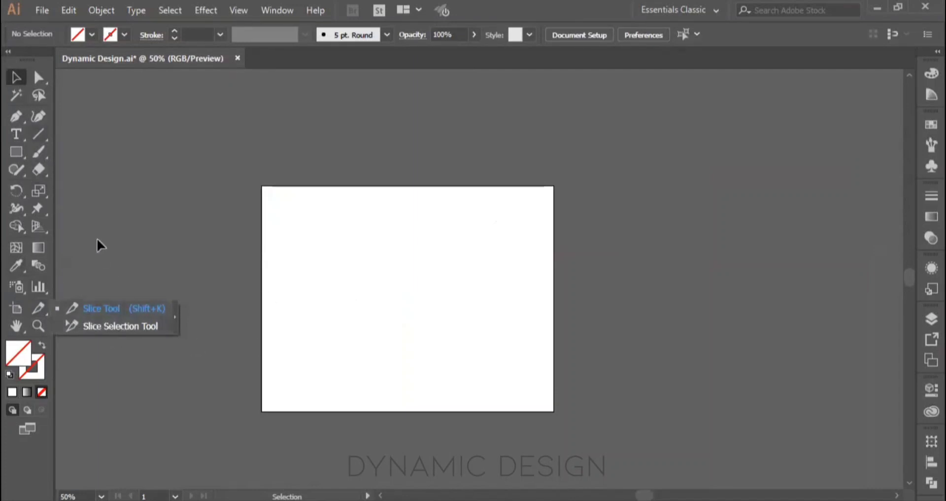
left_click(70, 307)
left_click_drag(407, 187, 397, 311)
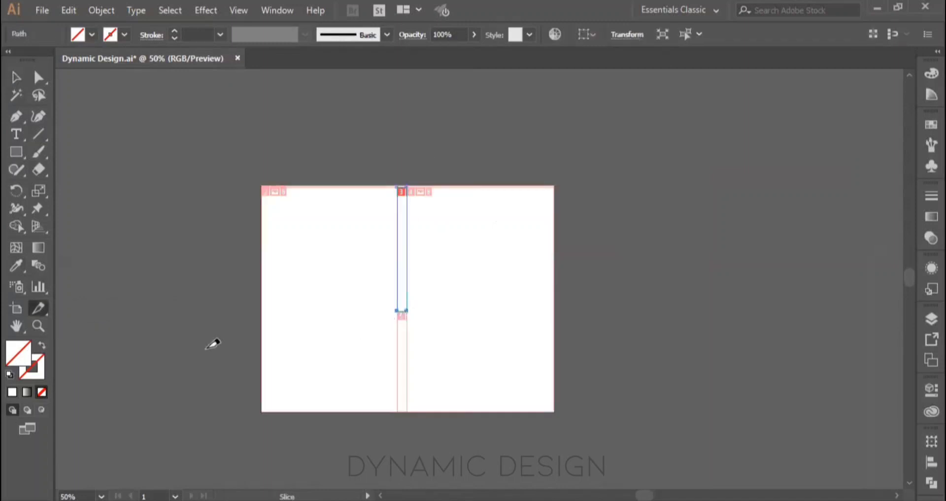
Step: Try repositioning the central slice with the Slice Selection tool, and undo the changes
right_click(39, 308)
left_click(111, 324)
left_click_drag(398, 285, 437, 295)
key("ctrl+z")
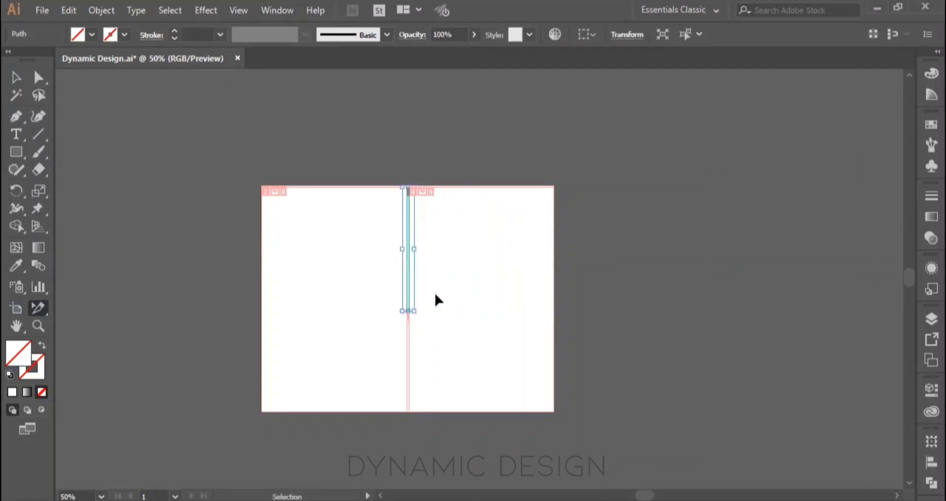
key("ctrl+z")
key("ctrl+z")
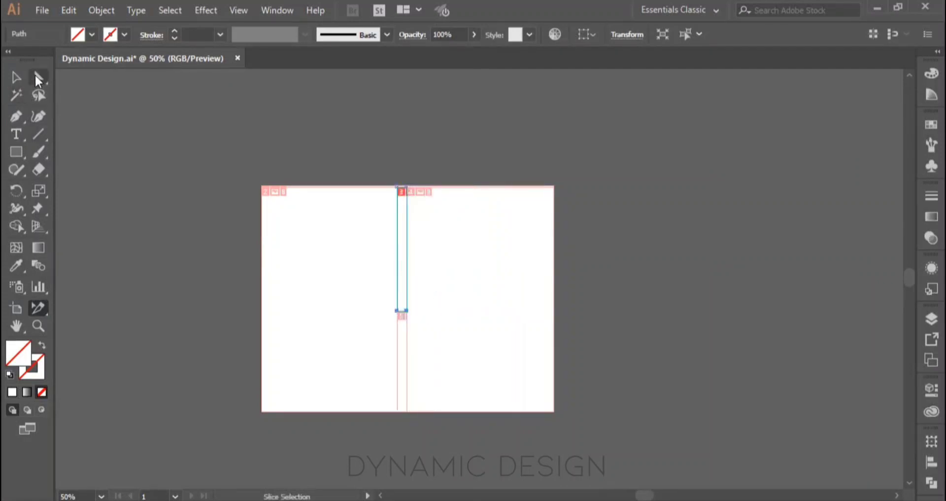
Step: Try widening the central slice with the Selection tool, and delete the slice
left_click(16, 77)
left_click_drag(408, 250, 427, 268)
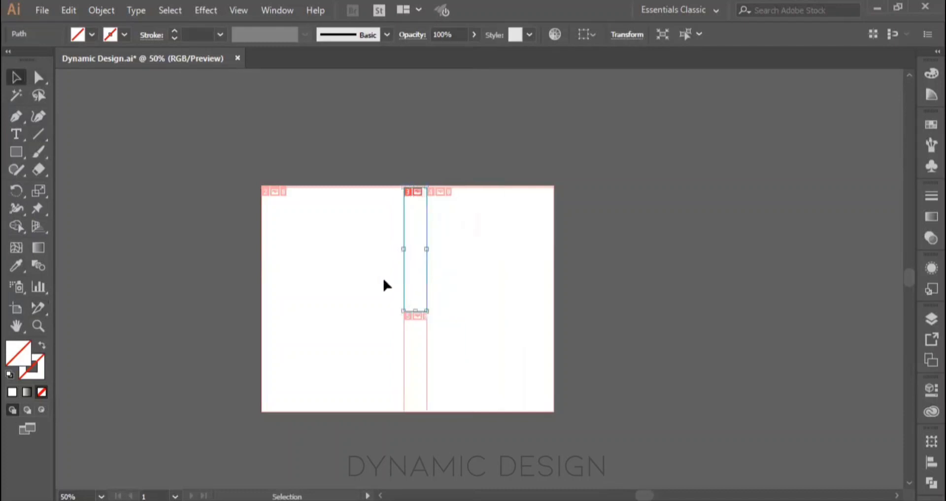
key("ctrl+z")
key("ctrl+z")
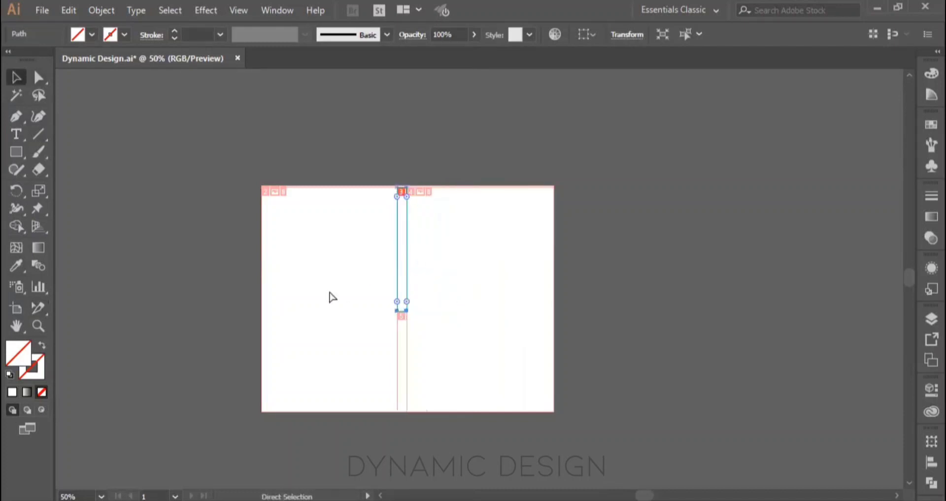
key("Delete")
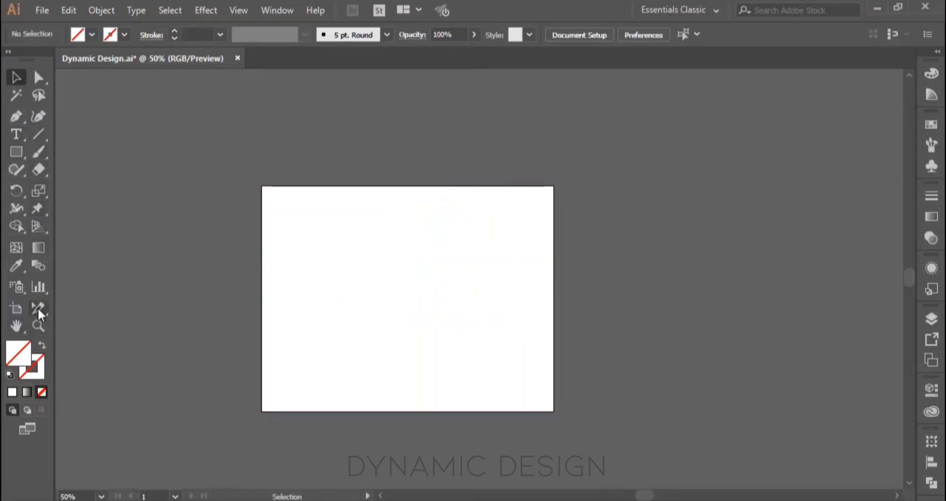
left_click_drag(40, 314, 60, 306)
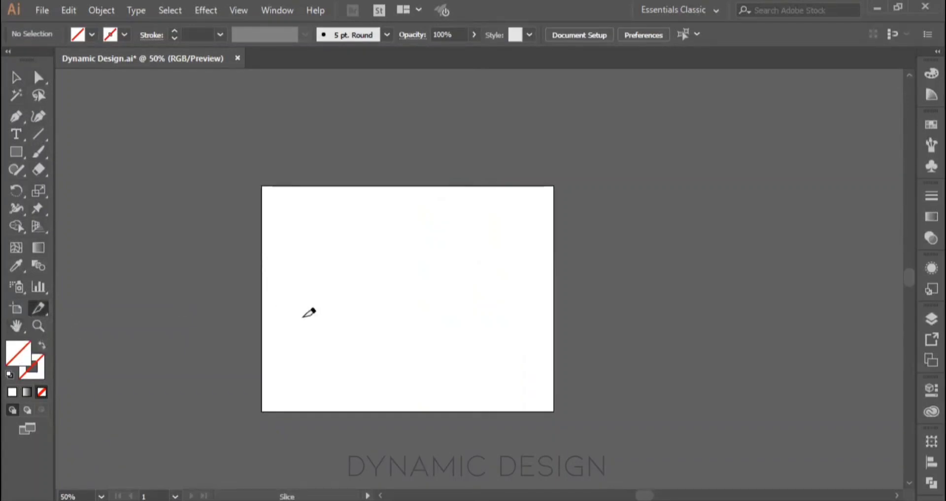
key("v")
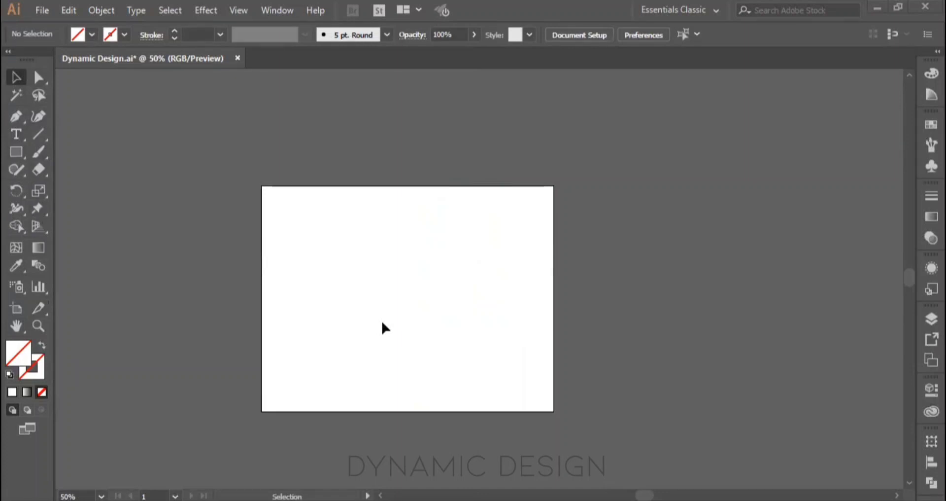
Step: Pan the view around the blank artboard in several directions with the Hand tool, zoomed to 91%
left_click(17, 326)
left_click_drag(431, 289, 348, 224)
scroll(467, 217, "up", 3)
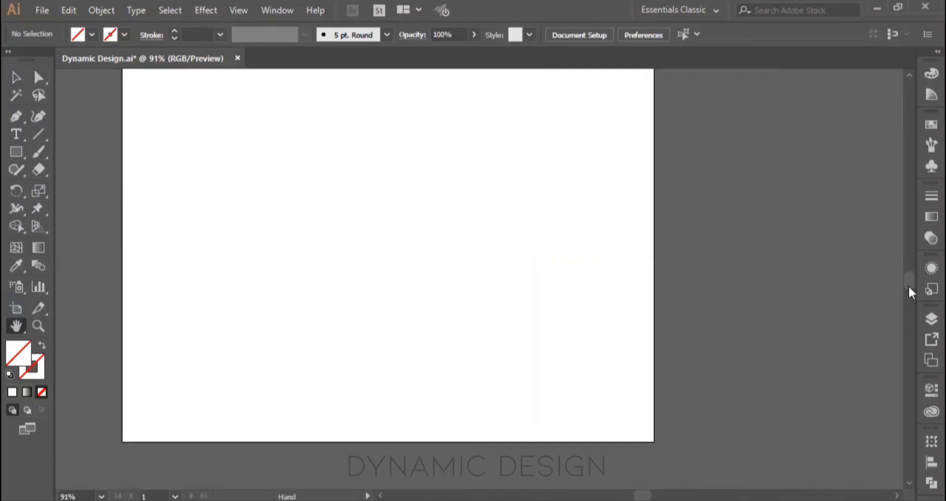
left_click_drag(451, 229, 449, 40)
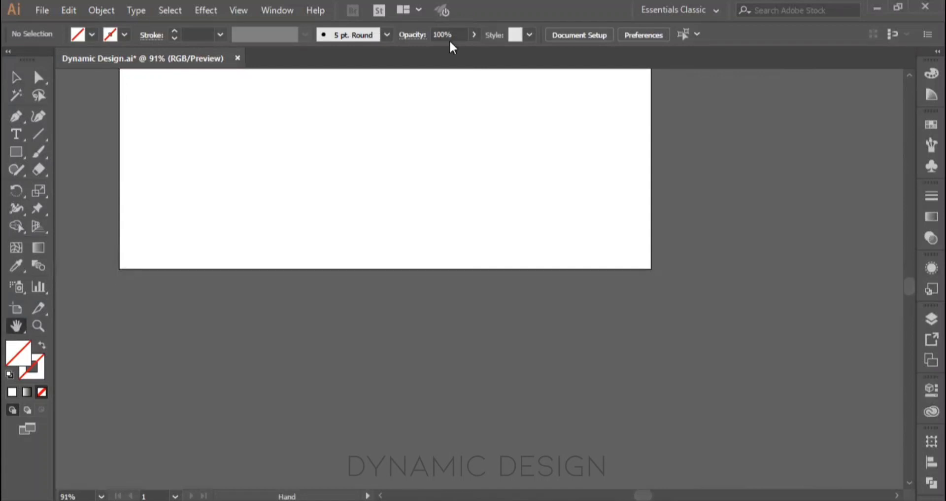
left_click_drag(503, 196, 735, 379)
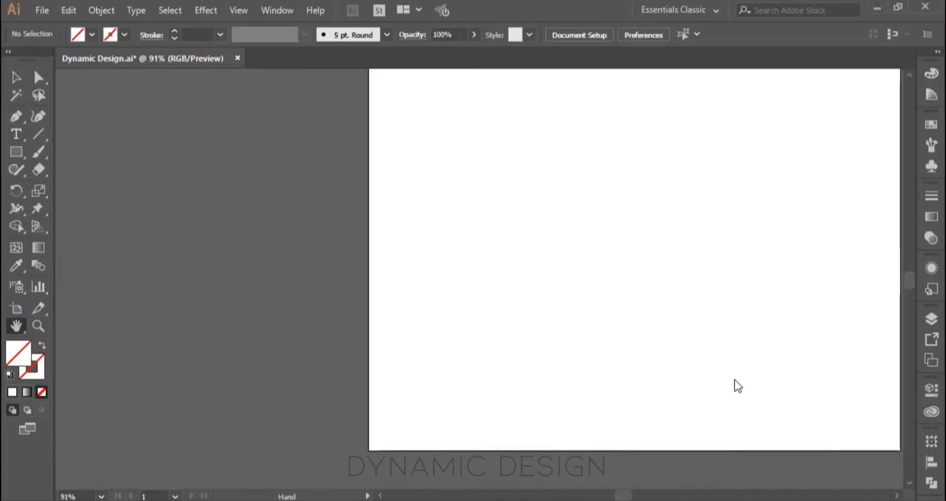
left_click_drag(893, 420, 687, 458)
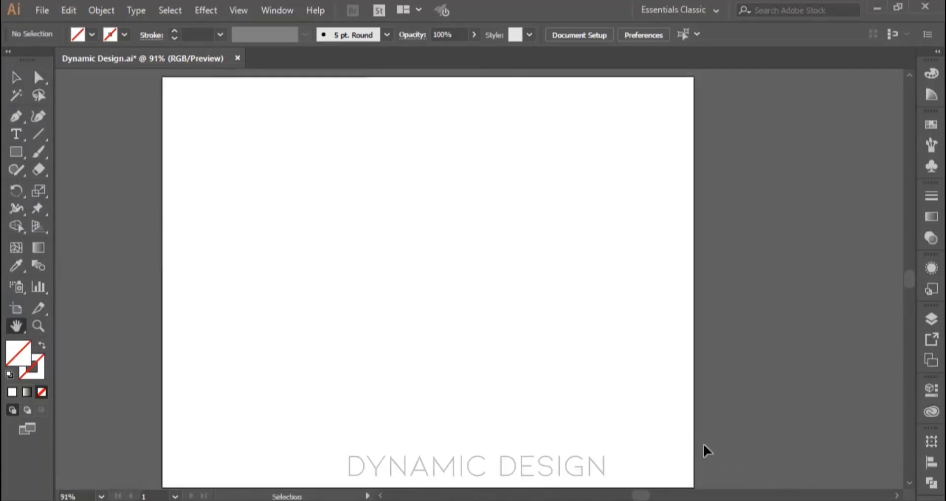
key("ctrl+0")
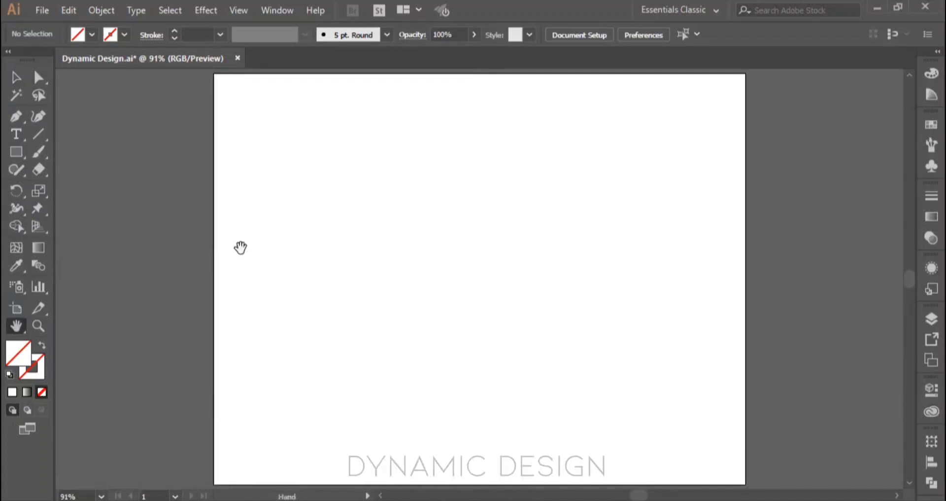
Step: Draw a small rectangle slightly left of the artboard's centre with the Rectangle tool and fill it with the black swatch
left_click(16, 79)
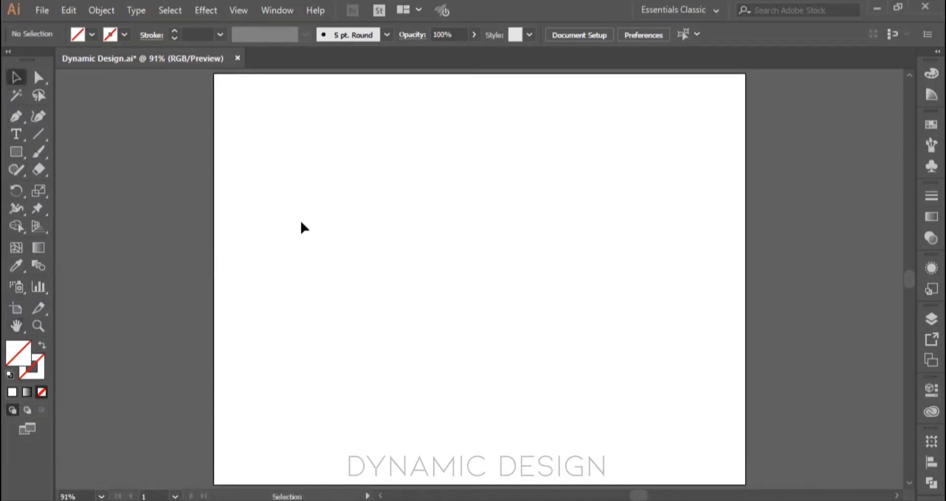
left_click(17, 151)
left_click_drag(374, 248, 395, 262)
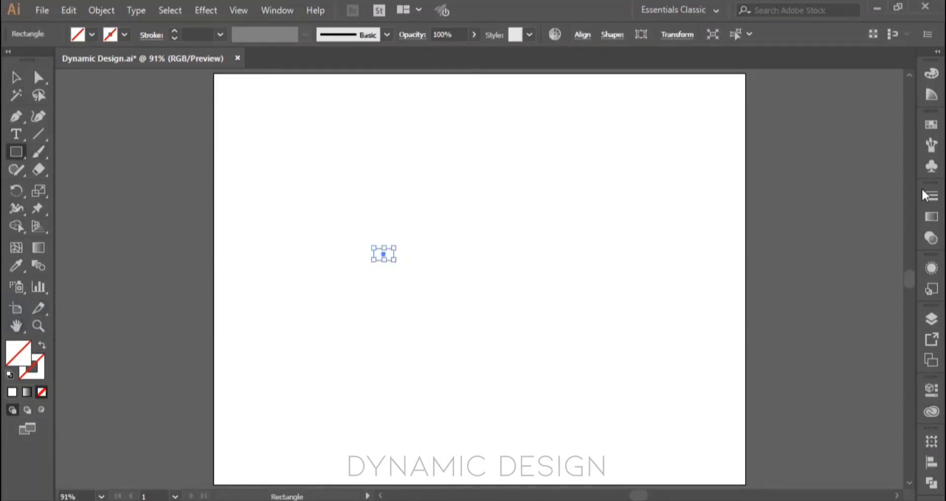
left_click(923, 128)
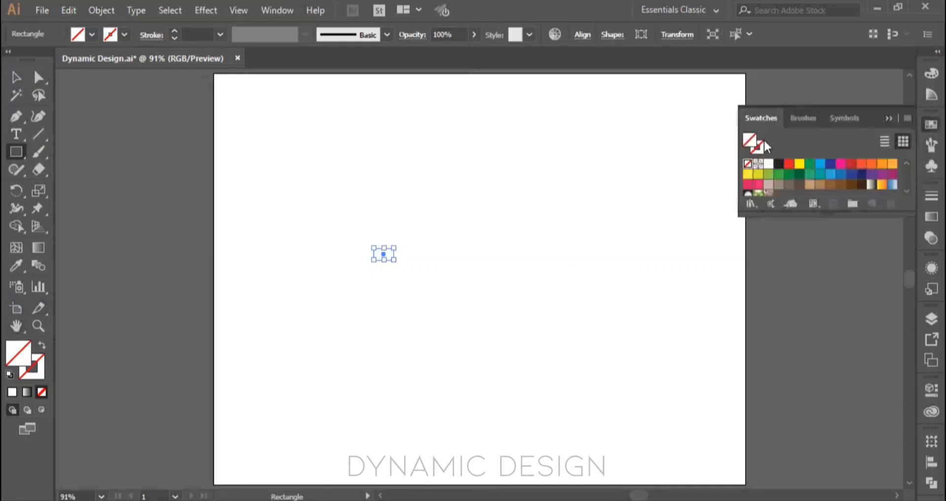
left_click(779, 164)
left_click(894, 120)
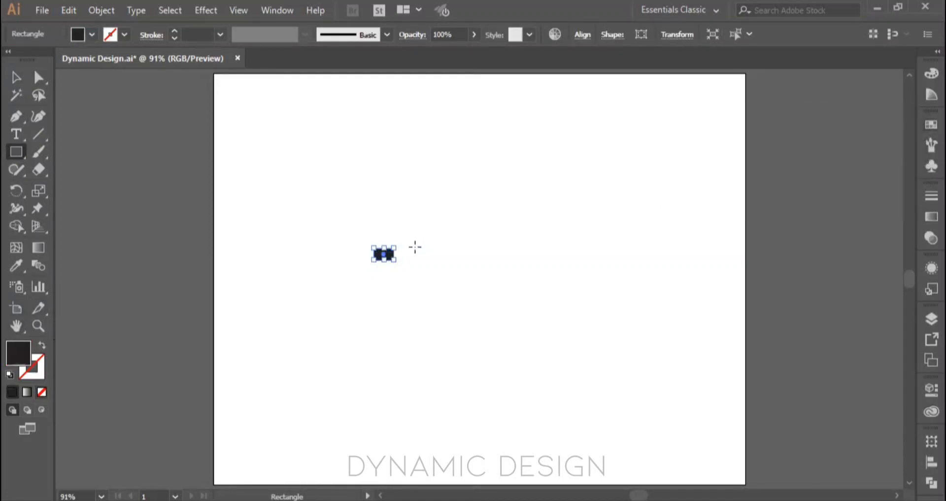
Step: Zoom in closely on the black rectangle, up to 1600%
key("ctrl+plus")
key("ctrl+plus")
key("ctrl+plus")
key("ctrl+plus")
key("ctrl+plus")
key("ctrl+plus")
key("ctrl+plus")
key("ctrl+plus")
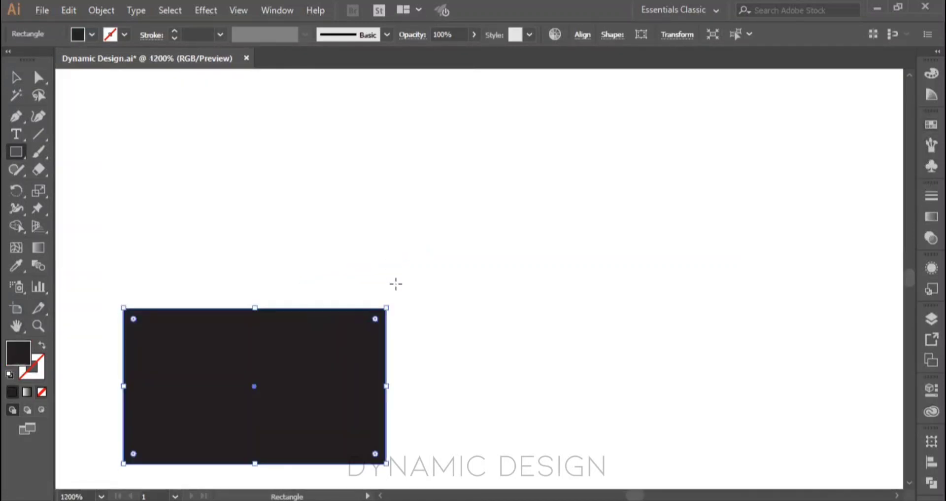
scroll(385, 273, "up", 1)
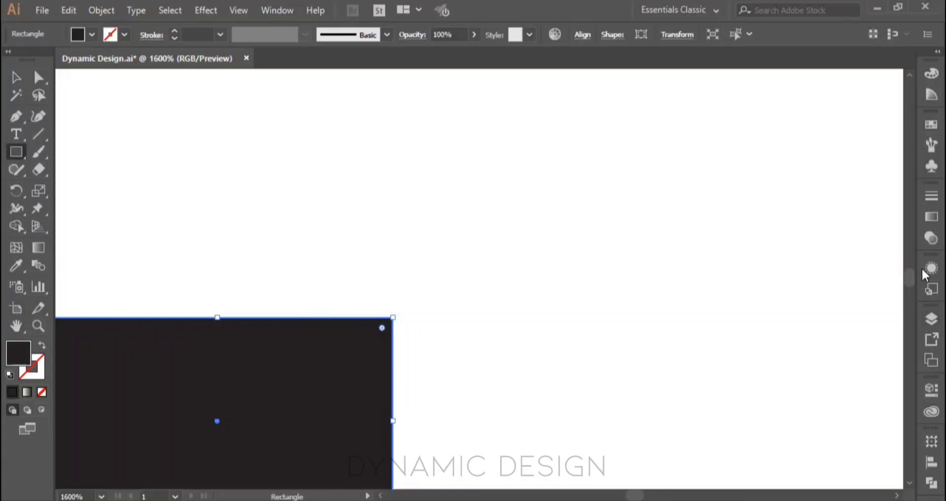
Step: Try deleting the black rectangle, and undo the deletion while keeping its black fill
key("Delete")
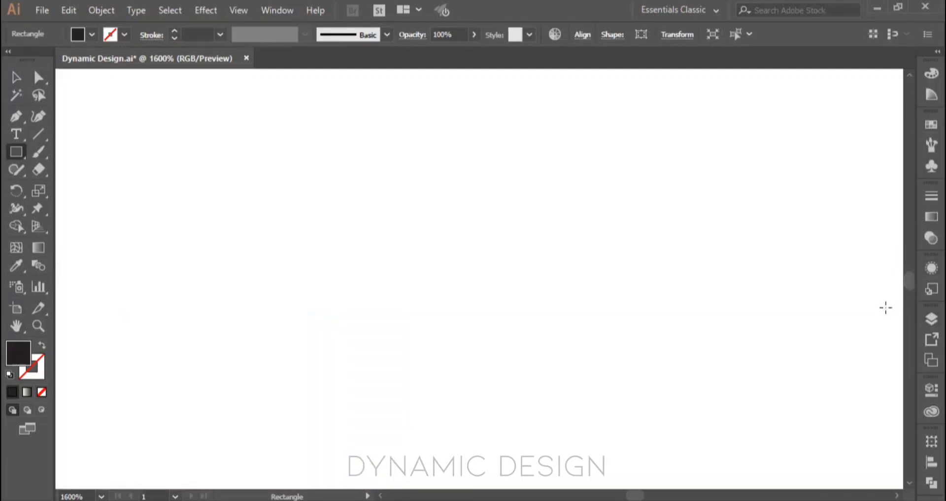
key("ctrl+z")
scroll(610, 301, "down", 7)
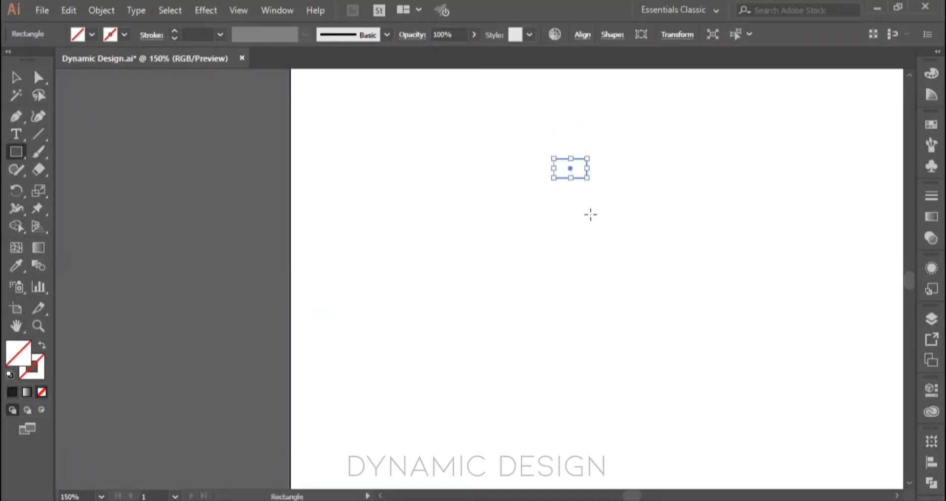
key("ctrl+shift+z")
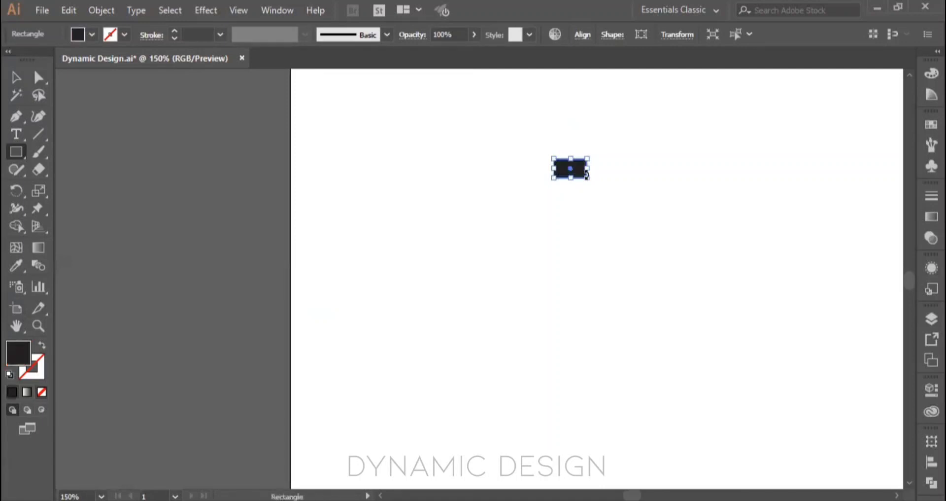
Step: Magnify the black rectangle to 2400% and pan across it with both the temporary and the regular Hand tool
scroll(587, 173, "up", 8)
left_click_drag(474, 171, 572, 391)
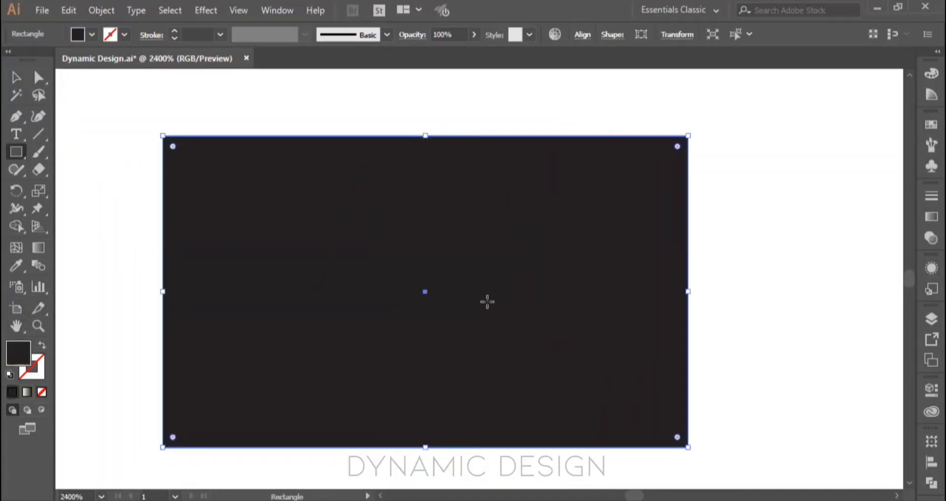
key("space")
left_click_drag(292, 232, 313, 210)
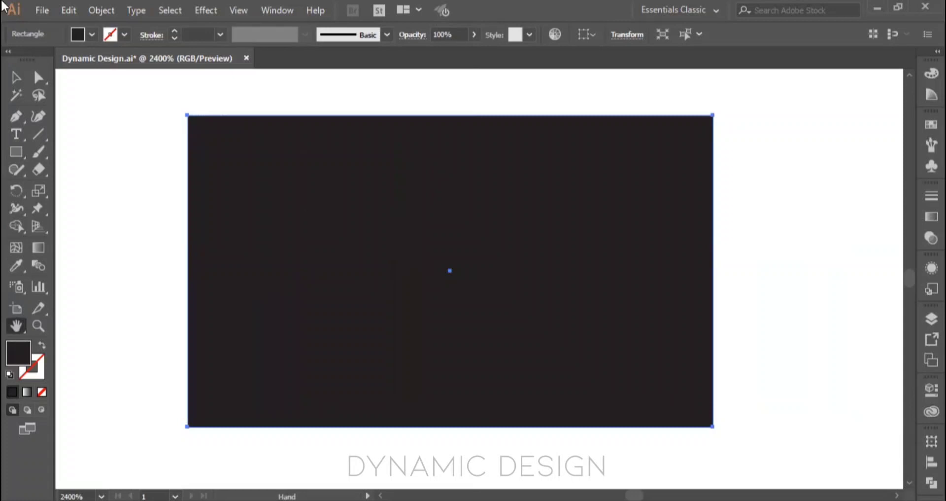
left_click(11, 79)
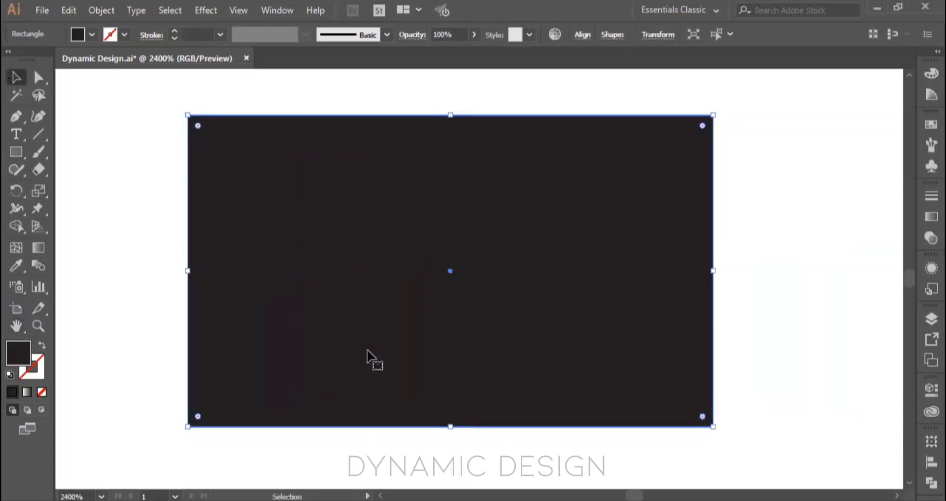
left_click(17, 326)
left_click_drag(372, 311, 391, 314)
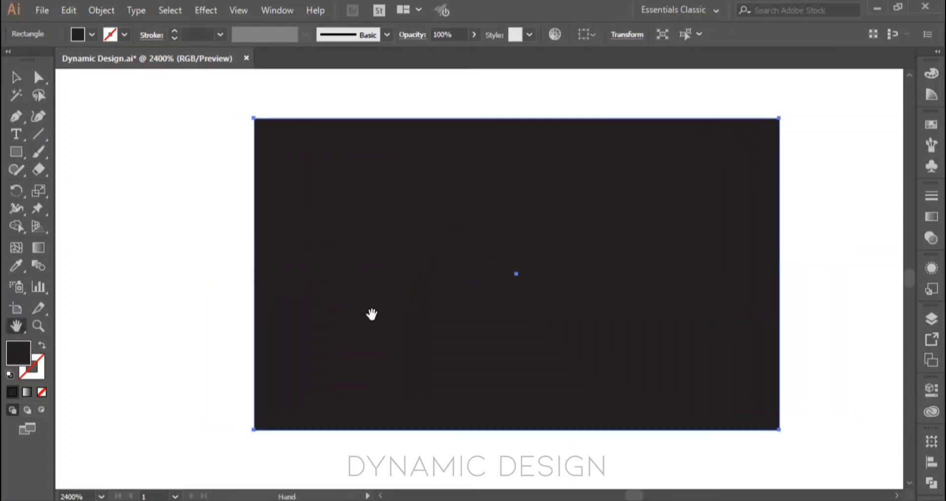
left_click(16, 77)
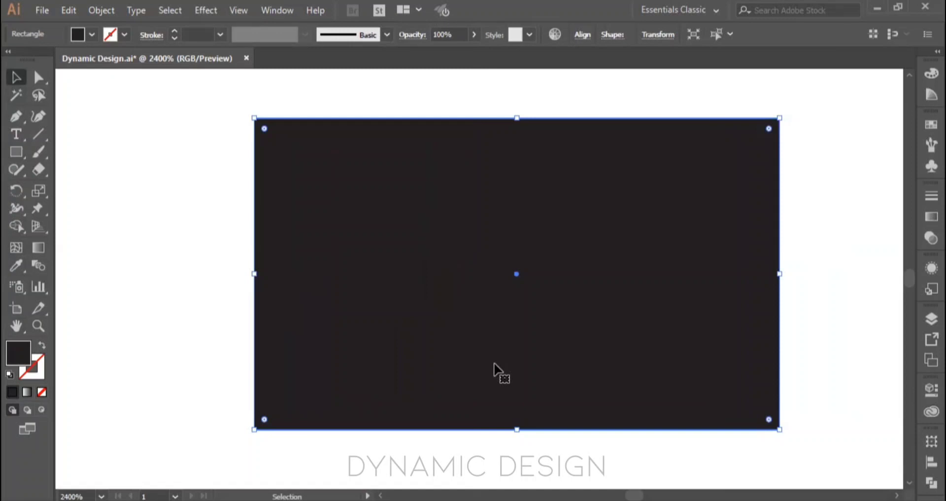
Step: Fit the whole artboard in view, and magnify the black rectangle back to 2400%, centred in the window
key("ctrl+0")
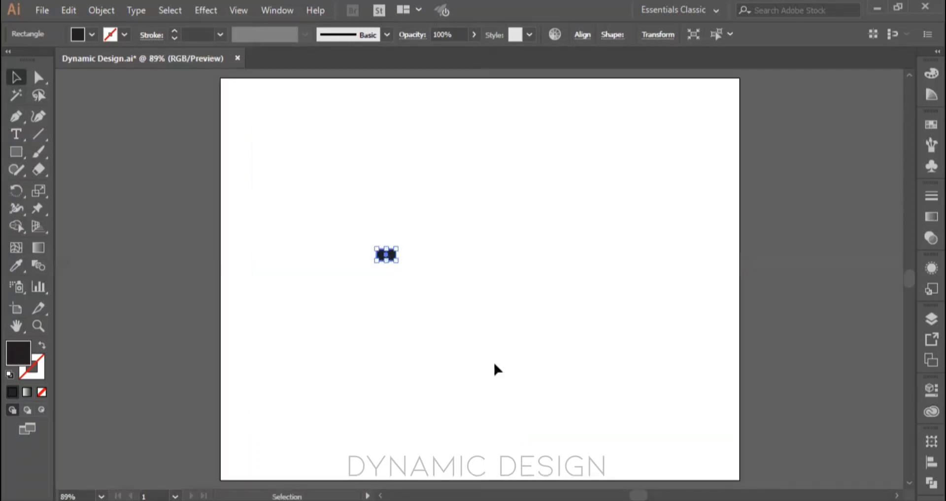
scroll(392, 266, "up", 5)
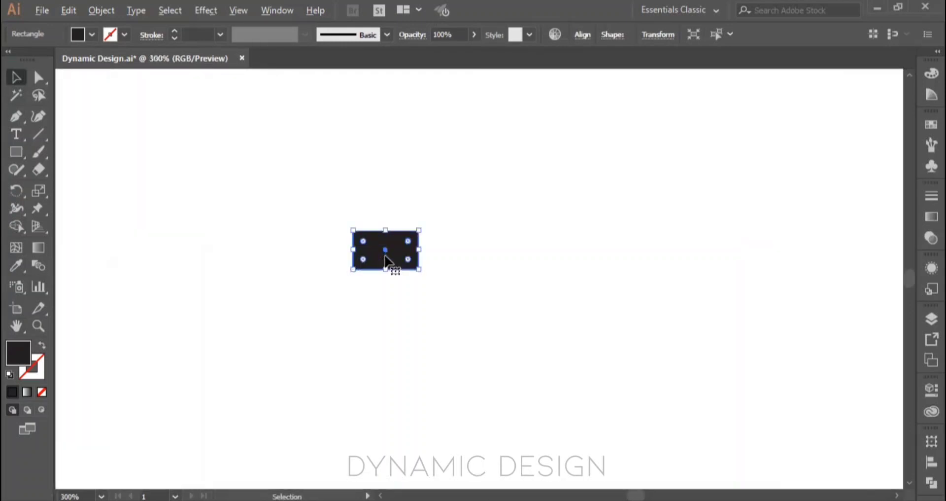
scroll(387, 258, "up", 5)
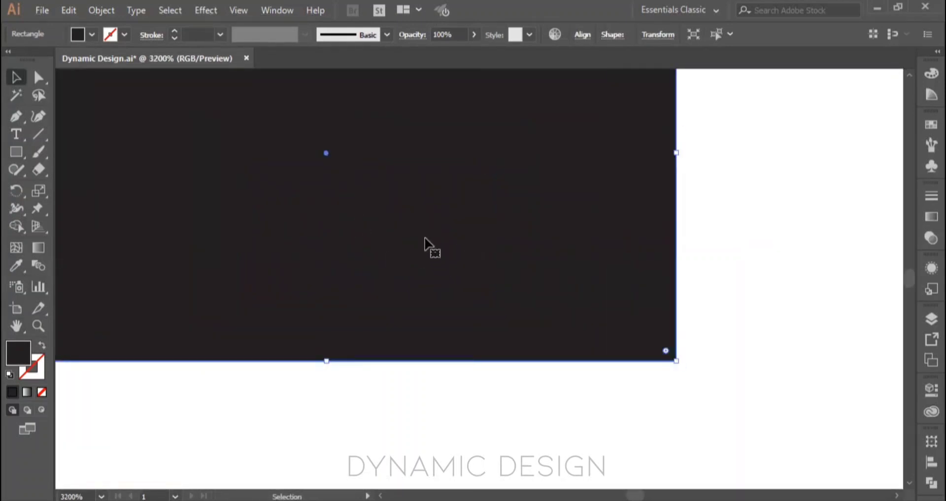
scroll(428, 244, "down", 1)
left_click_drag(427, 205, 513, 286)
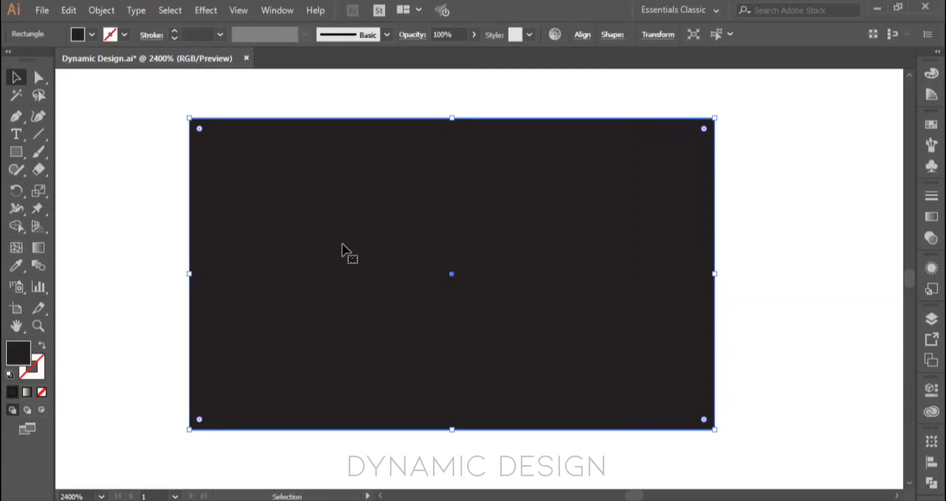
Step: Switch through the Type, Rectangle and Shaper tools, temporarily activating the Hand tool from each
key("space")
left_click(17, 134)
key("space")
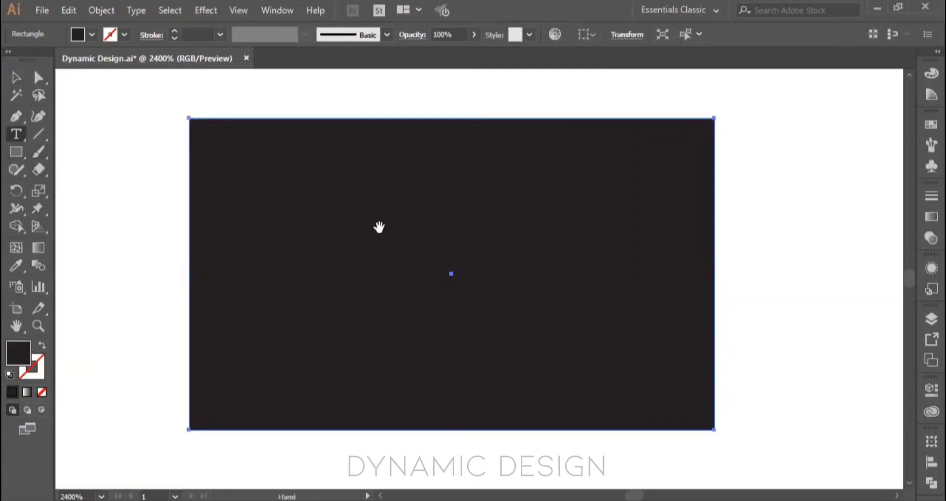
left_click(17, 151)
key("space")
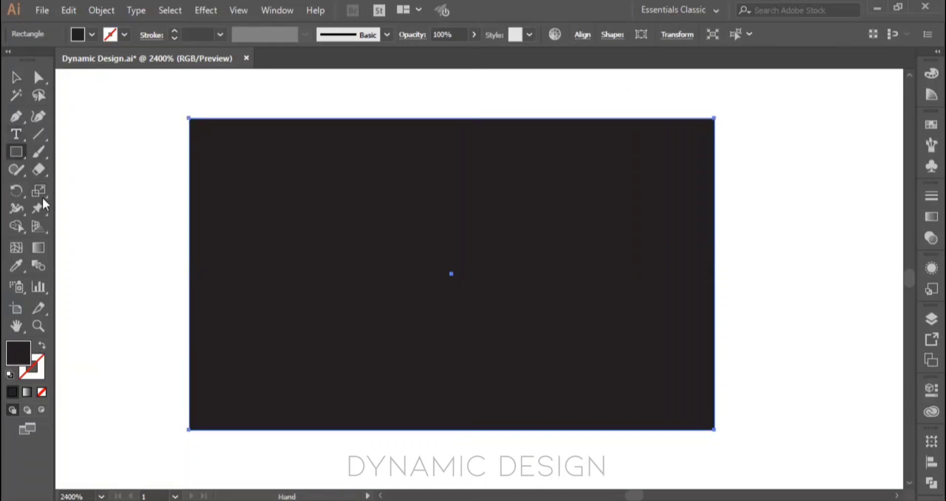
left_click(15, 170)
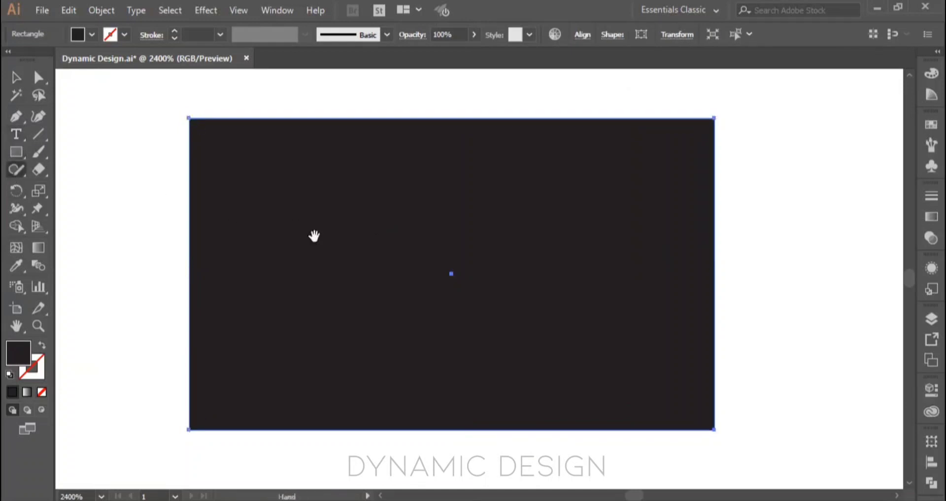
Step: Deselect the rectangle and temporarily activate the Hand tool from the Width, Eraser and Selection tools
left_click(16, 189)
key("ctrl+shift+a")
key("space")
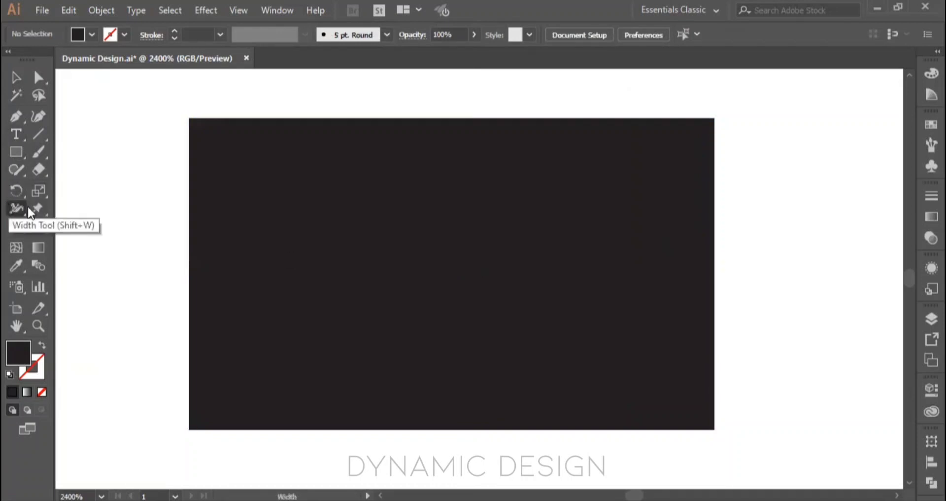
left_click(19, 207)
key("space")
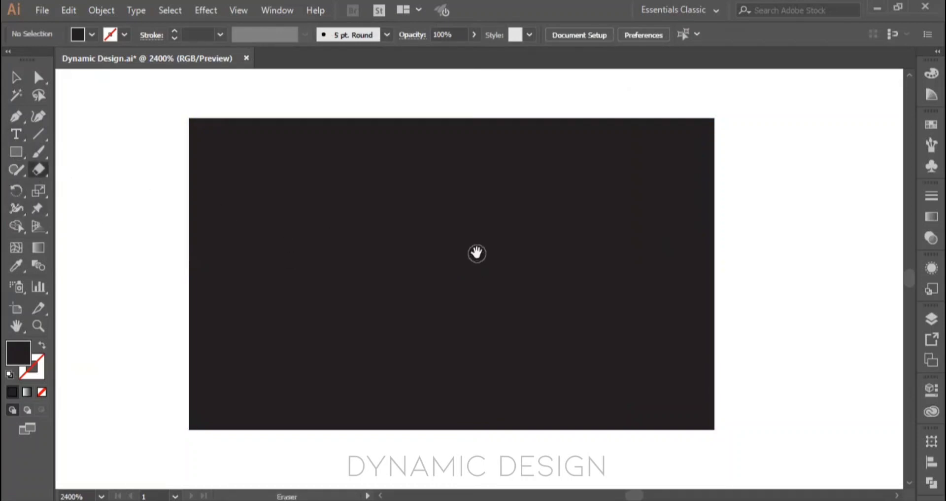
key("v")
key("space")
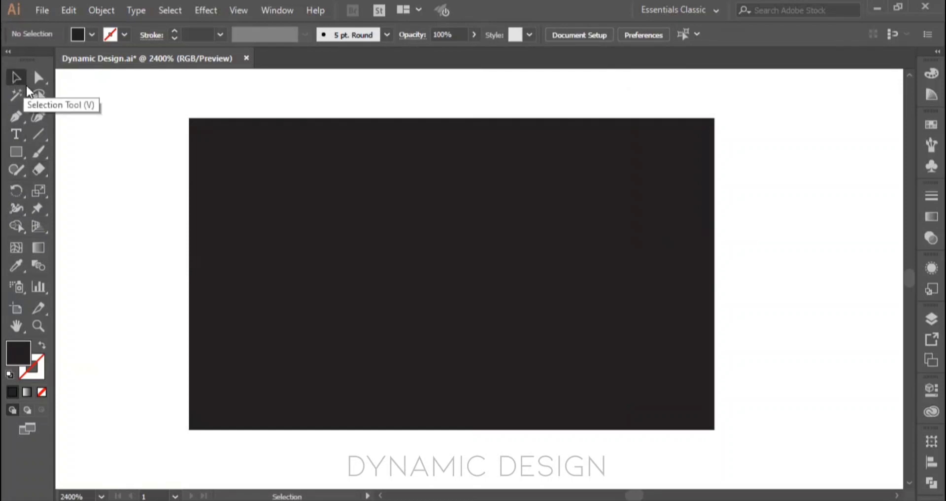
Step: Pan the enlarged rectangle slightly with the temporary Hand tool, first from the Pen tool and again from the Selection tool
left_click(17, 116)
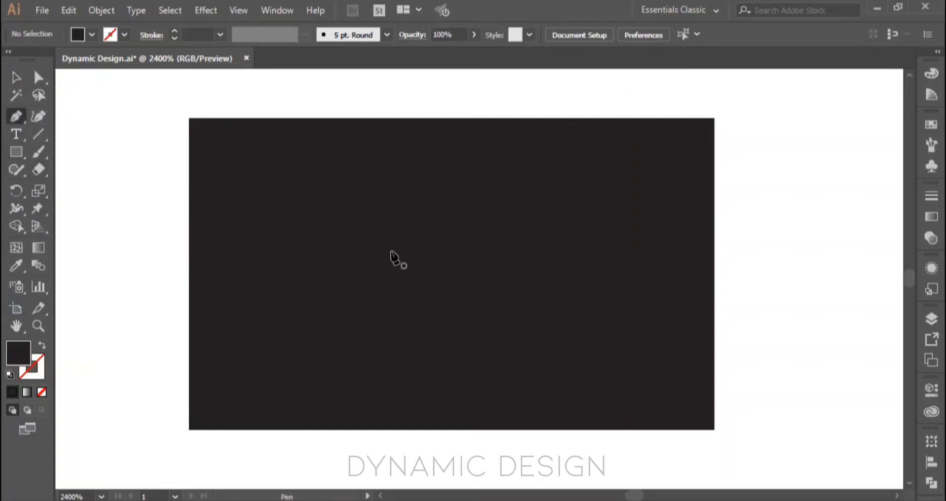
key("space")
mouse_move(391, 253)
left_mouse_down()
mouse_move(377, 290)
mouse_move(386, 267)
left_mouse_up()
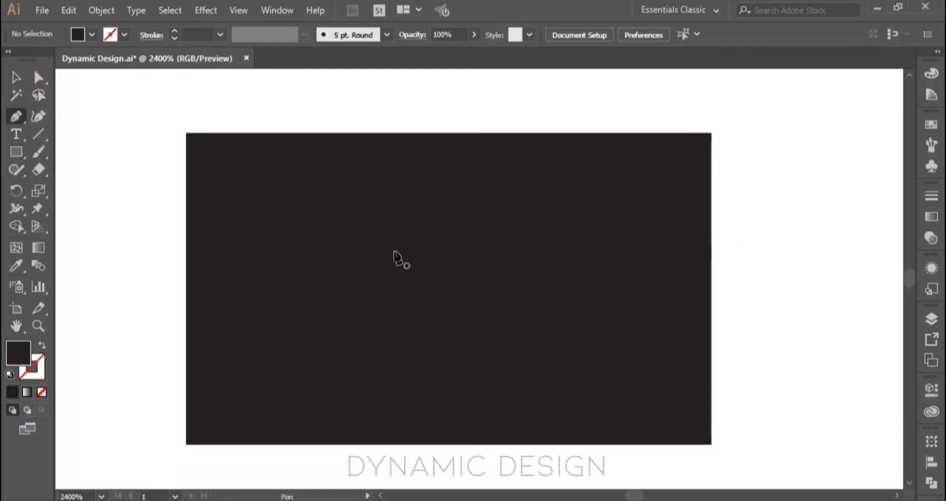
left_click(16, 77)
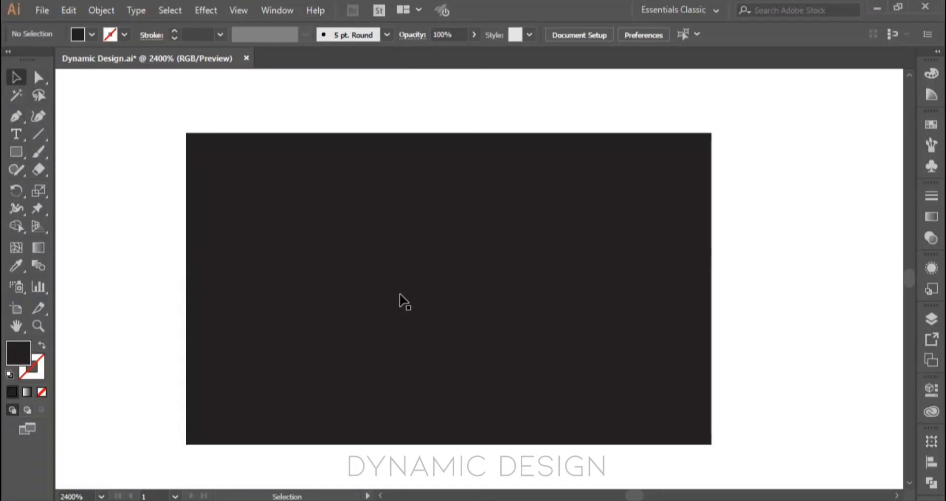
key("space")
mouse_move(399, 294)
left_mouse_down()
mouse_move(336, 276)
mouse_move(422, 294)
mouse_move(403, 295)
left_mouse_up()
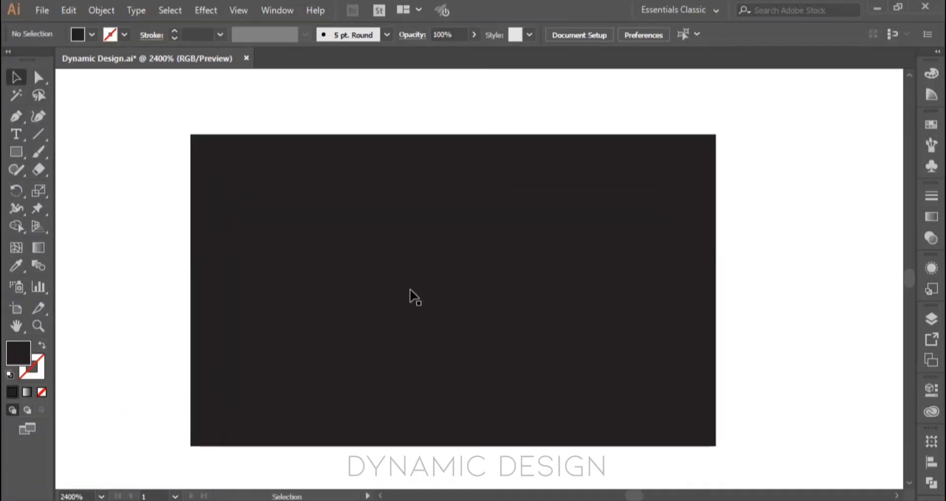
Step: Fit the whole artboard in view and select the small black rectangle with a marquee around it
key("ctrl+0")
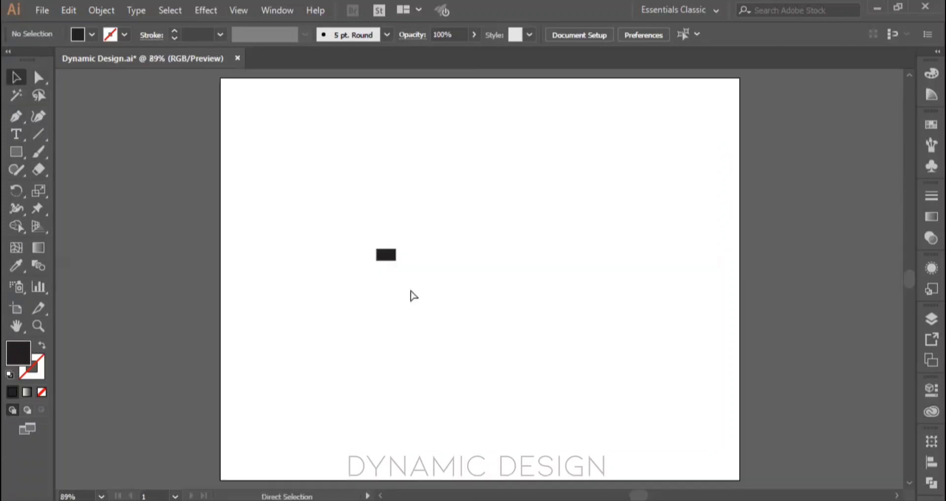
left_click_drag(301, 174, 451, 328)
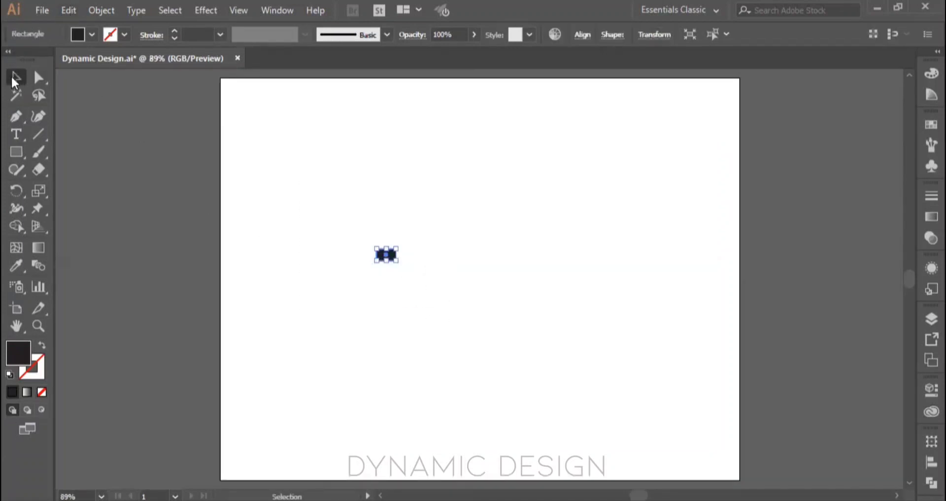
Step: Delete the selected black rectangle and zoom in on the empty artboard to 800% with the Zoom tool
key("Delete")
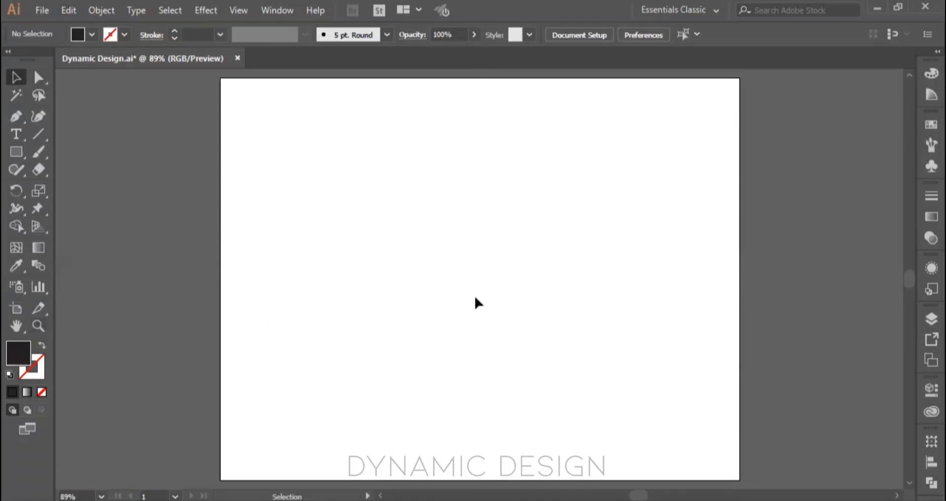
left_click(39, 323)
left_click(431, 229)
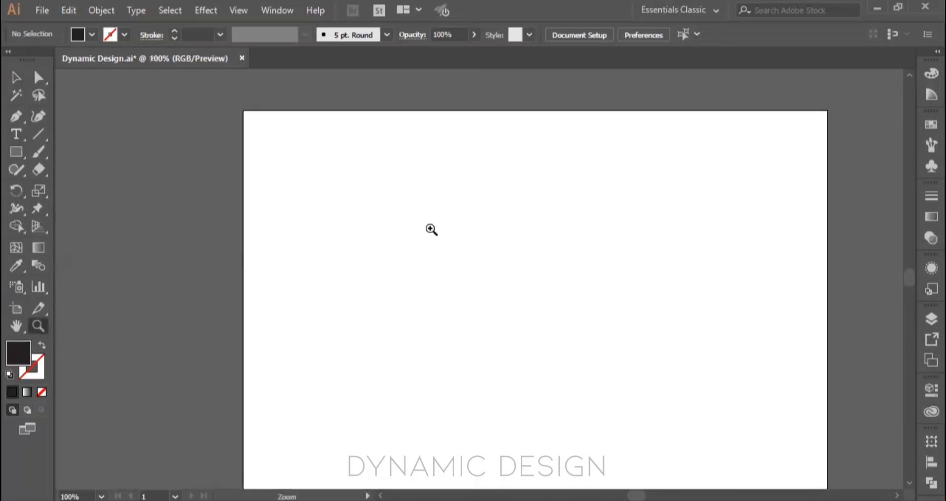
left_click(432, 229)
left_click(431, 229)
left_click(443, 247)
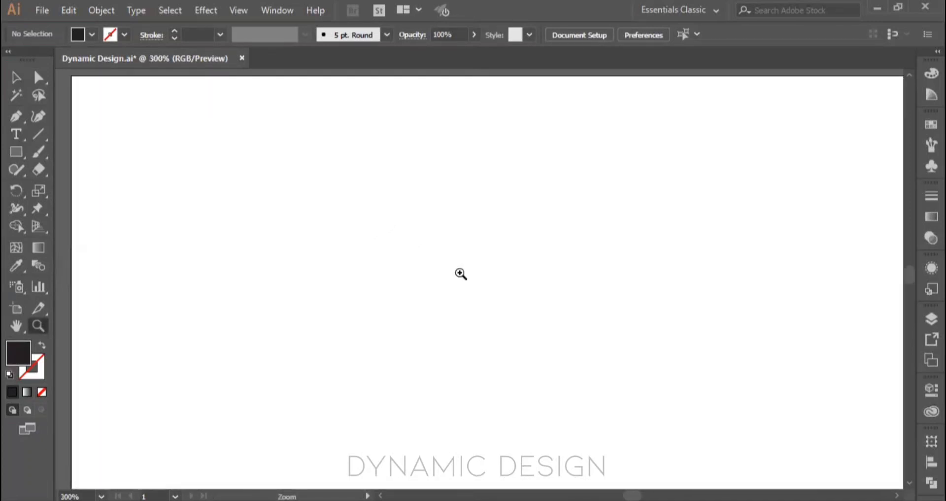
left_click(466, 280)
left_click(467, 282)
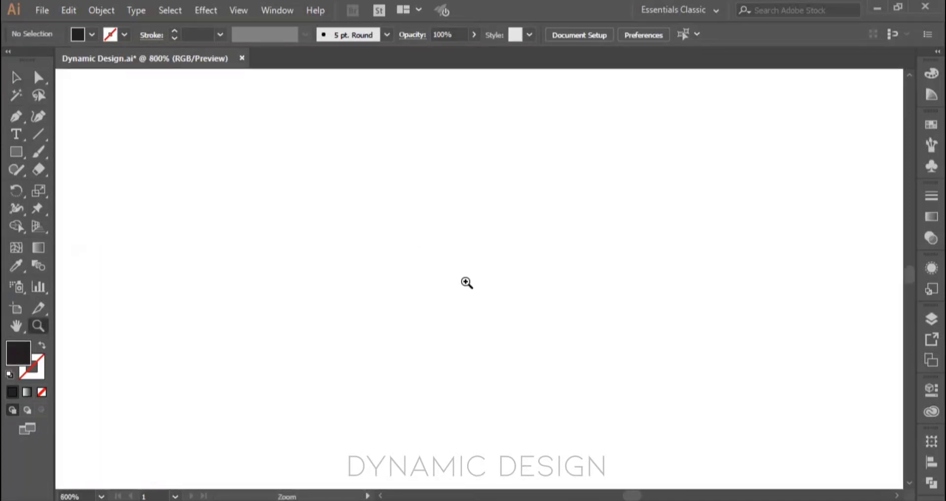
Step: Zoom out to 150% with the Zoom tool and fit the whole artboard in view
key("alt")
left_click(467, 282, "alt")
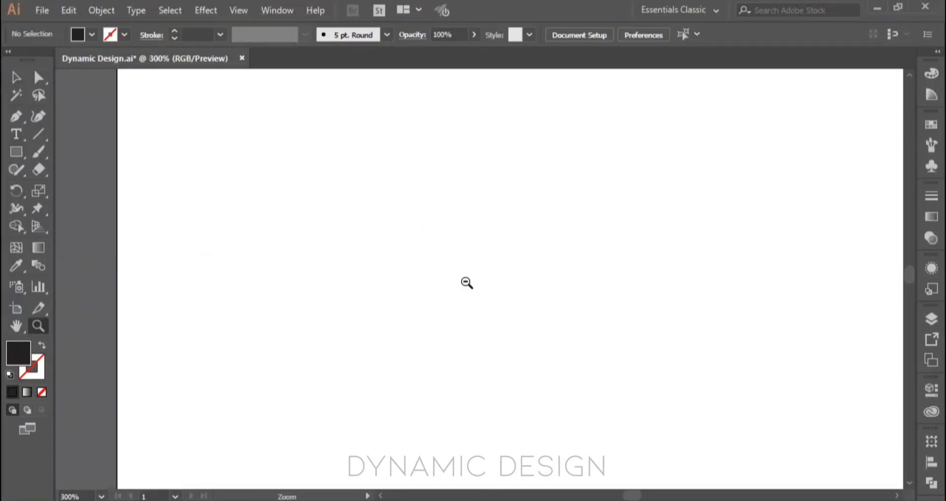
left_click(467, 282, "alt")
left_click(467, 282, "alt")
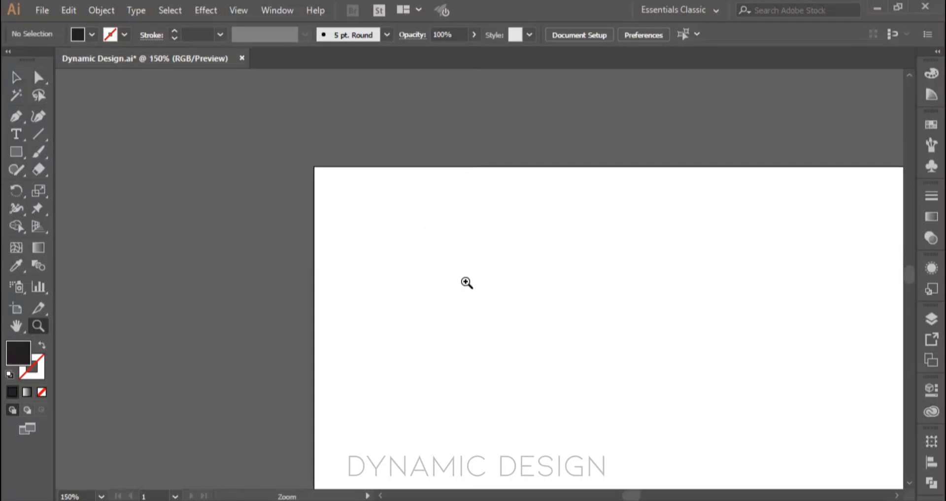
key("v")
key("ctrl+0")
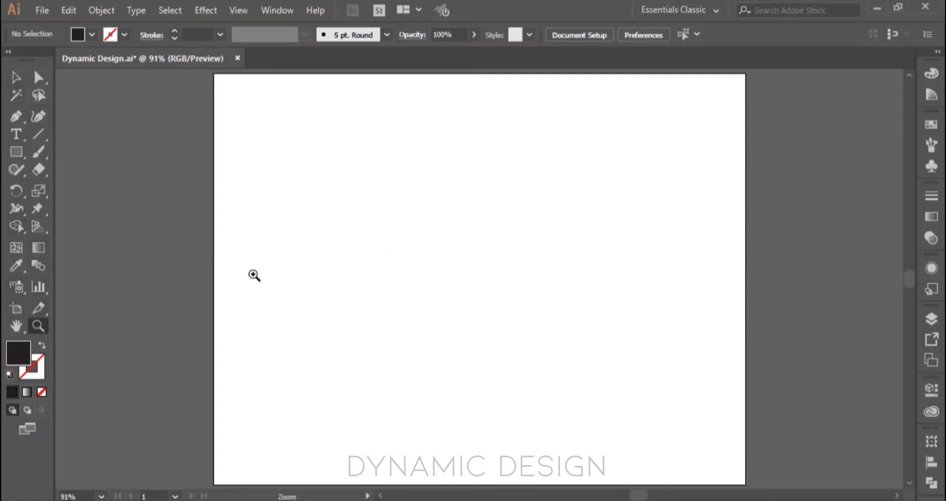
Step: Magnify the blank artboard to 800%, zoom back out to 200% with the Zoom tool and fit the artboard in view
left_click_drag(422, 238, 422, 239)
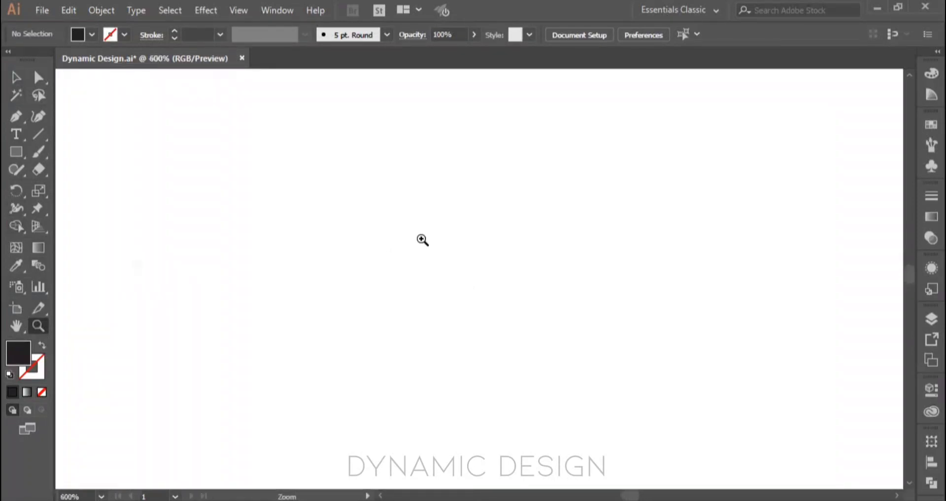
left_click(18, 78)
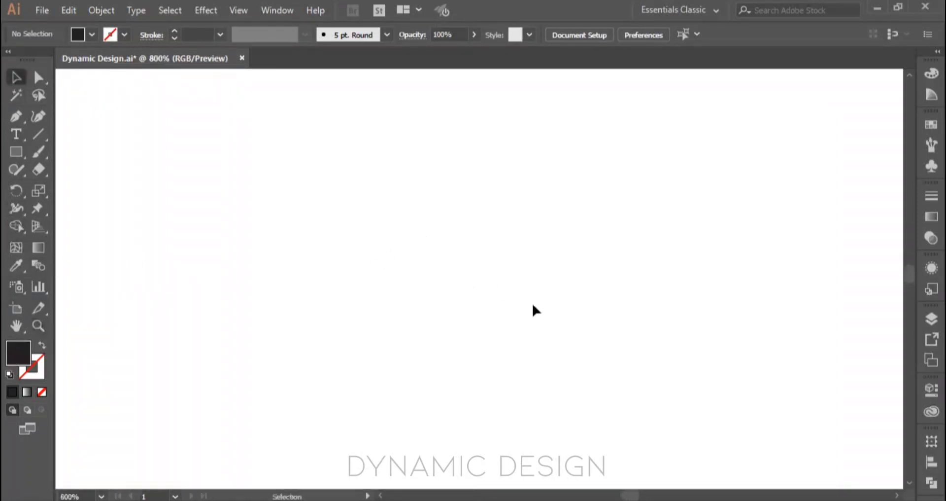
left_click_drag(357, 220, 578, 416)
left_click(40, 333)
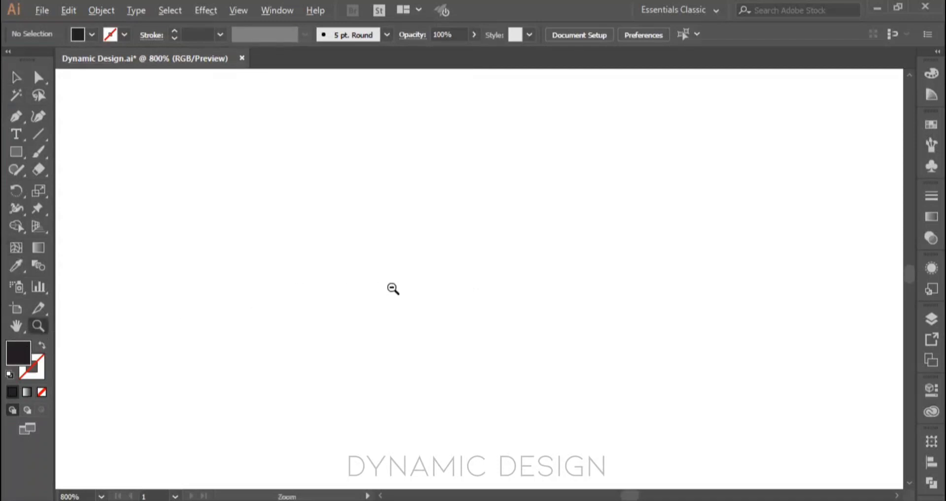
left_click(393, 289, "alt")
left_click(393, 288, "alt")
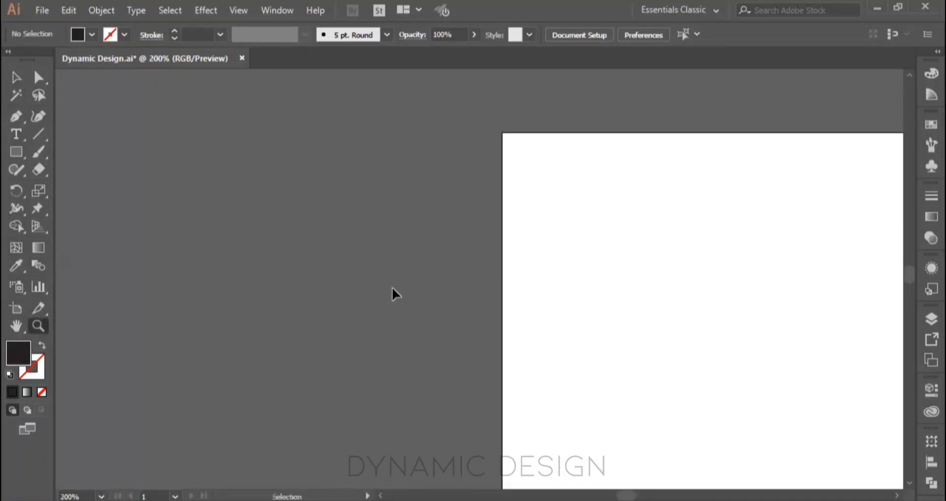
key("ctrl+0")
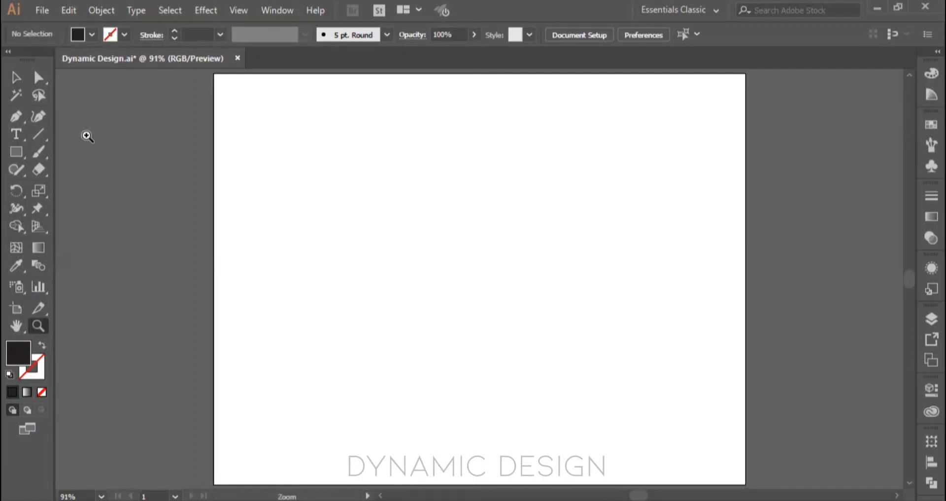
Step: Zoom in to 800% and out to 66.67% while the Selection tool stays active, and fit the artboard in view
left_click(15, 78)
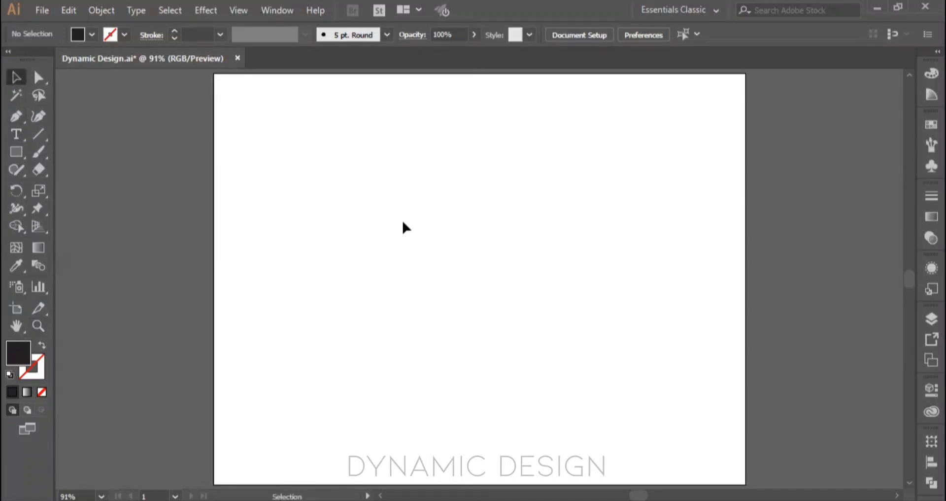
key("alt")
scroll(403, 228, "up", 3)
scroll(403, 227, "up", 1)
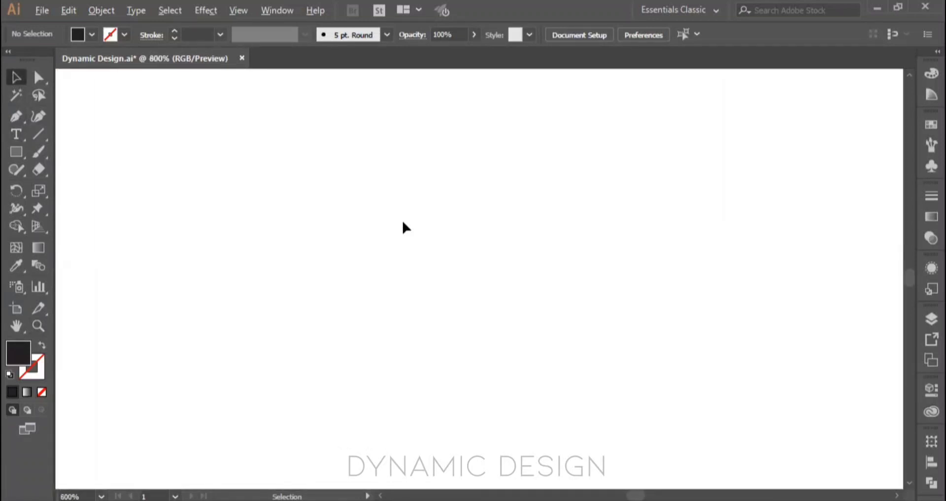
scroll(403, 227, "down", 3)
scroll(403, 227, "down", 2)
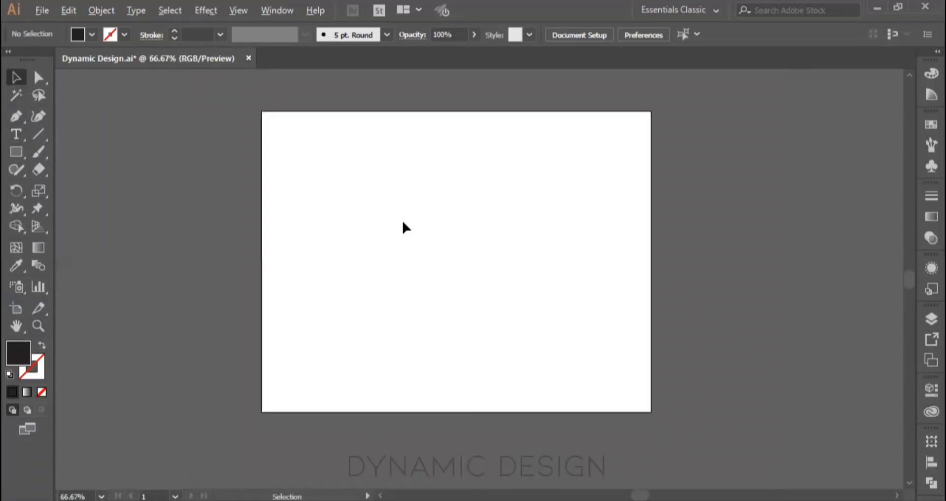
key("ctrl+0")
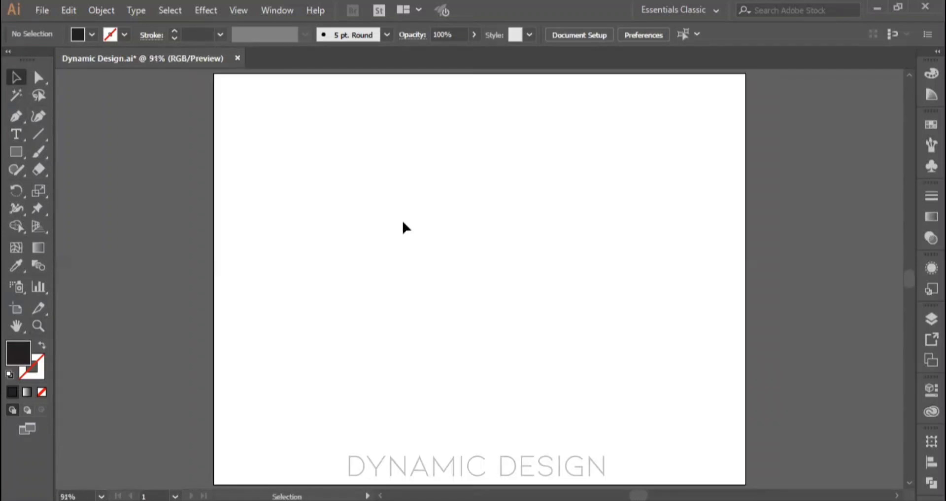
Step: Draw a black rectangle in the artboard's upper right area and a tiny one left of its center, and deselect them
left_click(16, 153)
left_click_drag(378, 211, 651, 214)
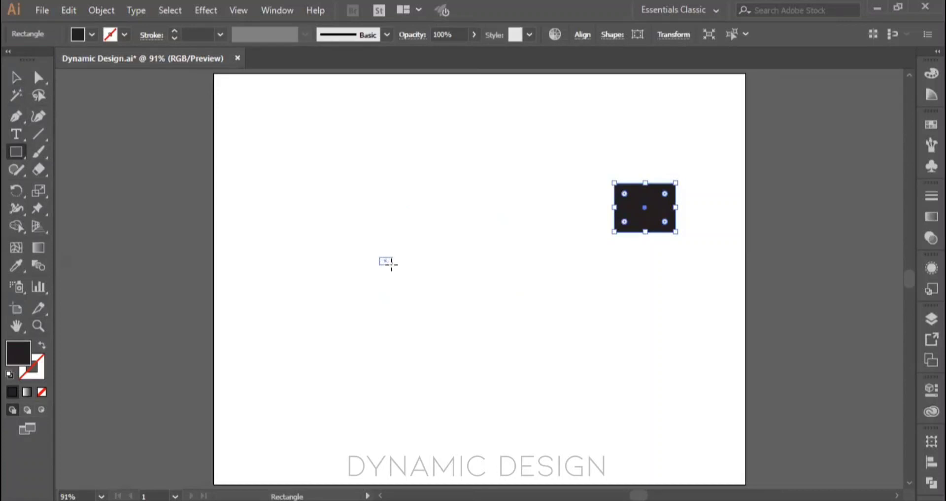
left_click_drag(383, 259, 579, 241)
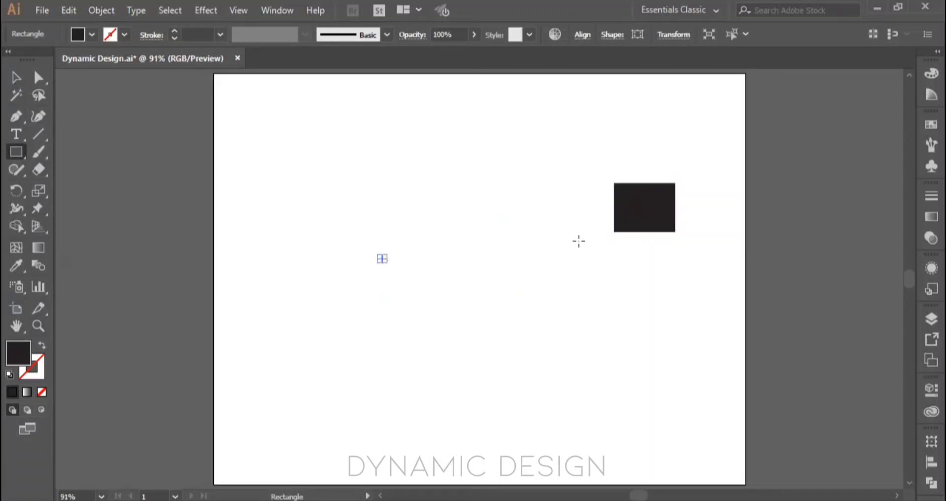
key("v")
left_click(620, 234)
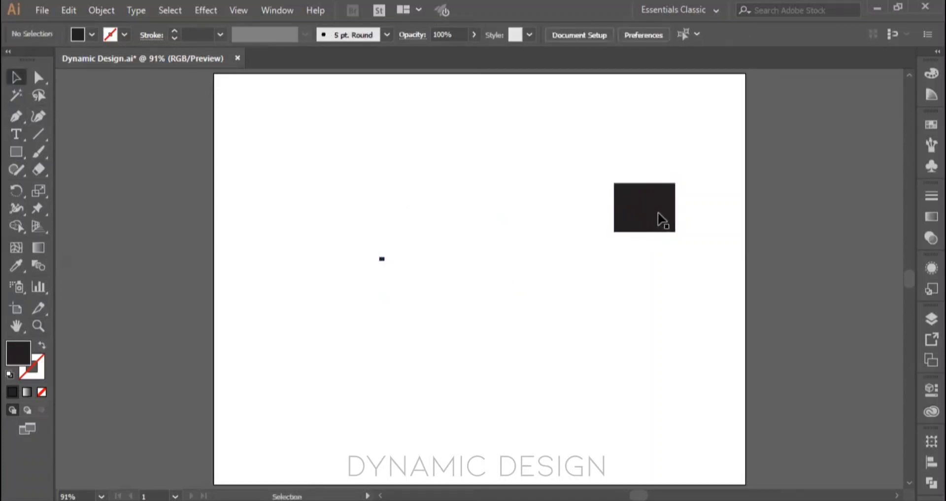
Step: With the Selection tool active, zoom to 600% on the large rectangle and to 3200% on the tiny one, returning to 150%
scroll(663, 220, "up", 5)
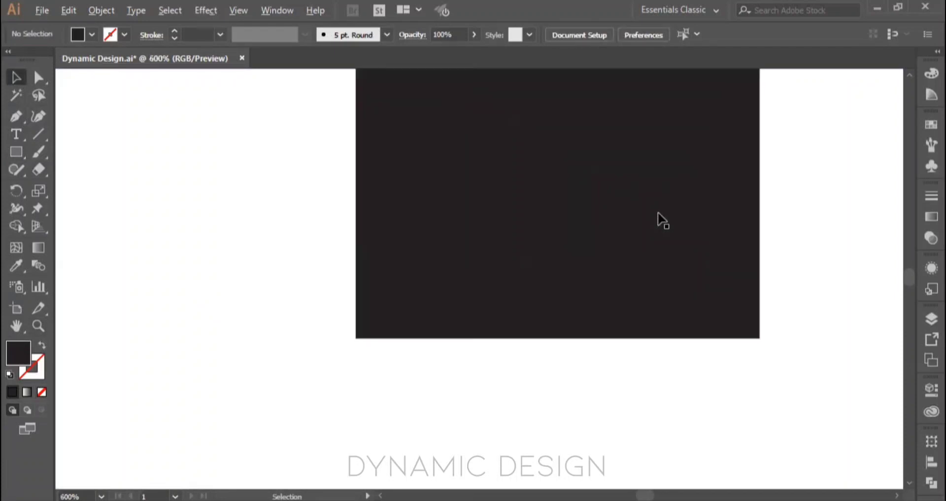
scroll(663, 219, "down", 5)
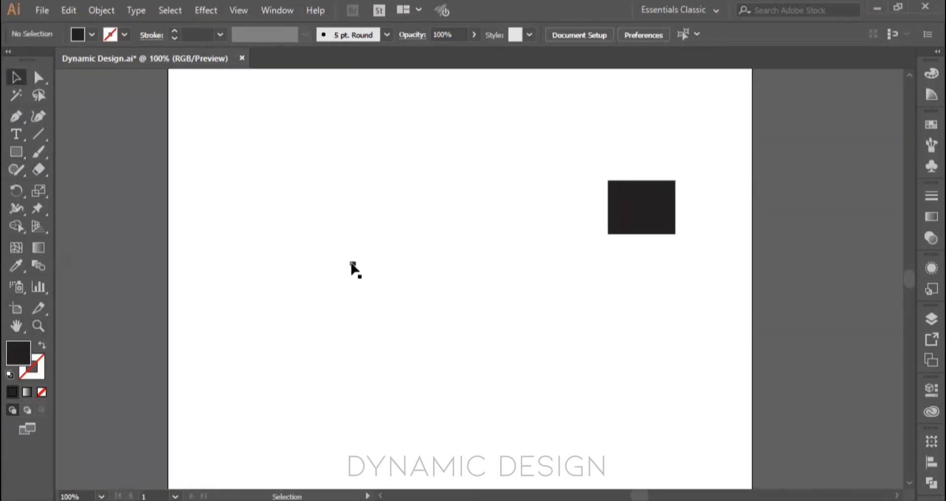
scroll(353, 268, "up", 8)
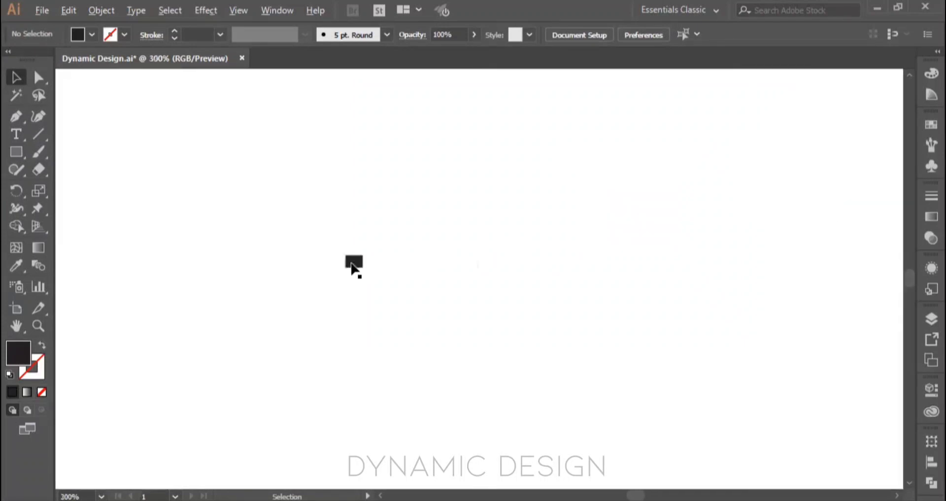
scroll(353, 269, "up", 1)
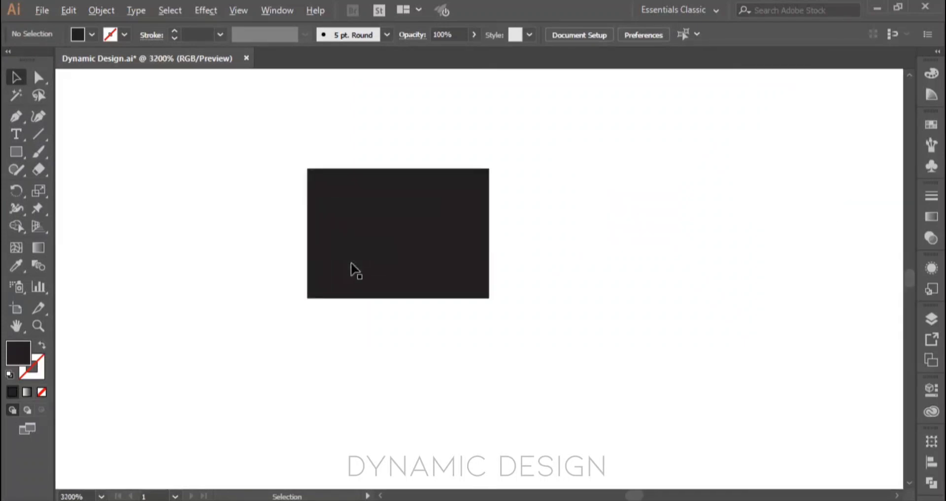
scroll(351, 263, "down", 9)
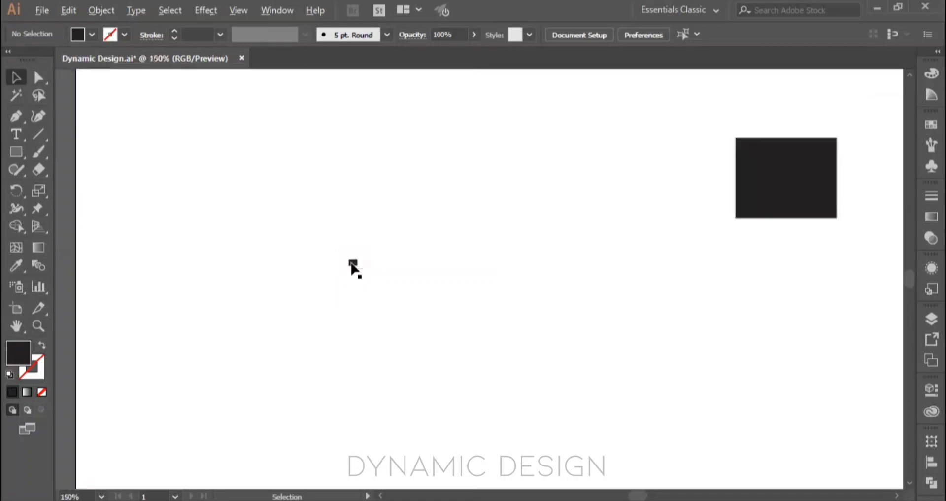
Step: Zoom in on the tiny rectangle to 8500% with the Zoom tool and fit the whole artboard in view
left_click(38, 325)
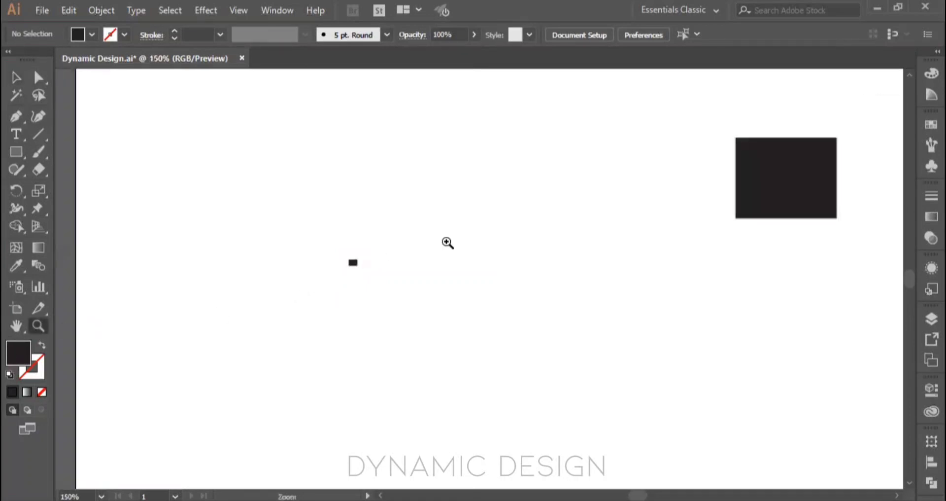
left_click(438, 243)
left_click(382, 251)
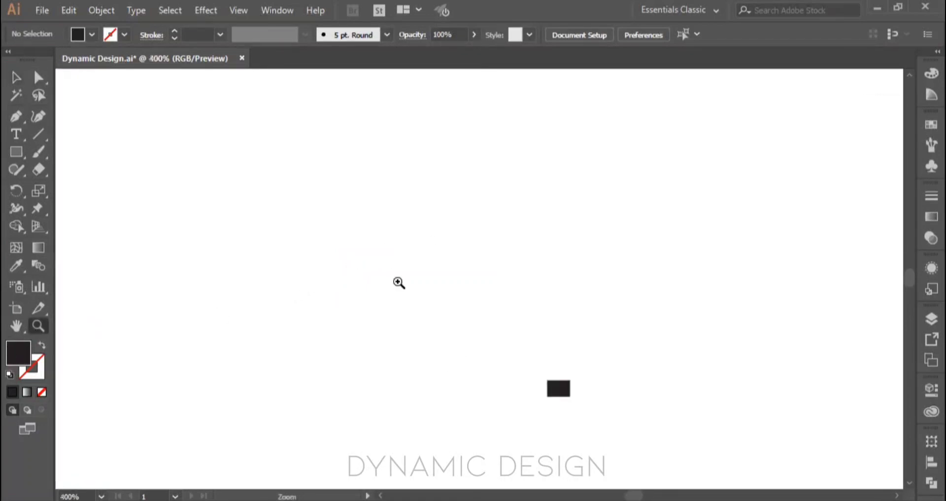
left_click(468, 338)
left_click(603, 359)
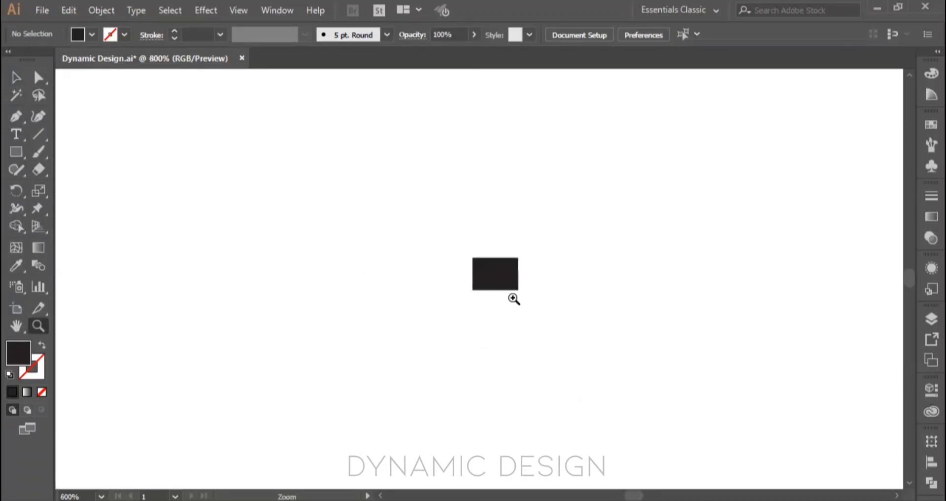
left_click(496, 272)
left_click(445, 285)
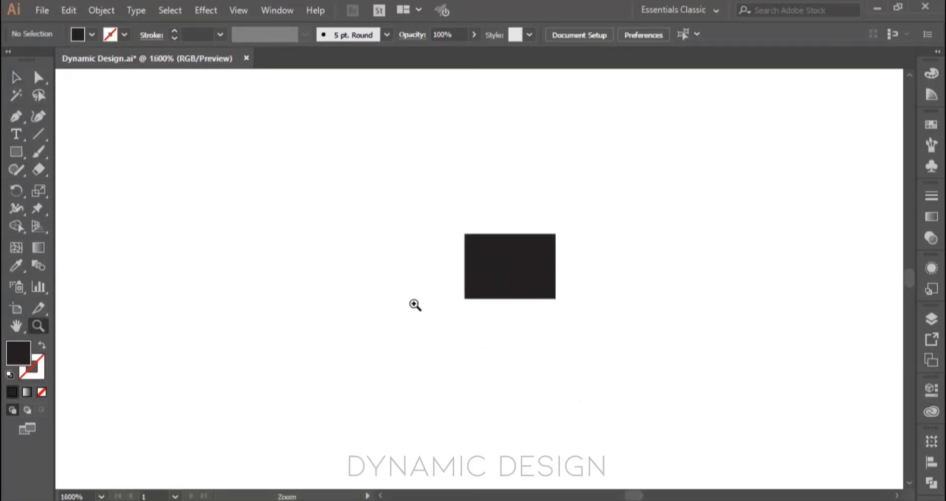
left_click(486, 274)
left_click(546, 272)
left_click(466, 268)
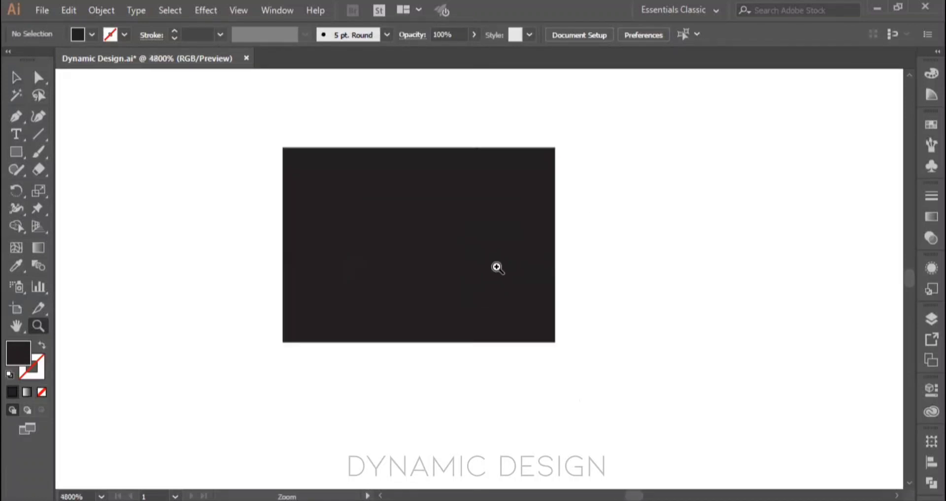
left_click(495, 268)
left_click(423, 269)
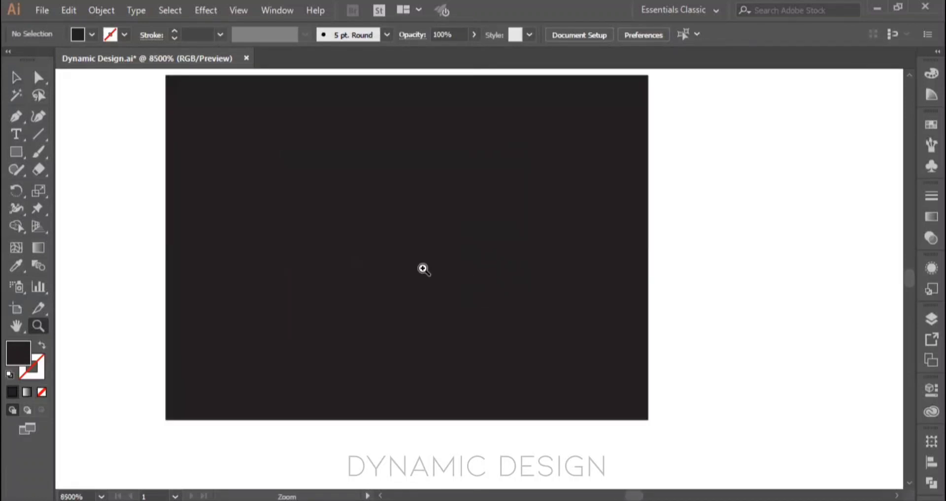
key("ctrl+0")
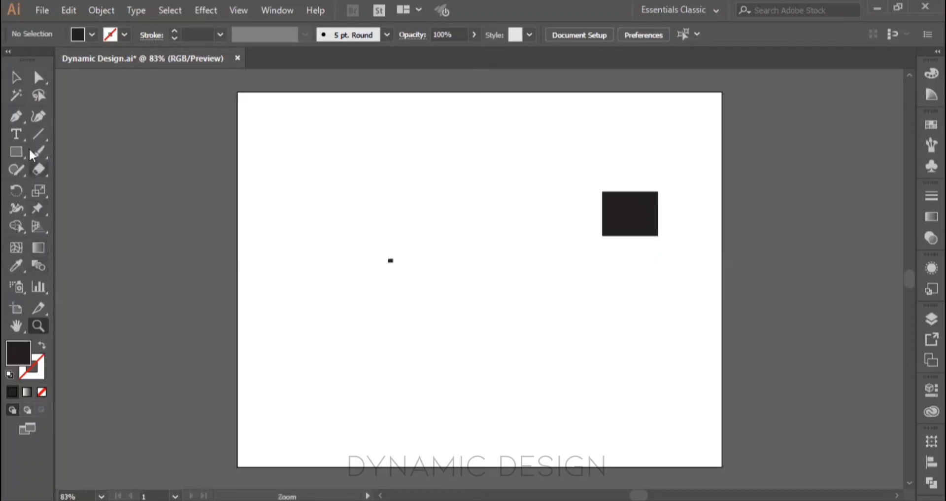
Step: With the Selection tool active, zoom in on the tiny rectangle to 1200% and shift the view vertically
left_click(16, 77)
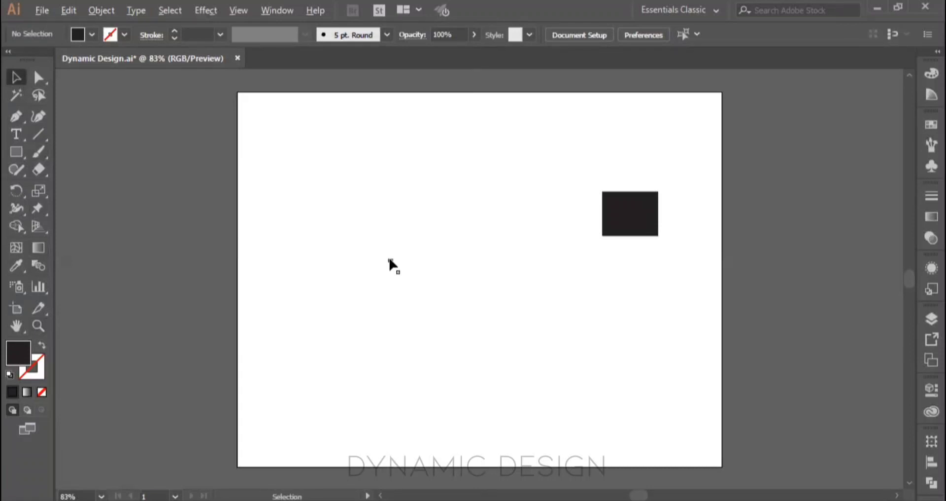
scroll(390, 265, "up", 4)
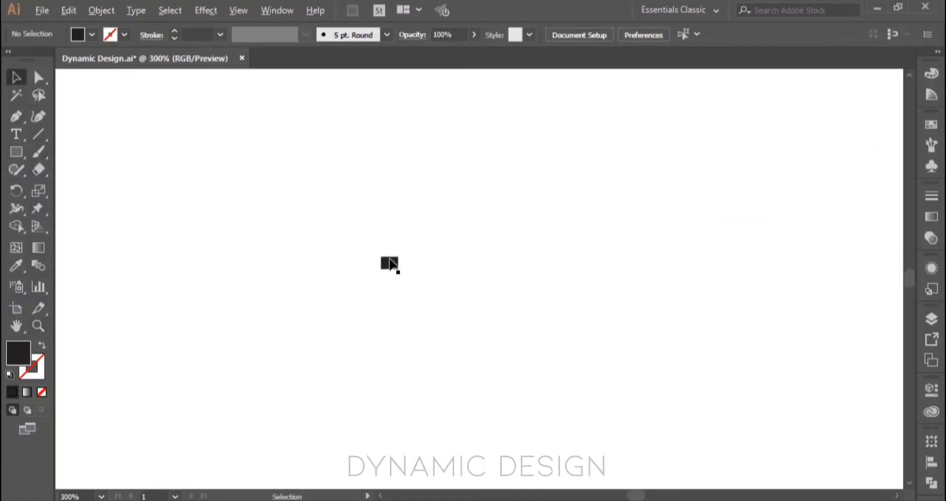
scroll(391, 264, "up", 4)
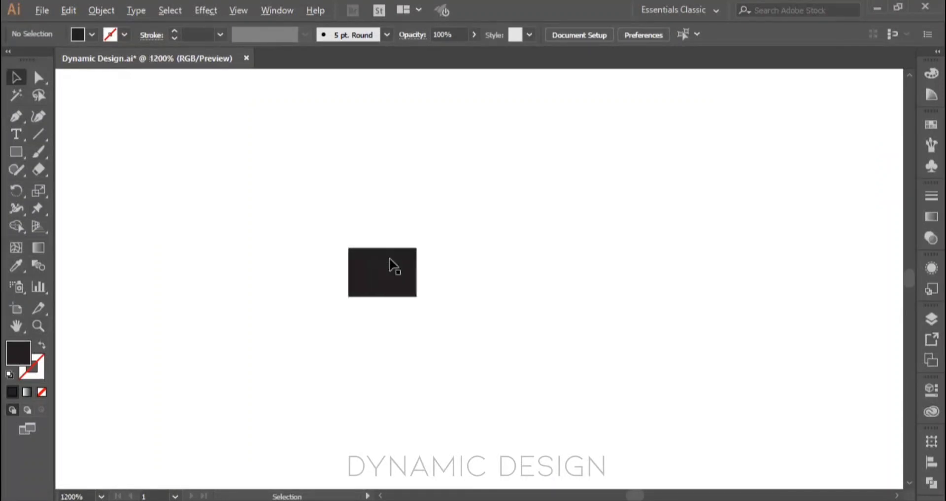
scroll(392, 266, "up", 3)
scroll(392, 266, "down", 5)
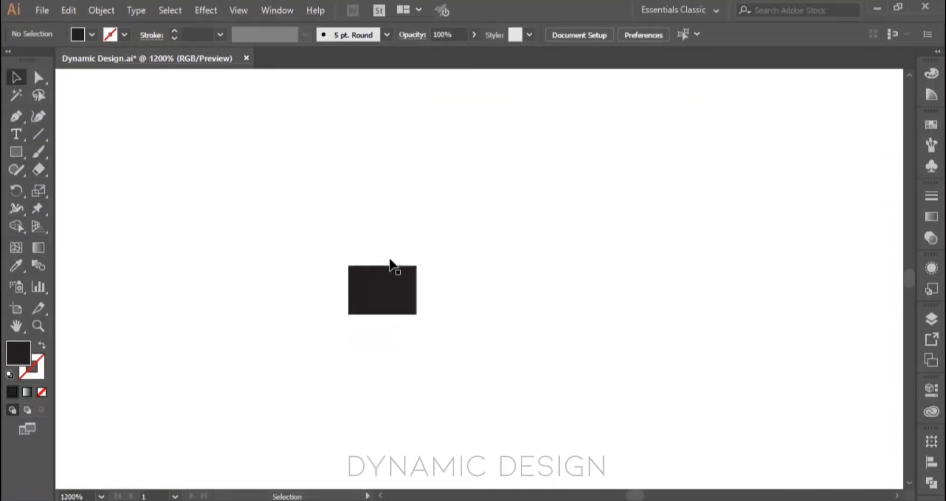
Step: With the Selection tool active, zoom in on the tiny rectangle to 4800% and return to 150%
scroll(393, 265, "up", 1)
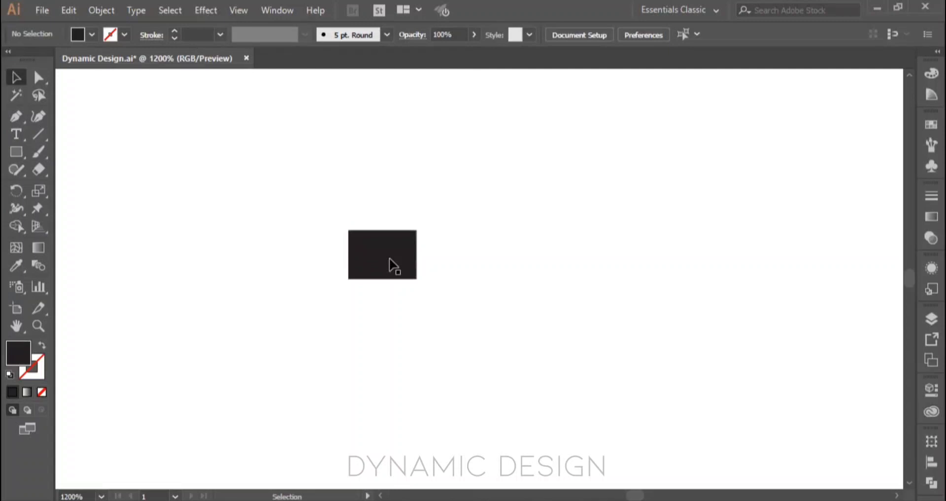
key("alt")
scroll(393, 266, "up", 5)
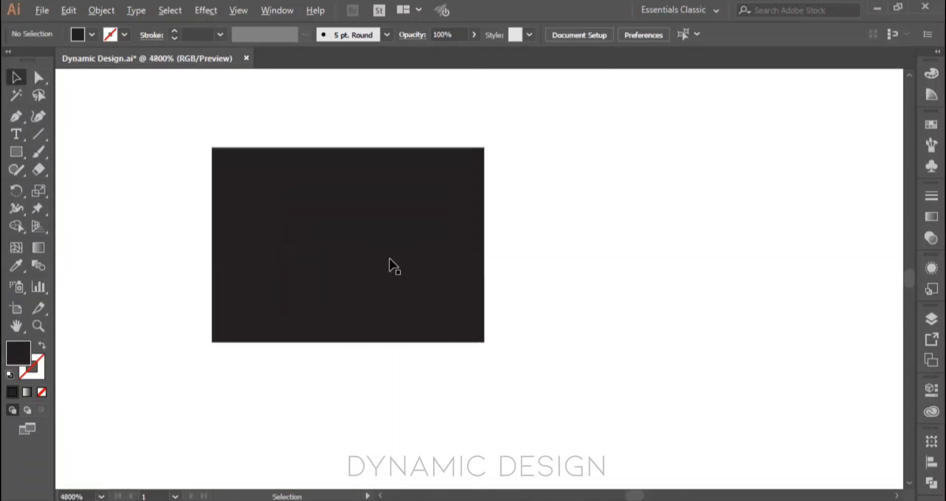
scroll(393, 267, "down", 12)
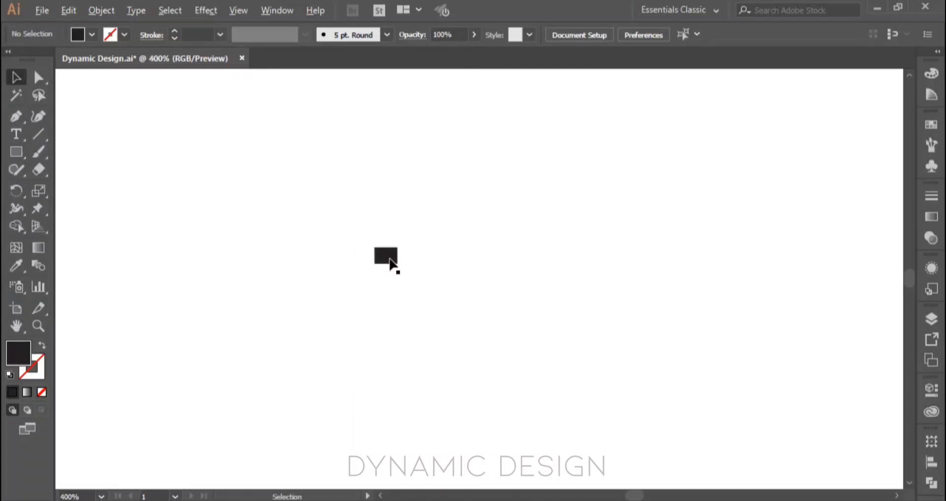
scroll(389, 260, "down", 1)
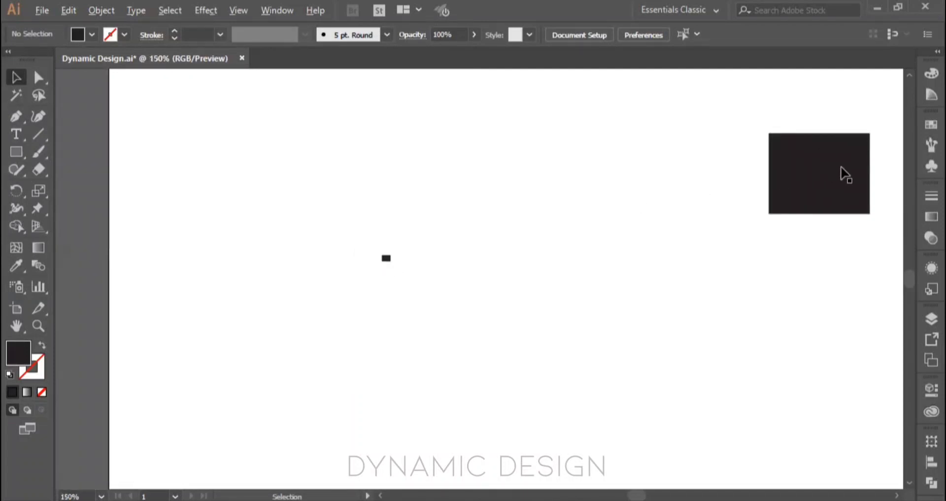
Step: Zoom in on the large black rectangle to 1200% and back out to 200%
scroll(841, 173, "up", 4)
scroll(846, 195, "up", 1)
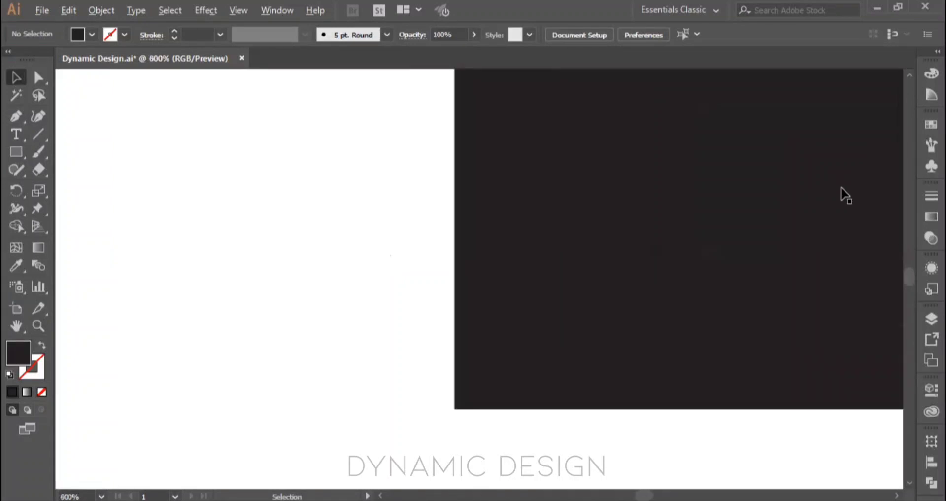
scroll(846, 195, "up", 1)
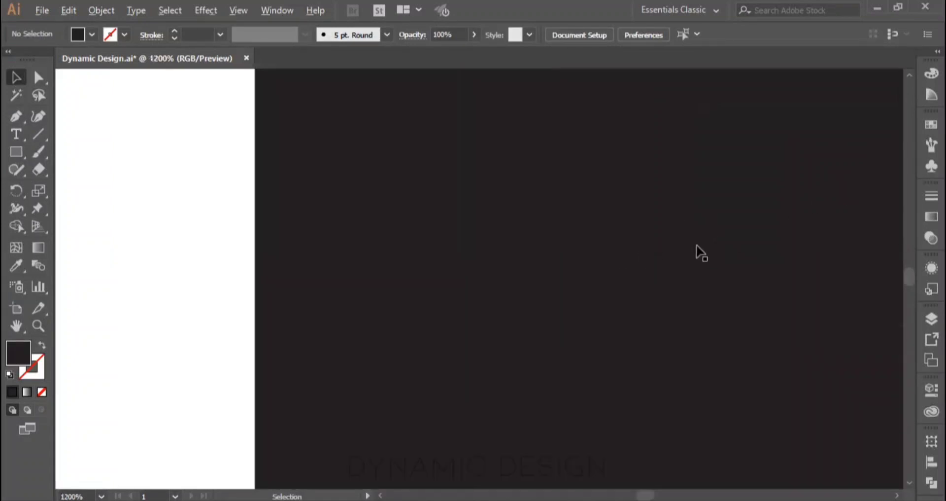
scroll(697, 251, "down", 3)
scroll(697, 245, "down", 2)
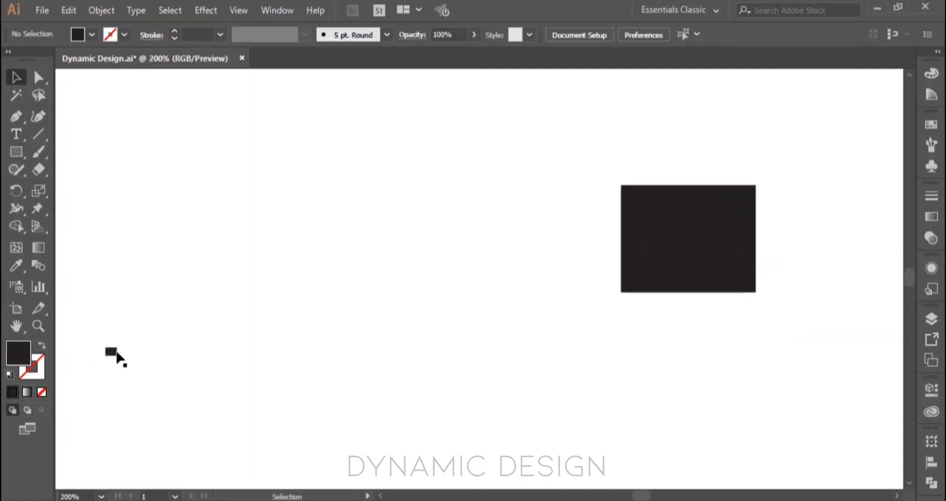
Step: View the large rectangle at 600%, pan it across the window, and fit the whole artboard in view
scroll(755, 269, "up", 1)
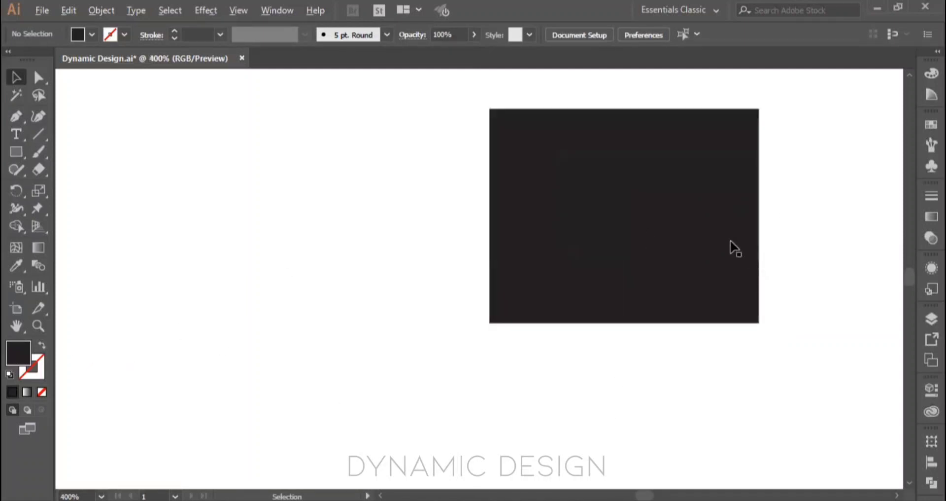
scroll(733, 247, "up", 1)
left_click_drag(663, 224, 531, 281)
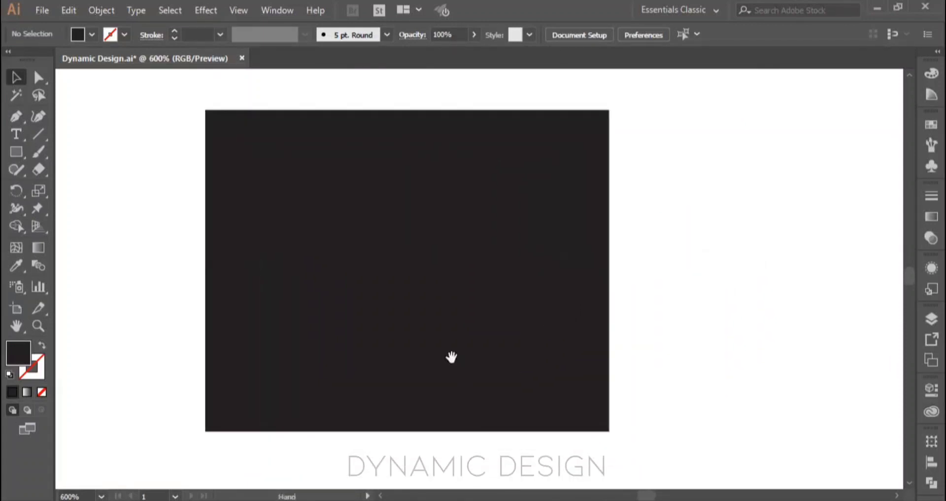
left_click_drag(450, 357, 527, 353)
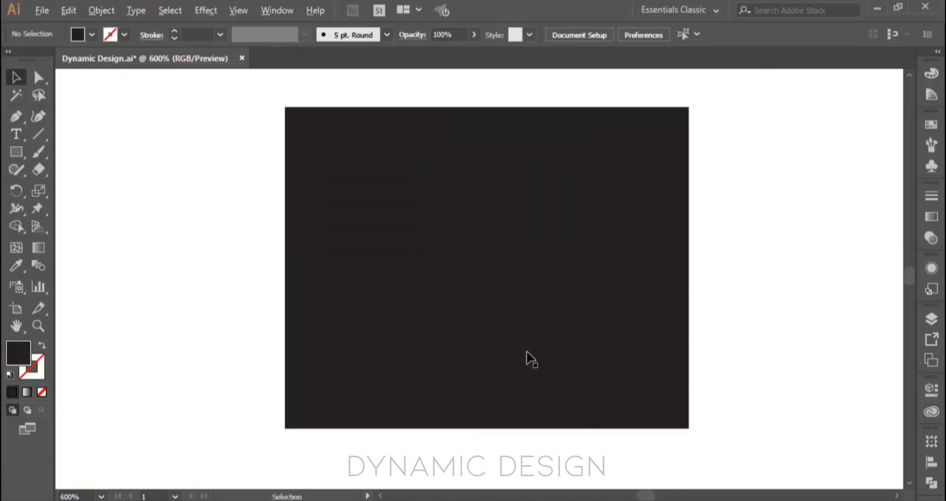
scroll(527, 352, "down", 4)
scroll(531, 357, "down", 2)
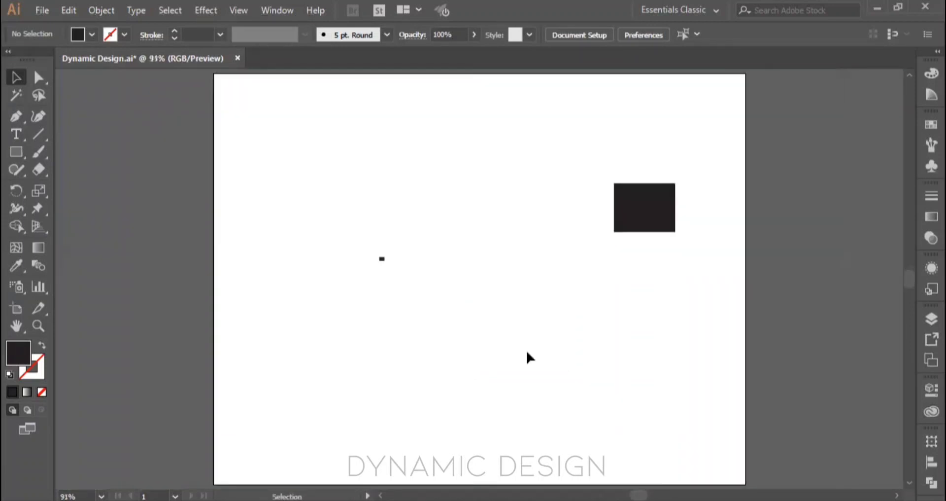
Step: Delete both rectangles and draw a new black rectangle in the upper middle of the artboard
left_click_drag(330, 169, 748, 376)
key("Delete")
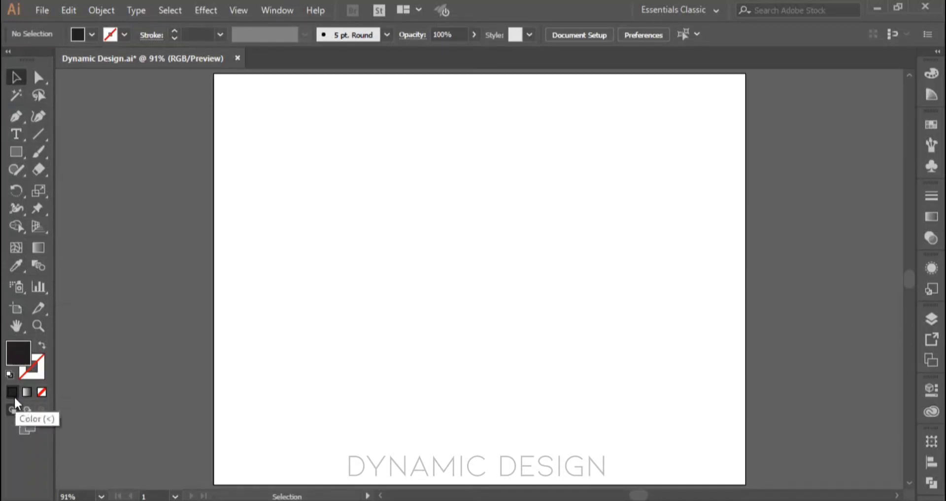
left_click(16, 152)
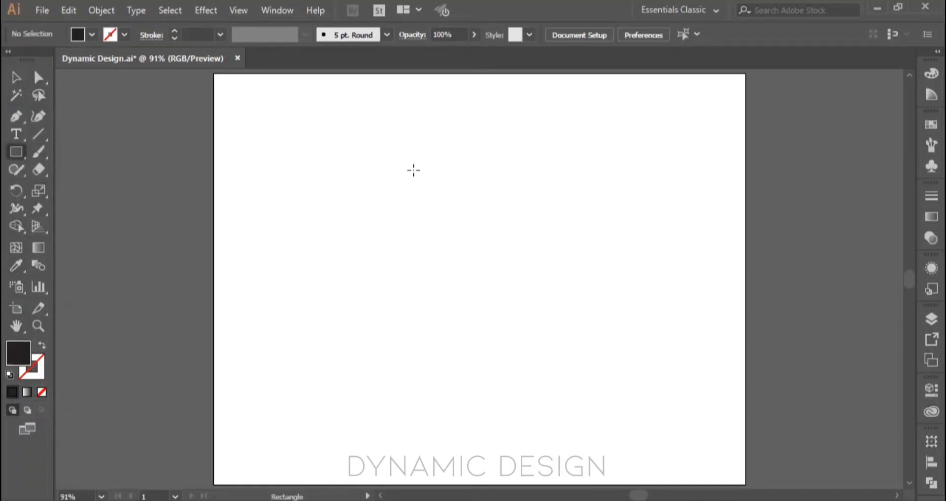
left_click_drag(342, 163, 531, 268)
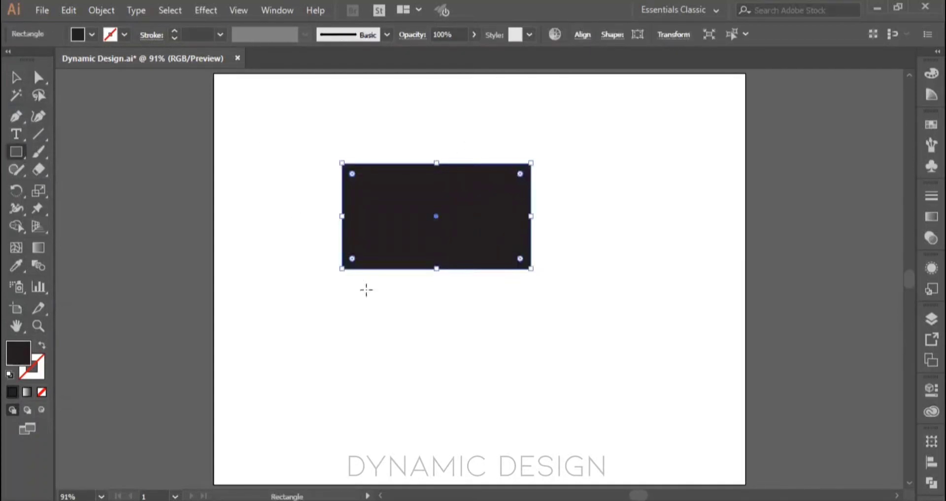
Step: Apply a black stroke to the rectangle, remove it again, and make the fill active
left_click(34, 370)
left_click(34, 371)
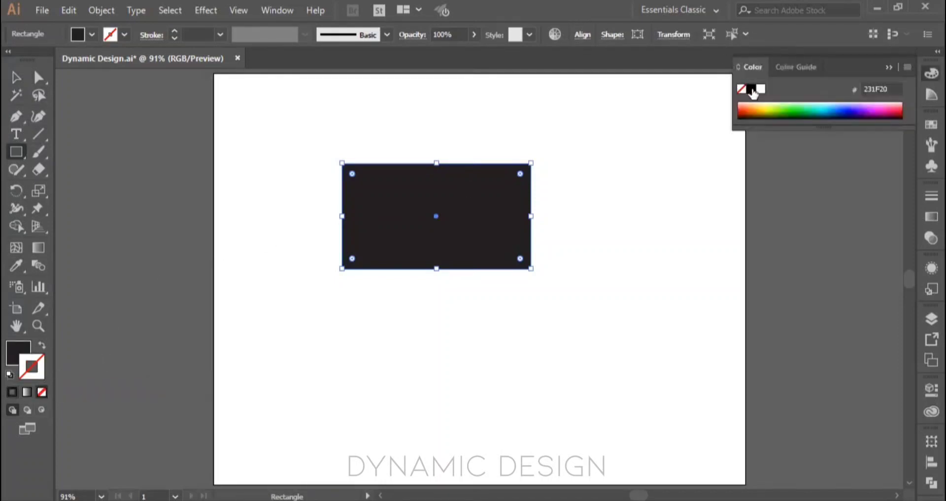
left_click(752, 89)
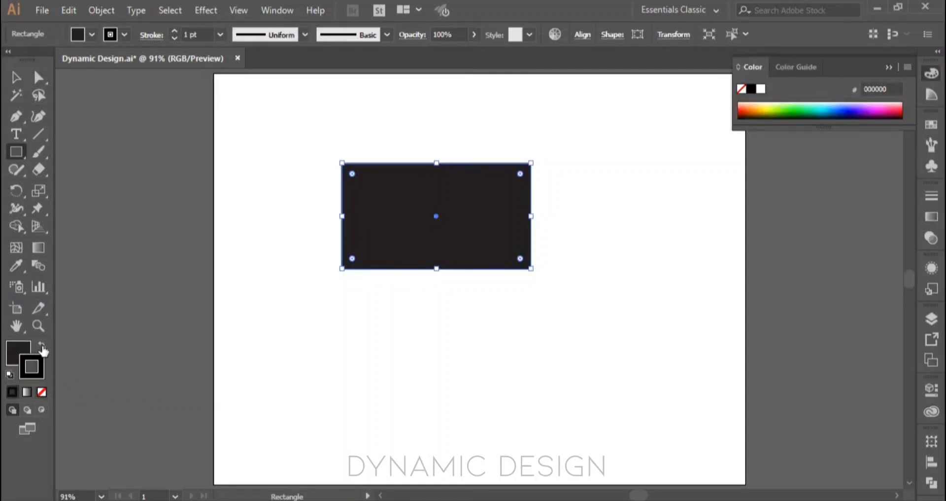
left_click(41, 392)
left_click(12, 350)
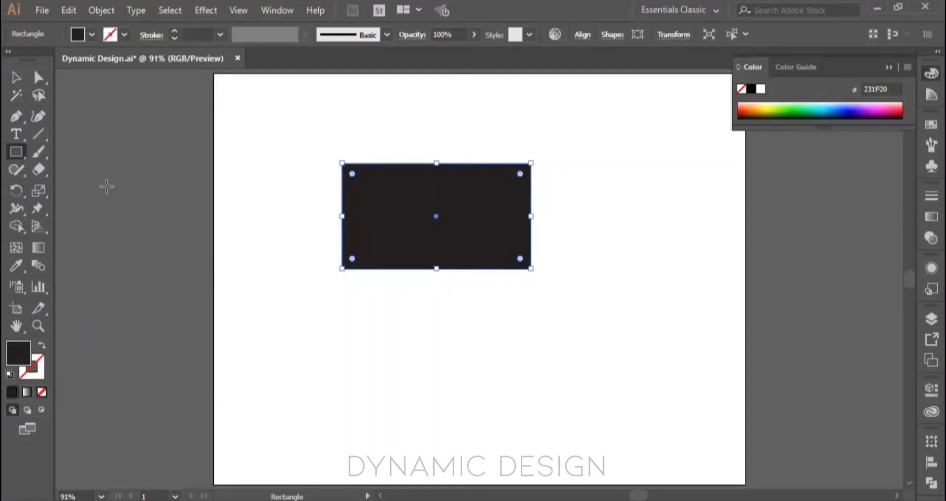
Step: Give the rectangle a 1 pt stroke and set its fill to none
left_click(173, 33)
left_click(173, 31)
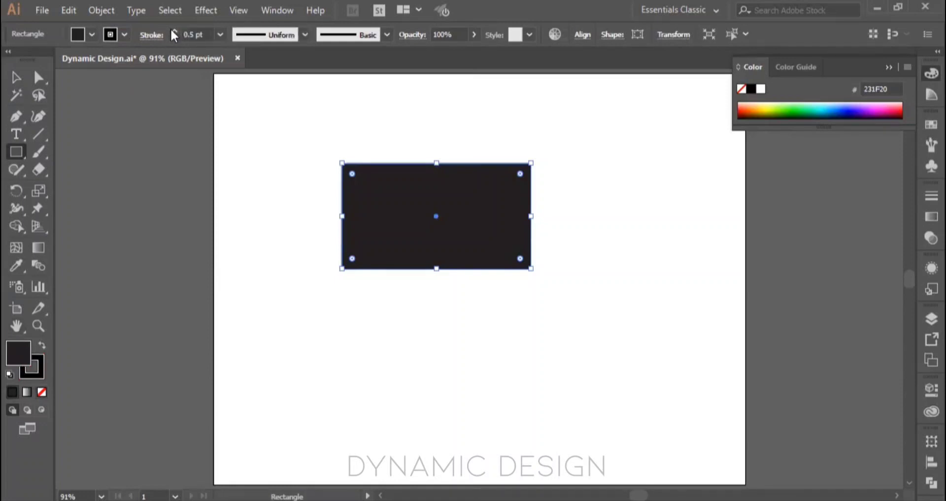
left_click(174, 31)
left_click(174, 31)
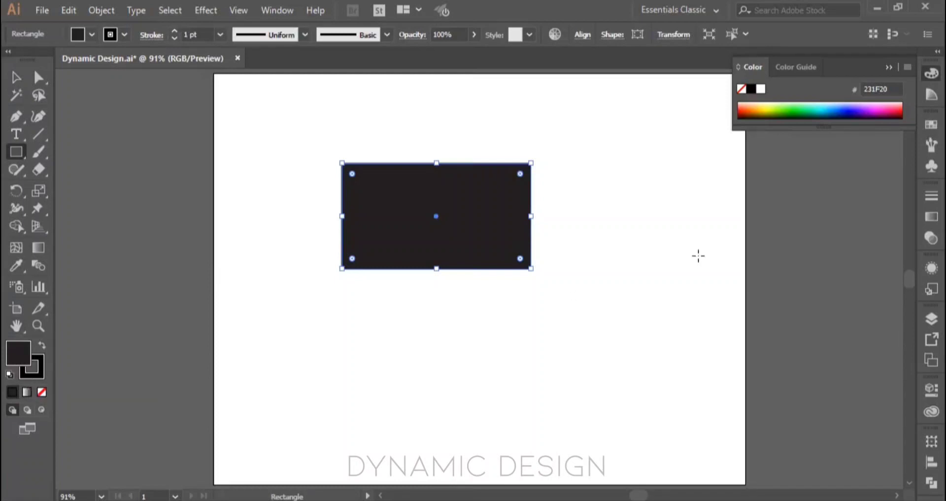
left_click(42, 392)
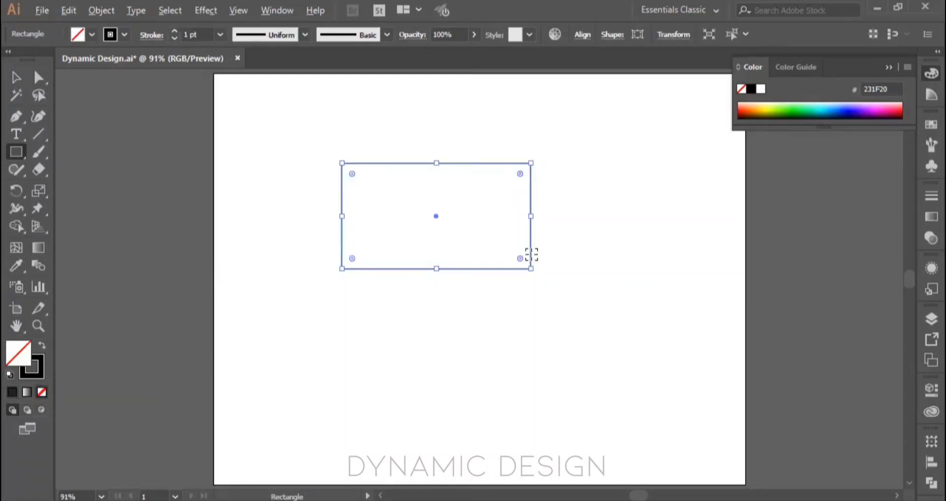
Step: Examine the outlined rectangle deselected at 150%, reselect it, and fit the artboard in view
scroll(531, 254, "up", 3)
left_click_drag(469, 236, 505, 310)
key("v")
left_click(608, 290)
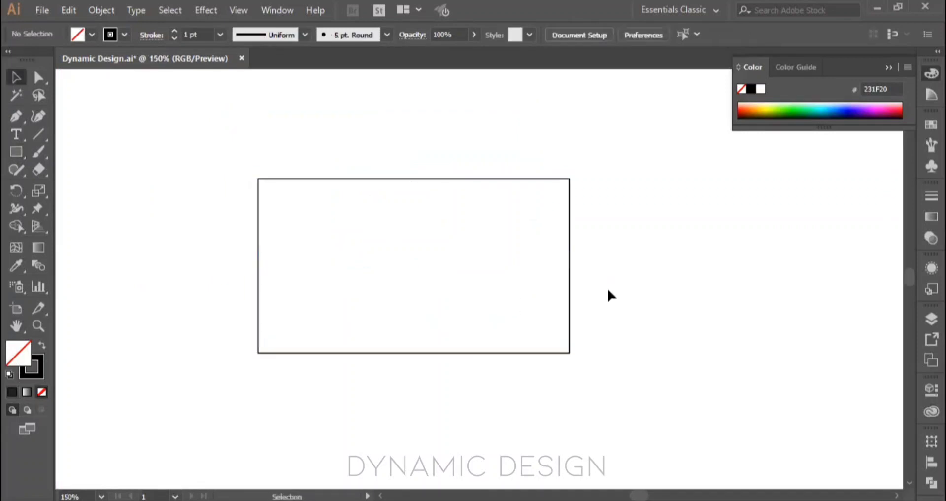
left_click_drag(615, 382, 532, 307)
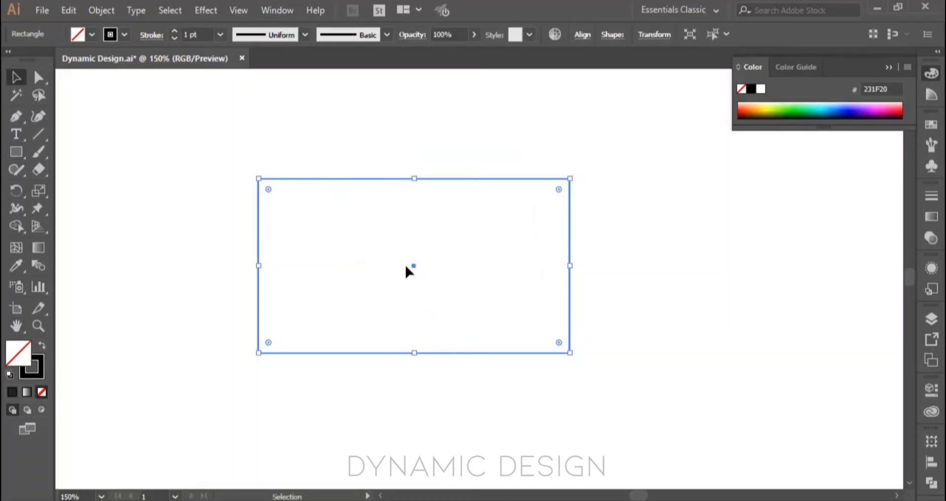
key("ctrl+0")
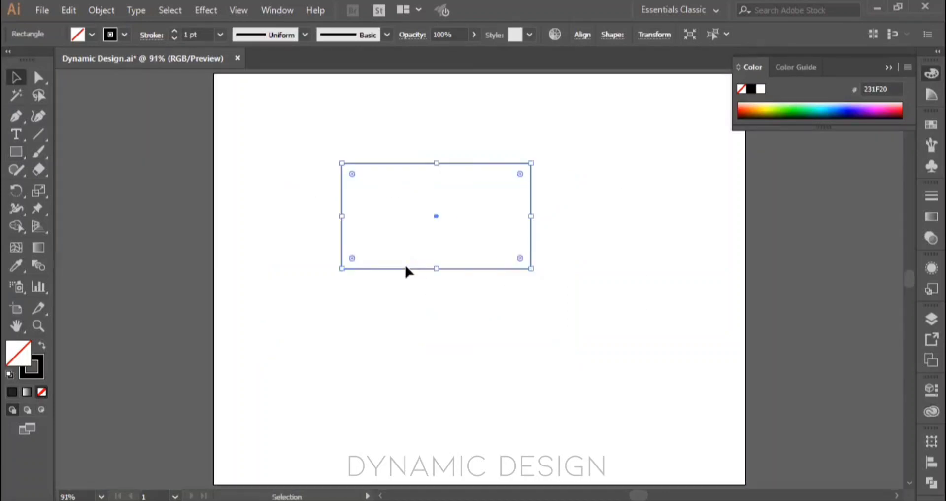
Step: Increase the rectangle's stroke weight to 42 pt and deselect it
left_click_drag(173, 32, 174, 31)
left_click(174, 33)
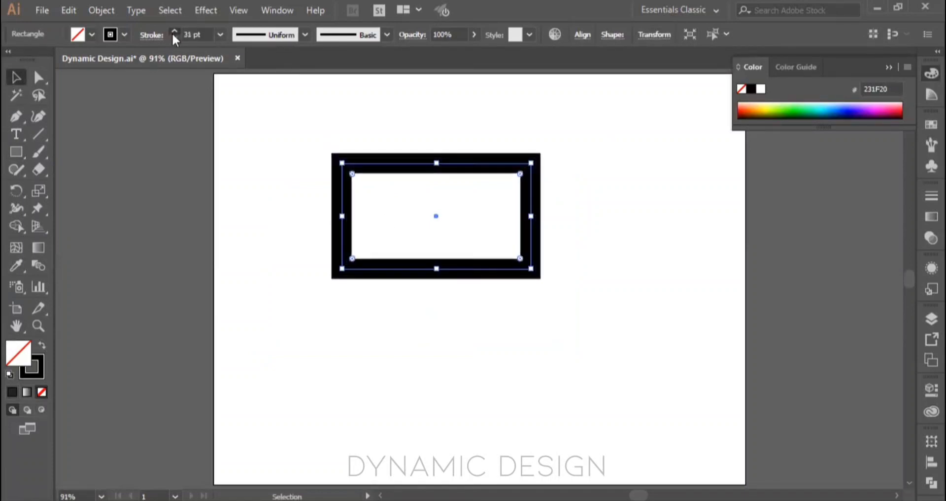
left_click(462, 320)
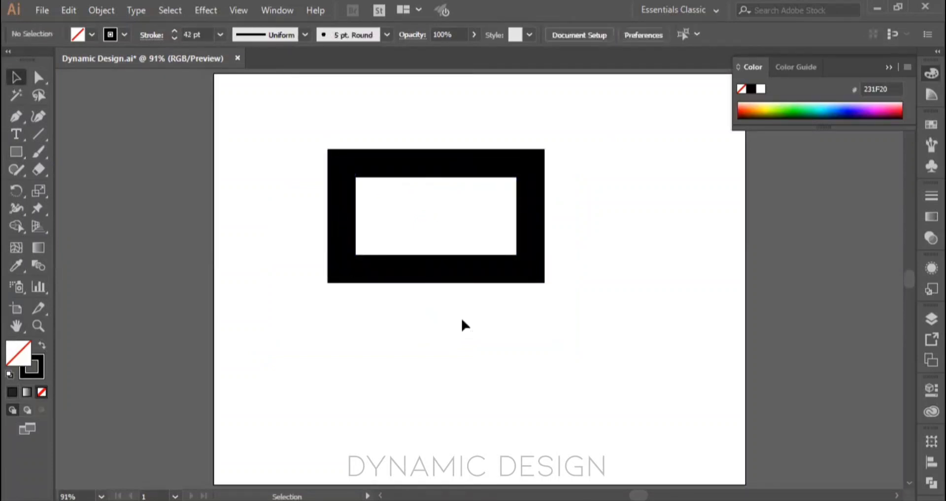
Step: Reduce the rectangle's stroke weight to 5 pt and deselect it
left_click(530, 252)
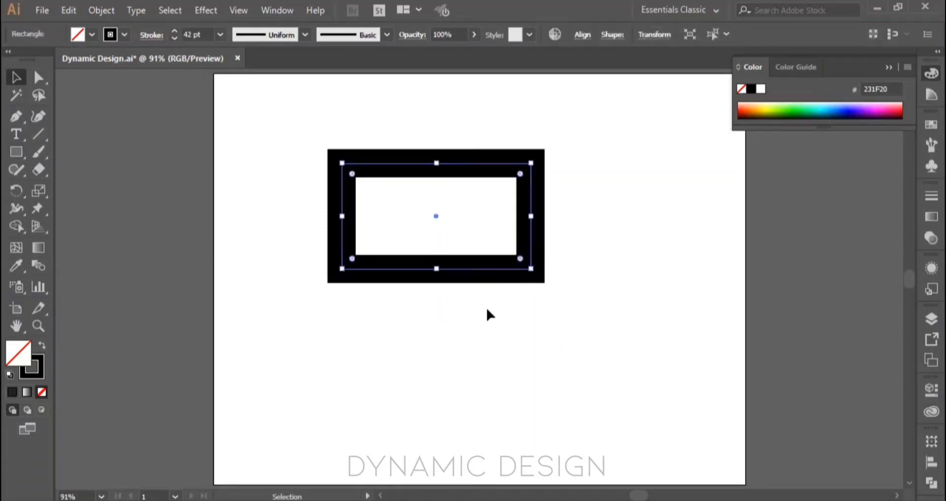
left_click(175, 38)
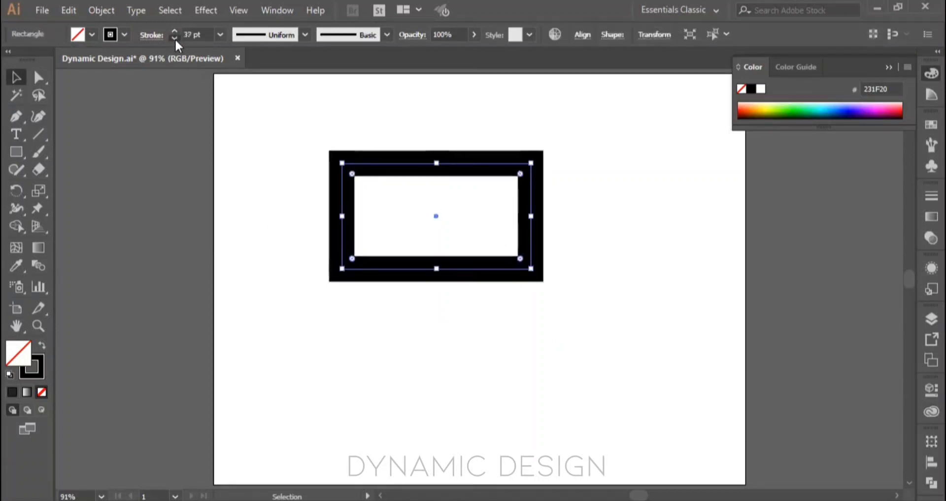
left_click(175, 39)
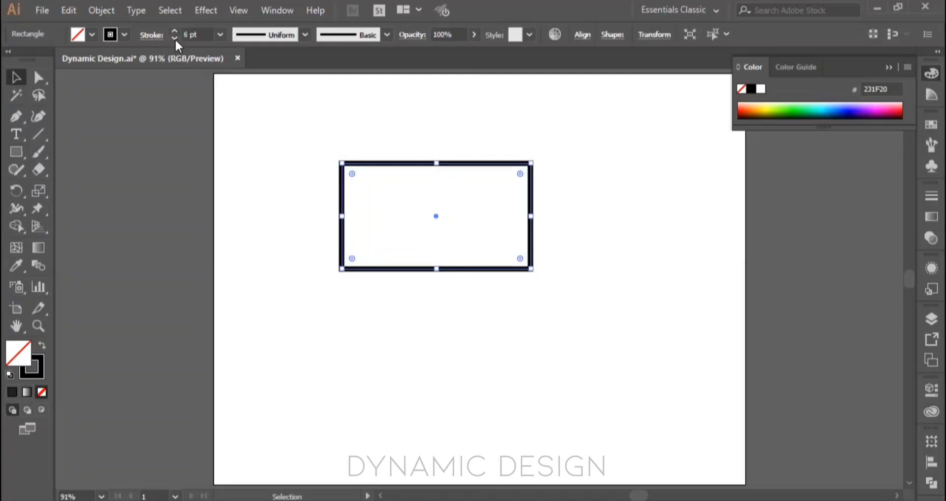
left_click(472, 337)
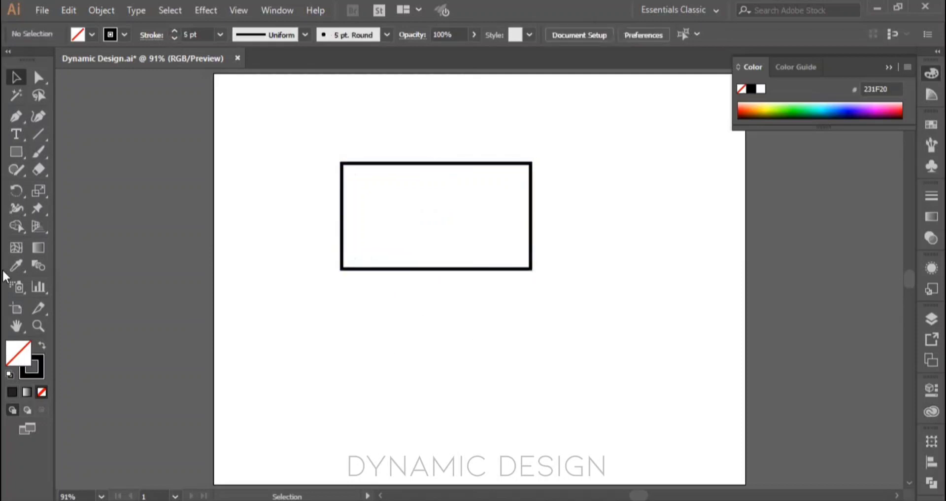
Step: Select the outlined rectangle and swap its fill and stroke back and forth
left_click_drag(323, 133, 490, 281)
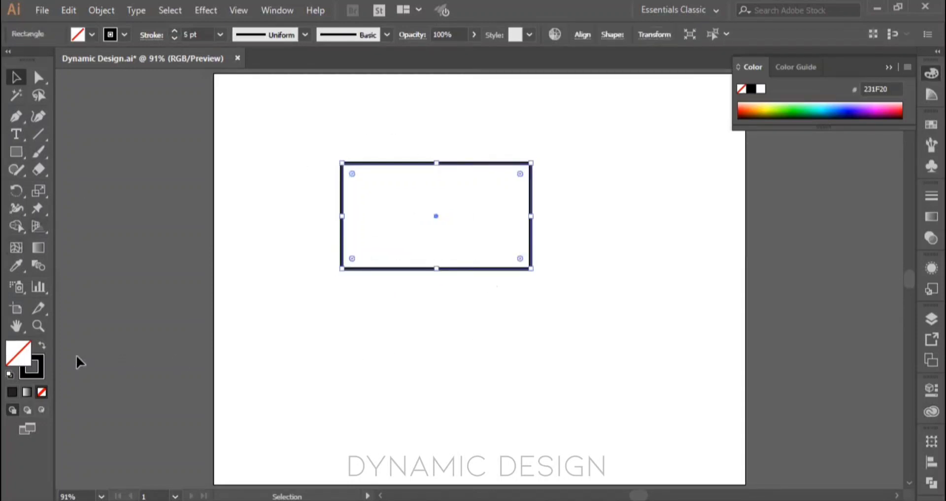
left_click(41, 348)
left_click(42, 346)
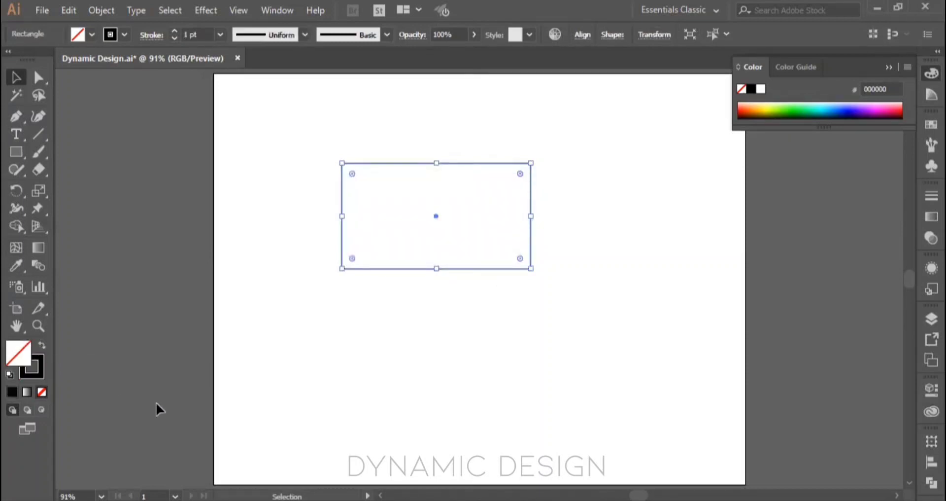
Step: Swap the rectangle's fill and stroke and back once more, and fill it with green 3ABF00
key("shift")
key("shift+x")
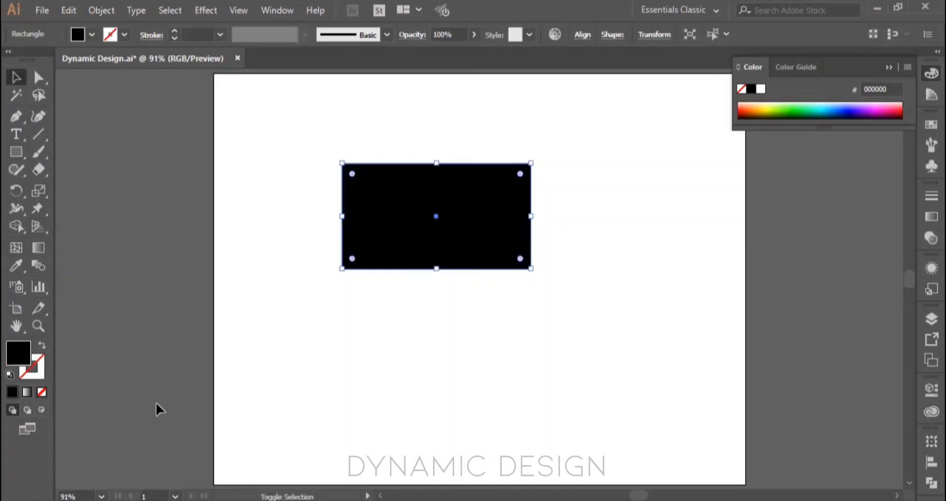
key("shift+x")
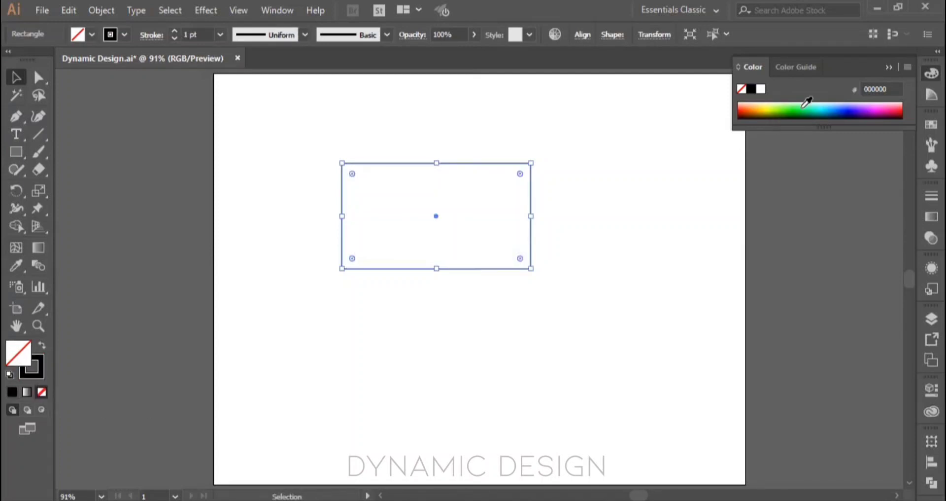
left_click(789, 106)
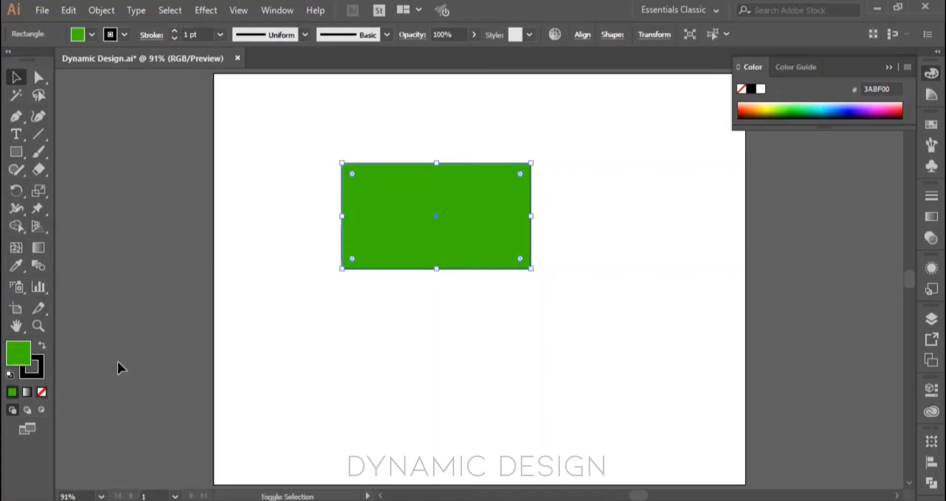
Step: Swap the selected rectangle's fill and stroke and increase its stroke weight to 18 pt
key("shift+x")
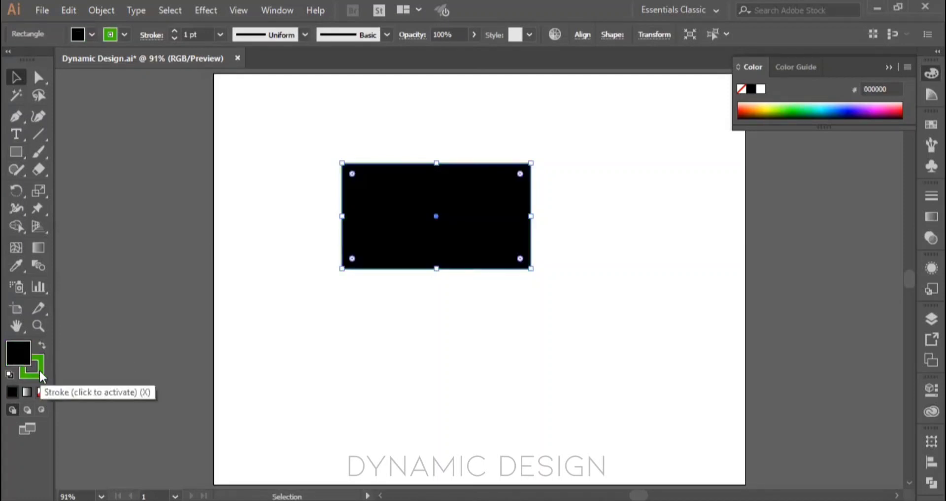
left_click(175, 32)
left_click(175, 31)
left_click(175, 31)
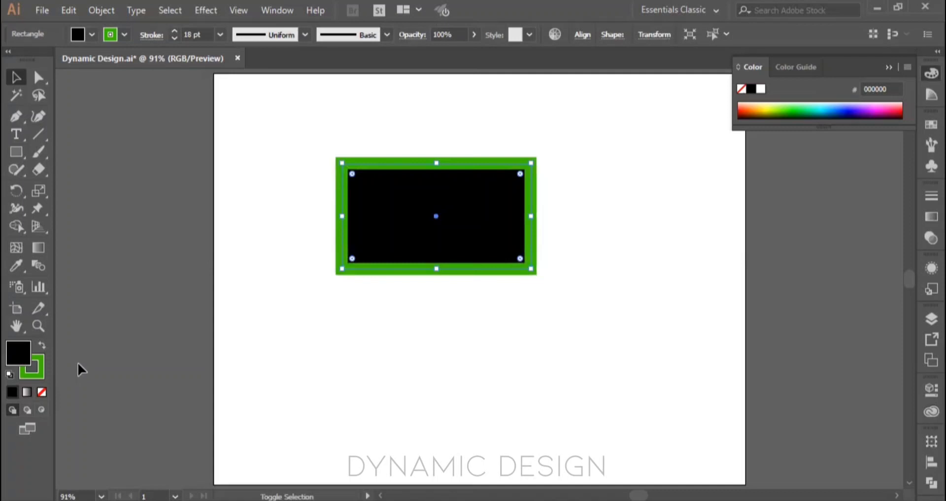
Step: Swap the rectangle's fill and stroke repeatedly, ending with a green fill and a black stroke
key("shift+x")
key("shift+x")
key("shift+x")
key("shift+x")
key("shift+x")
key("shift+x")
key("shift+x")
key("shift+x")
key("shift+x")
key("shift+x")
key("shift+x")
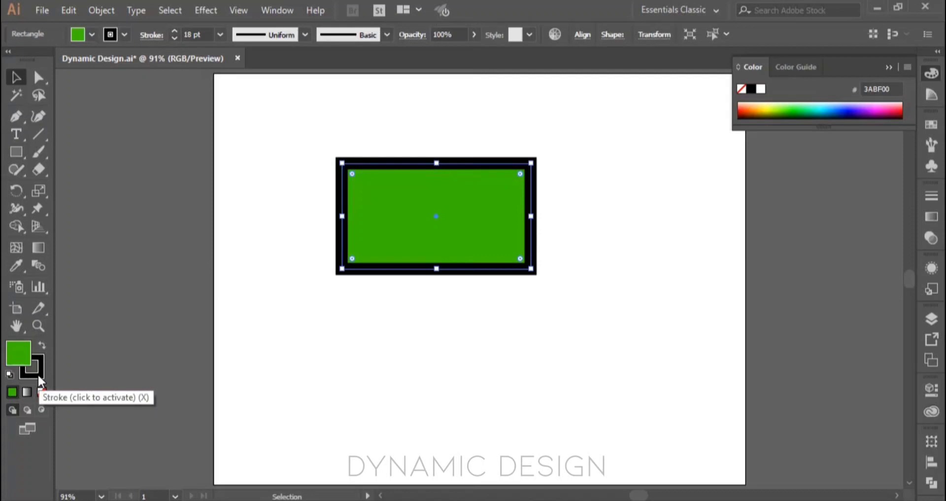
Step: Toggle the active attribute to stroke and back to fill, and set the rectangle's fill to None
key("x")
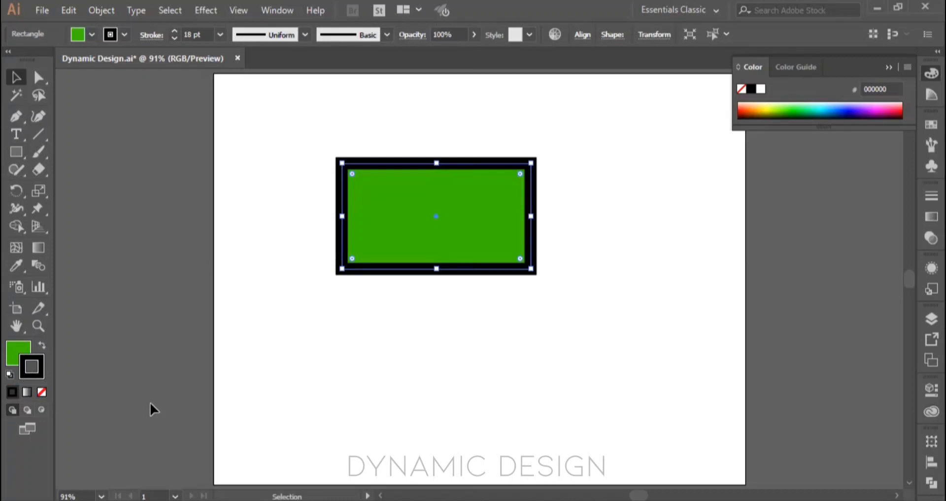
key("x")
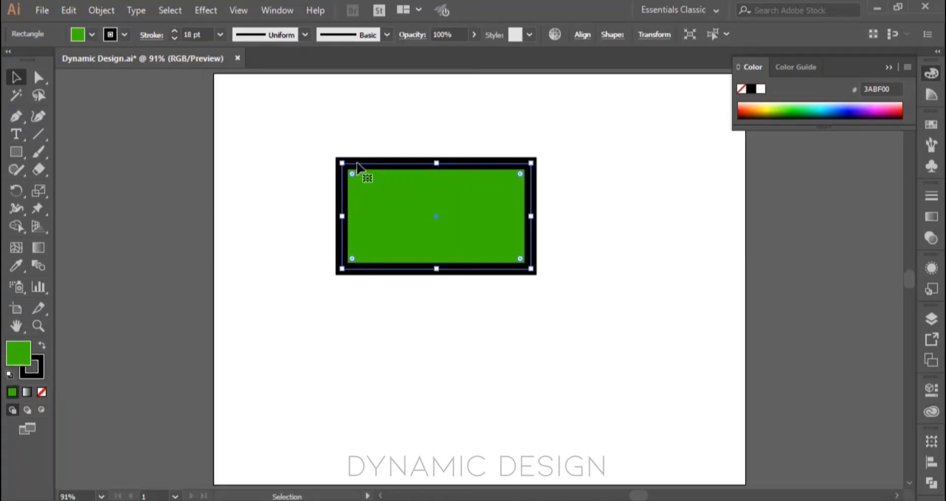
left_click(42, 392)
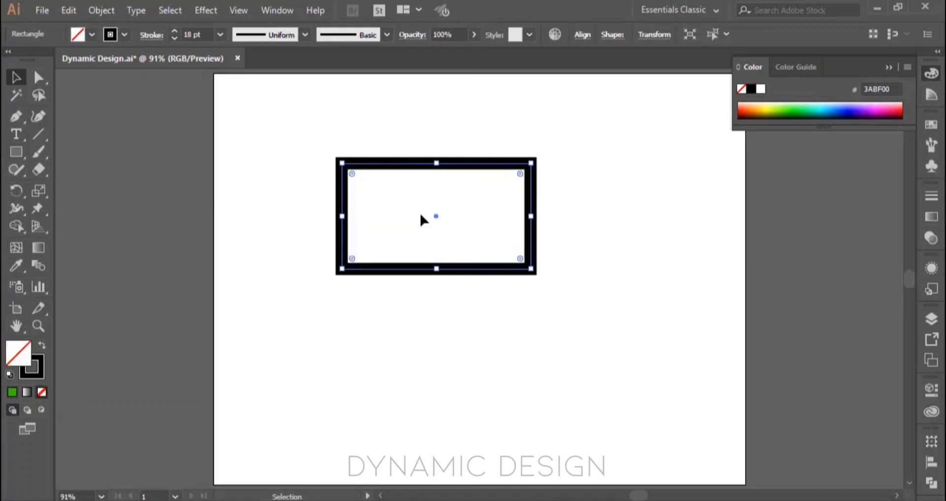
Step: Recolor the rectangle's stroke with the dark blue swatch, switch it to the light blue swatch, and deselect the rectangle
key("x")
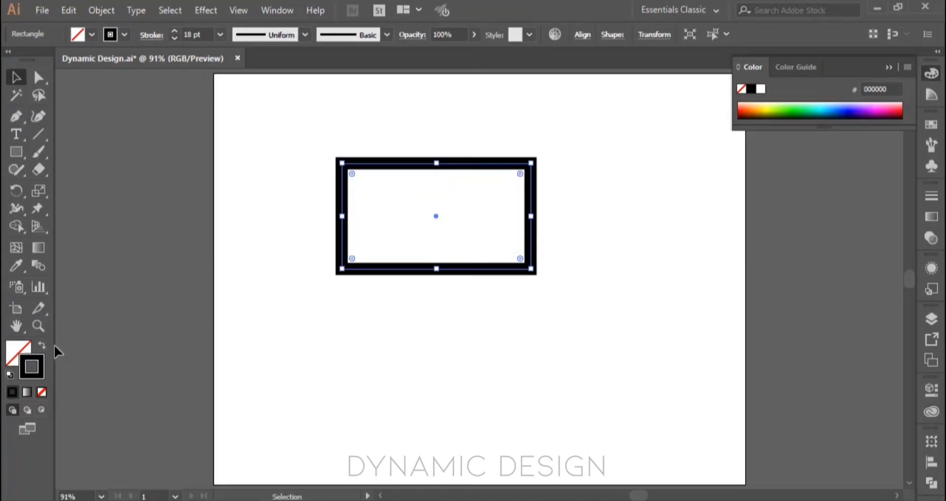
left_click(931, 125)
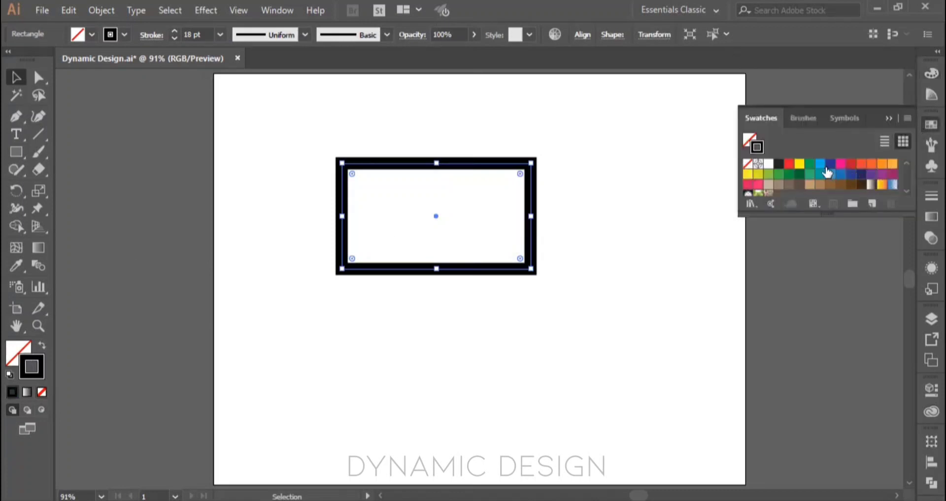
left_click(830, 165)
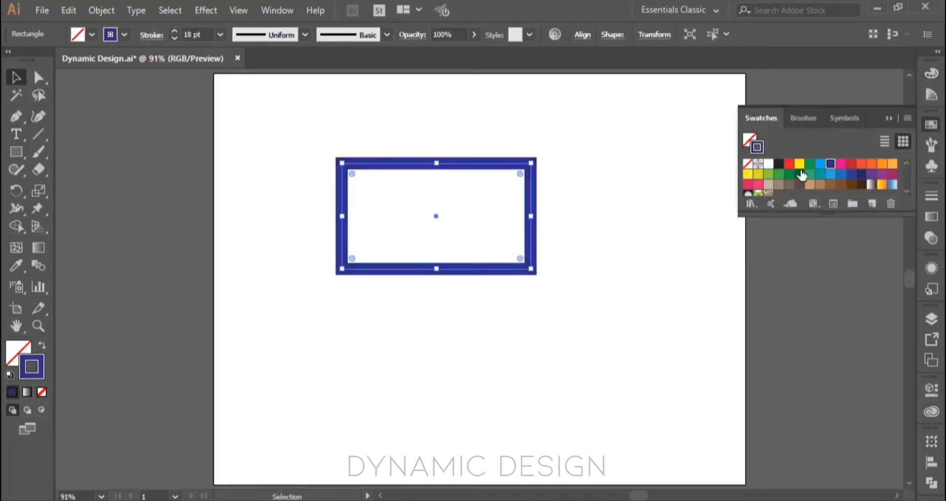
left_click(820, 164)
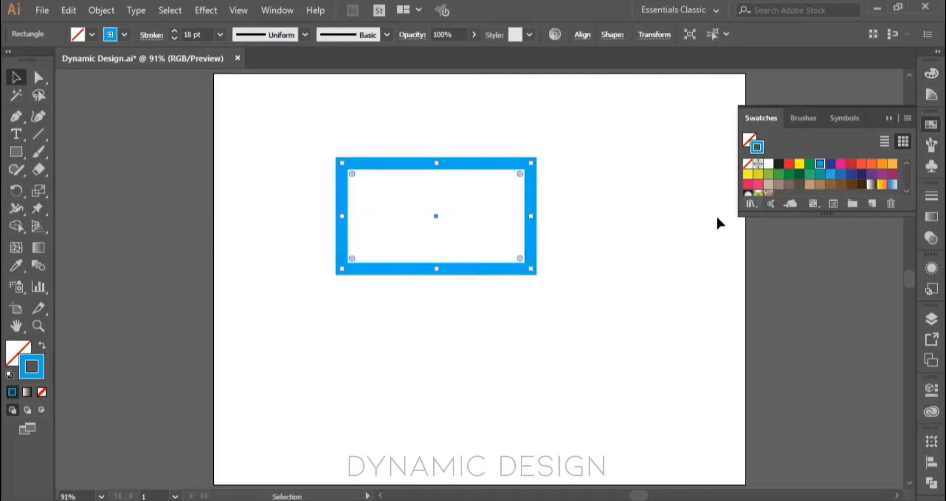
left_click(587, 269)
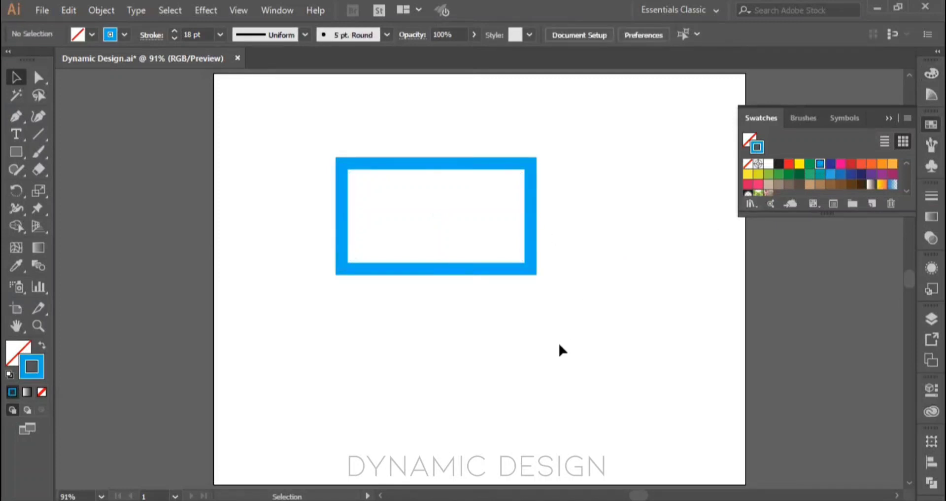
Step: Make the fill active and fill the selected rectangle with the yellow-orange gradient swatch
key("x")
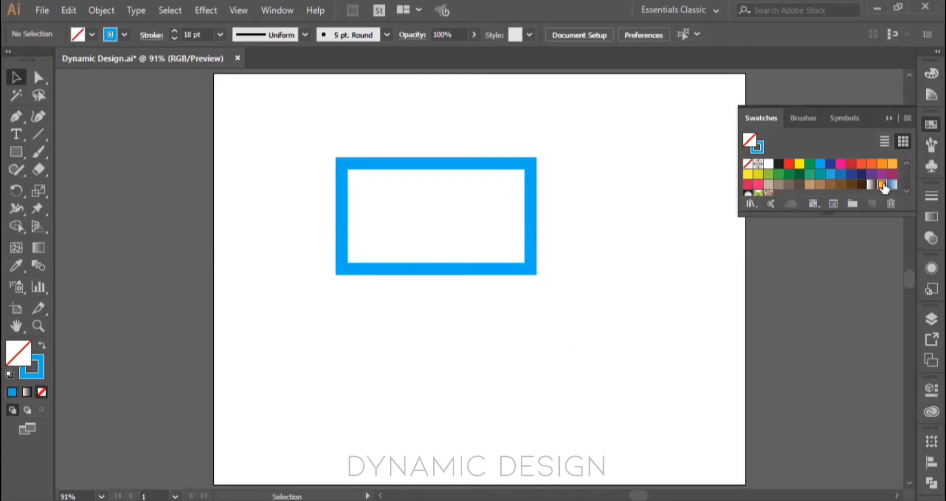
left_click(882, 185)
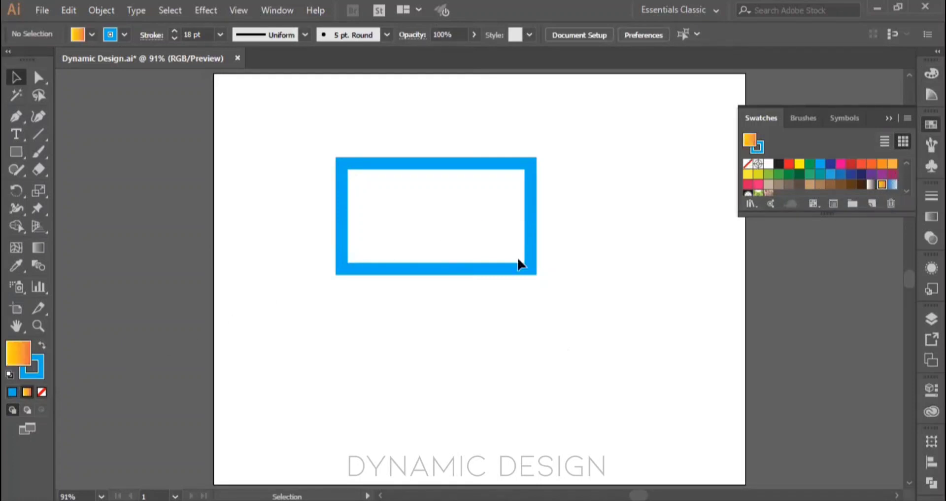
left_click_drag(311, 141, 617, 338)
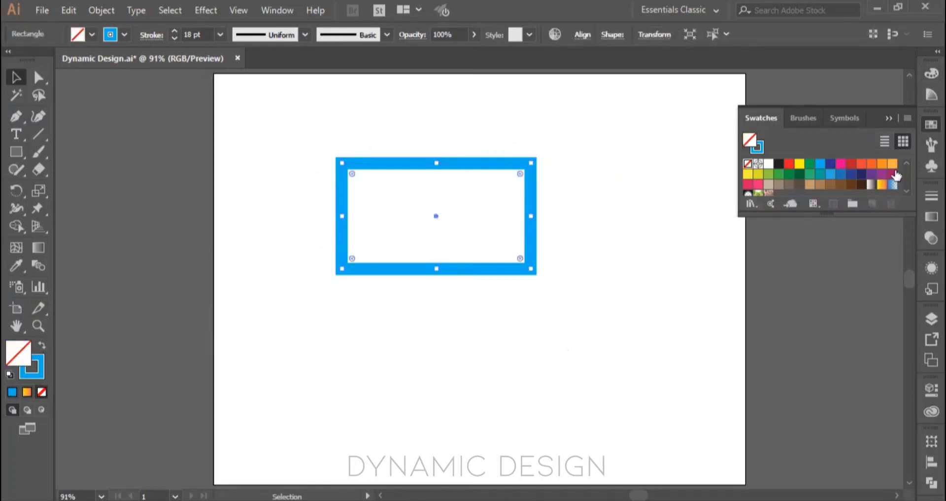
left_click(882, 186)
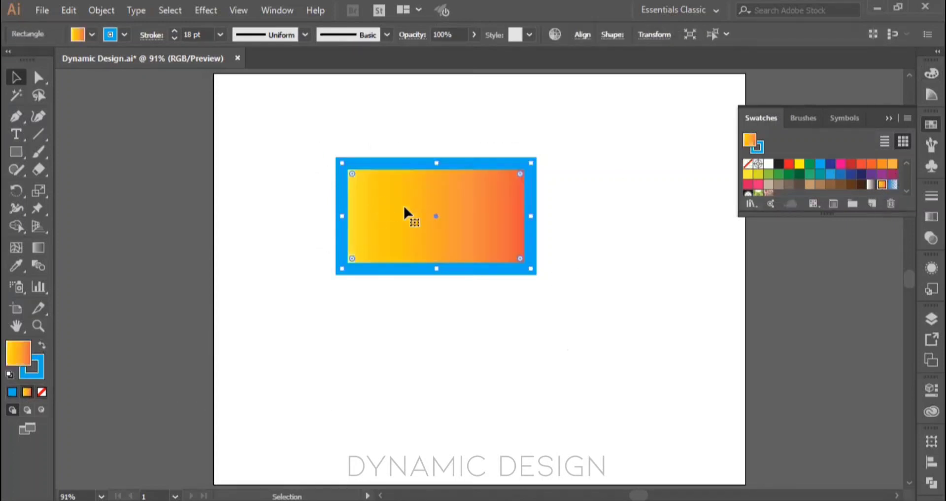
Step: Try the yellow-orange gradient swatch on the rectangle's stroke and deselect the rectangle
key("x")
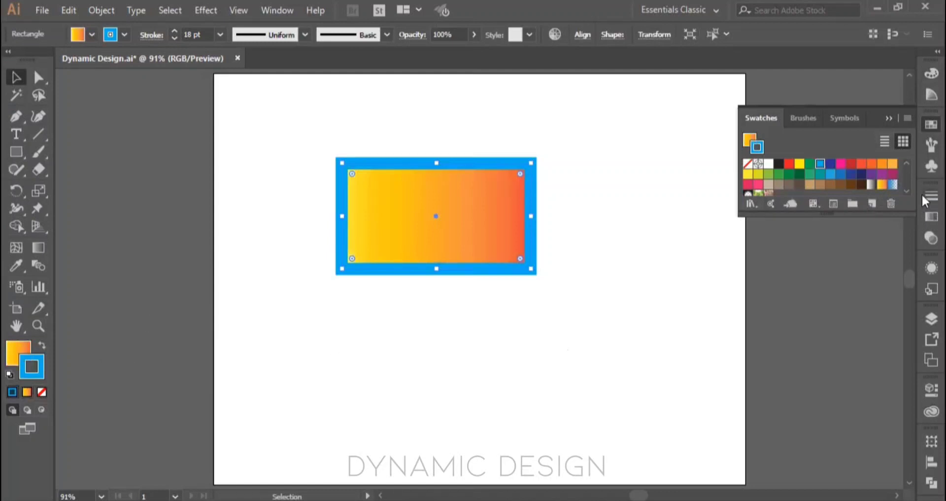
left_click(882, 184)
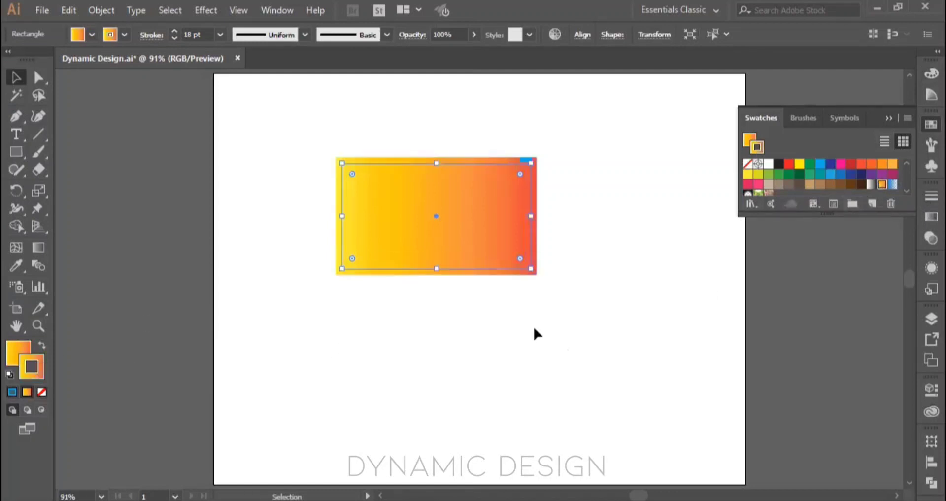
left_click(479, 306)
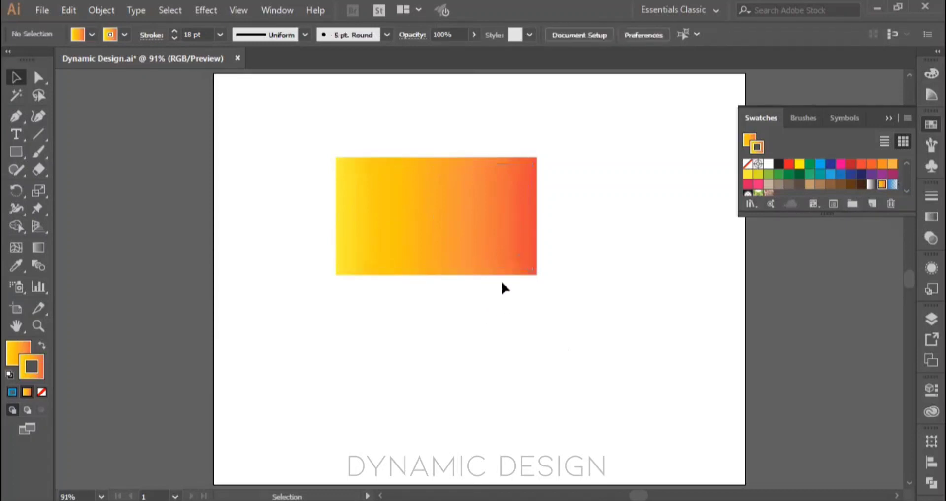
Step: Inspect the gradient rectangle up close, fit the artboard in view, and undo the gradient stroke
scroll(468, 236, "up", 2)
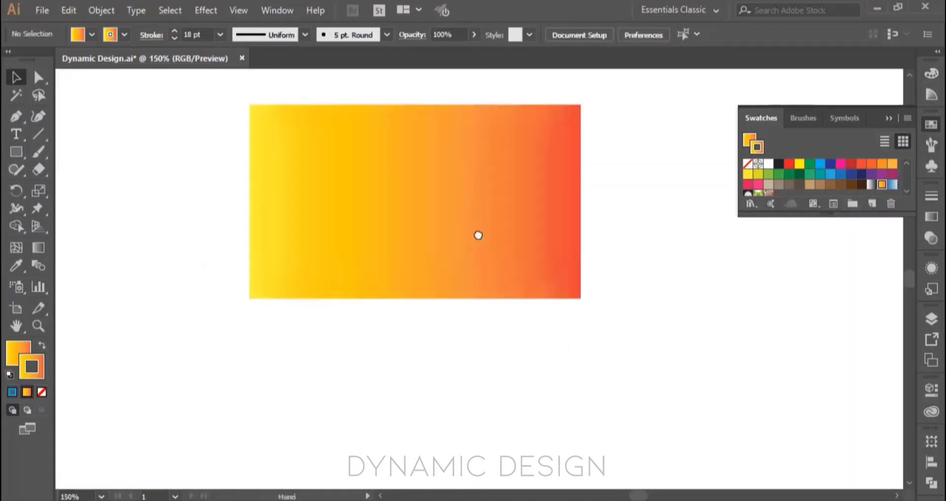
left_click_drag(474, 231, 482, 258)
scroll(481, 258, "up", 1)
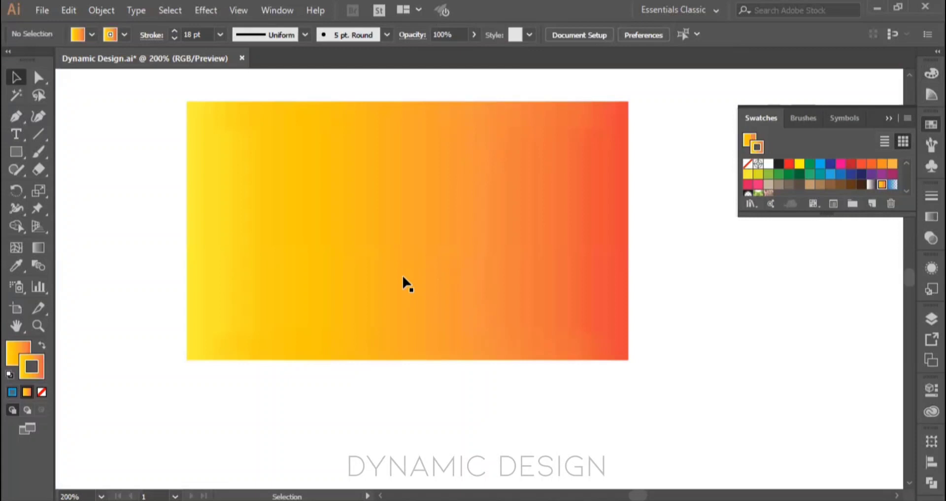
scroll(403, 277, "down", 2)
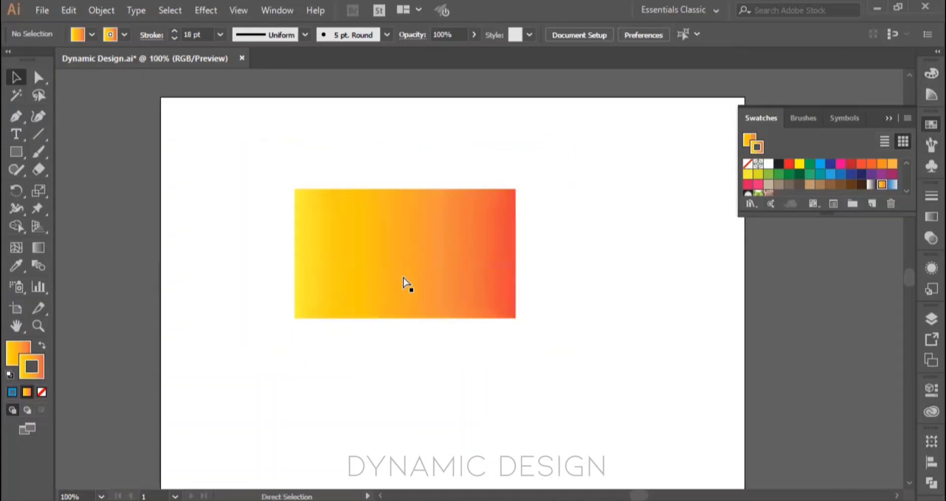
key("ctrl+0")
key("ctrl+z")
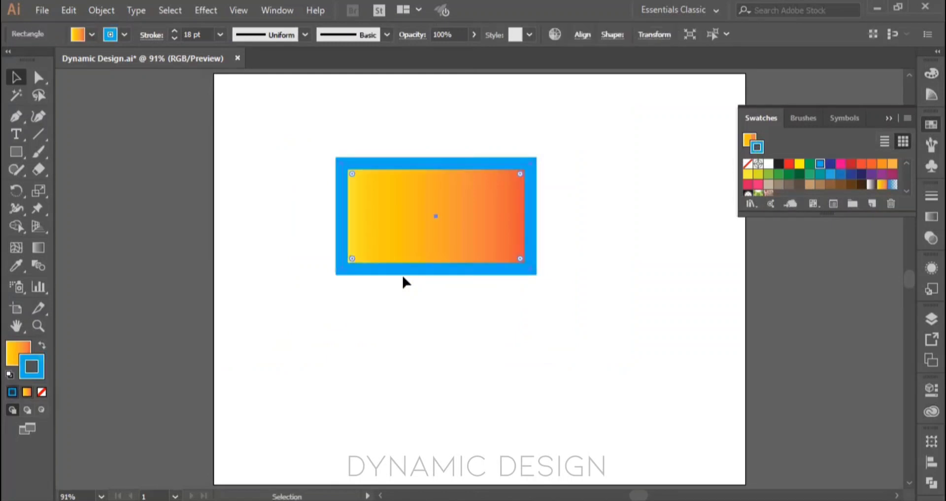
Step: Remove the rectangle from the artboard and collapse the Swatches panel
left_click(403, 277)
key("ctrl+z")
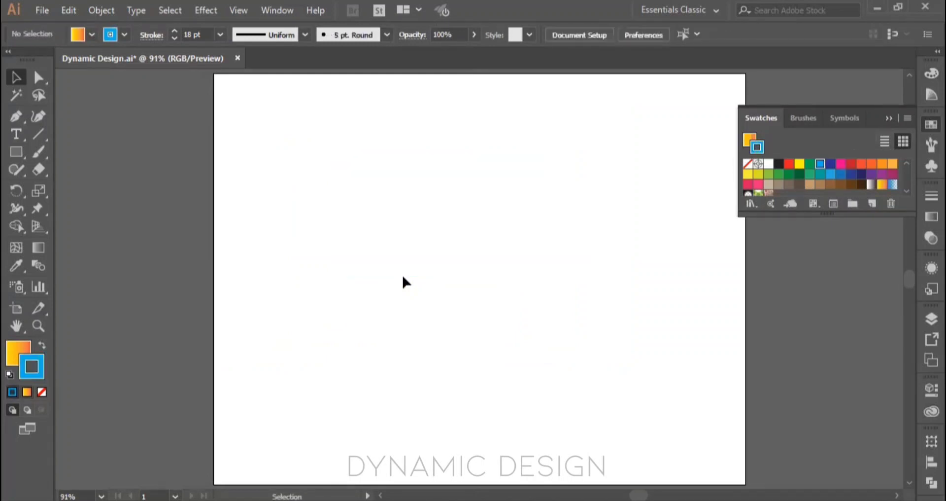
left_click(887, 118)
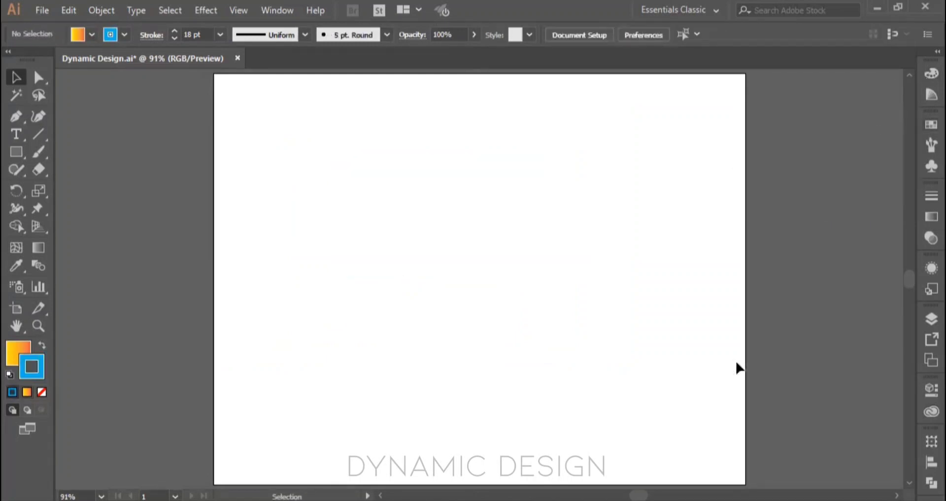
Step: Set the default fill to None and the stroke to black, leave the fill active, and collapse the Color panel
left_click(18, 361)
left_click(41, 392)
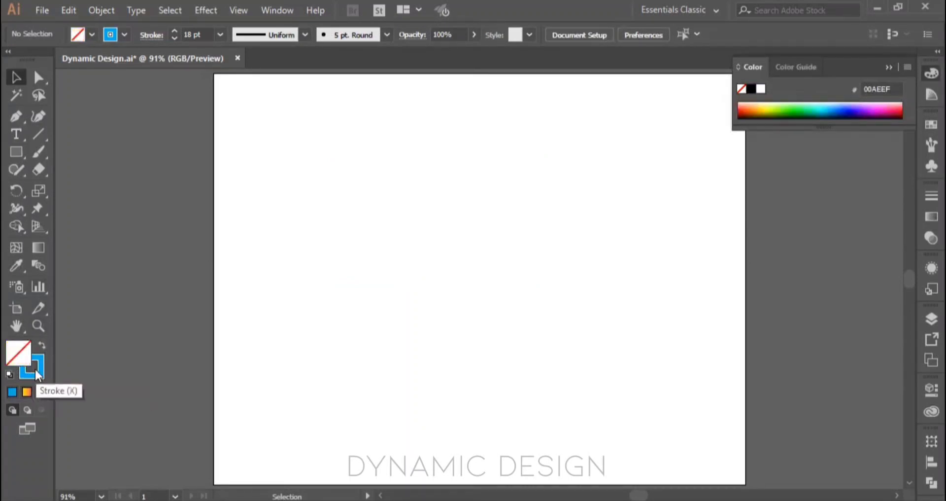
left_click(35, 368)
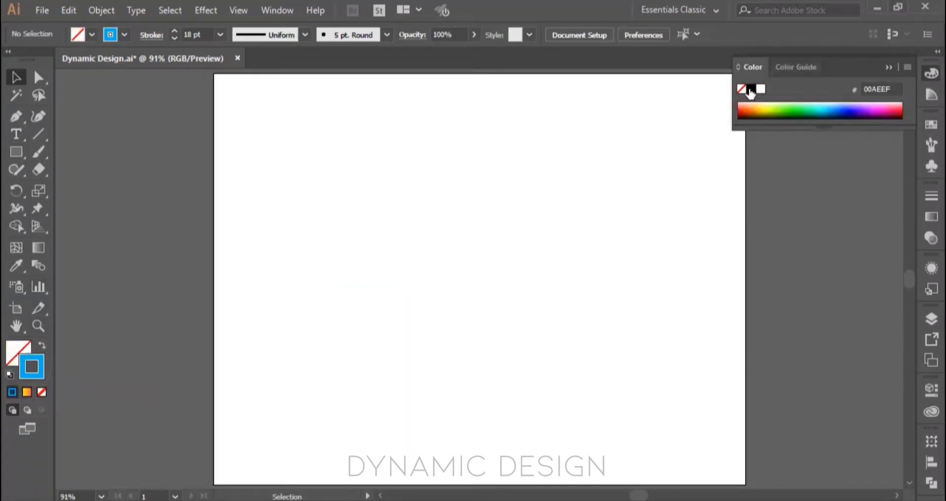
left_click(752, 89)
left_click(19, 347)
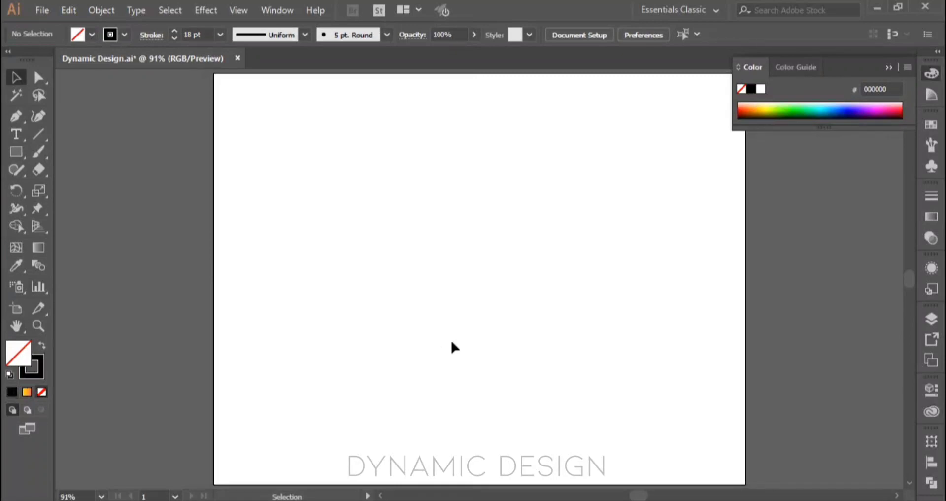
left_click(889, 67)
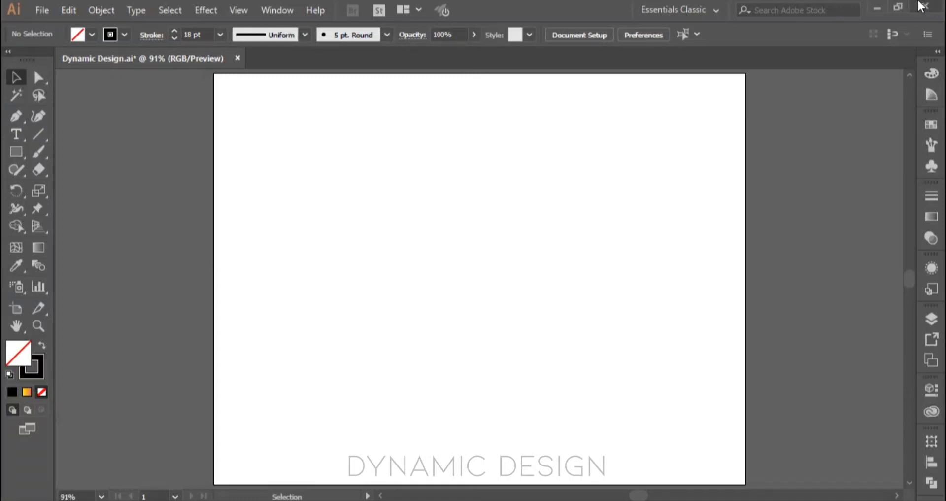
Step: Show the Color panel, draw a rectangle on the upper part of the artboard, and reduce its stroke weight to 5 pt
left_click(923, 73)
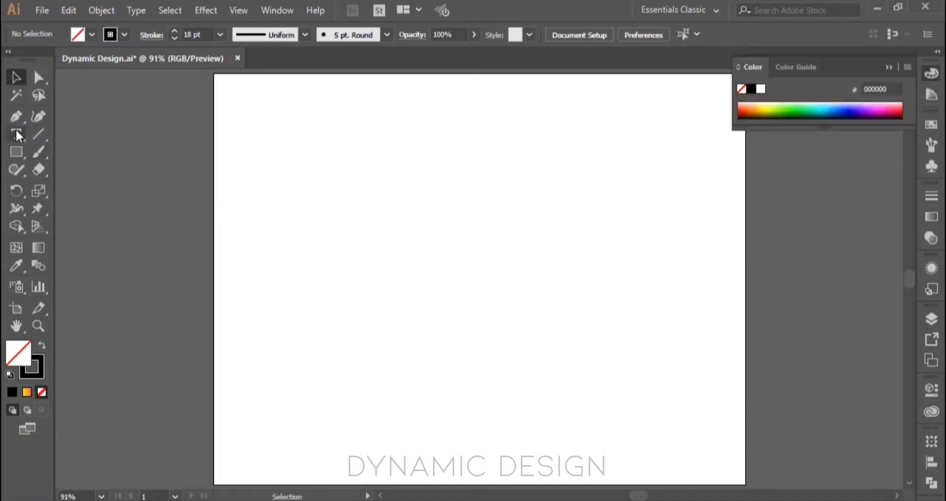
left_click(16, 152)
left_click_drag(328, 125, 503, 245)
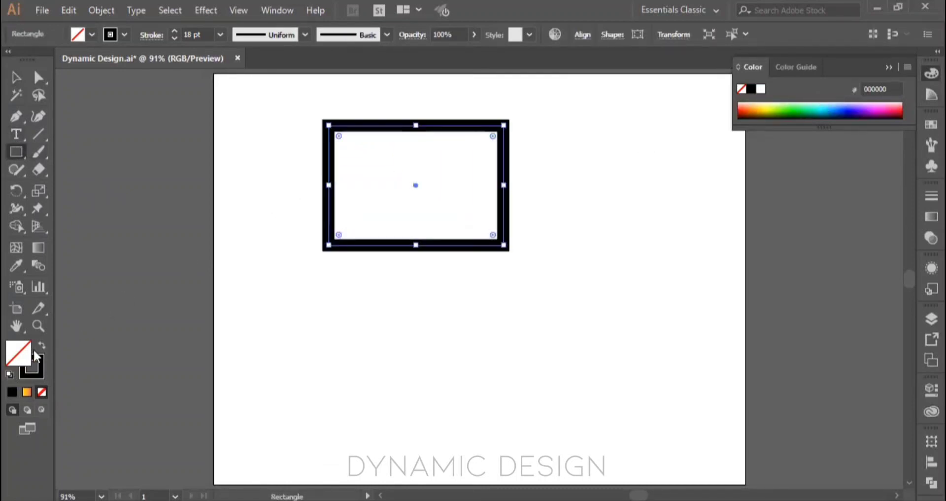
left_click(174, 38)
left_click(174, 39)
left_click(175, 38)
left_click(174, 39)
left_click(175, 39)
left_click(174, 38)
left_click(175, 38)
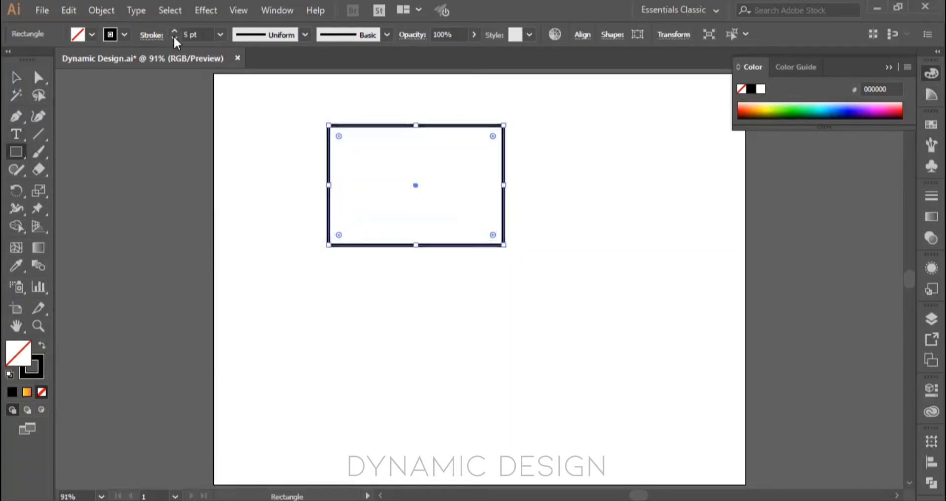
Step: Fill the rectangle with light green from the RGB spectrum and change it to pink EE7FFF
left_click(778, 104)
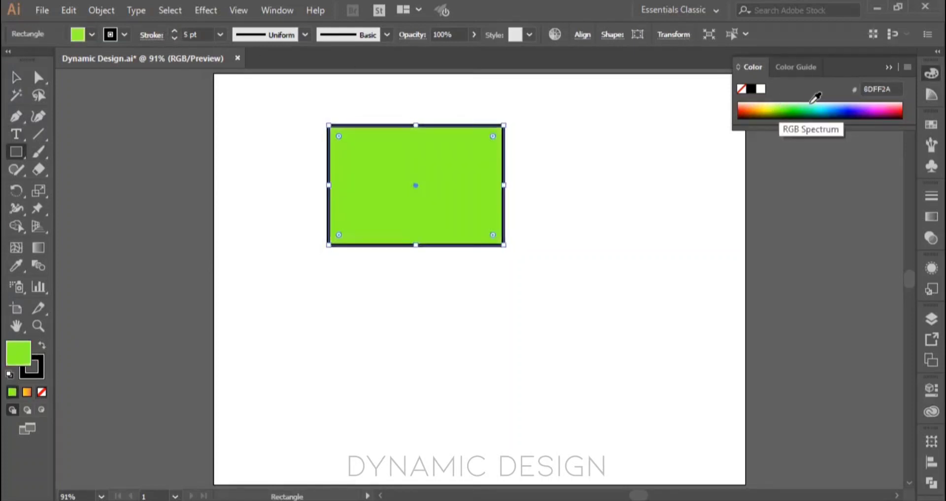
left_click_drag(834, 105, 791, 102)
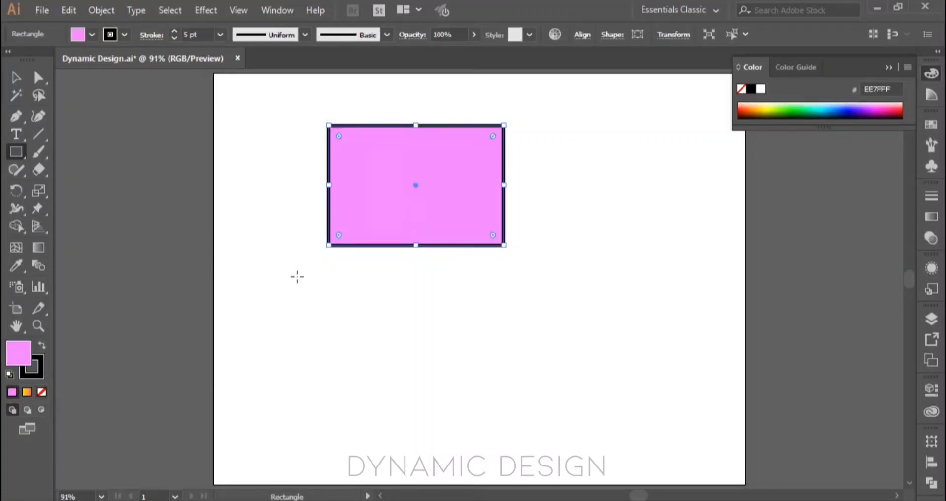
Step: Use the Color Picker to set the rectangle's fill to fully saturated, full-brightness lime C8FF00 with a hue of 74°
double_click(25, 366)
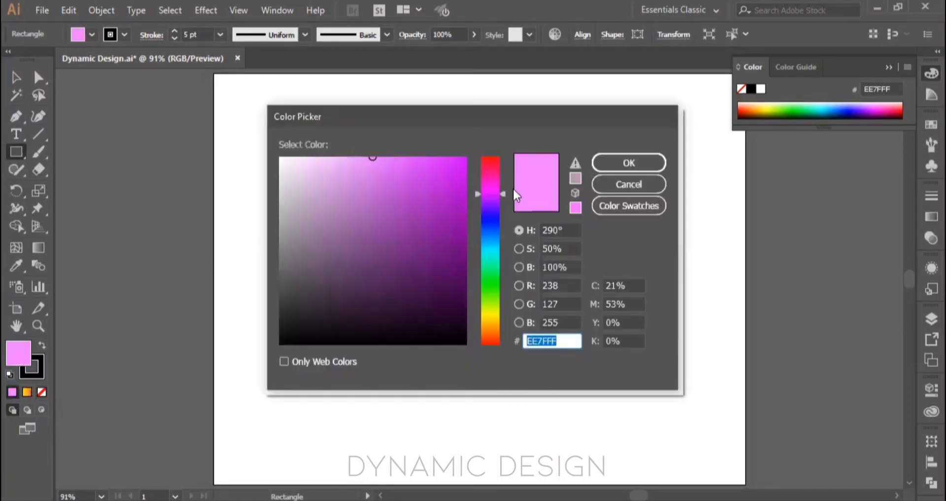
left_click_drag(502, 191, 504, 306)
mouse_move(378, 176)
left_mouse_down()
mouse_move(387, 179)
mouse_move(340, 202)
mouse_move(375, 269)
mouse_move(454, 330)
mouse_move(455, 344)
left_mouse_up()
mouse_move(335, 222)
left_mouse_down()
mouse_move(279, 157)
mouse_move(444, 173)
mouse_move(422, 194)
mouse_move(433, 213)
mouse_move(354, 262)
mouse_move(374, 283)
mouse_move(416, 279)
mouse_move(310, 284)
mouse_move(349, 231)
mouse_move(361, 174)
mouse_move(331, 165)
mouse_move(475, 149)
left_mouse_up()
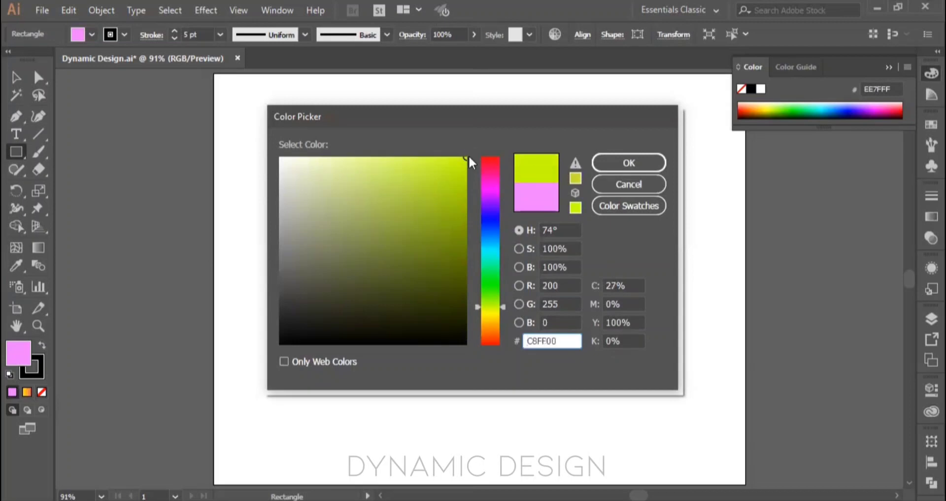
mouse_move(289, 338)
left_mouse_down()
mouse_move(270, 343)
mouse_move(450, 340)
mouse_move(232, 344)
mouse_move(412, 238)
mouse_move(475, 145)
left_mouse_up()
left_click(619, 167)
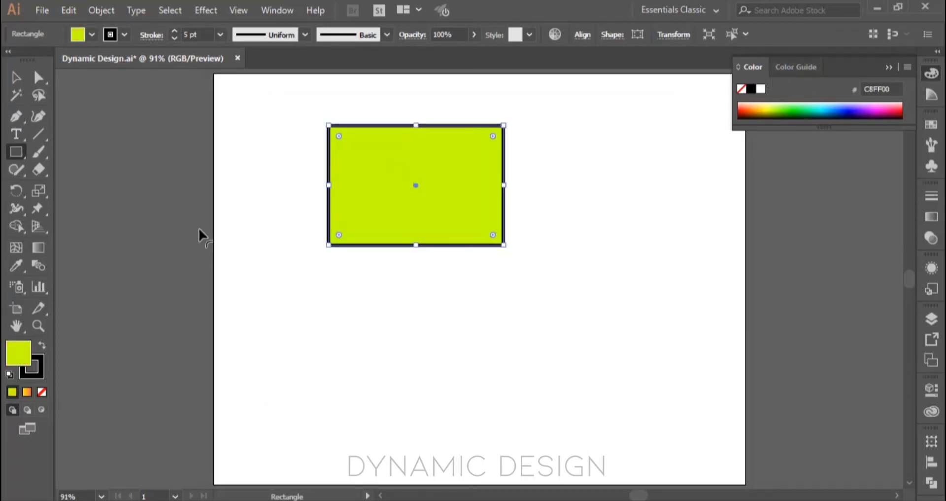
Step: Recolor the rectangle's fill bright magenta from the RGB spectrum and show the Color Guide
left_click_drag(753, 108, 870, 109)
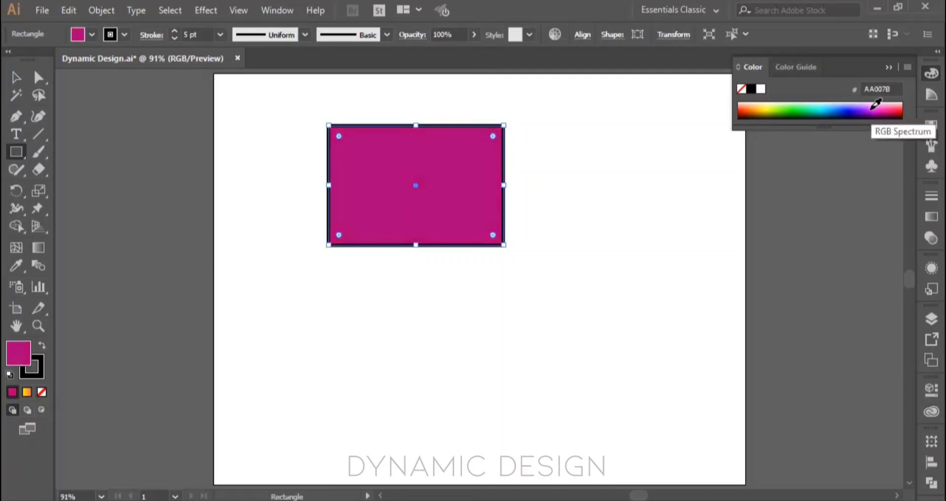
left_click(876, 106)
left_click(803, 65)
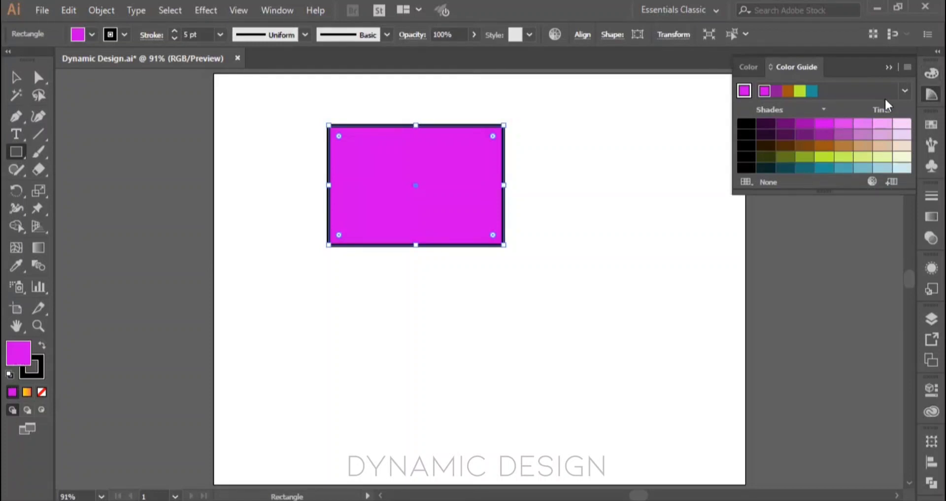
Step: Apply the magenta tints from the Color Guide to the rectangle one after another, ending with the palest pink
left_click(824, 124)
left_click(843, 124)
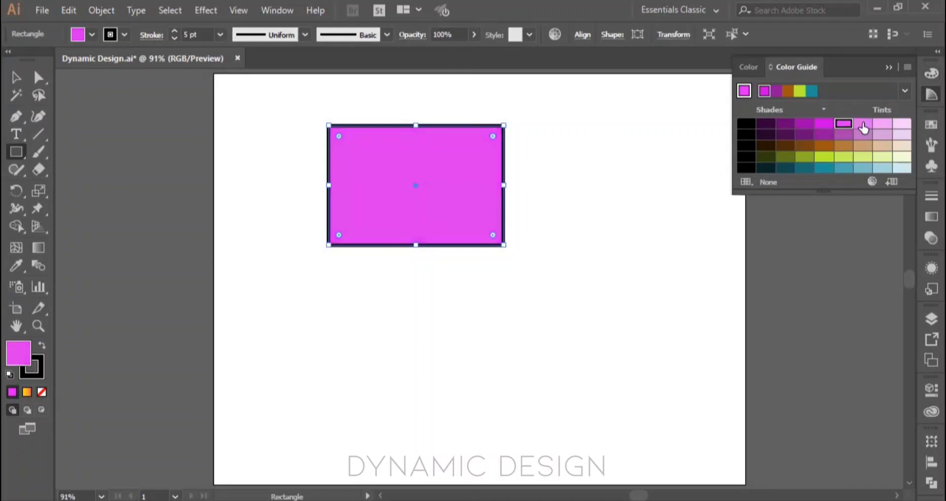
left_click(863, 125)
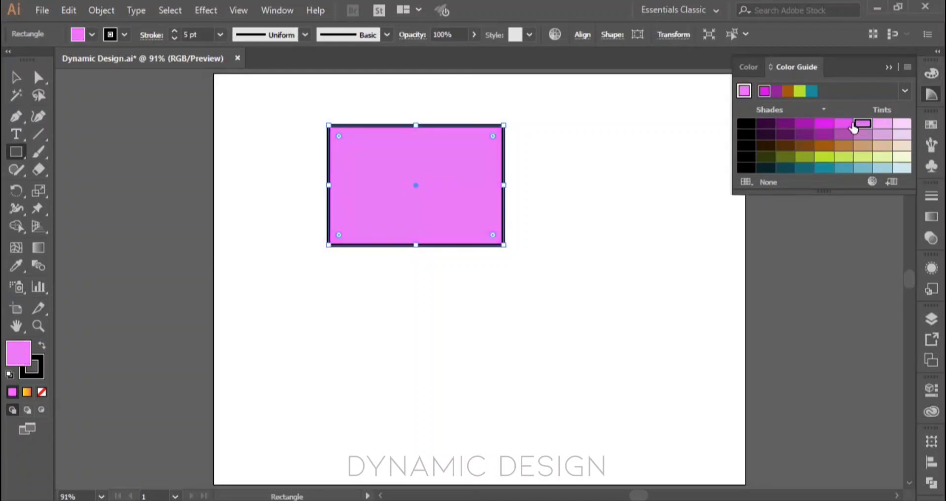
left_click(882, 124)
left_click(904, 124)
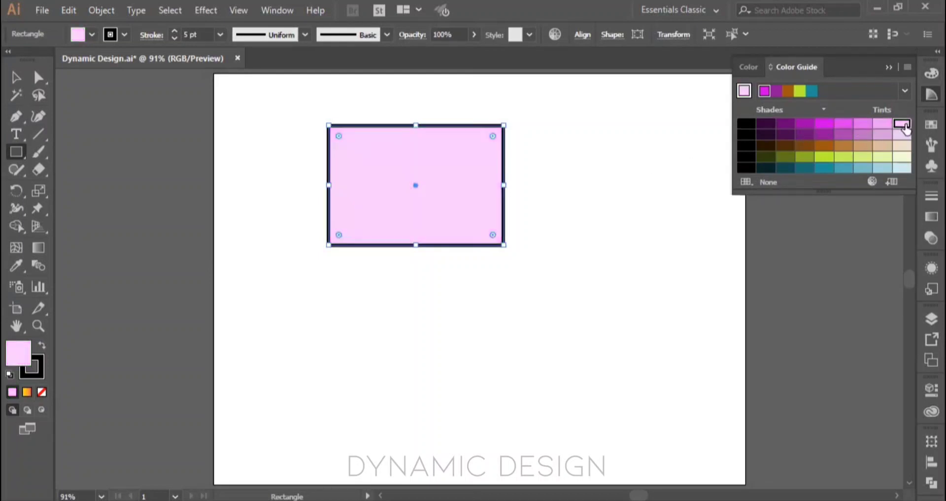
Step: Apply progressively darker magenta shades from the Color Guide down to black, and return the rectangle's fill to the base magenta
left_click(826, 124)
left_click(801, 127)
left_click(788, 127)
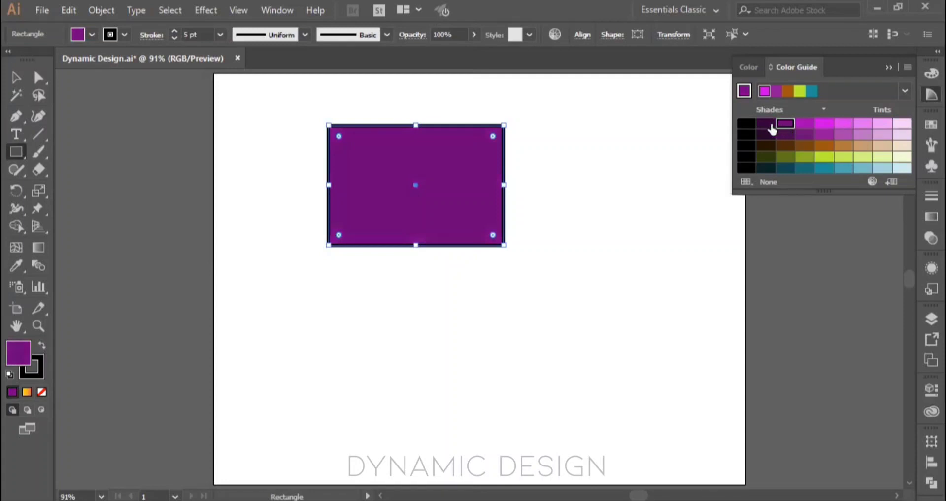
left_click(770, 127)
left_click(744, 128)
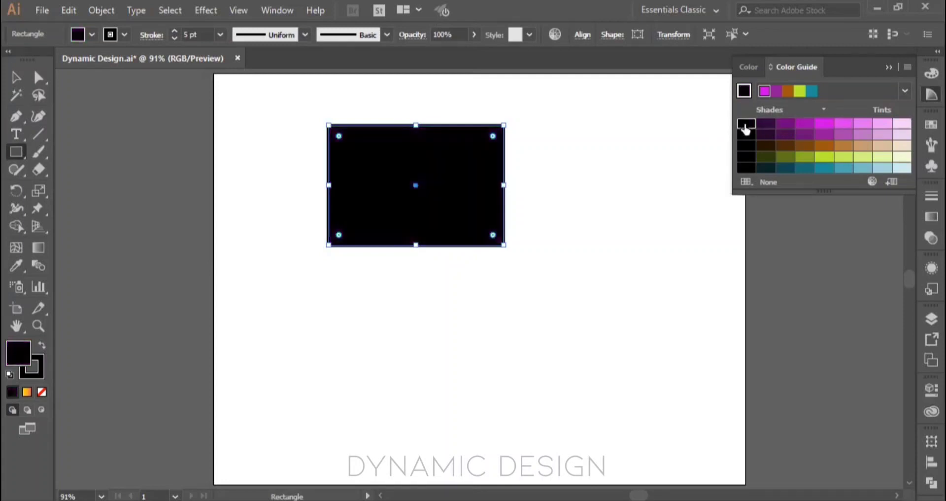
left_click(823, 126)
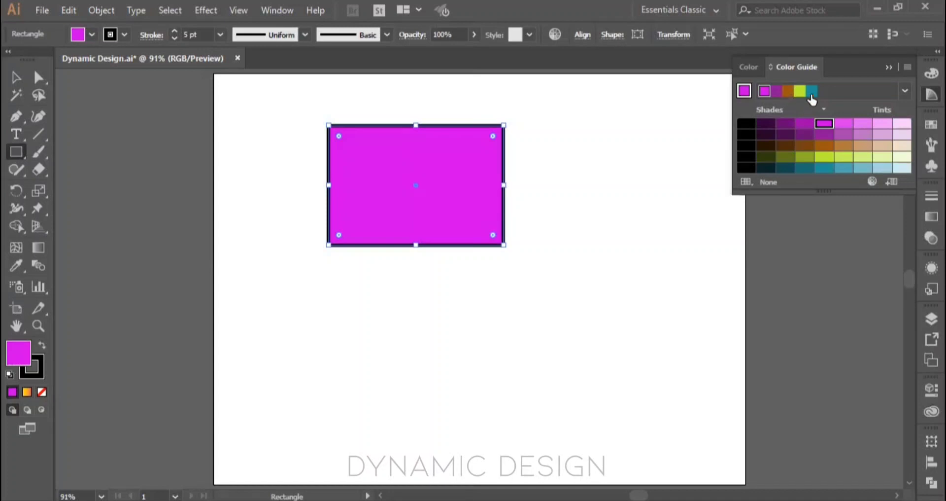
Step: Fill the rectangle in turn with the harmony's purple, brown, lime and teal, and return to magenta
left_click(779, 91)
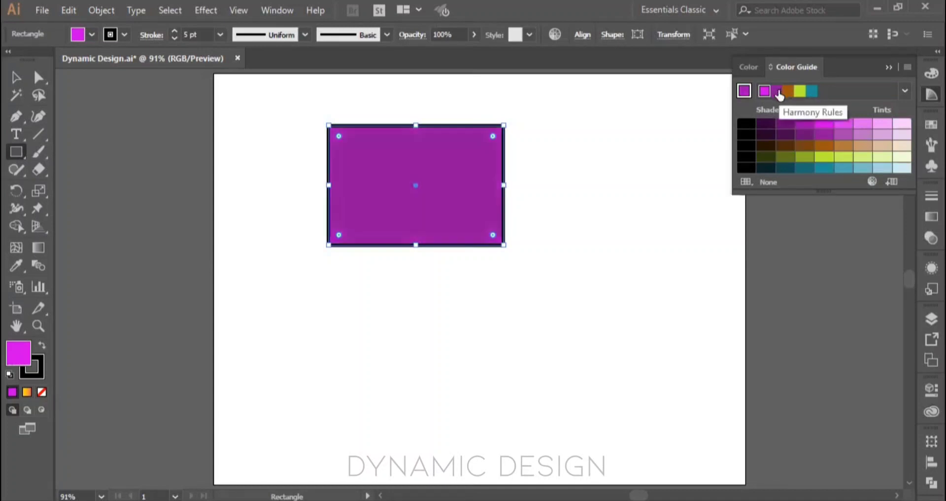
left_click(788, 92)
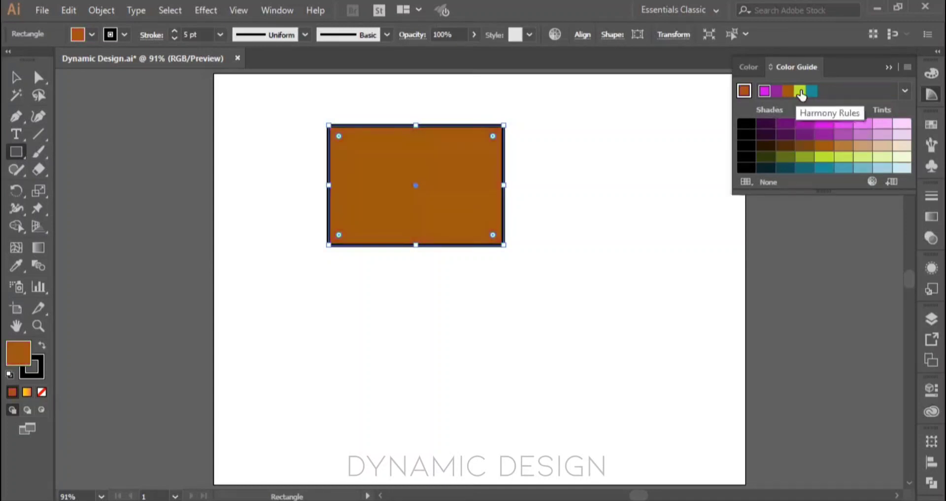
left_click(799, 92)
left_click(812, 92)
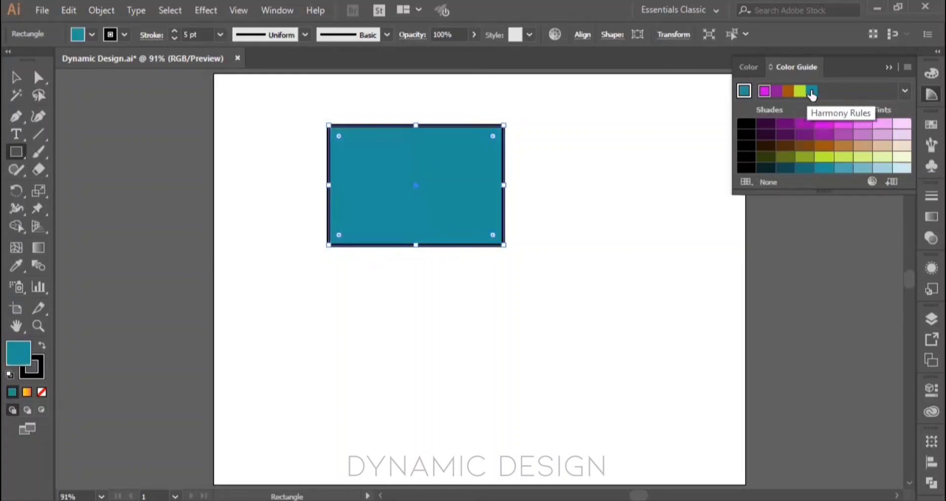
left_click(765, 91)
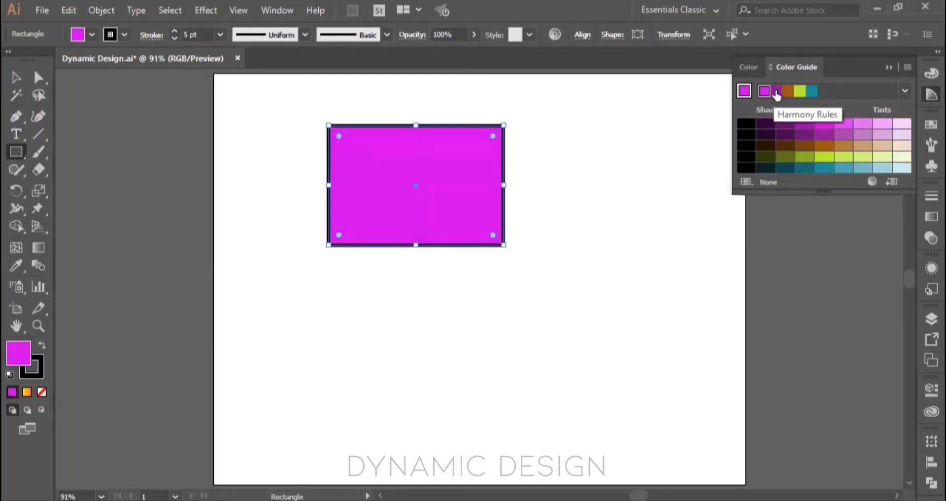
Step: Cycle the rectangle's fill through the harmony colors again from purple to brown and lime, ending on teal
left_click(777, 92)
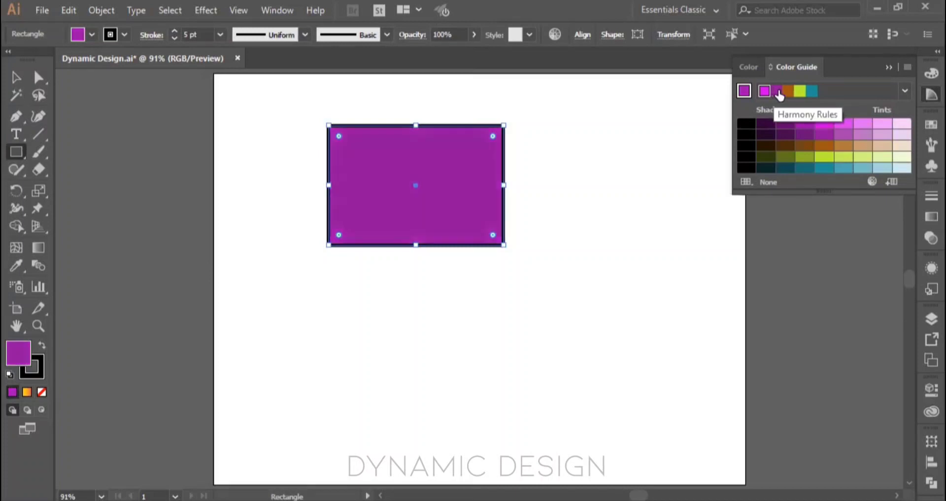
left_click(788, 92)
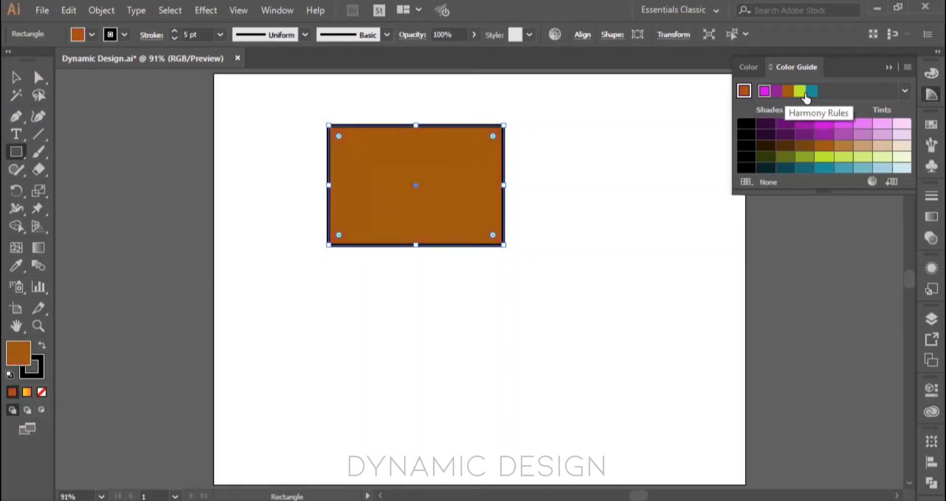
left_click(800, 92)
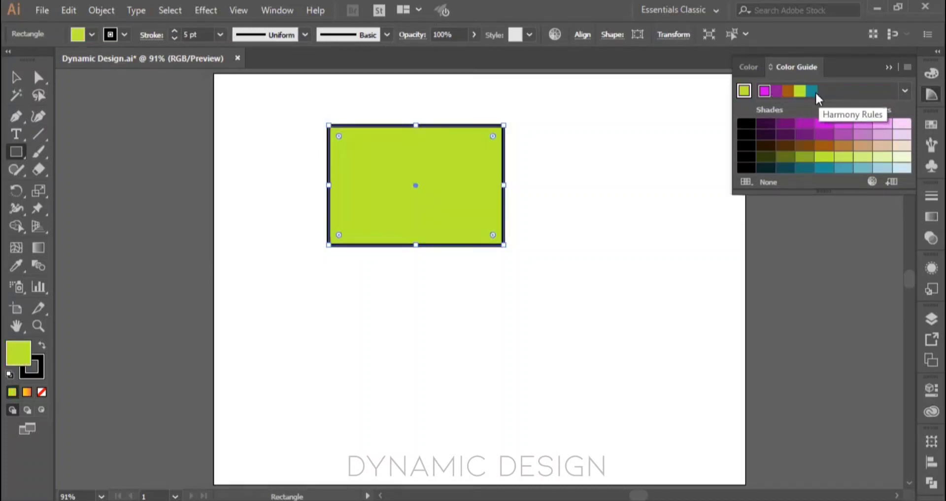
left_click(814, 92)
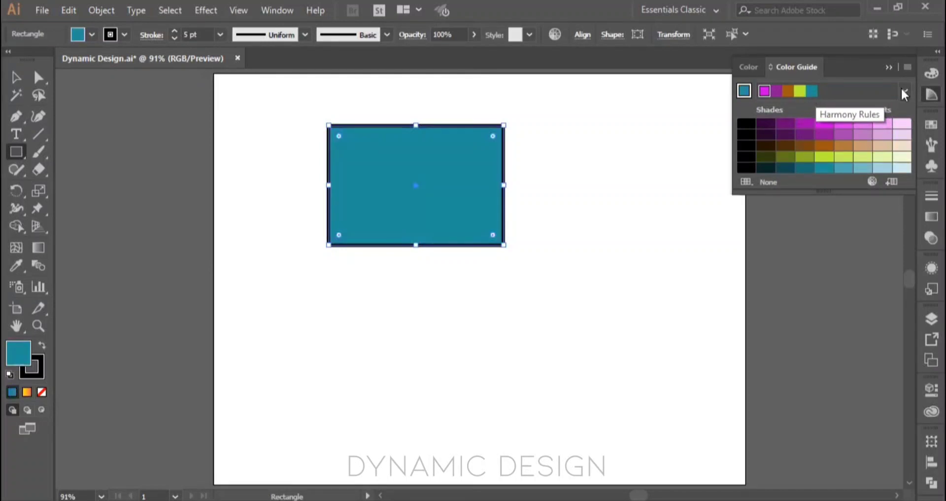
Step: Browse the harmony rules in the Color Guide and choose Monochromatic 2
left_click(904, 91)
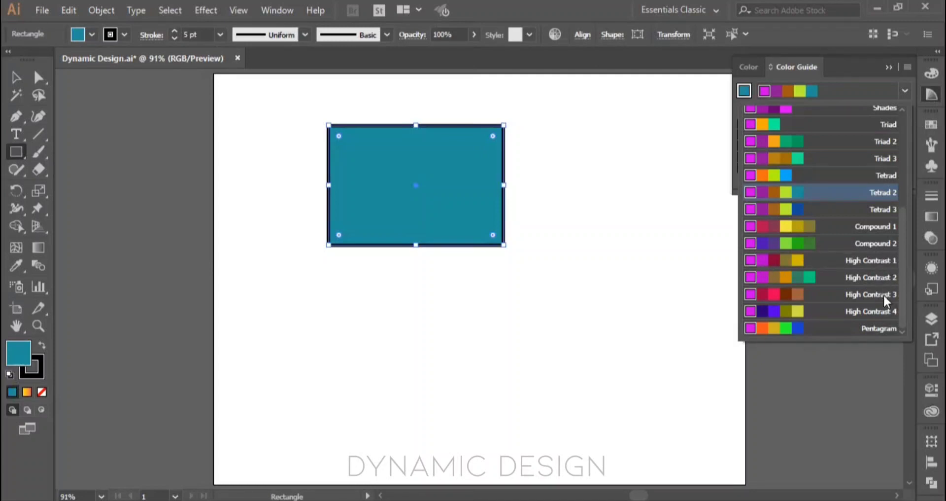
scroll(883, 293, "up", 3)
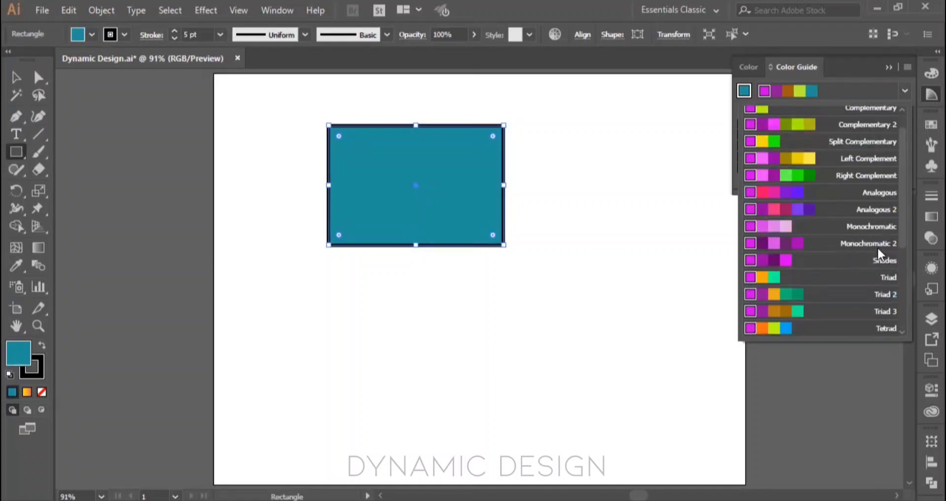
left_click(748, 242)
Step: Try the Monochromatic 2 purples and pinks as the rectangle's fill, ending with the light orchid pink
left_click(787, 92)
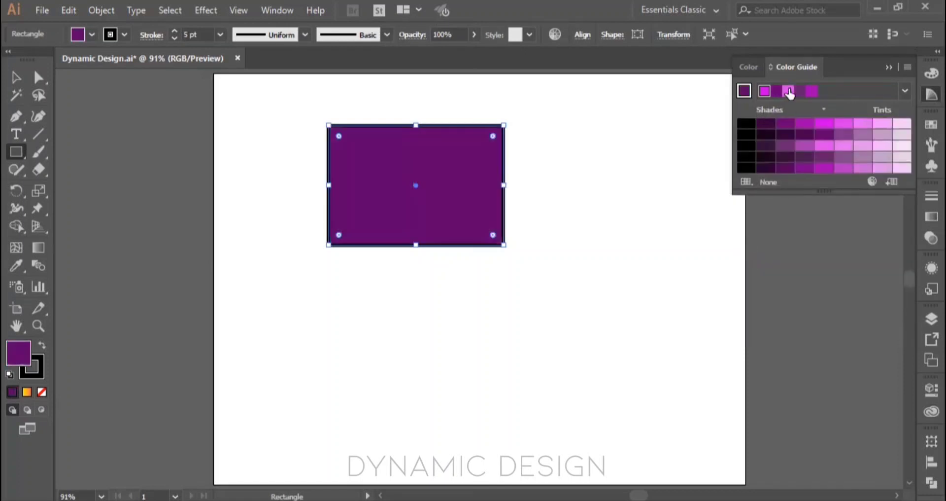
left_click(789, 92)
left_click(805, 93)
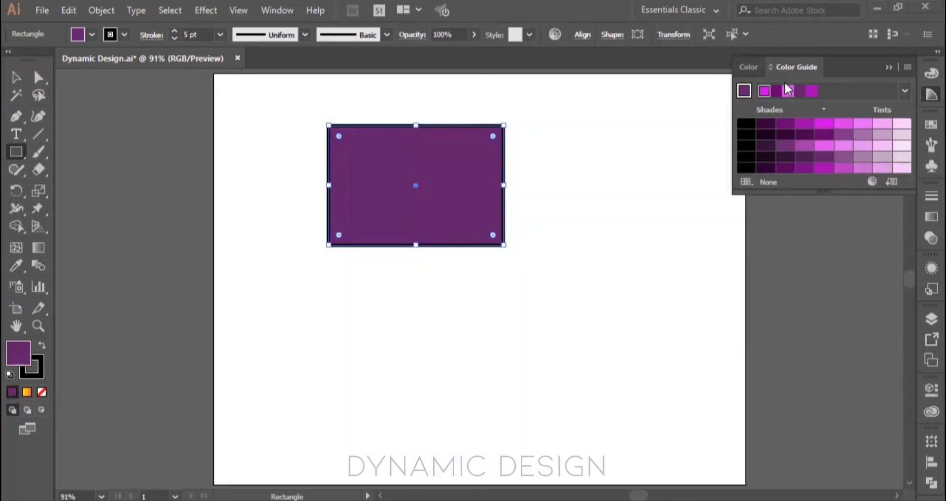
left_click(790, 94)
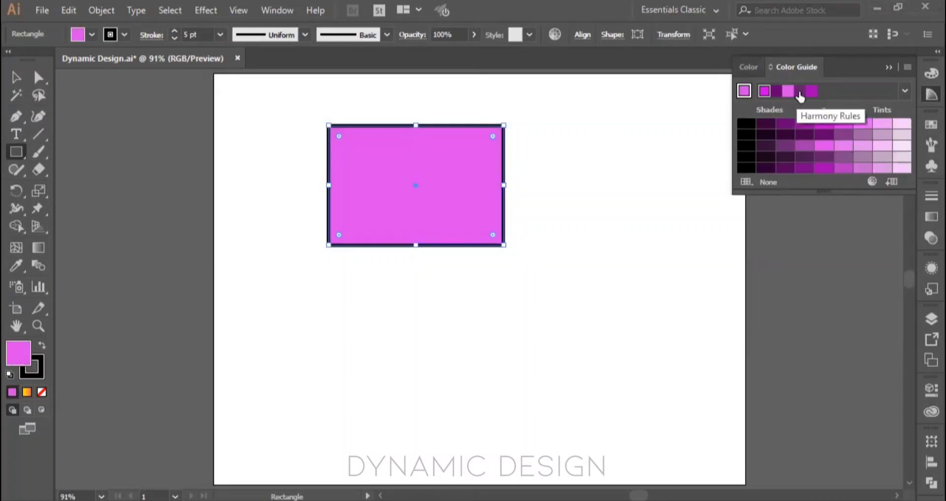
left_click(801, 94)
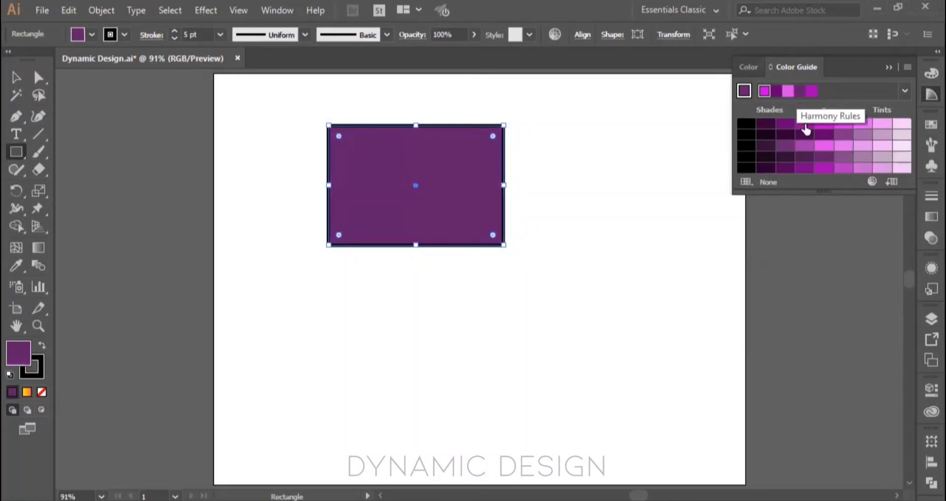
left_click(789, 93)
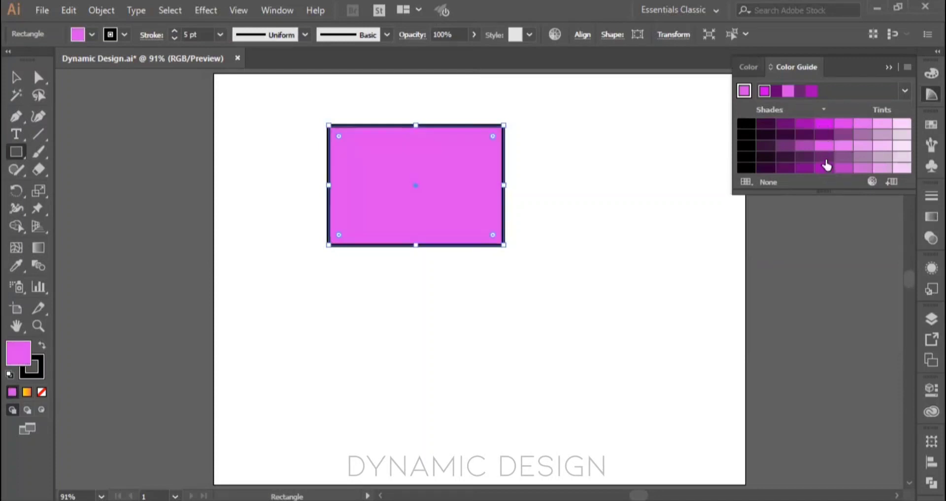
Step: Switch the harmony rule to Complementary and alternate the rectangle's fill between its magenta and lime, ending with lime
left_click(909, 91)
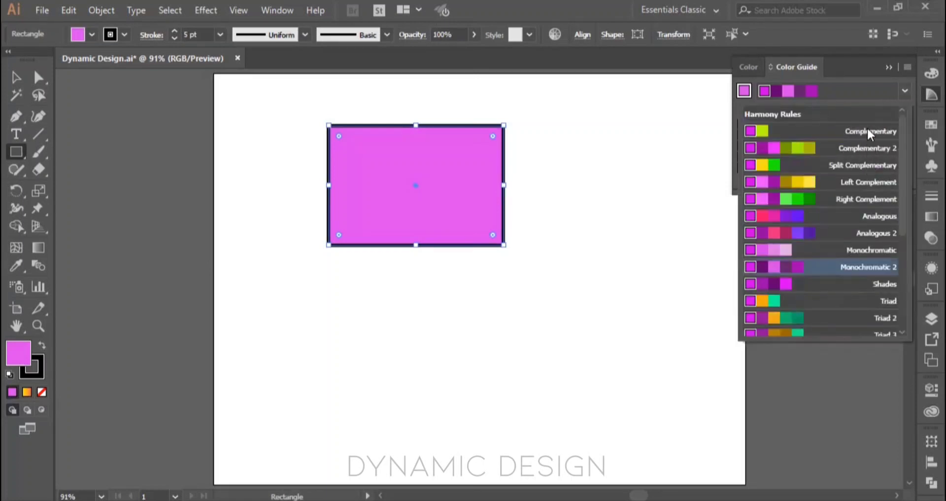
left_click(770, 132)
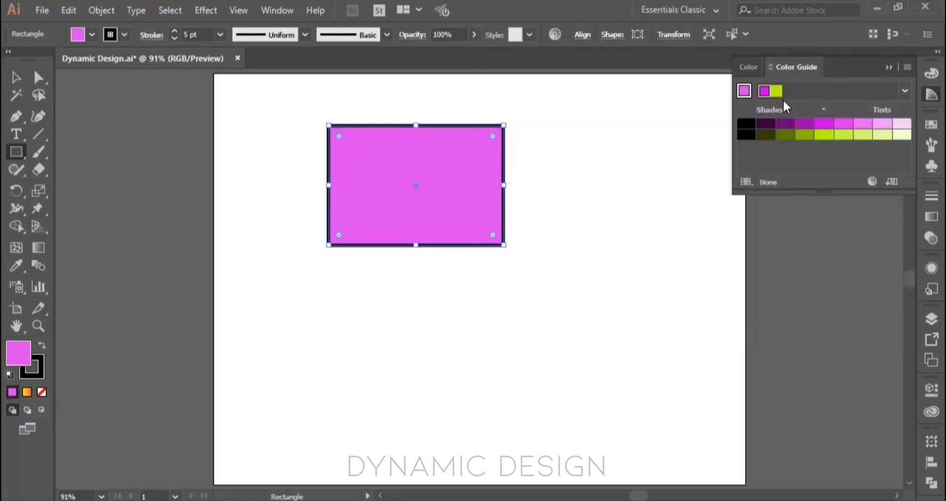
left_click(765, 91)
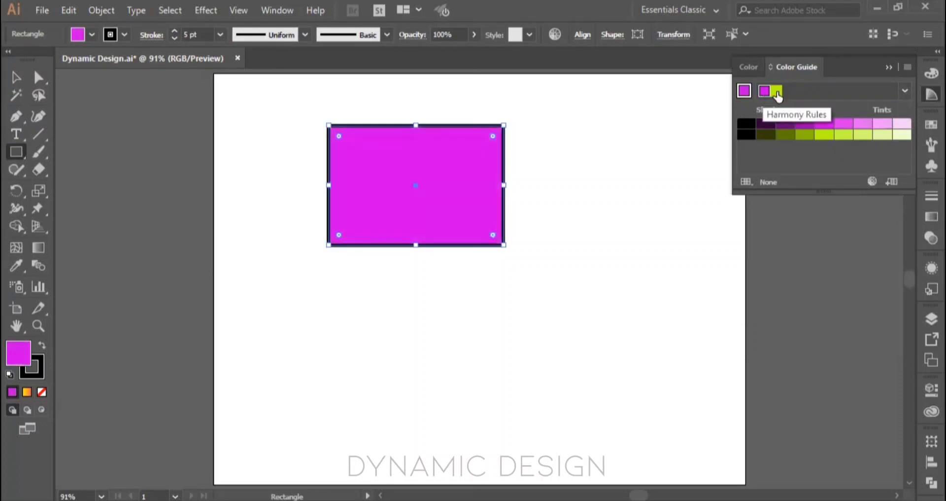
left_click(777, 92)
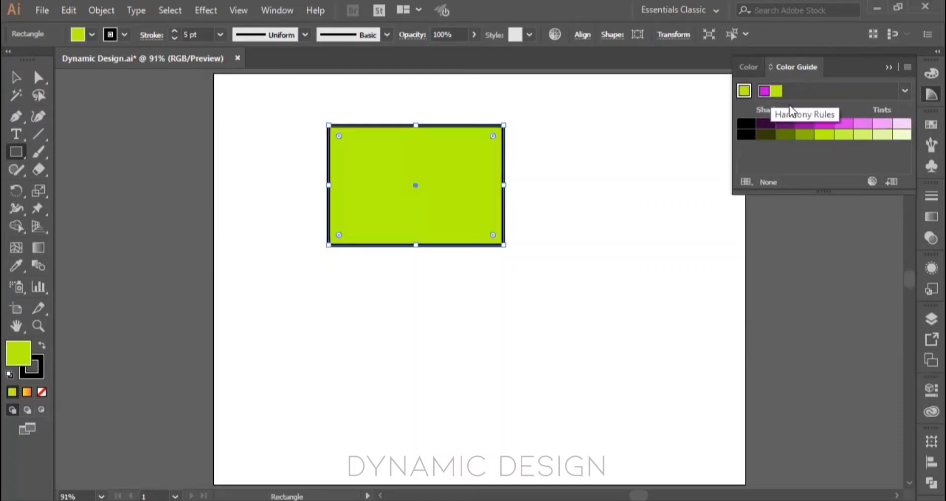
left_click(825, 124)
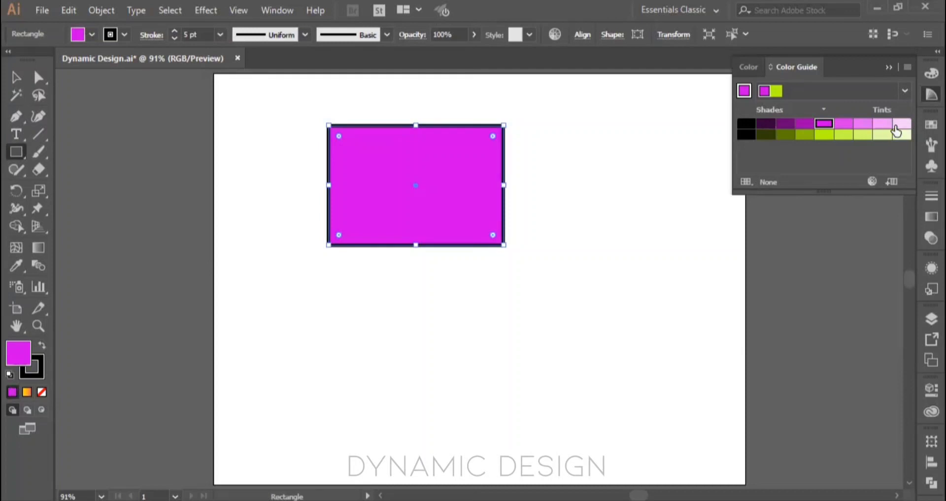
left_click(831, 137)
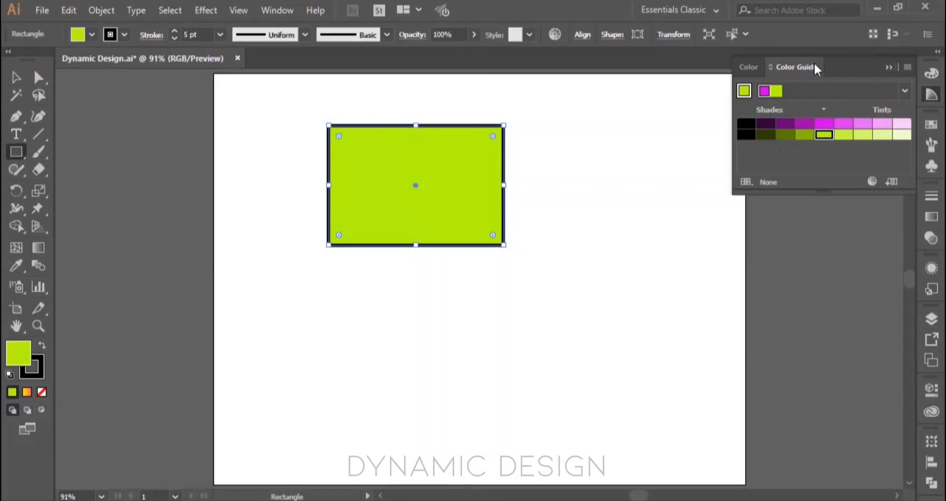
Step: Collapse the Color Guide and show the Swatches panel
left_click(764, 63)
left_click(888, 67)
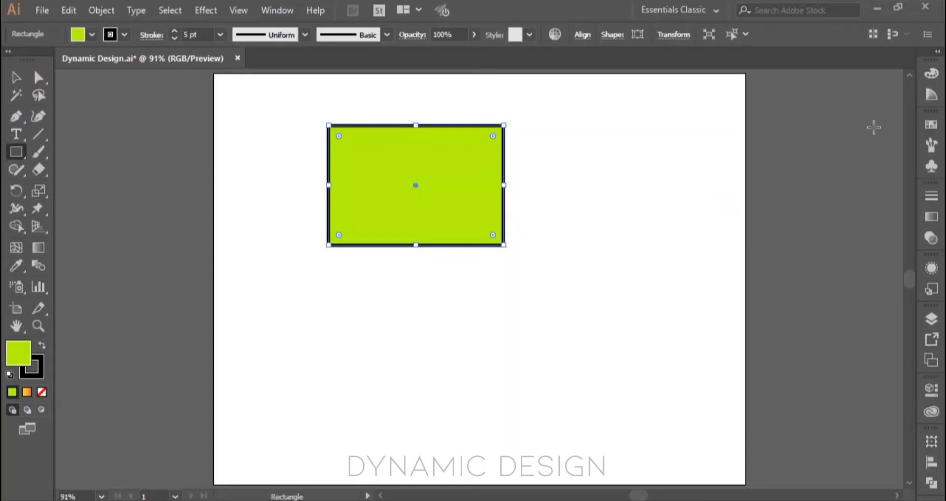
left_click(923, 127)
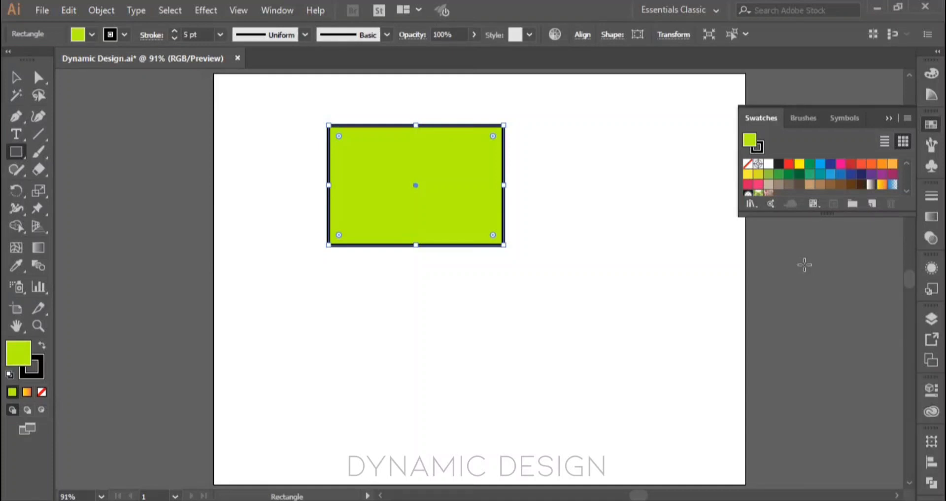
Step: Try magenta shades for the rectangle's fill in the Color Picker, ending on C91BCE, and cancel the change
double_click(22, 348)
left_click(487, 190)
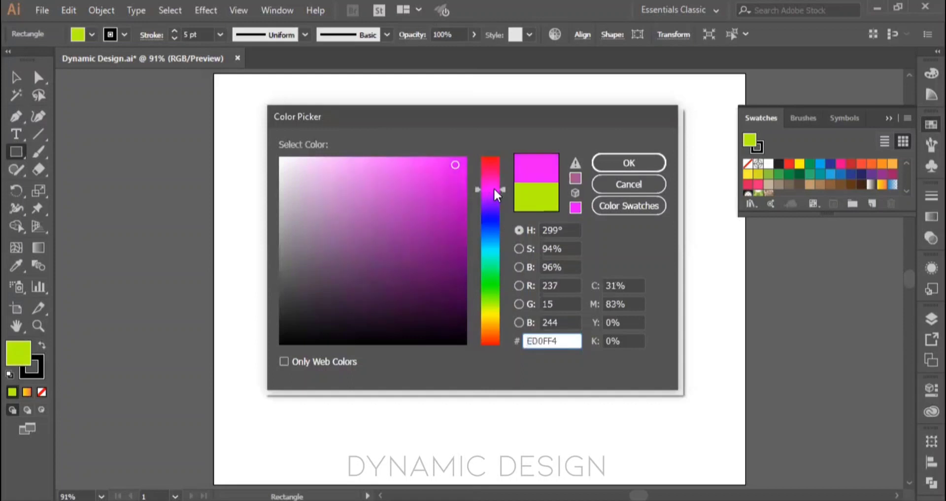
mouse_move(455, 164)
left_mouse_down()
mouse_move(414, 172)
mouse_move(428, 205)
mouse_move(448, 162)
mouse_move(443, 191)
left_mouse_up()
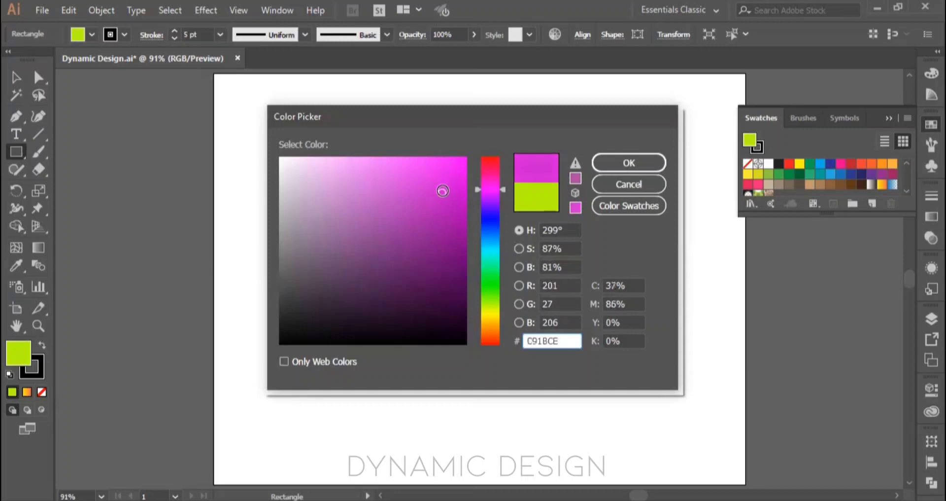
left_click(623, 190)
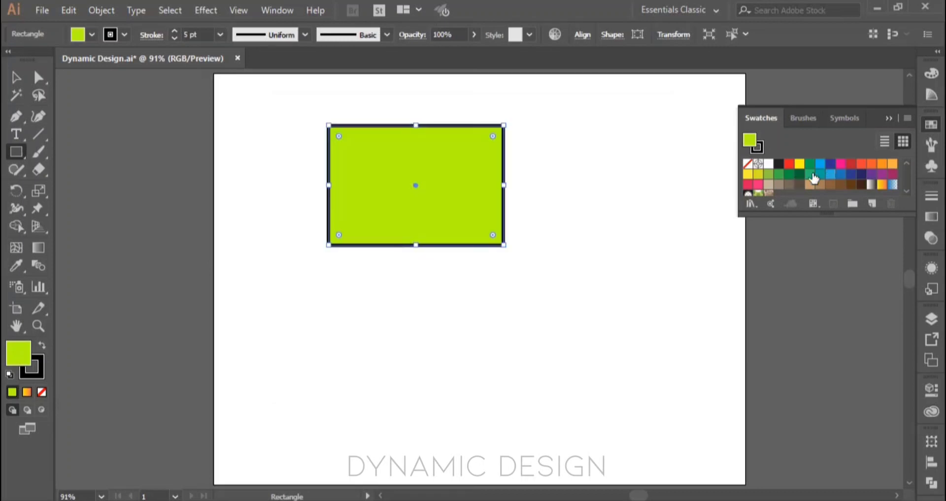
Step: Remove the rectangle's stroke, make its fill the active attribute and reselect the rectangle with the Selection tool
left_click(27, 378)
left_click(41, 391)
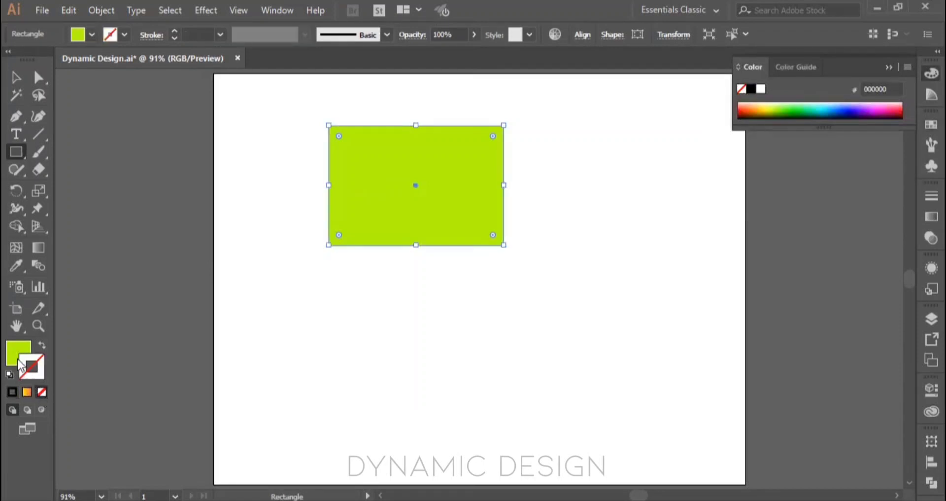
left_click(19, 359)
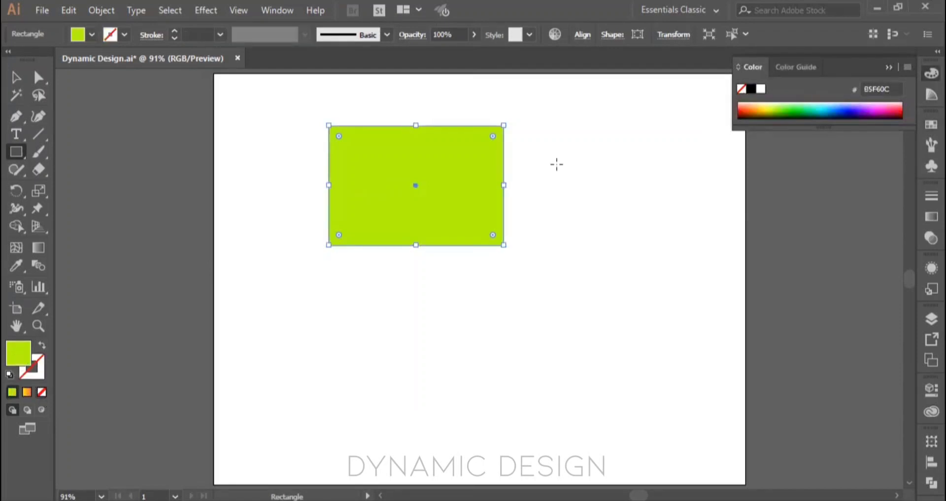
key("v")
left_click(596, 165)
left_click(481, 178)
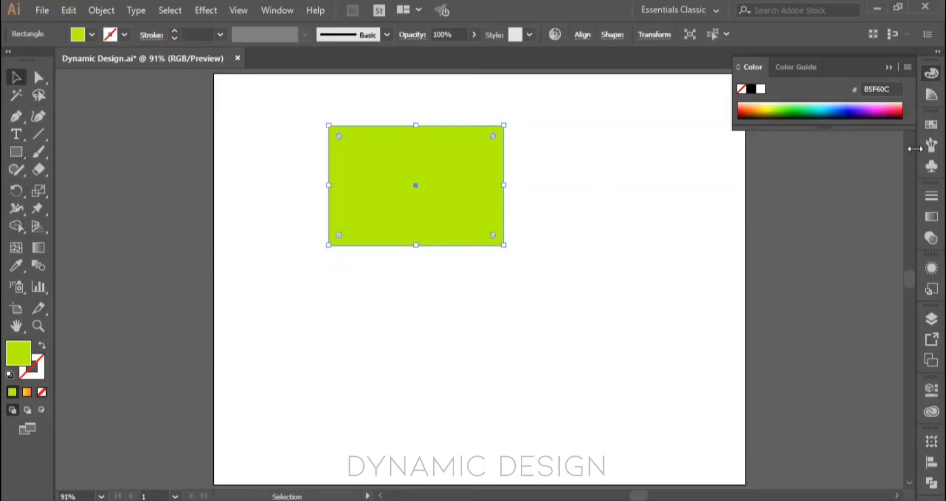
Step: Show the Swatches panel and try CMYK Magenta, dark blue, cyan, green and yellow as the rectangle's fill, ending with yellow
left_click(930, 125)
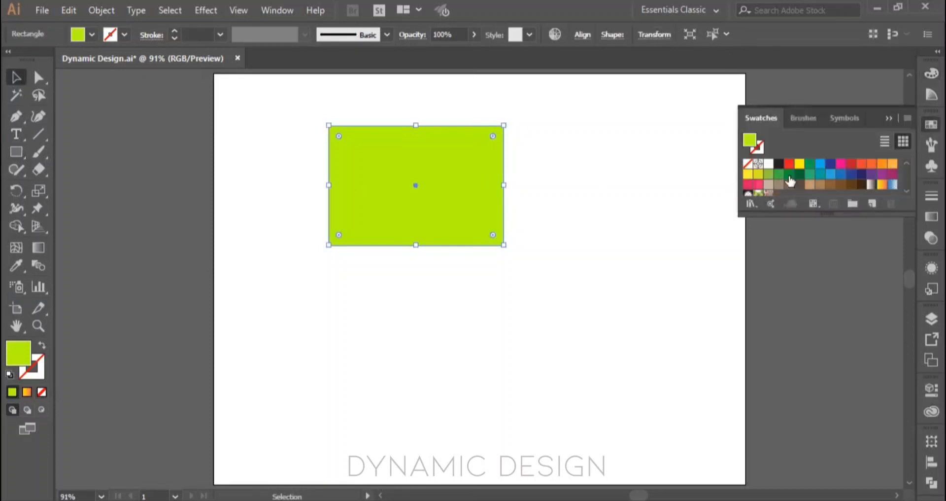
left_click(840, 165)
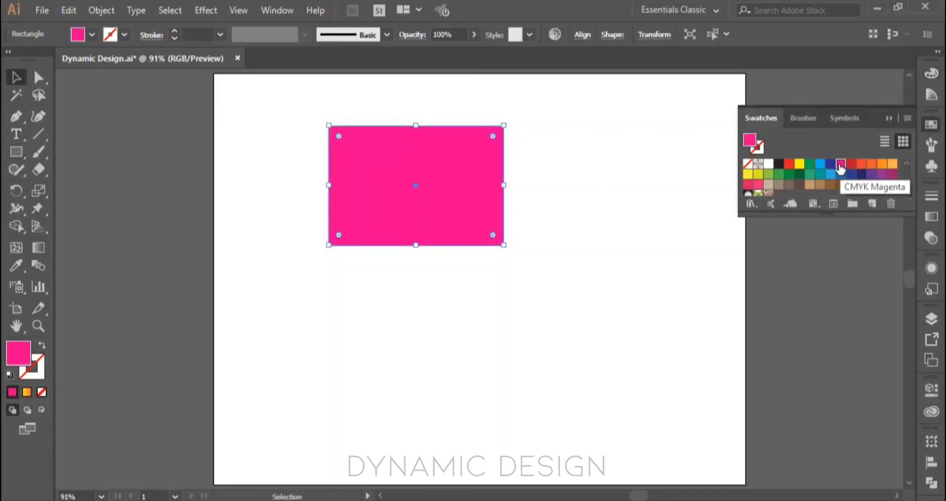
left_click(831, 165)
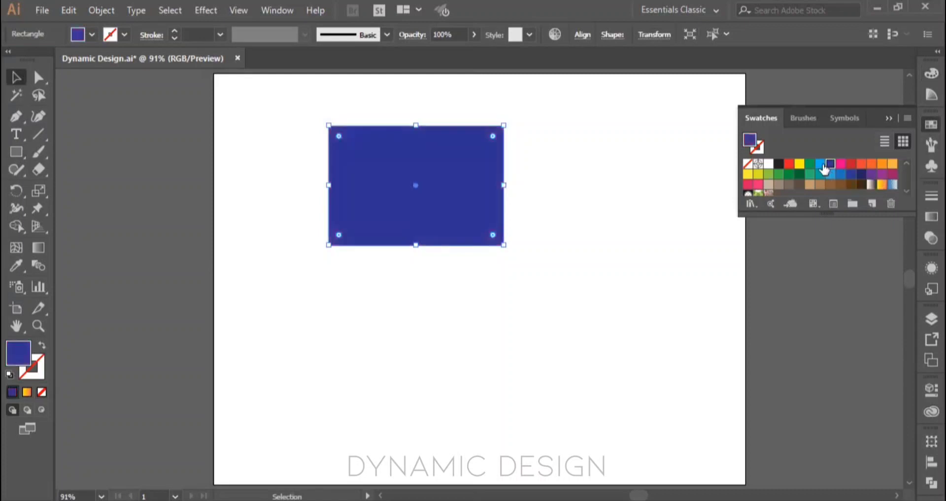
left_click(821, 165)
left_click(809, 164)
left_click(799, 164)
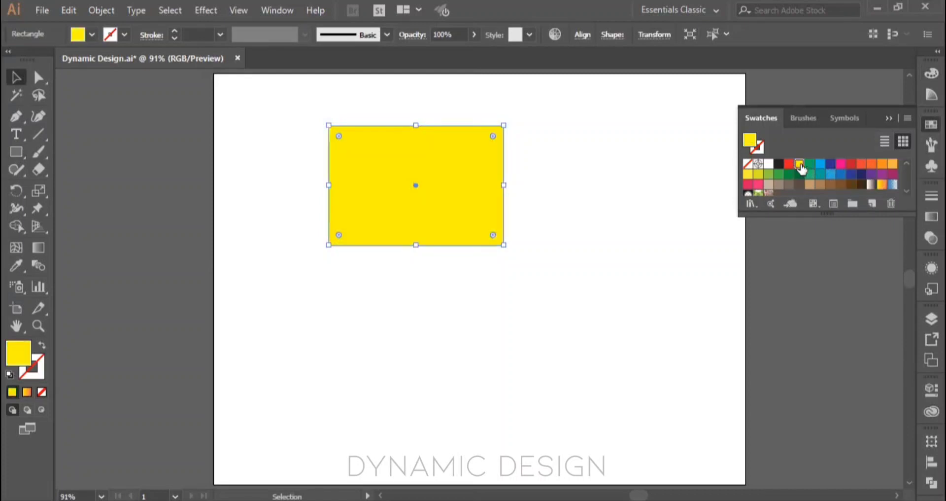
Step: Try orange, tan and green swatches as the rectangle's fill, ending with the green C=85 M=10 Y=100 K=10
left_click(883, 165)
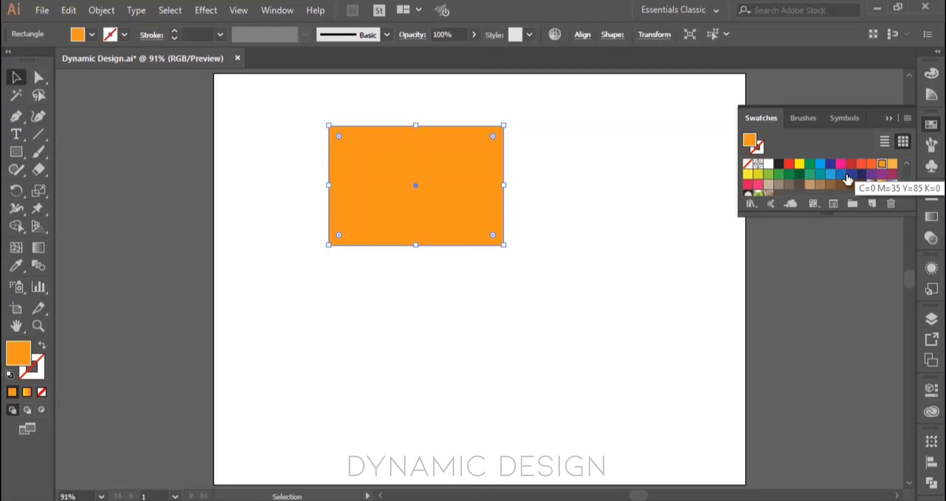
left_click(809, 184)
left_click(789, 175)
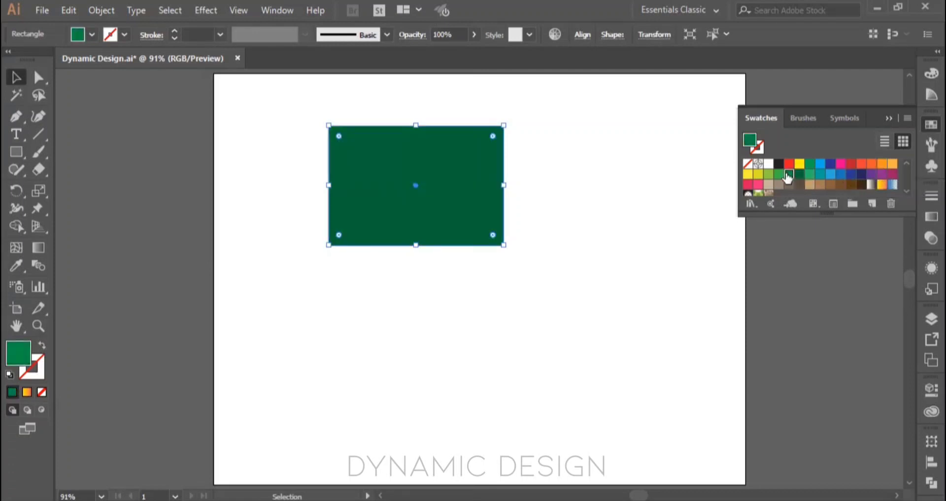
left_click(788, 175)
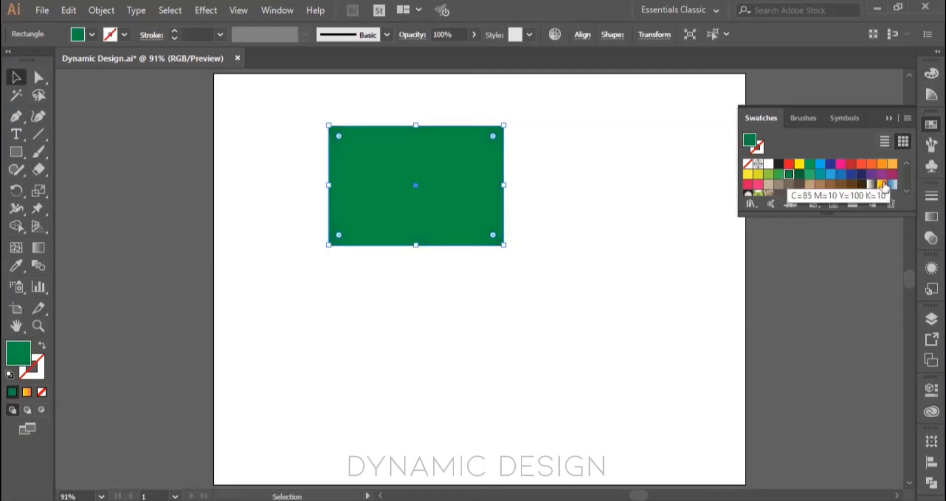
Step: Try the gradient swatches and the brown swirl pattern as the rectangle's fill, ending with the blue-to-white Fading Sky gradient
left_click(907, 192)
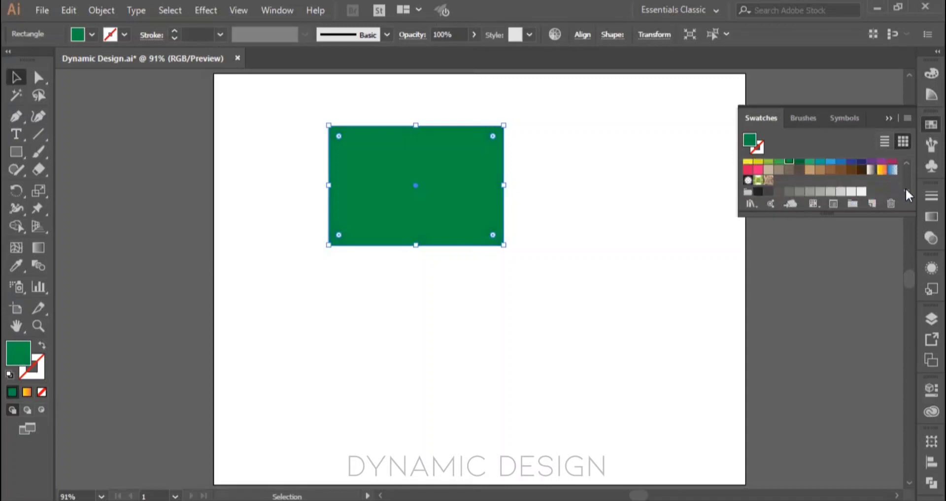
left_click(872, 173)
left_click(882, 170)
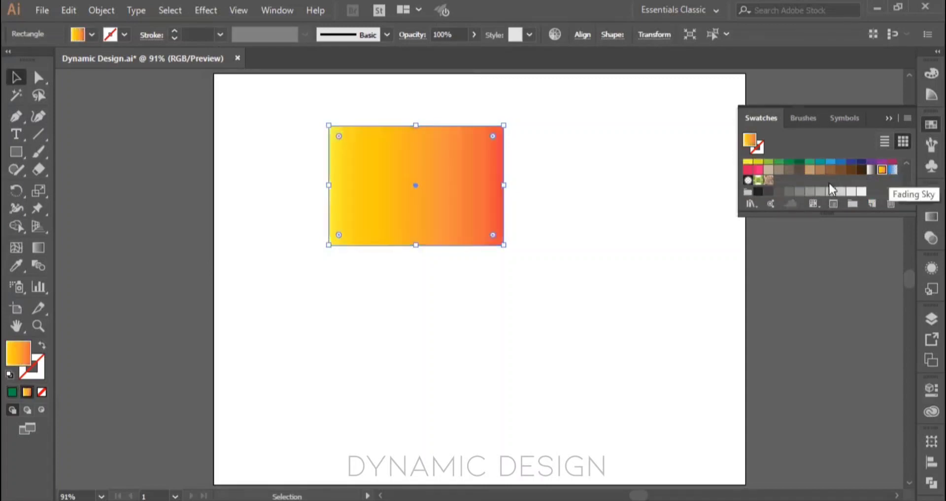
left_click(893, 170)
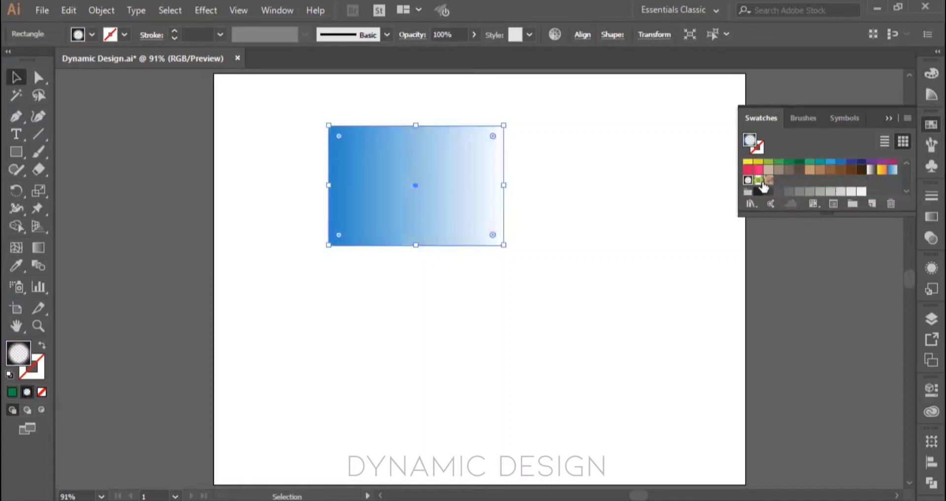
left_click(769, 180)
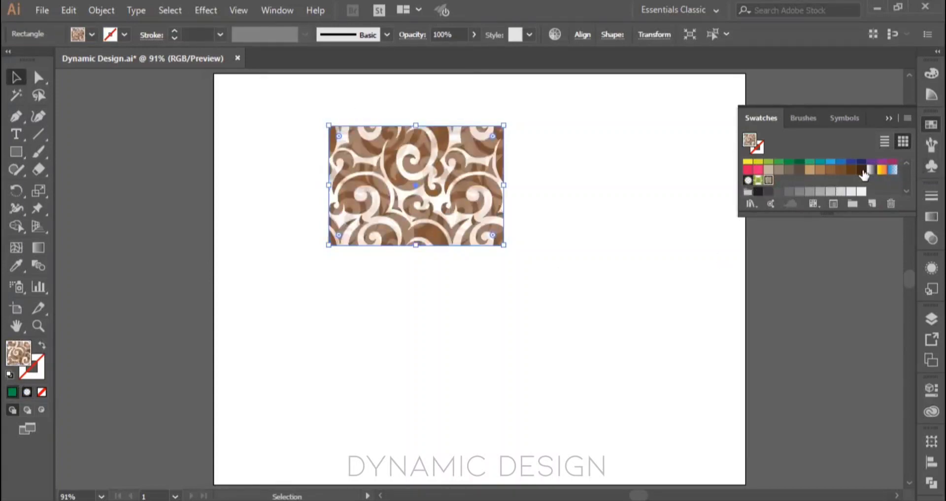
left_click(882, 172)
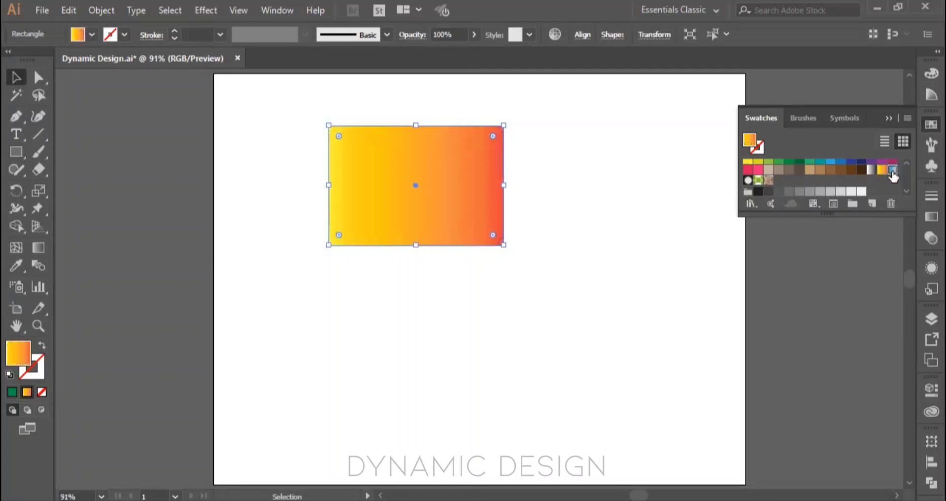
left_click(891, 172)
Step: Try swatches from the Grays color group as the rectangle's fill, going from black to a light gray
scroll(844, 182, "down", 2)
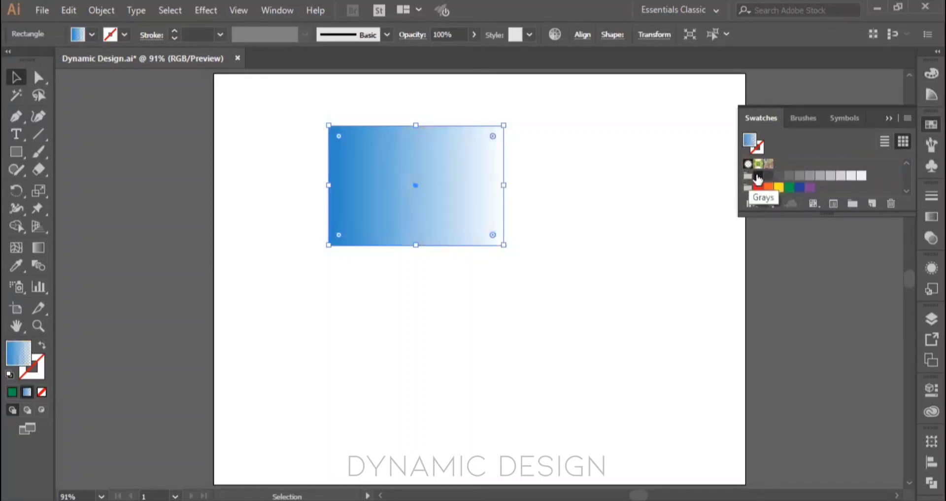
left_click(758, 175)
left_click(769, 176)
left_click(789, 177)
left_click(799, 177)
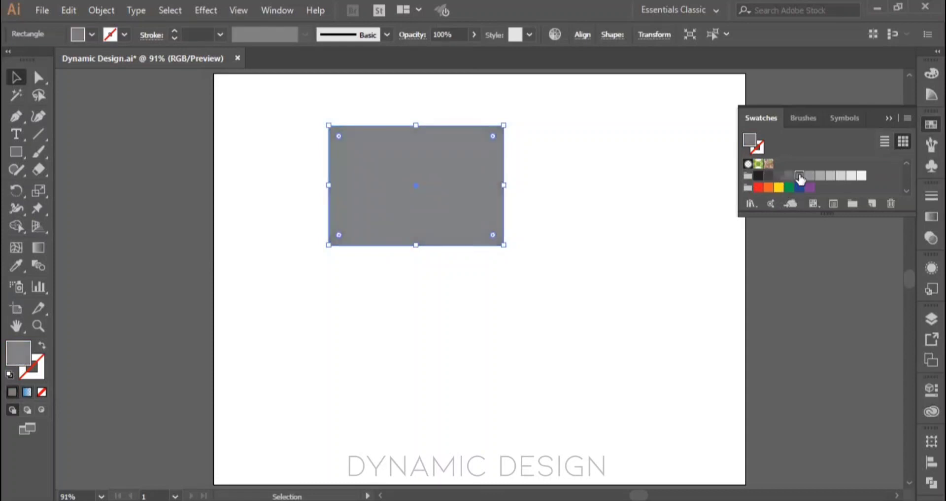
left_click(832, 176)
left_click(840, 176)
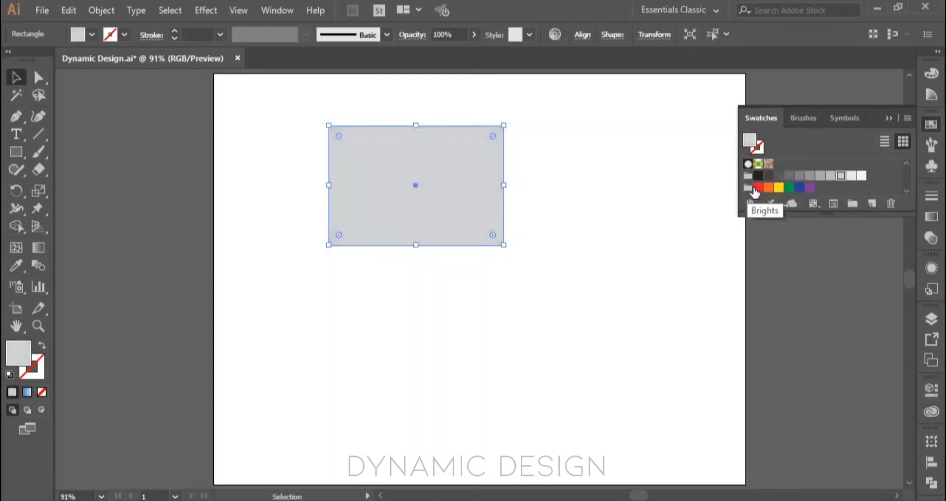
Step: Try the red, orange, yellow, blue and purple of the Brights color group as the rectangle's fill, ending with green
left_click(759, 189)
left_click(768, 188)
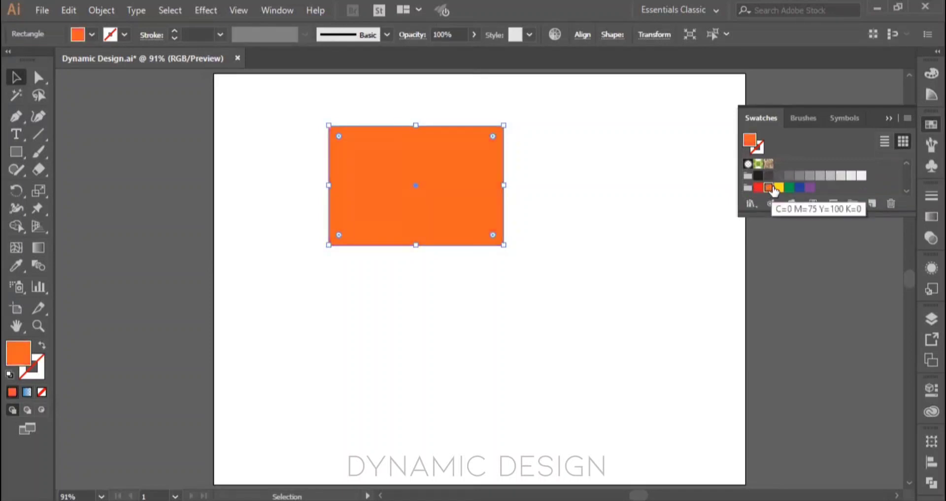
left_click(779, 187)
left_click(799, 188)
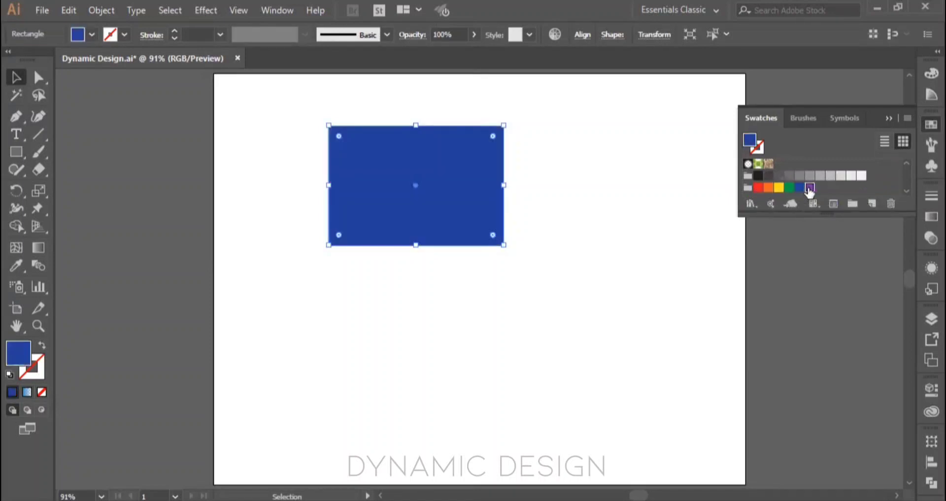
left_click(810, 187)
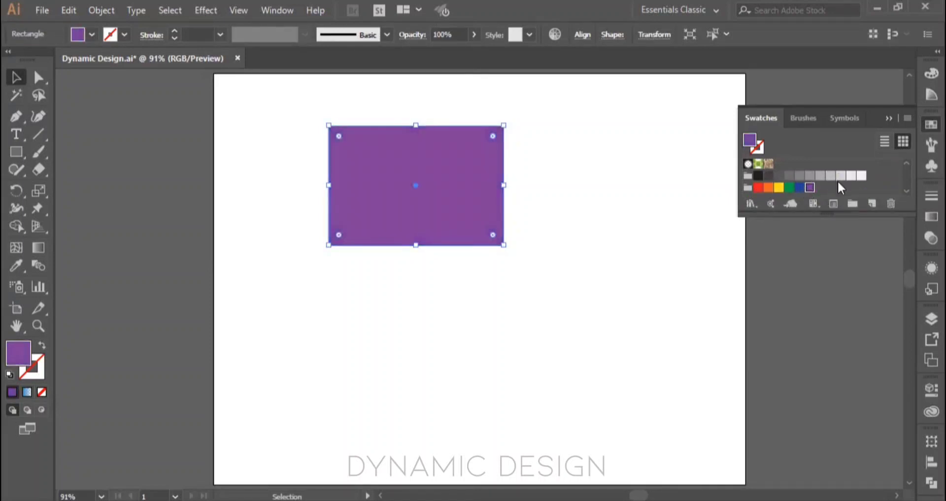
left_click(790, 188)
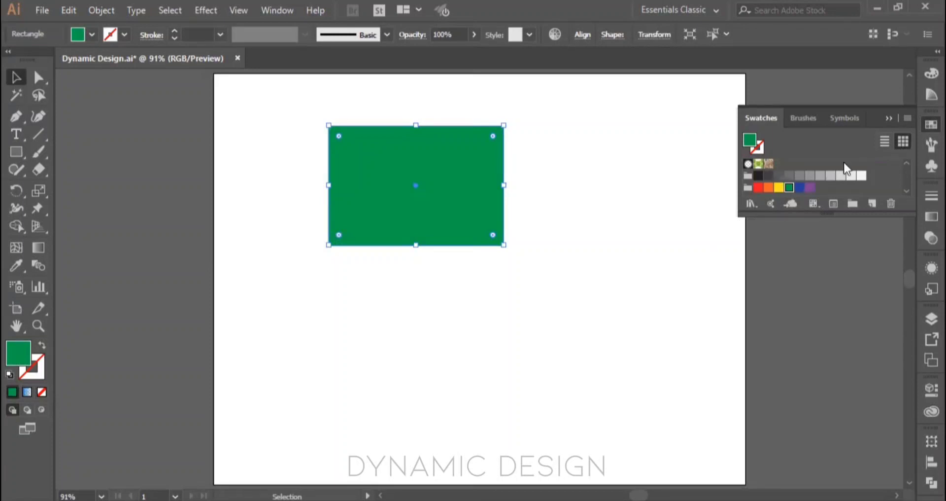
left_click(907, 164)
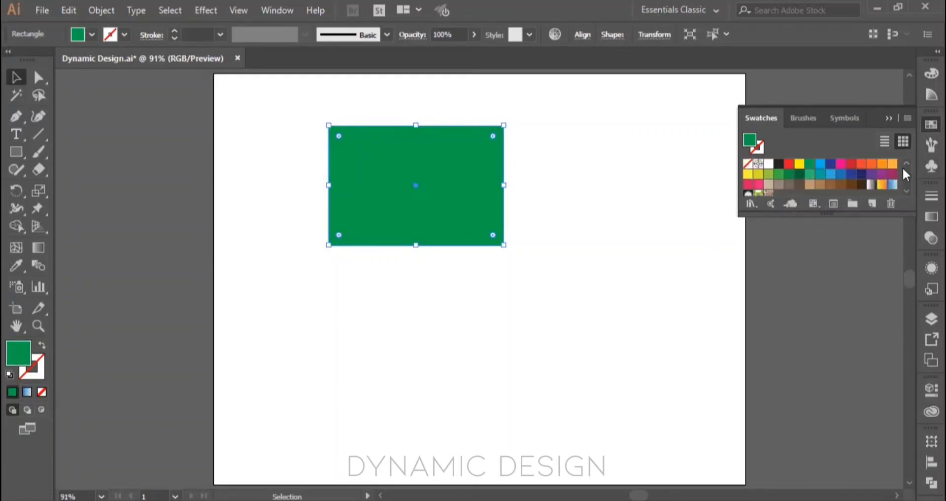
left_click(906, 190)
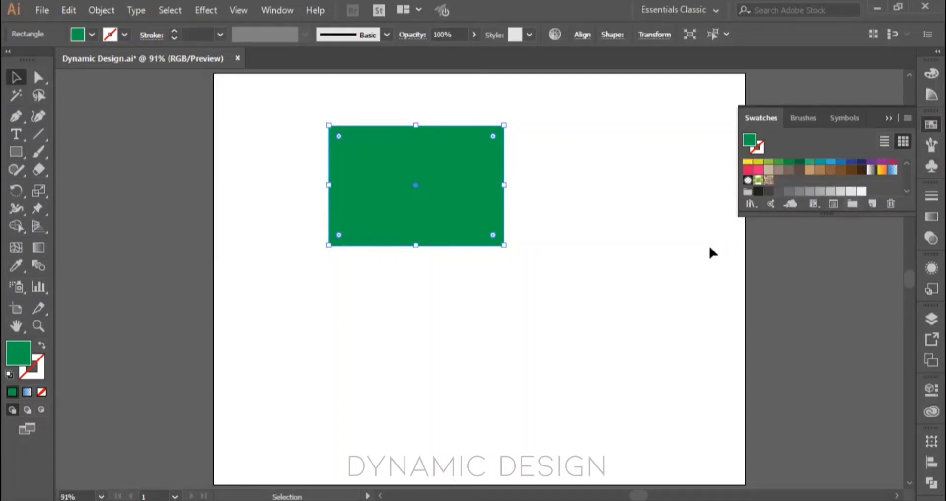
Step: Draw a small rectangle below the green one, fill it with the dark gray sampled outside the artboard, and narrow it to nearly square
left_click(16, 151)
left_click_drag(281, 317, 370, 359)
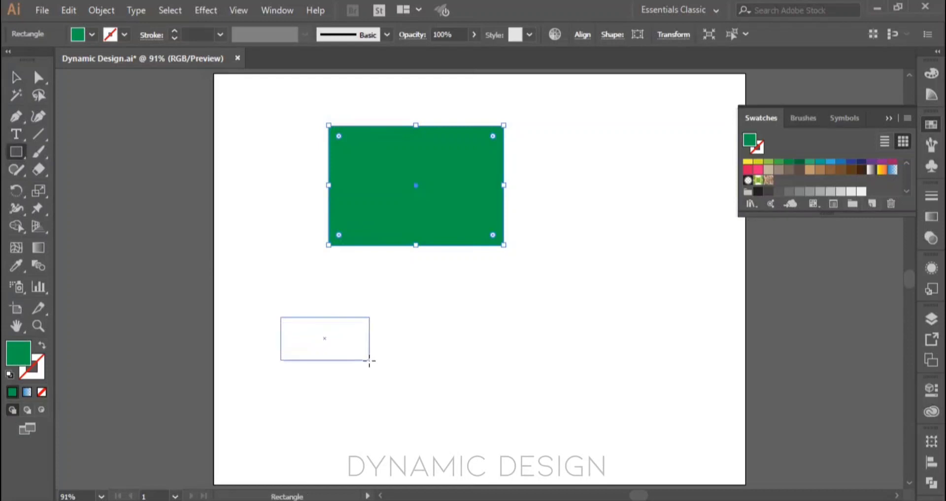
key("i")
left_click(152, 253)
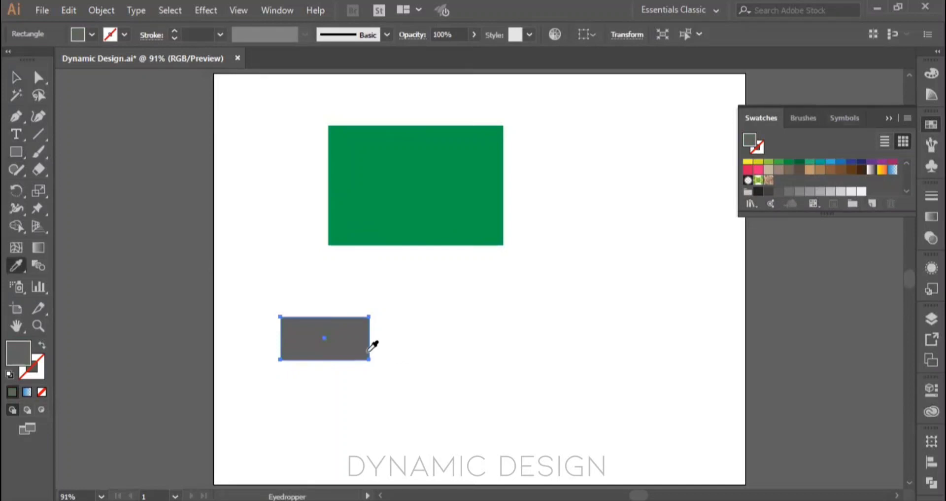
key("v")
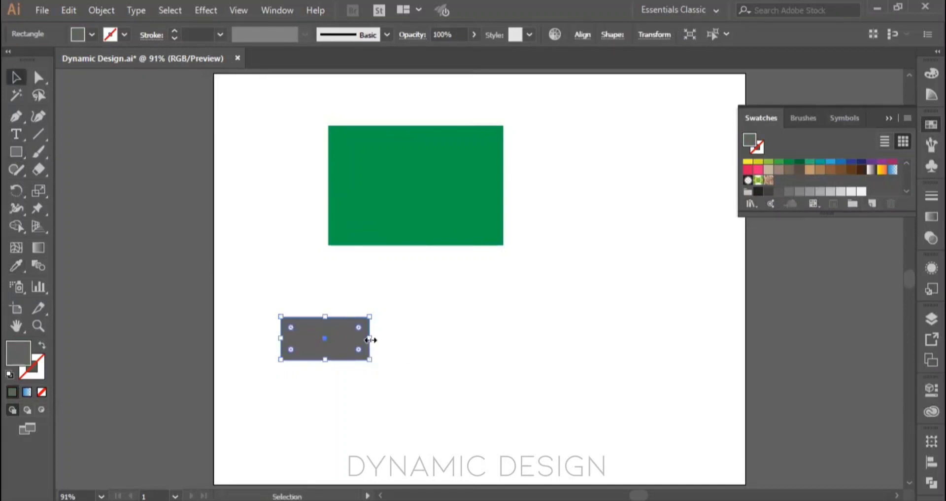
left_click_drag(369, 340, 318, 339)
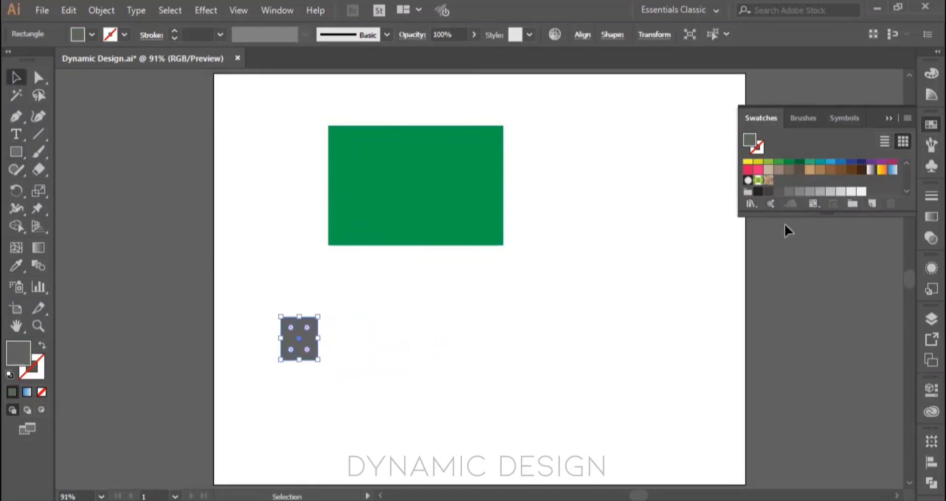
Step: Save the small rectangle's dark gray as a global process color swatch named "Charcol gray", adding it to the library
left_click(874, 202)
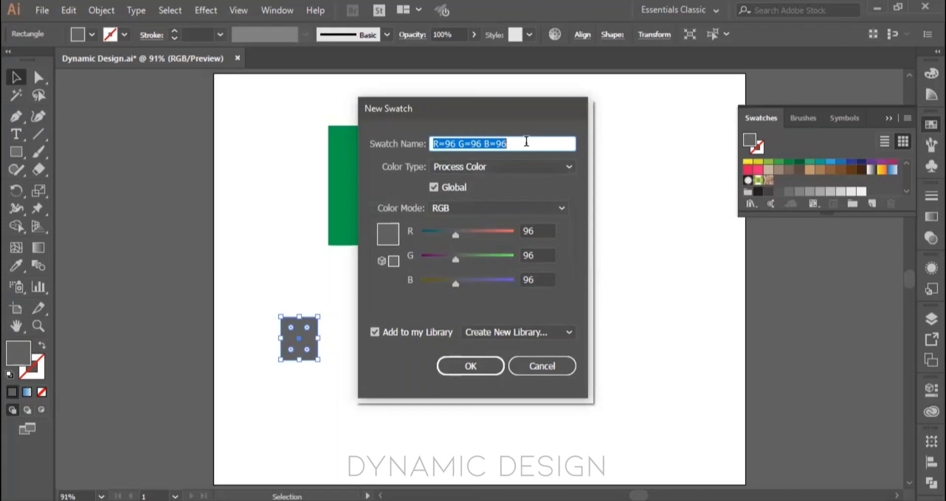
key("BackSpace")
type("Charc")
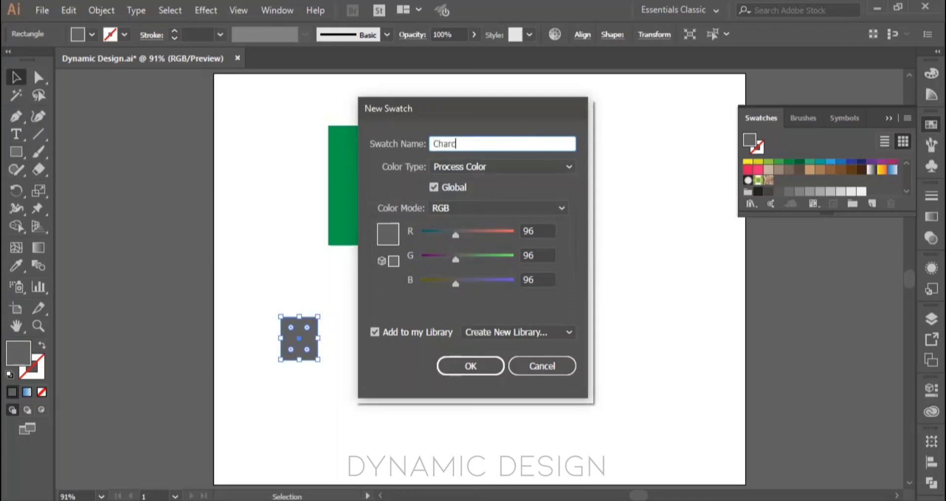
type("ol gray")
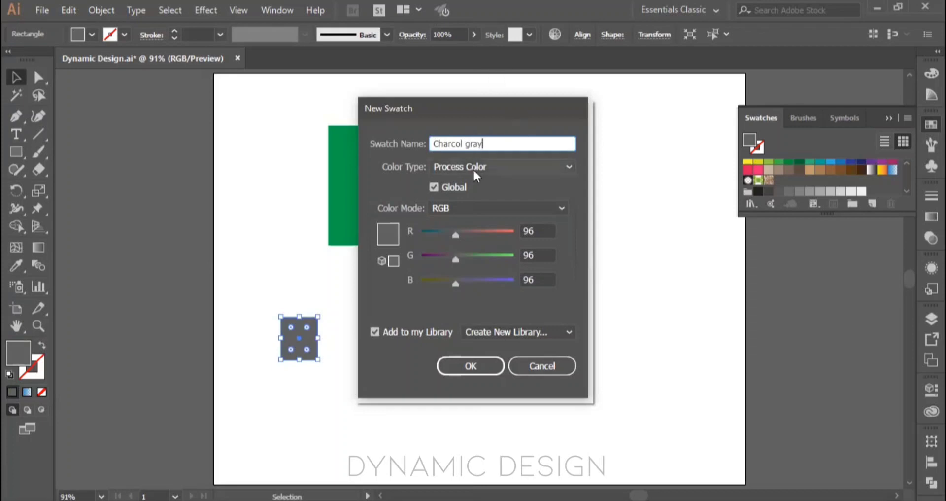
left_click(447, 188)
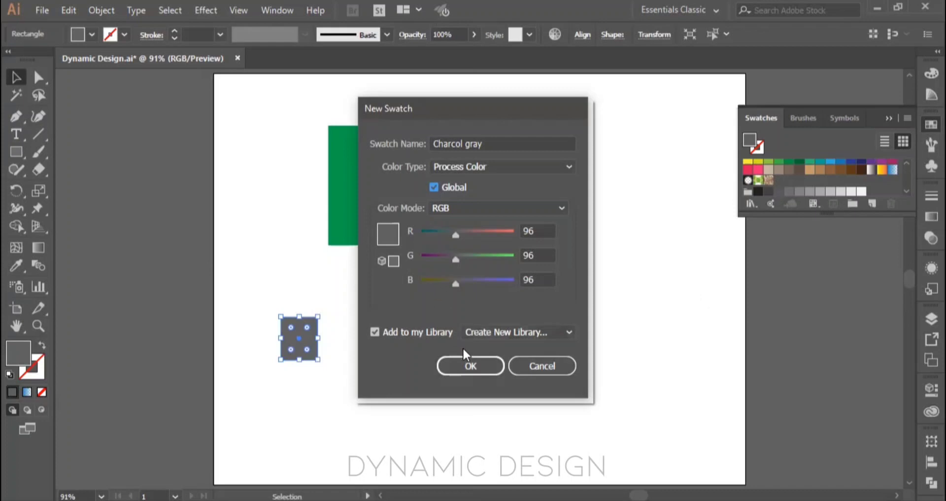
left_click(466, 361)
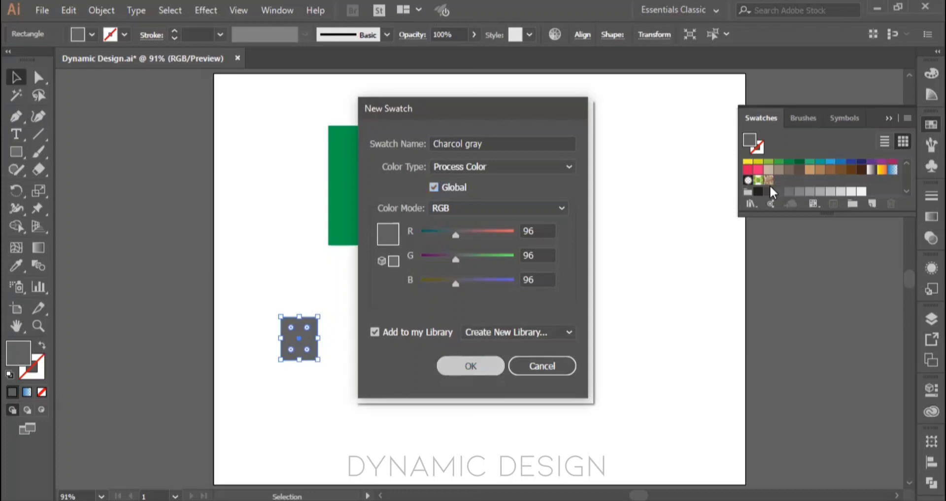
Step: Fill the large green rectangle with the new Charcol gray swatch and delete all artwork from the artboard
left_click(481, 170)
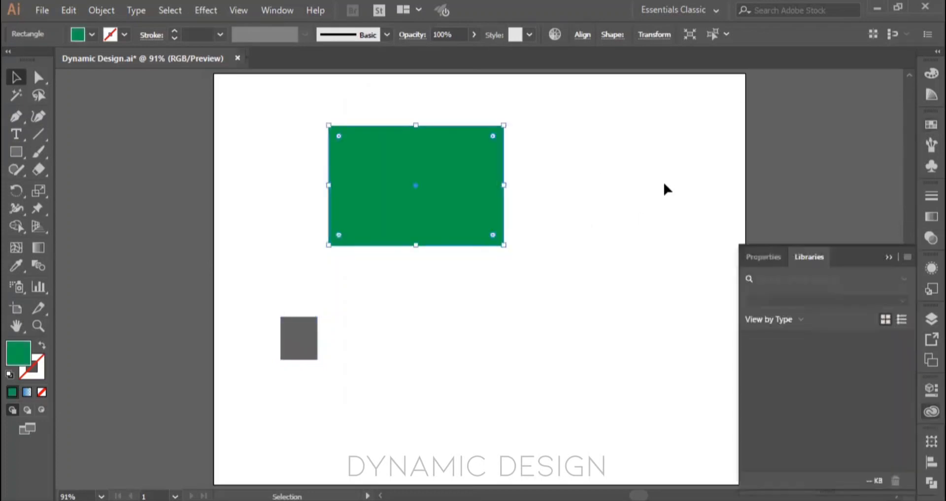
left_click(925, 126)
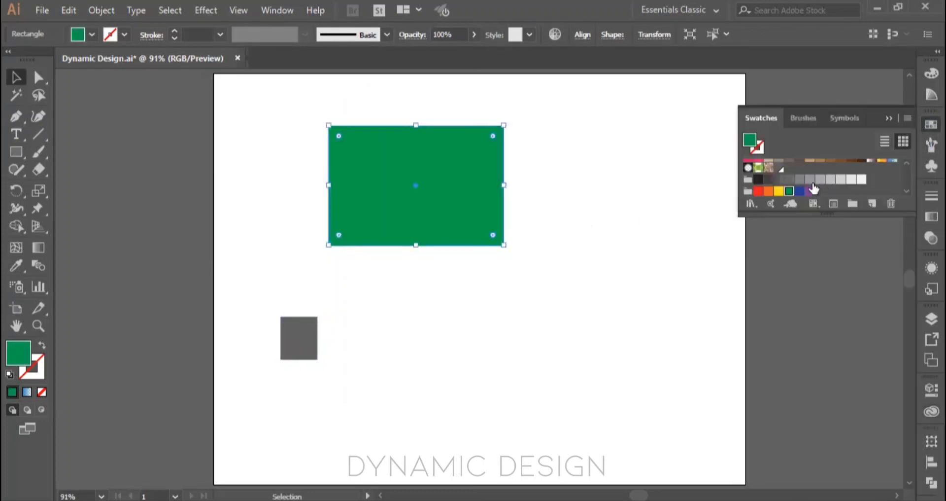
left_click(780, 168)
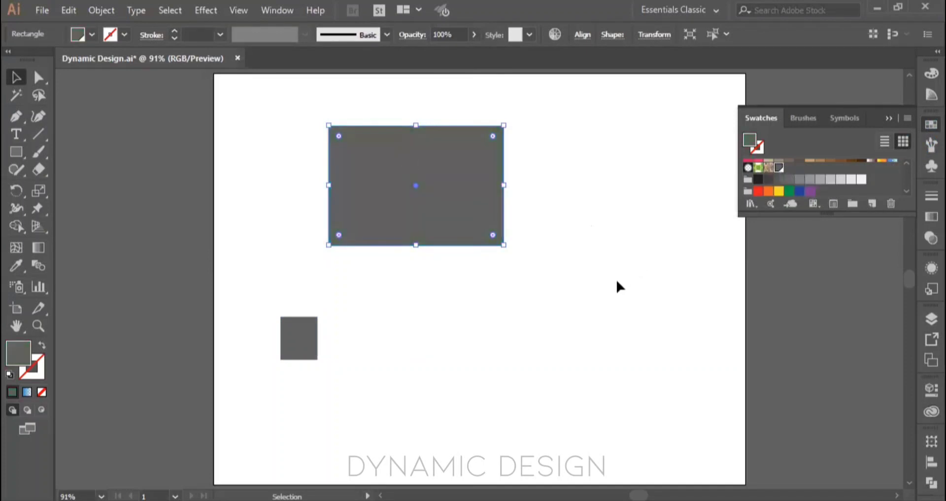
key("a")
key("Delete")
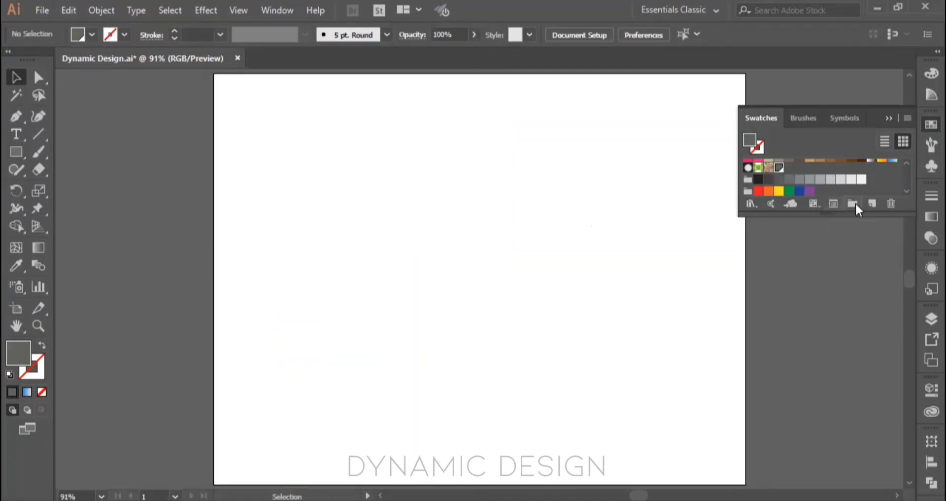
Step: Open the Print library from the default swatches and close the Adobe Color Themes panel
left_click(814, 203)
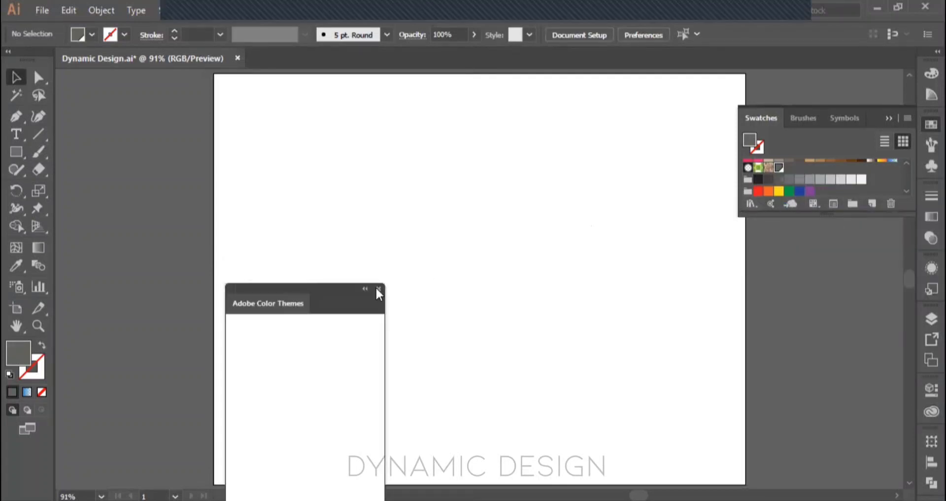
left_click(747, 204)
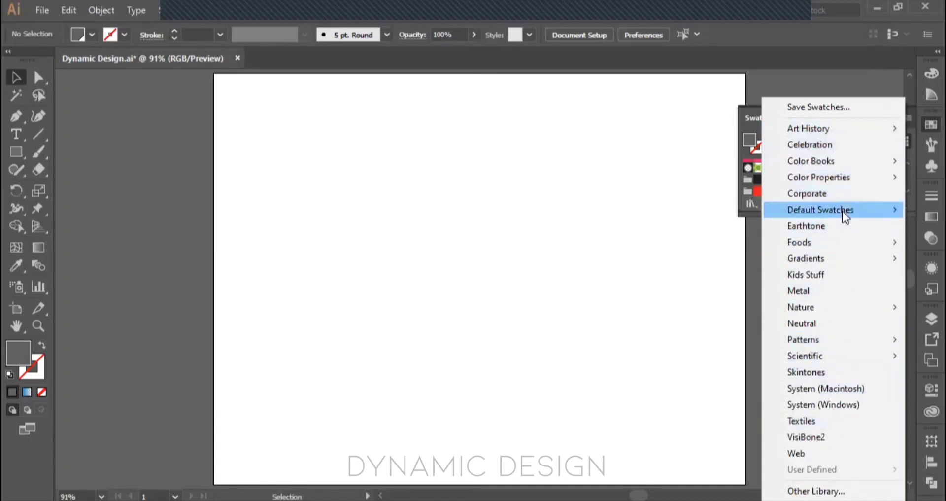
mouse_move(842, 211)
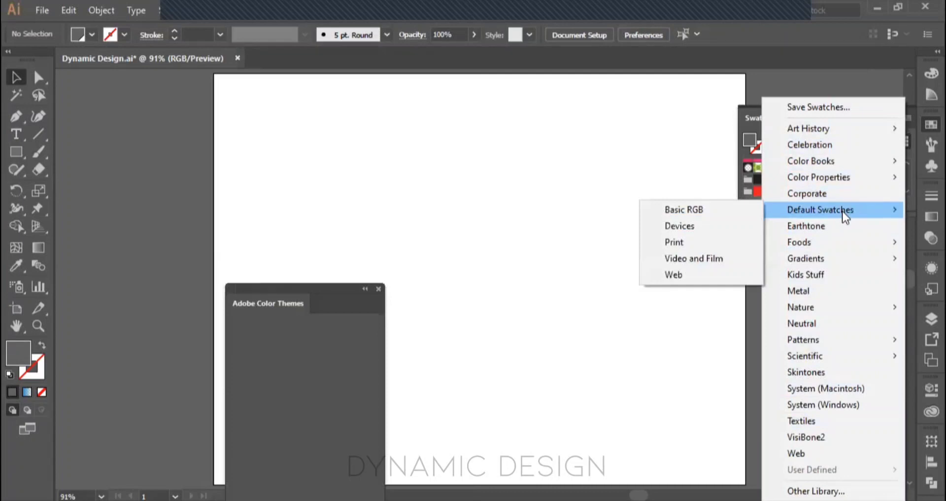
left_click(695, 242)
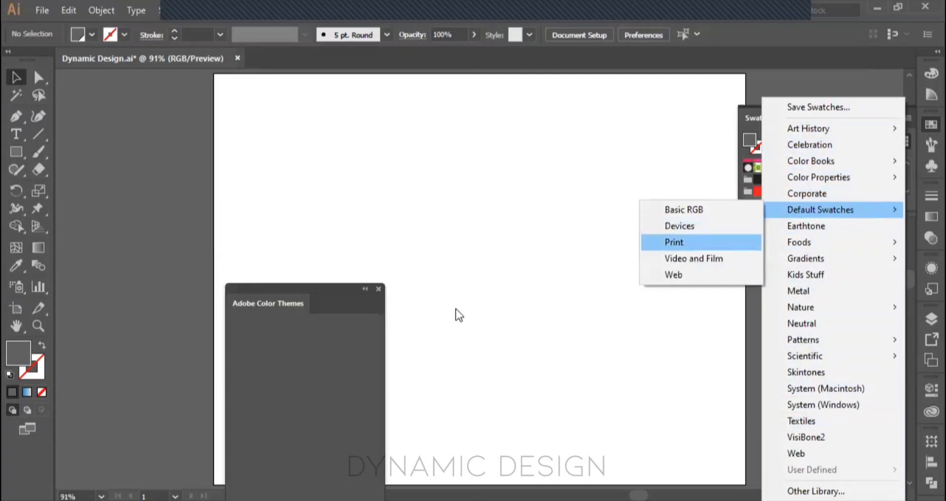
left_click(379, 288)
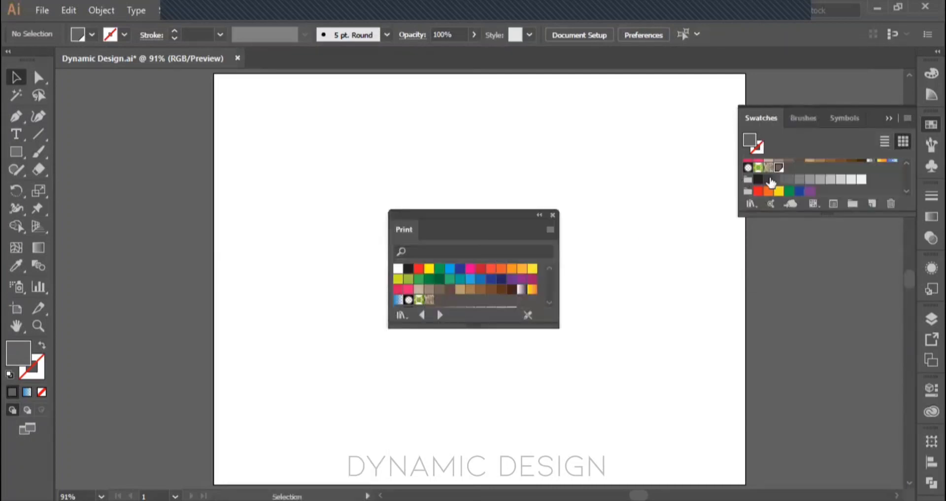
scroll(856, 171, "up", 3)
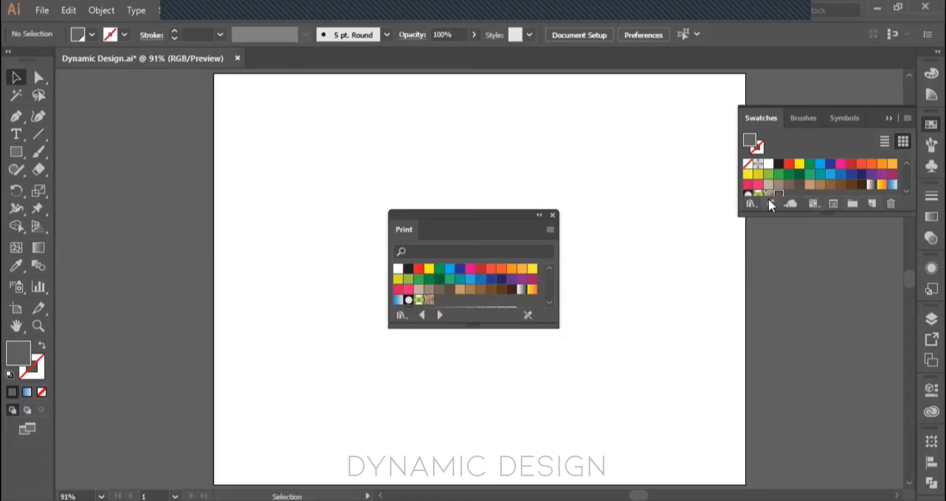
Step: Add all swatches from the Print library to the document swatches and close the library
left_click(751, 203)
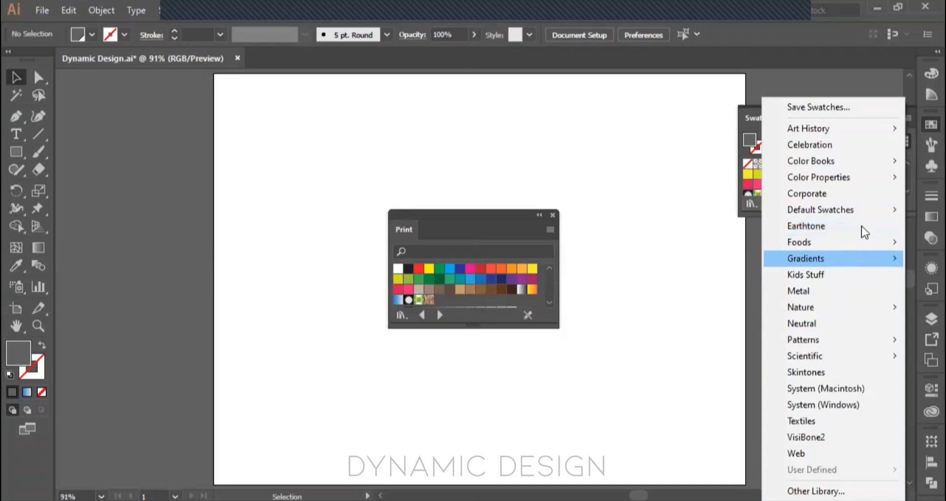
mouse_move(863, 208)
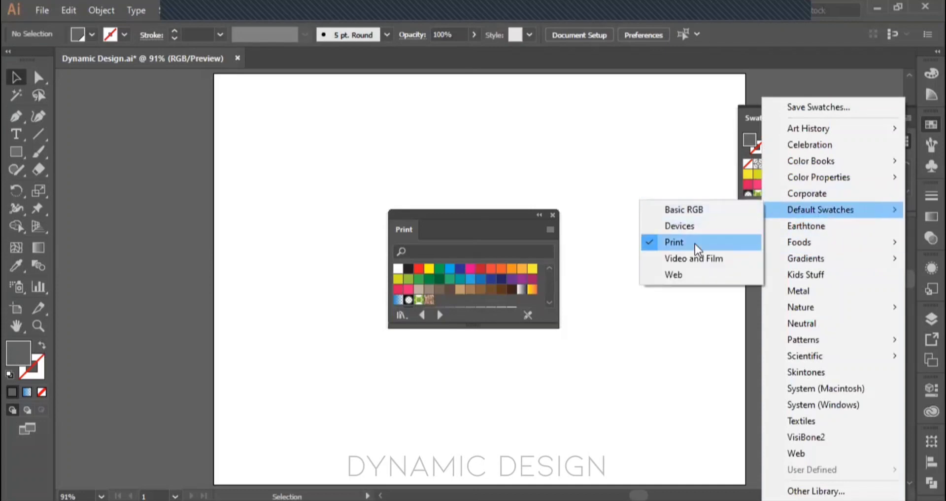
left_click(398, 270)
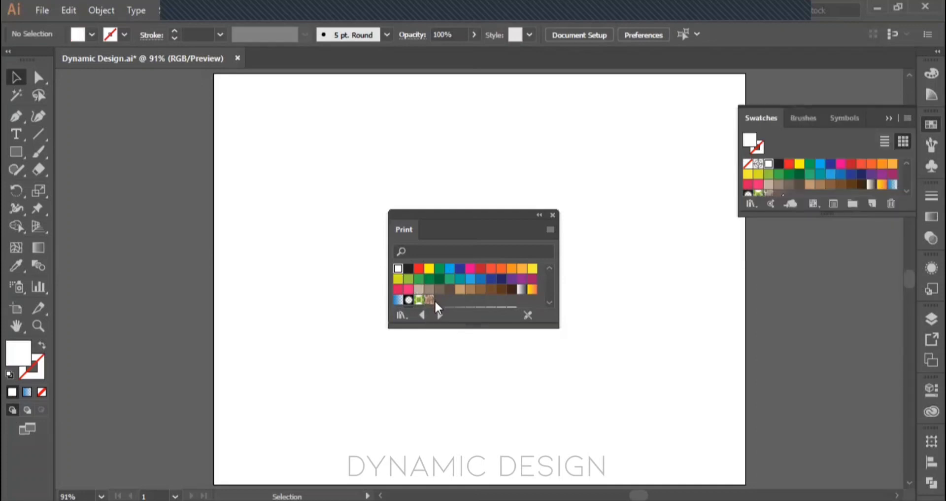
left_click(429, 300, "shift")
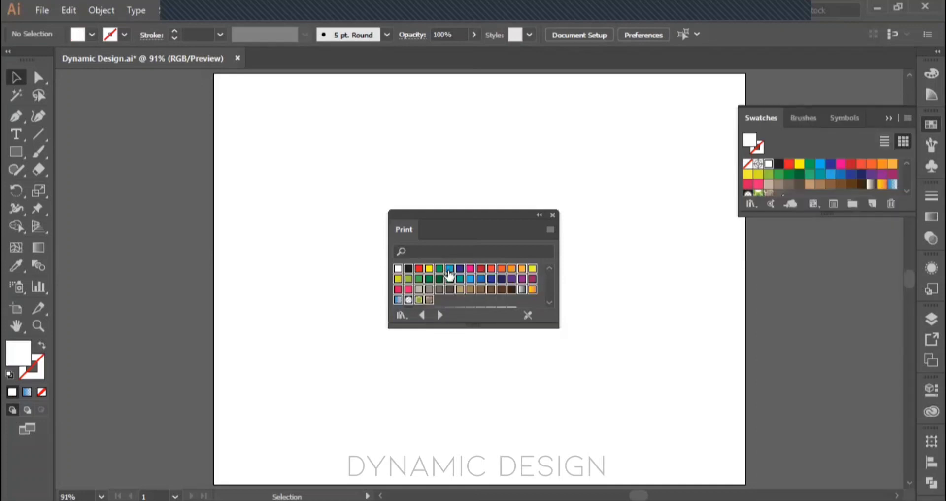
left_click_drag(450, 278, 806, 179)
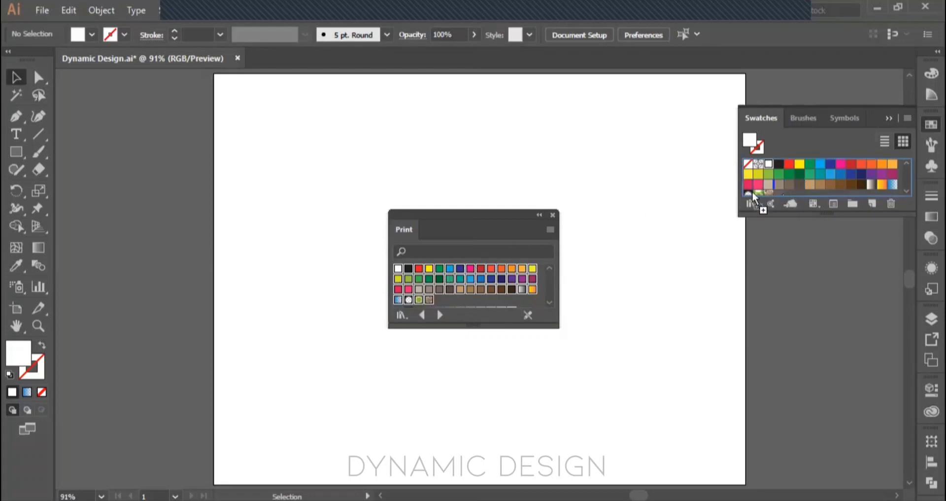
left_click(552, 215)
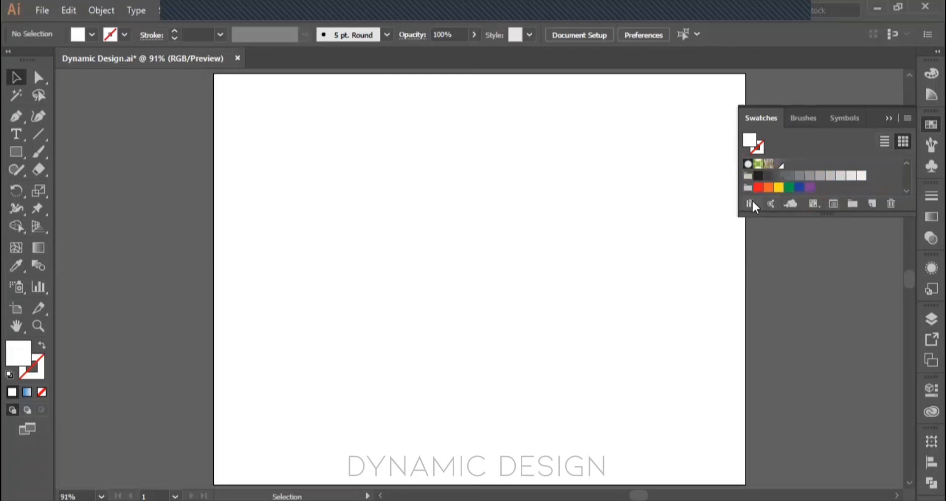
left_click(753, 201)
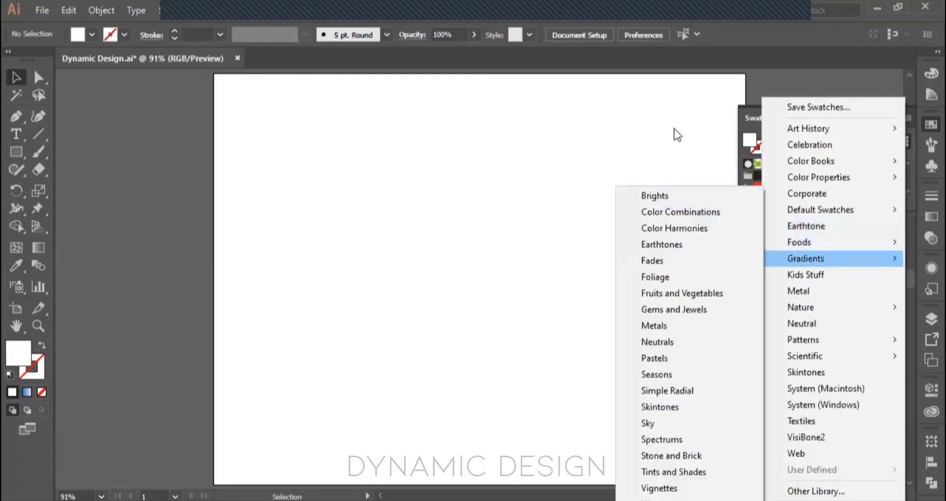
left_click(675, 128)
scroll(842, 179, "up", 5)
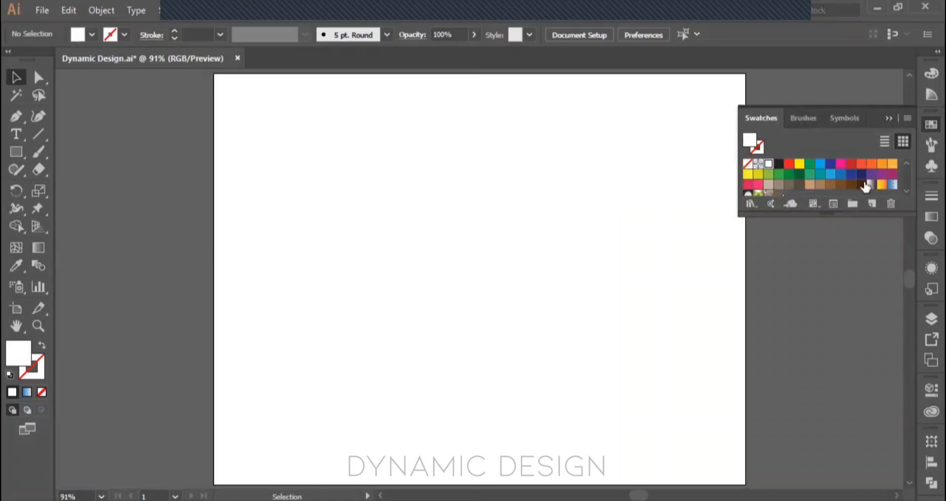
Step: Open the Brights gradient swatch library
left_click(754, 202)
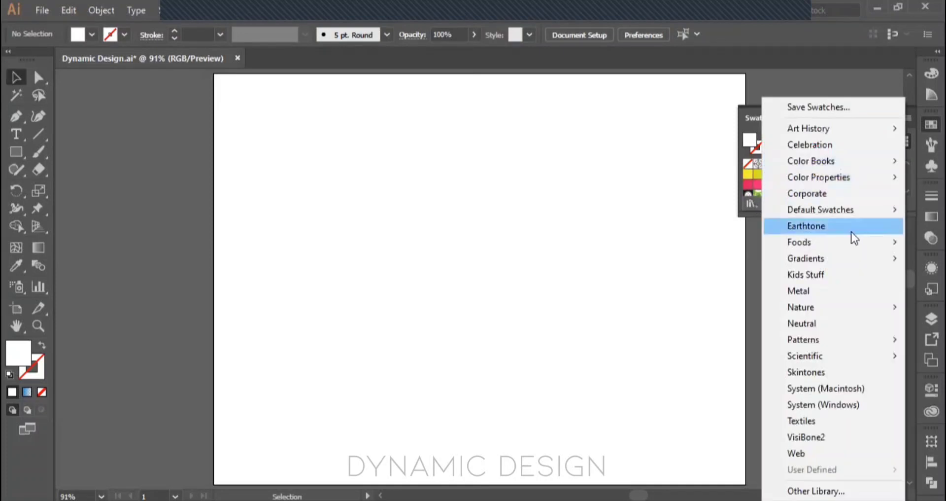
mouse_move(868, 265)
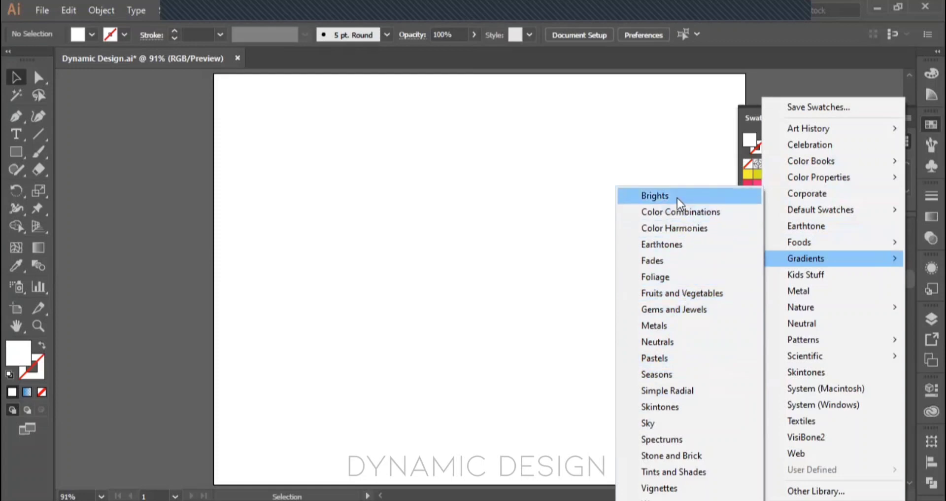
key("Return")
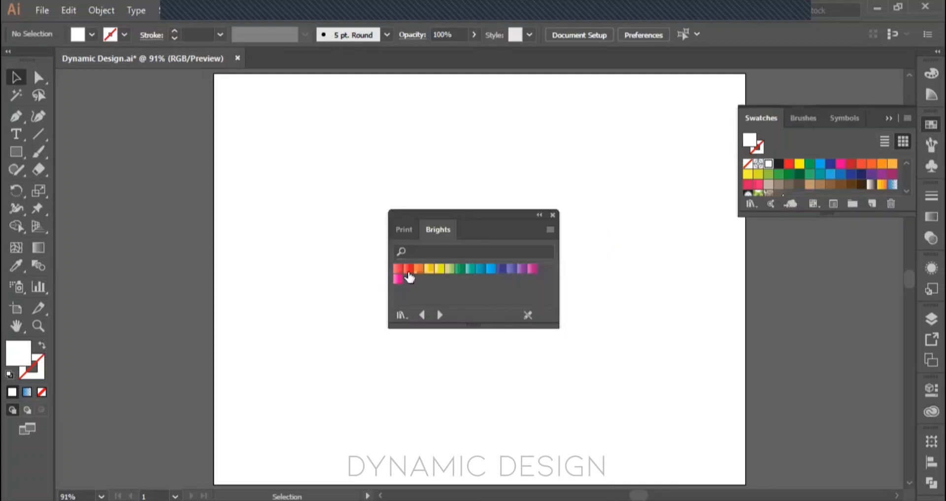
Step: Add all the Brights gradients to the document swatches and close the library
left_click(398, 279)
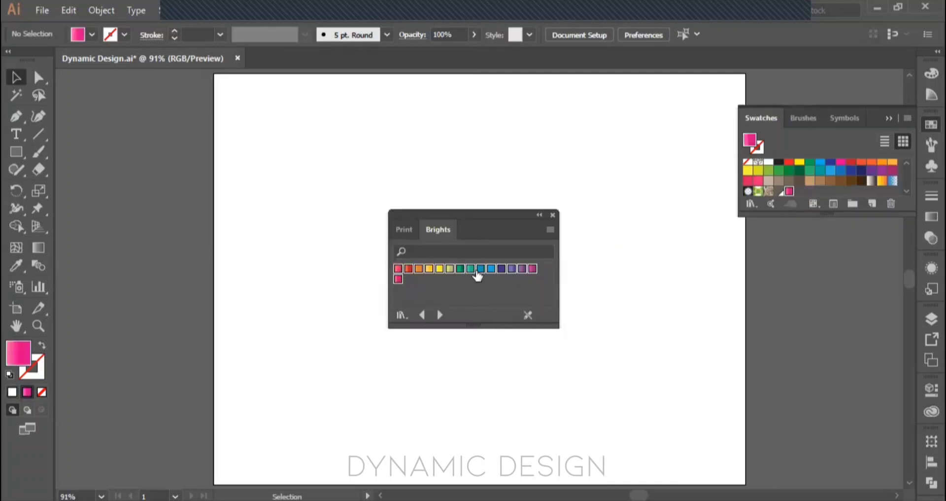
scroll(854, 170, "down", 3)
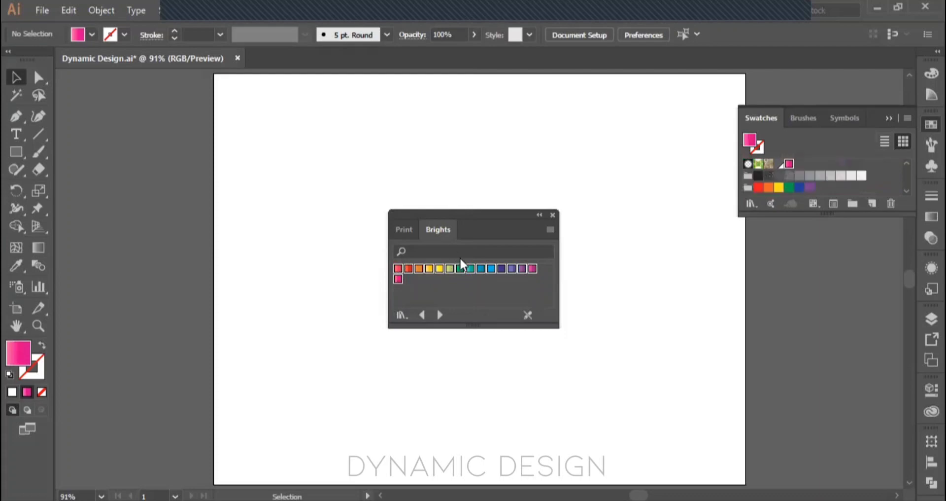
left_click_drag(469, 268, 815, 171)
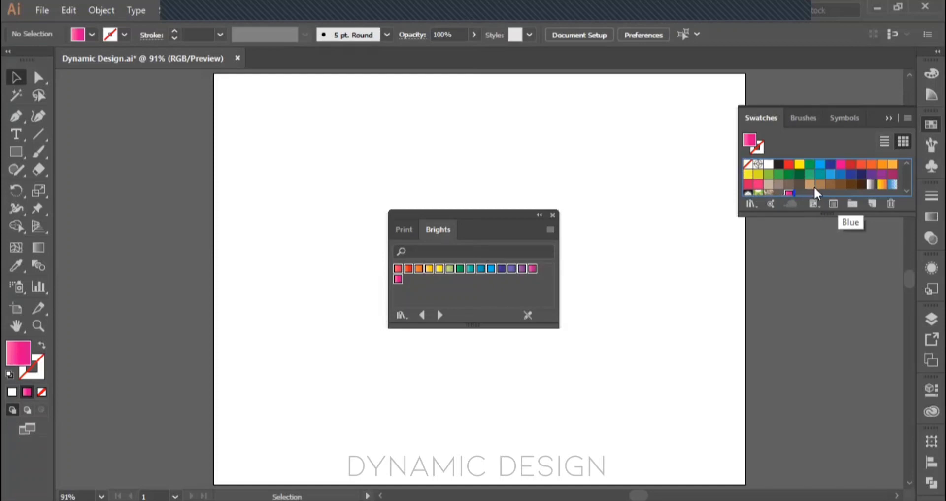
scroll(814, 188, "down", 3)
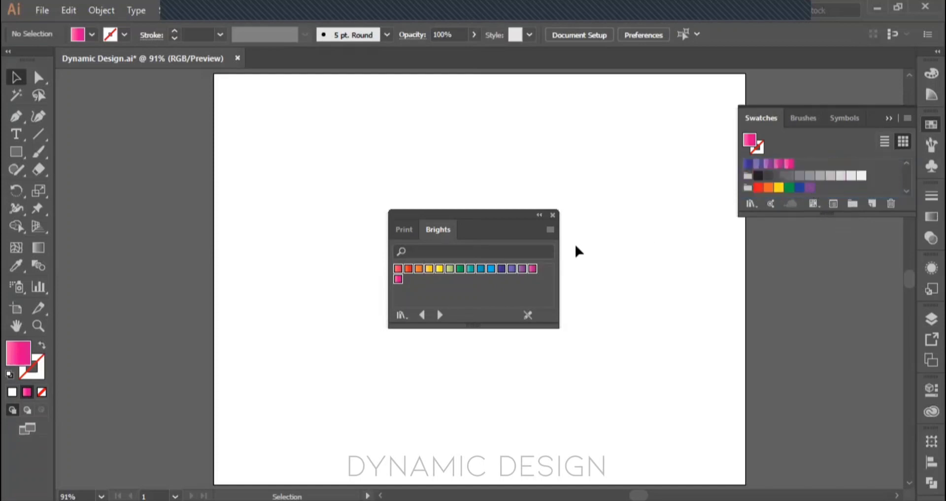
left_click(551, 216)
scroll(858, 186, "up", 3)
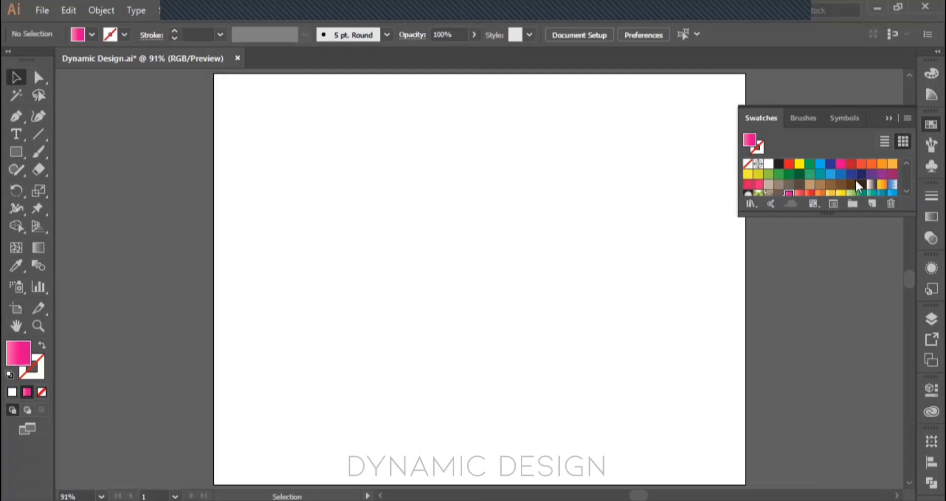
Step: Draw a wide rectangle with the pink gradient fill from the artboard's left edge to near its center
left_click(906, 192)
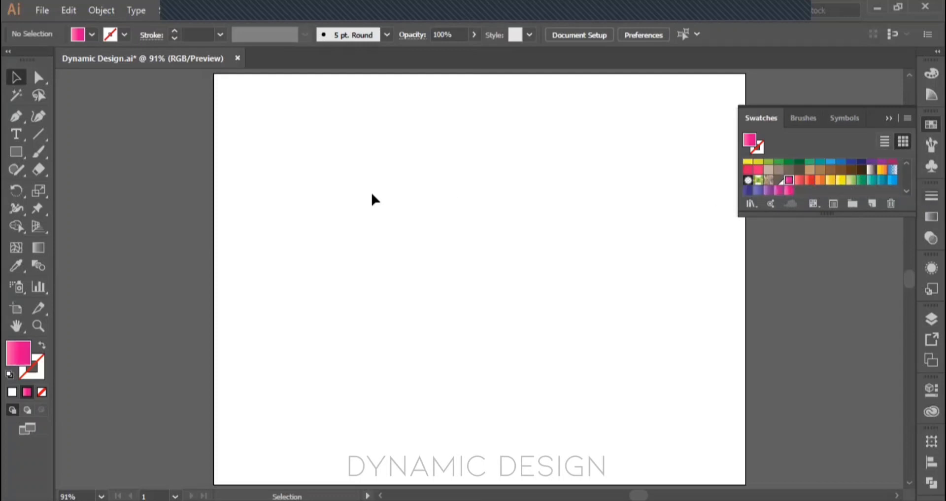
left_click(17, 166)
left_click(15, 152)
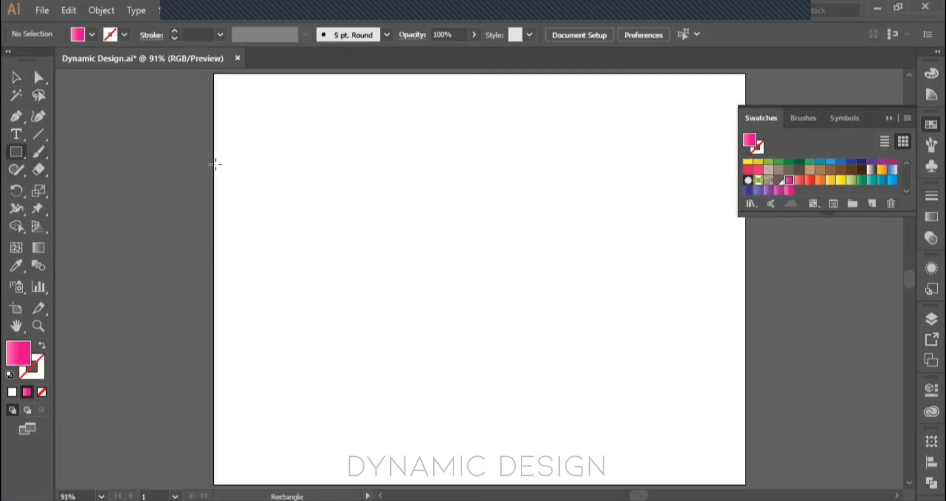
left_click_drag(215, 165, 466, 284)
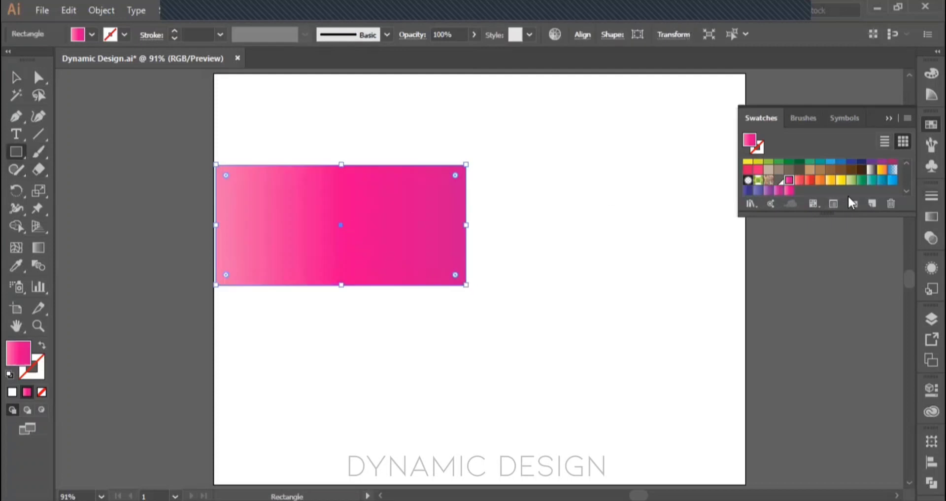
Step: Fill the rectangle with the Red gradient swatch and nudge it right in two large increments
left_click(799, 182)
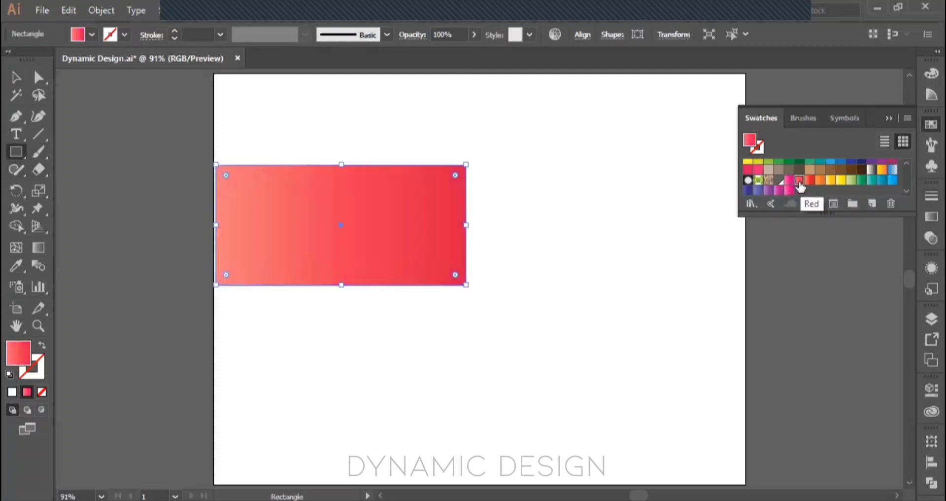
key("shift+Right")
key("shift+Right")
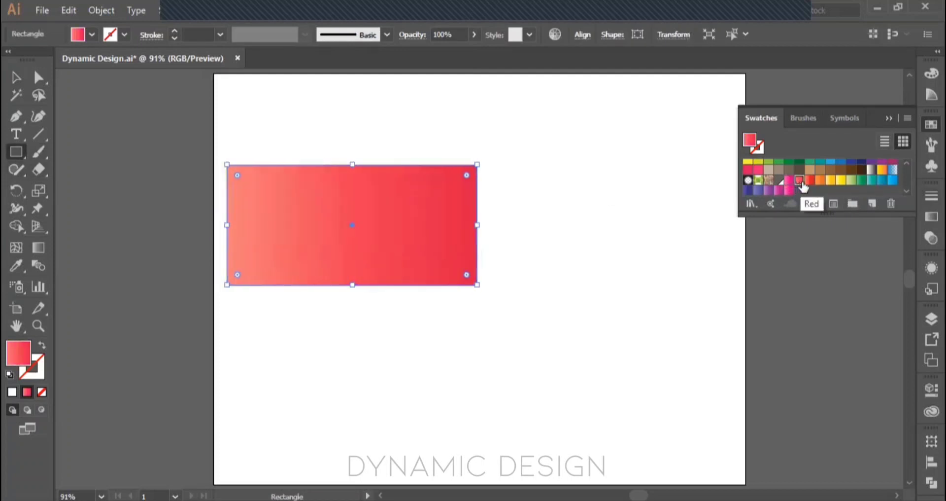
Step: Try the orange, yellow, green, blue and last pink Brights gradients on the rectangle, and delete it
left_click(821, 181)
left_click(831, 180)
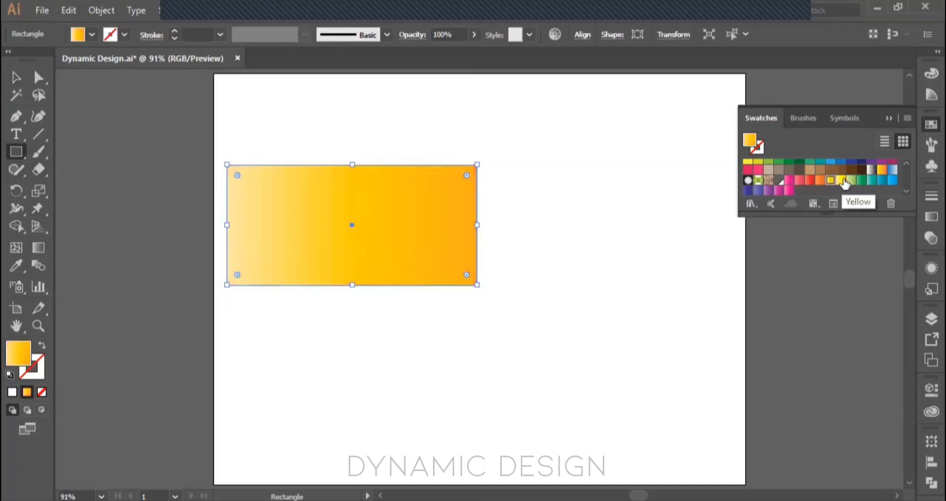
left_click(851, 181)
left_click(863, 181)
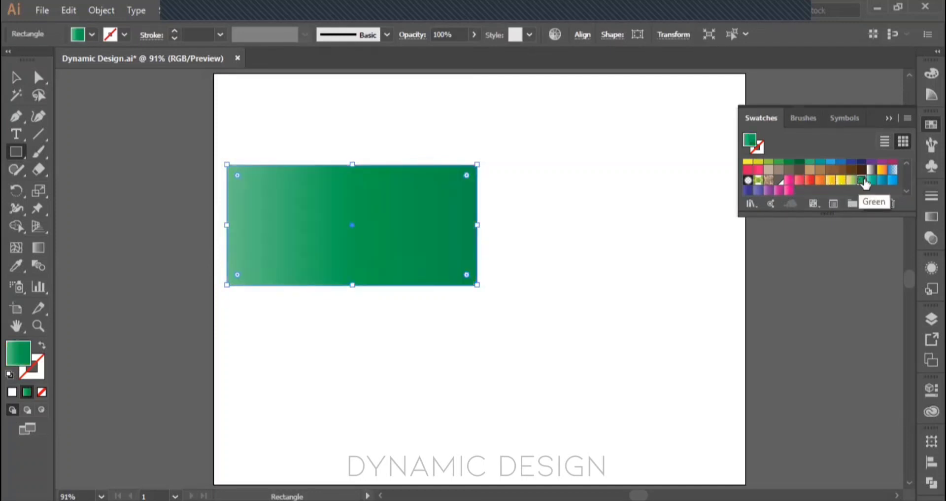
left_click(893, 181)
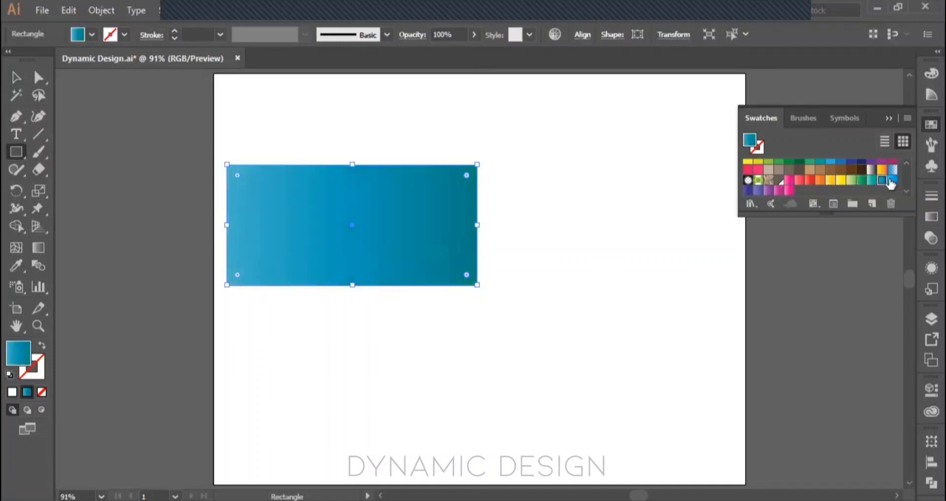
left_click(788, 192)
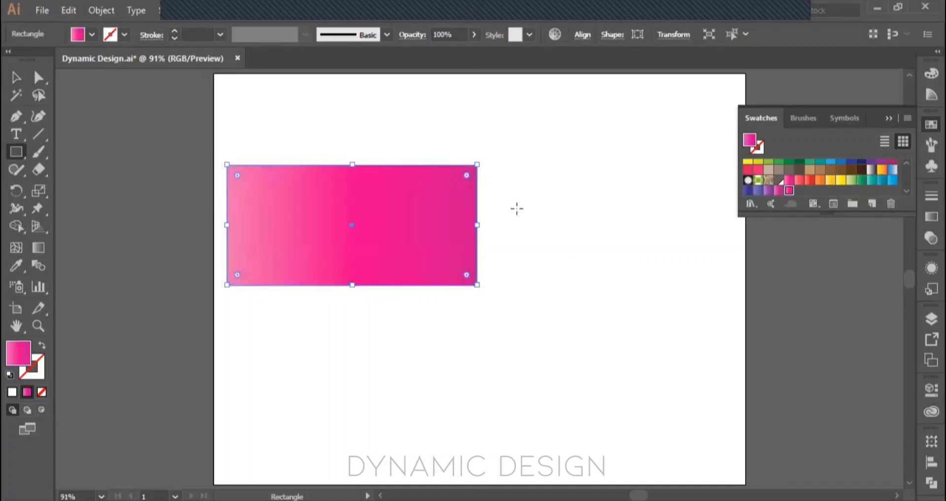
key("Delete")
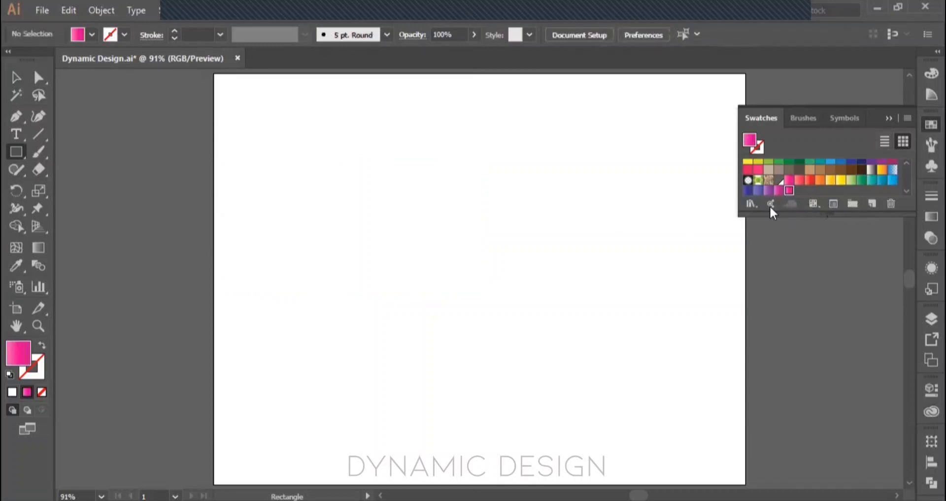
Step: Open the Stone and Brick gradient library to view its swatches and close it
left_click(752, 203)
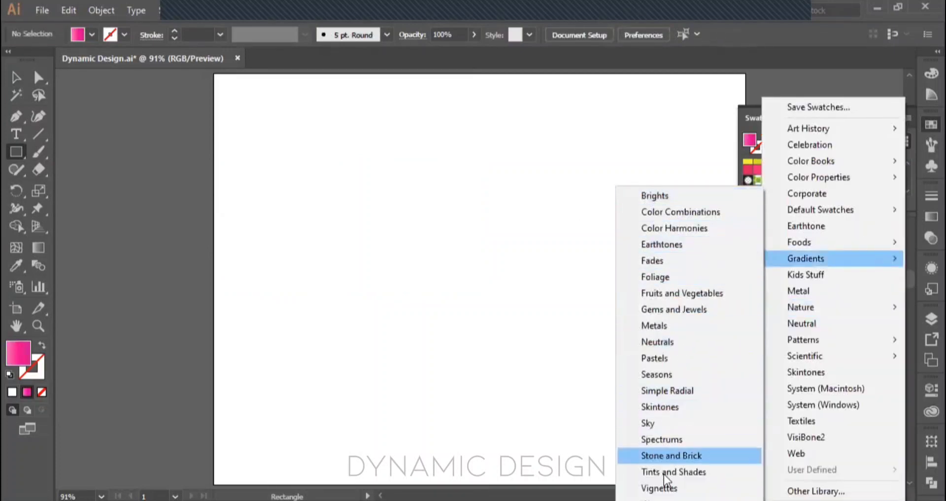
left_click(670, 455)
left_click(447, 233)
left_click(493, 231)
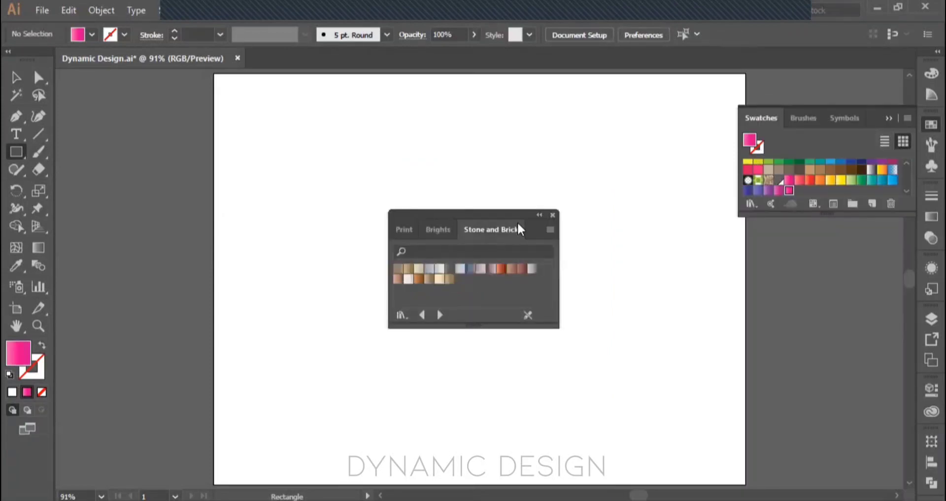
left_click(552, 216)
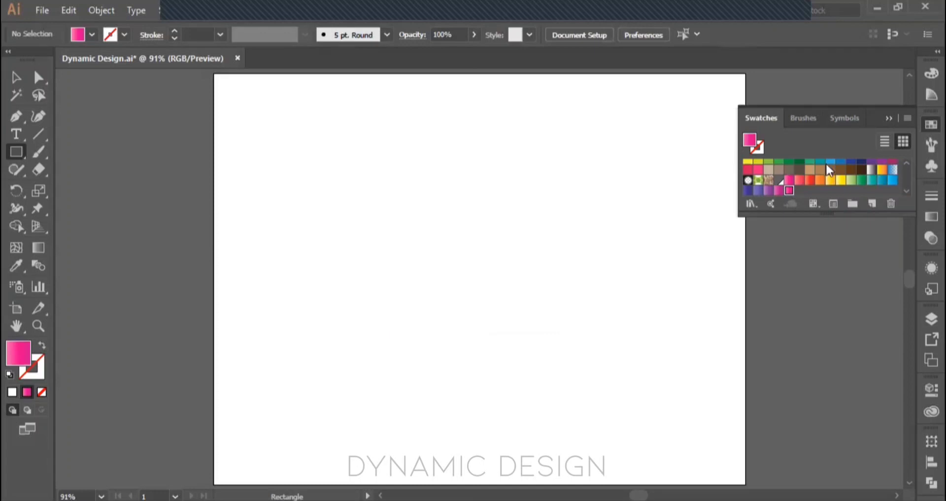
Step: Look through the available swatch libraries, browse the Textiles library's color groups and close it
left_click(751, 204)
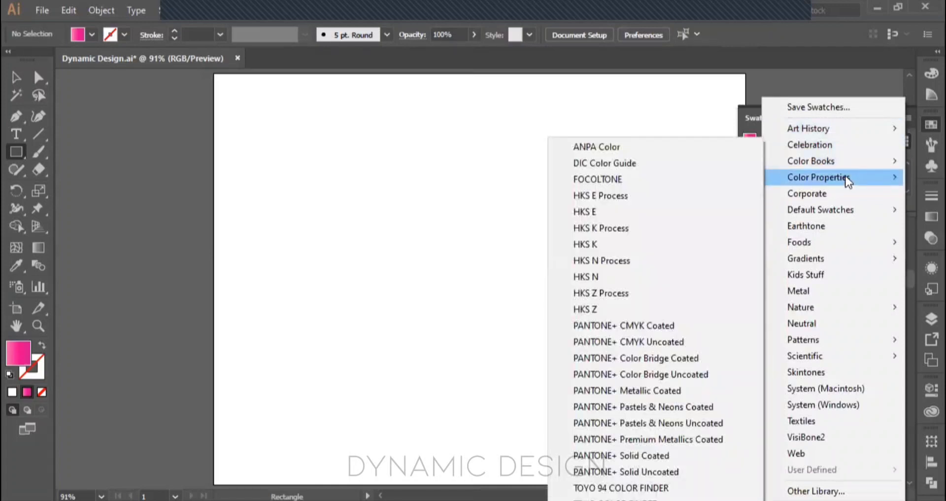
mouse_move(830, 204)
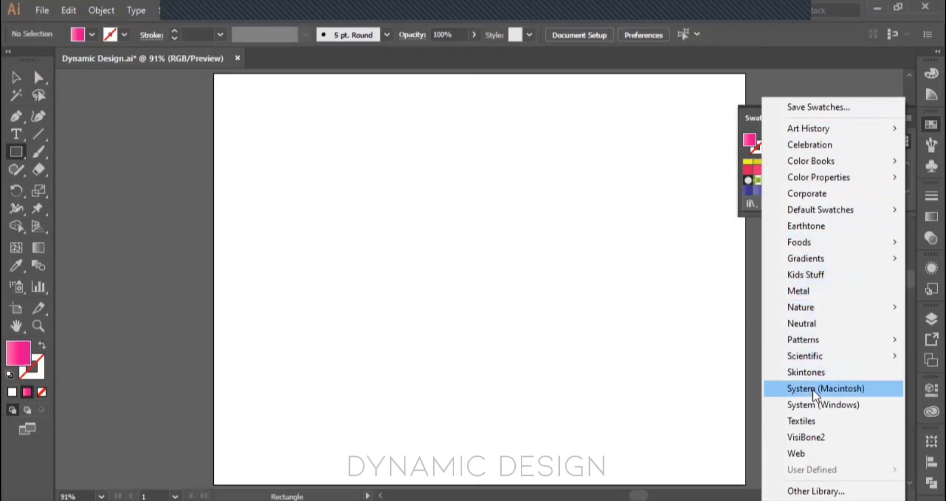
left_click(815, 427)
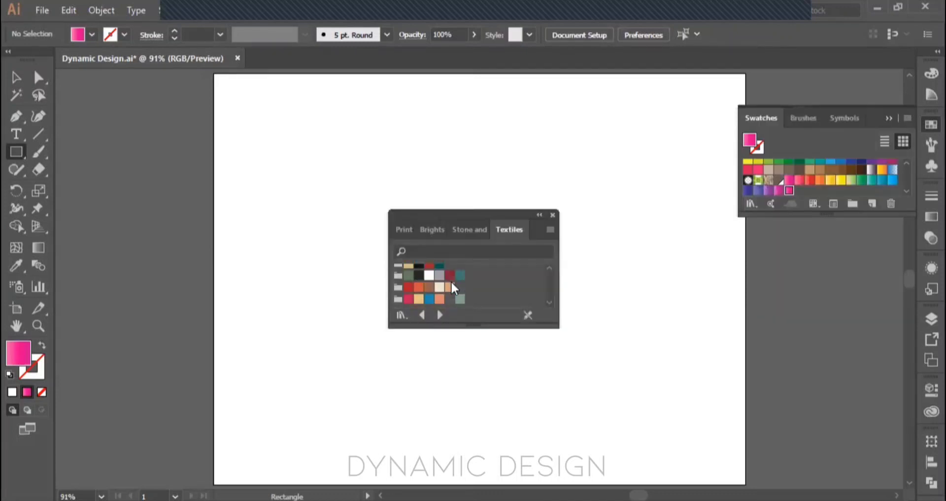
scroll(454, 289, "down", 2)
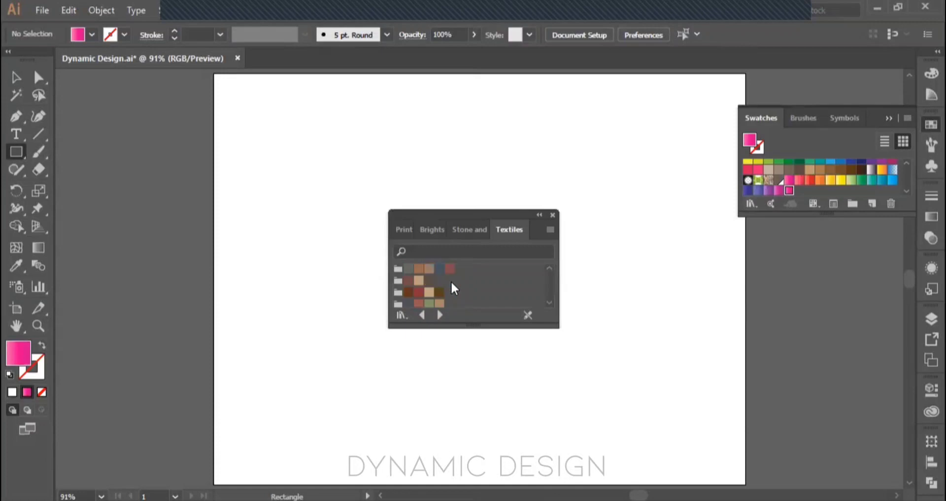
left_click(552, 215)
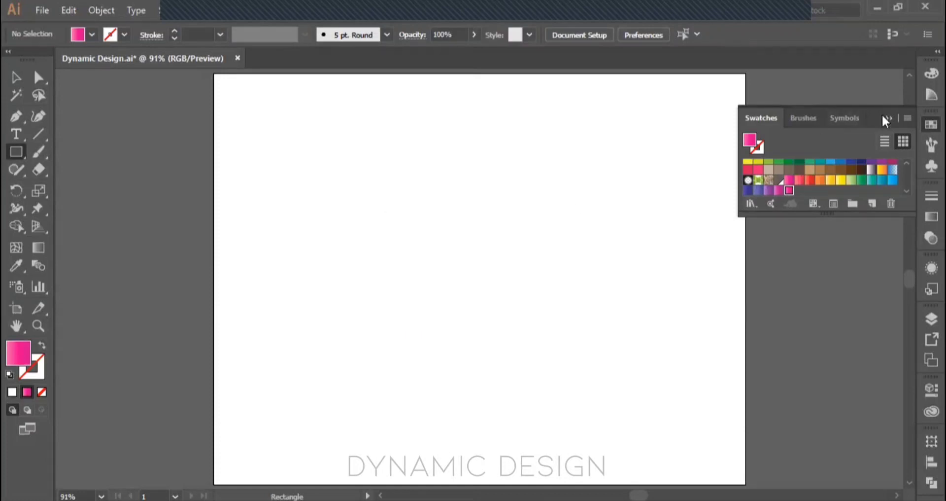
Step: Collapse the swatches and display the document's brushes
left_click(885, 118)
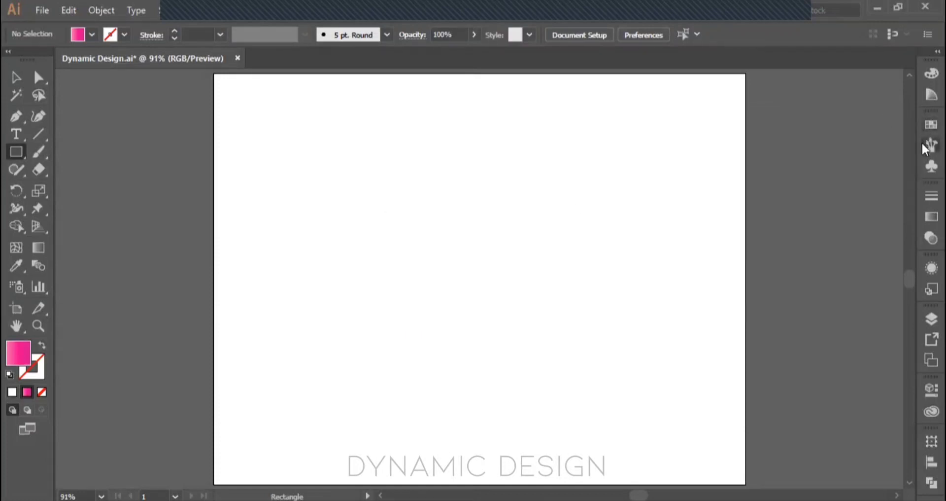
left_click(923, 142)
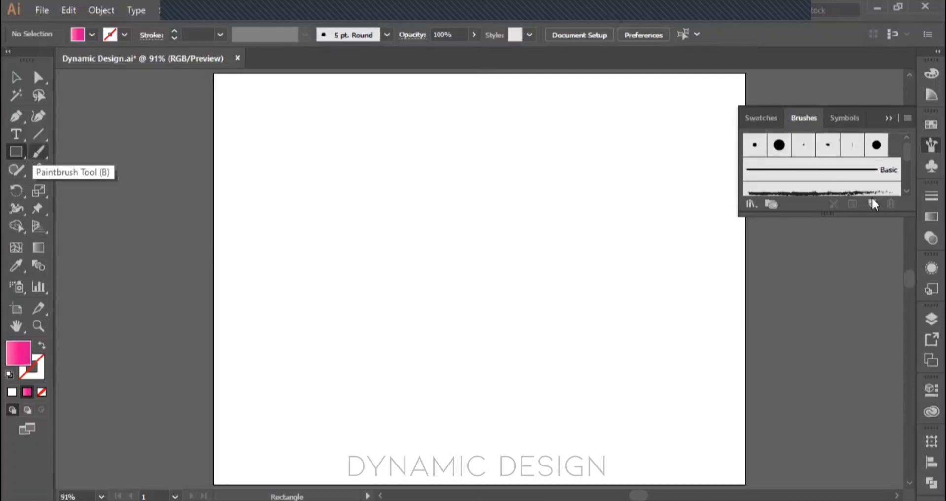
Step: Look through the document's brushes, symbols and stroke options, and collapse each of them
scroll(851, 157, "down", 5)
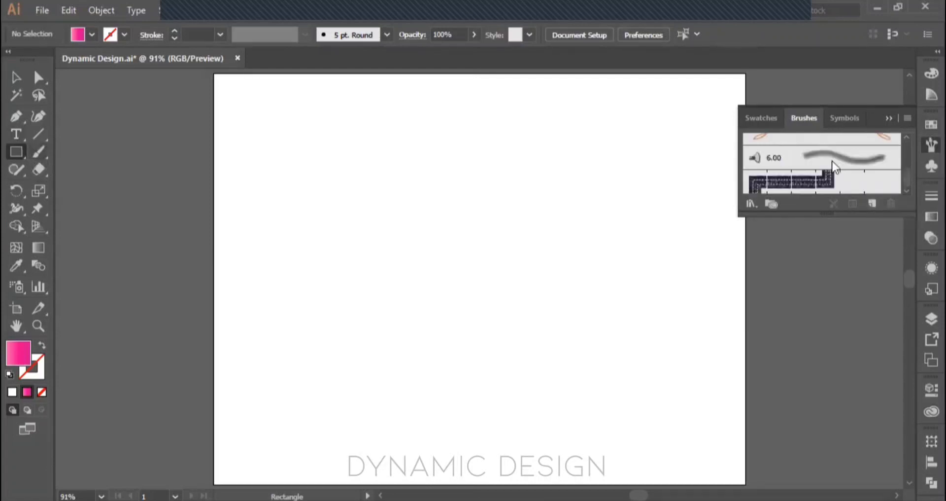
left_click(890, 118)
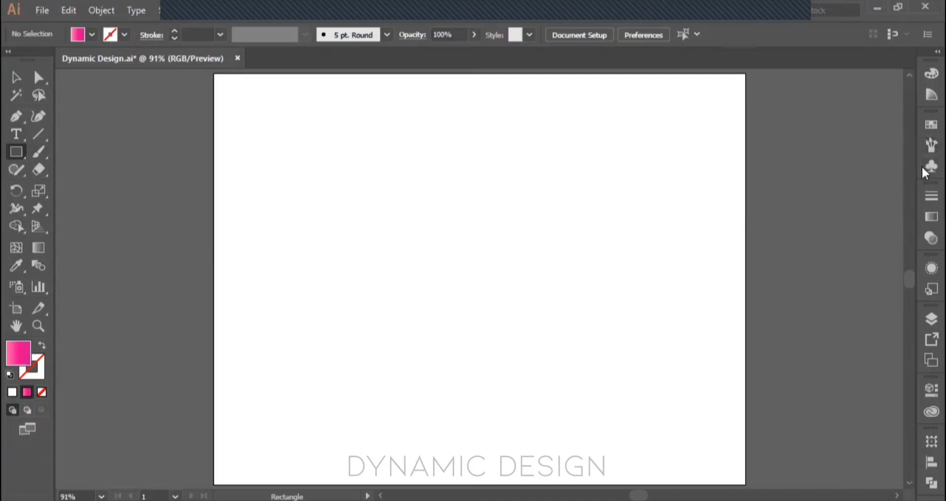
left_click(923, 167)
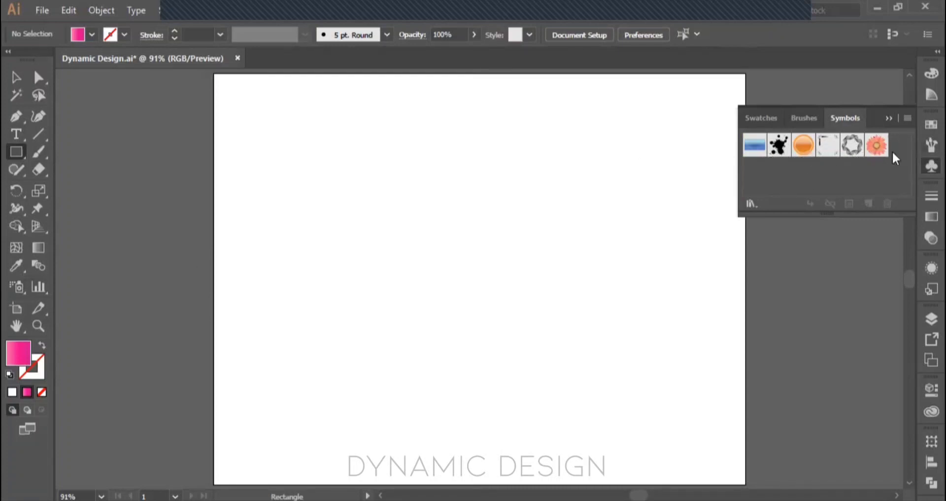
left_click(888, 119)
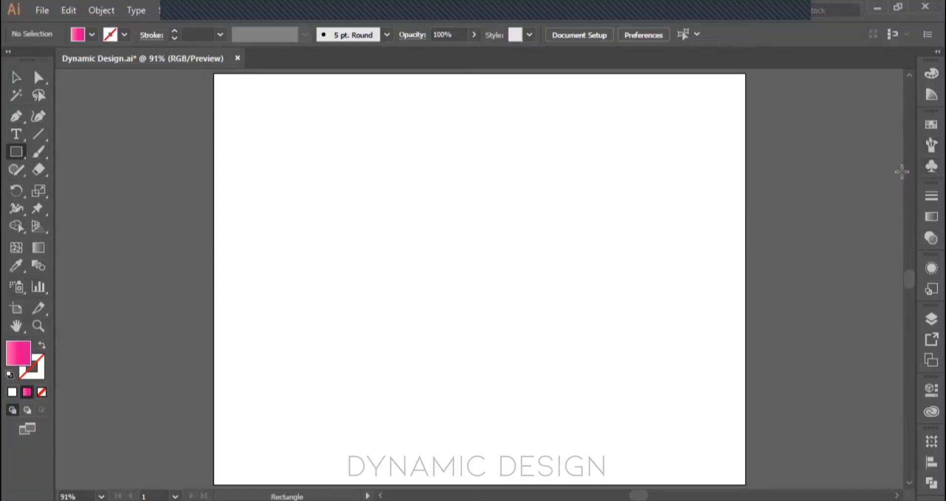
left_click(923, 196)
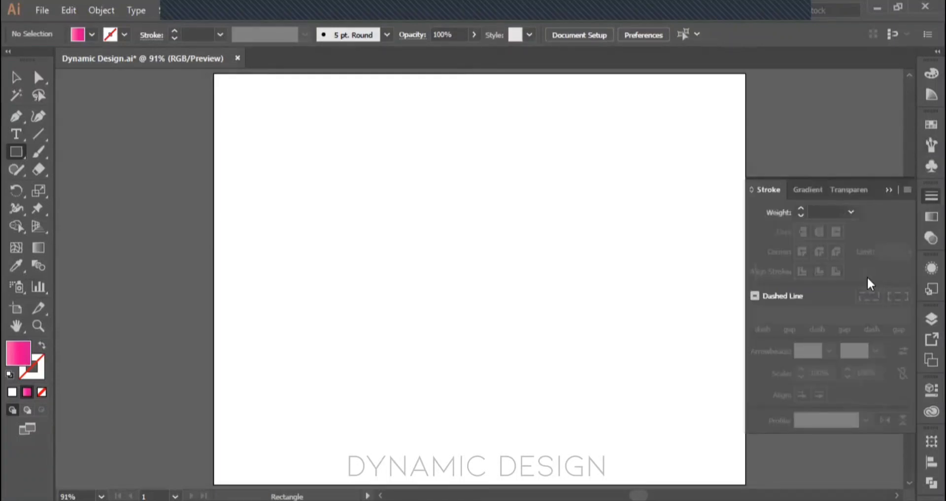
left_click(888, 191)
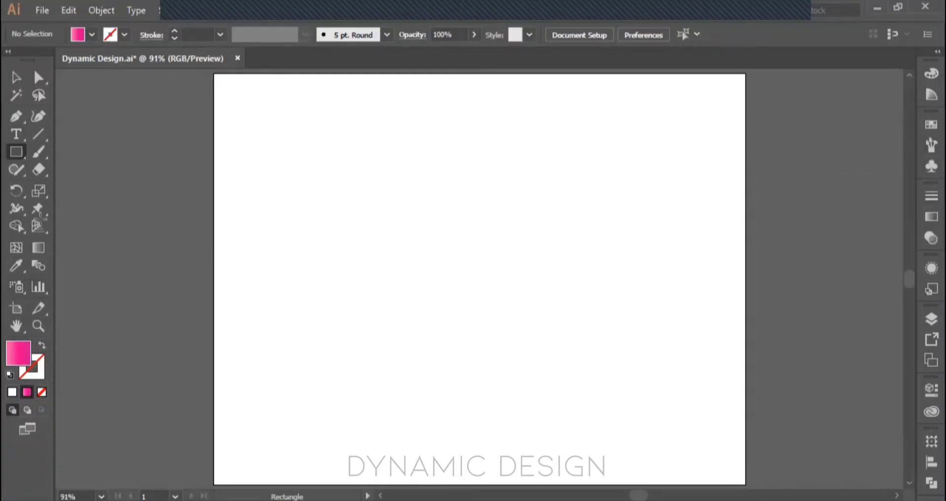
Step: Draw two horizontal lines of similar length, one above the other, in the upper part of the artboard
left_click(38, 134)
left_click_drag(326, 163, 499, 182)
left_click_drag(320, 260, 508, 260)
key("v")
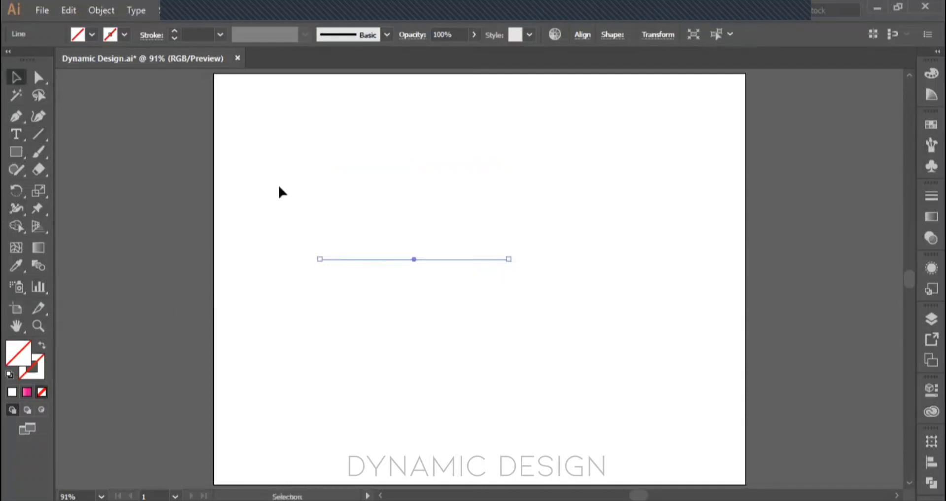
Step: Give both lines a black stroke (000000) and deselect them
mouse_move(328, 131)
left_mouse_down()
mouse_move(427, 294)
mouse_move(454, 363)
left_mouse_up()
left_click(39, 368)
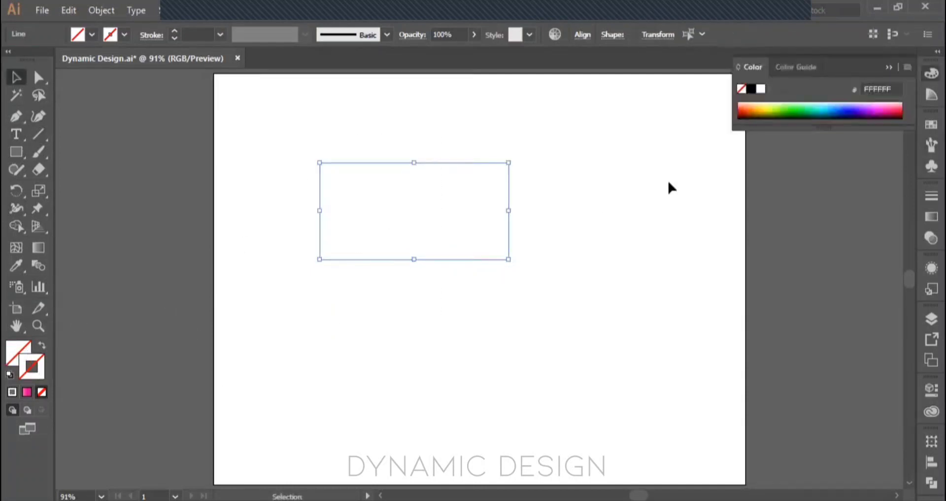
left_click(752, 89)
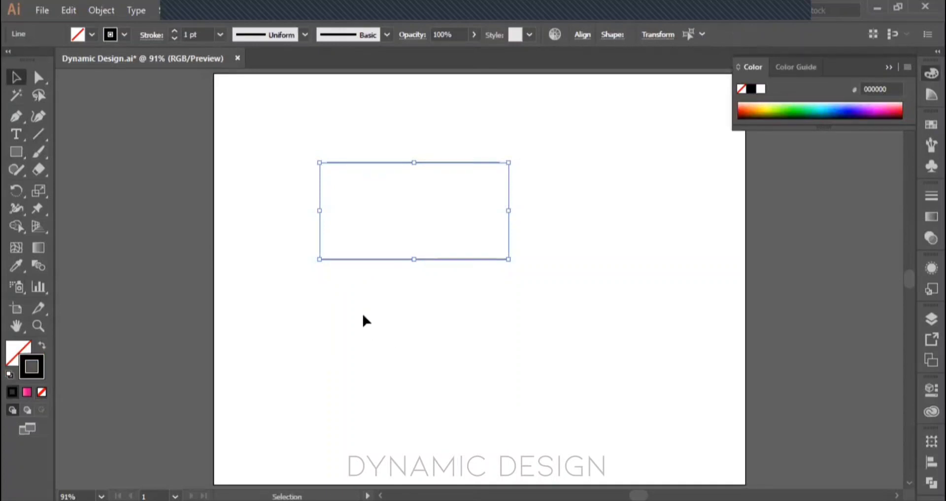
key("x")
left_click(348, 314)
left_click_drag(301, 140, 533, 321)
left_click(533, 321)
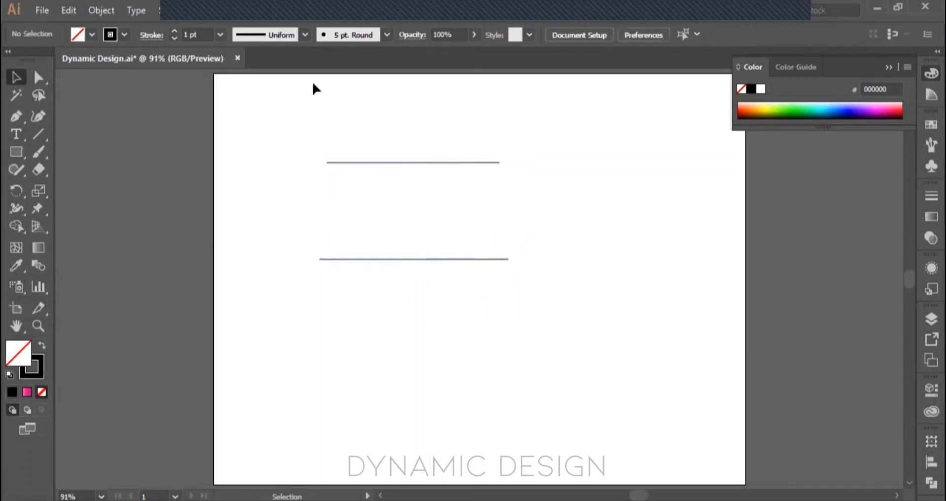
Step: Set the stroke weight of both lines to 17 pt, close the color settings and deselect the lines
left_click_drag(269, 109, 448, 279)
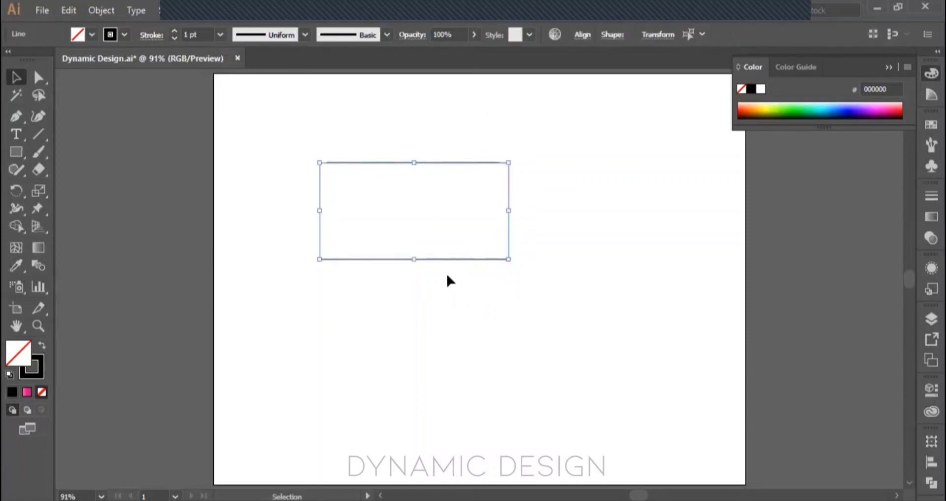
left_click(174, 31)
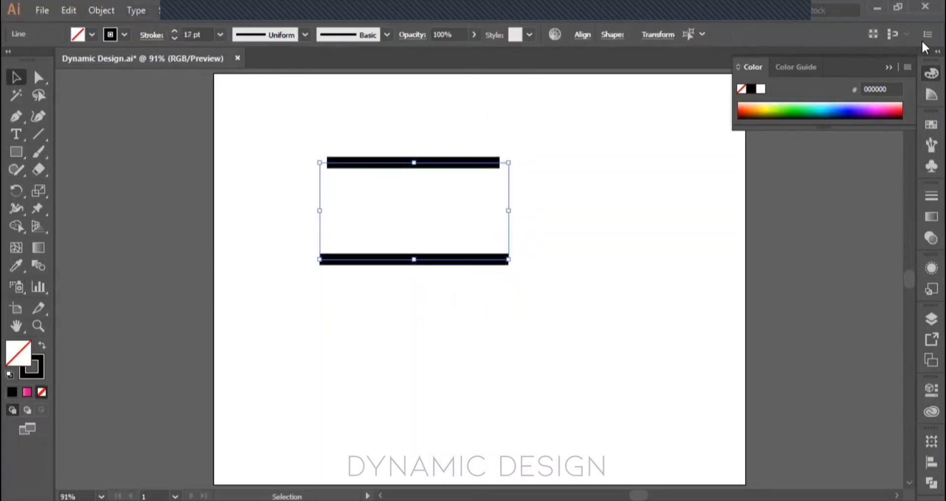
left_click(888, 68)
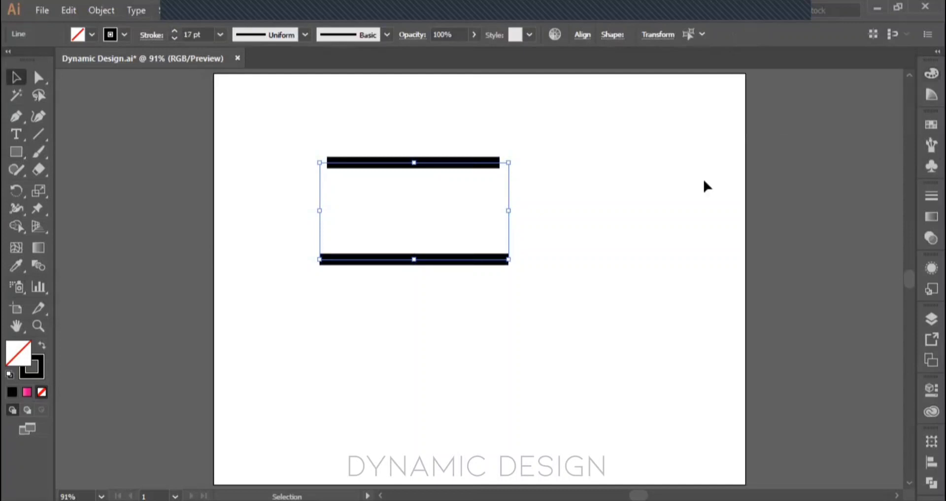
left_click(631, 200)
scroll(631, 200, "up", 2)
left_click_drag(603, 200, 637, 218)
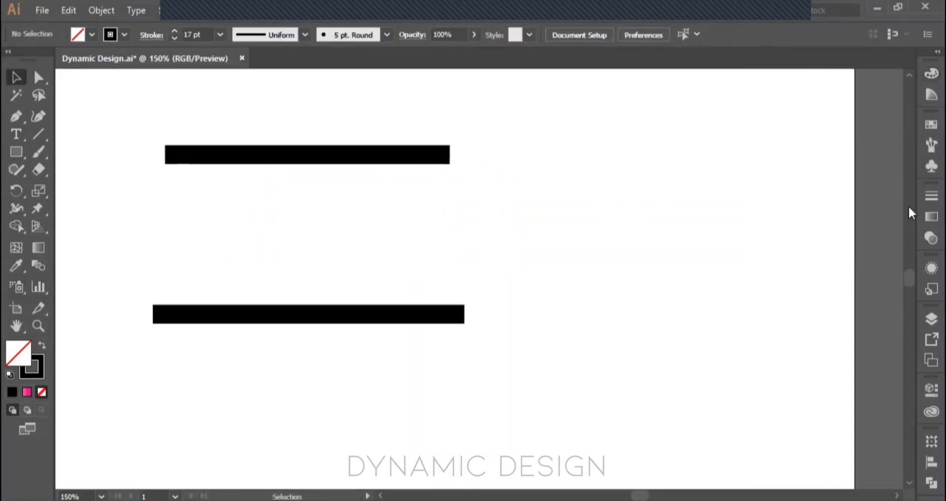
Step: Try the round cap on both lines, and apply the projecting cap to them
left_click(923, 197)
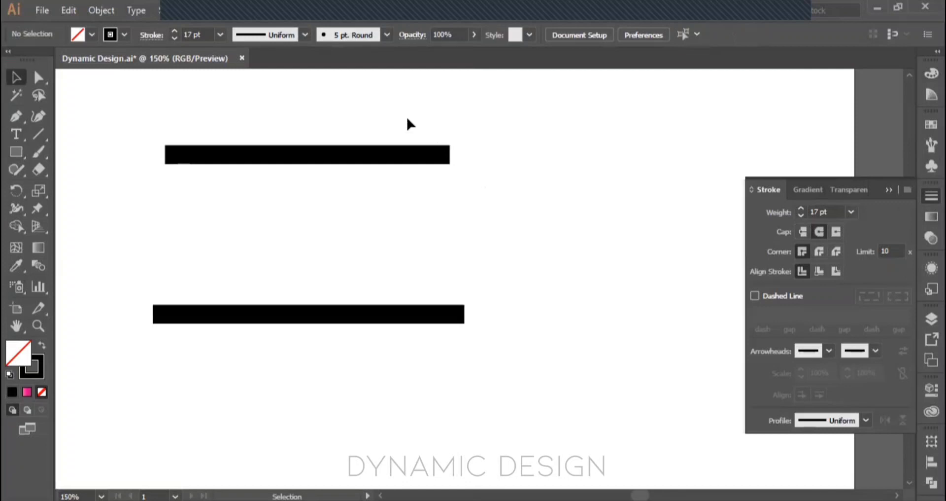
left_click_drag(408, 119, 488, 328)
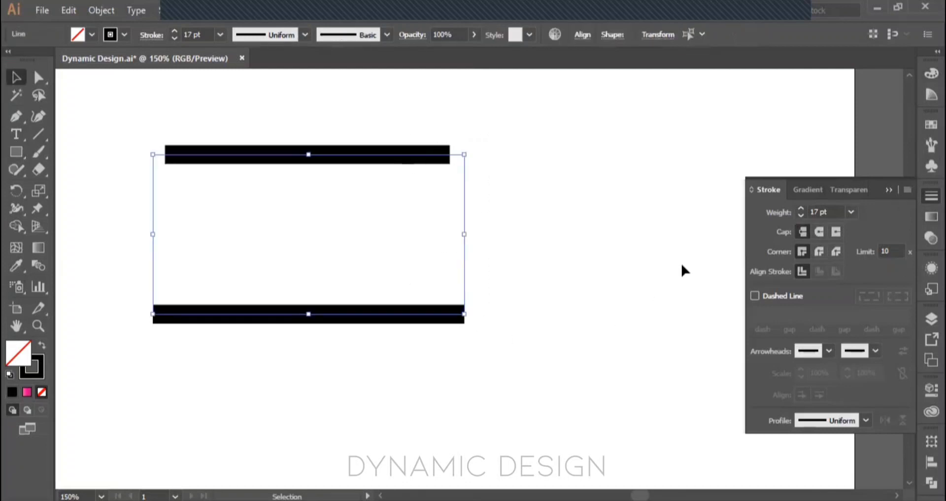
left_click(820, 231)
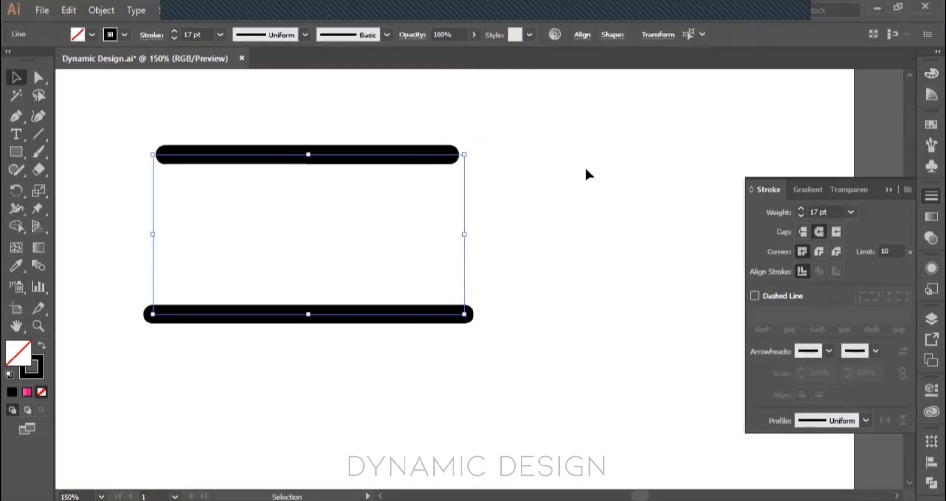
left_click(836, 231)
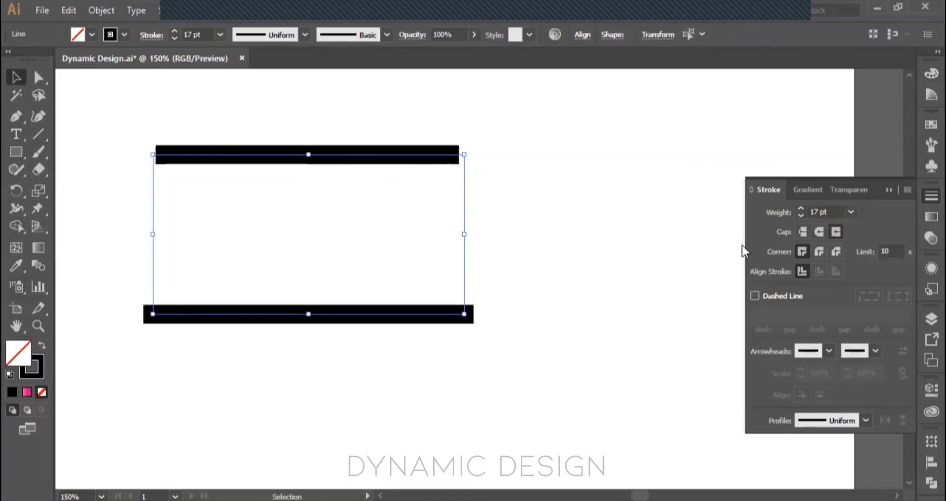
left_click(516, 198)
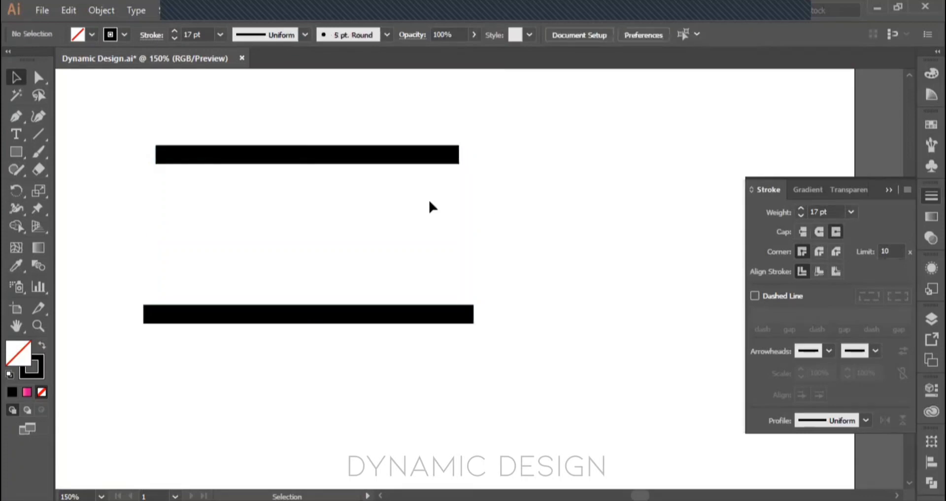
Step: Switch the upper line to a butt cap, inspect its end point up close, and restore the projecting cap
left_click(416, 156)
left_click(492, 185)
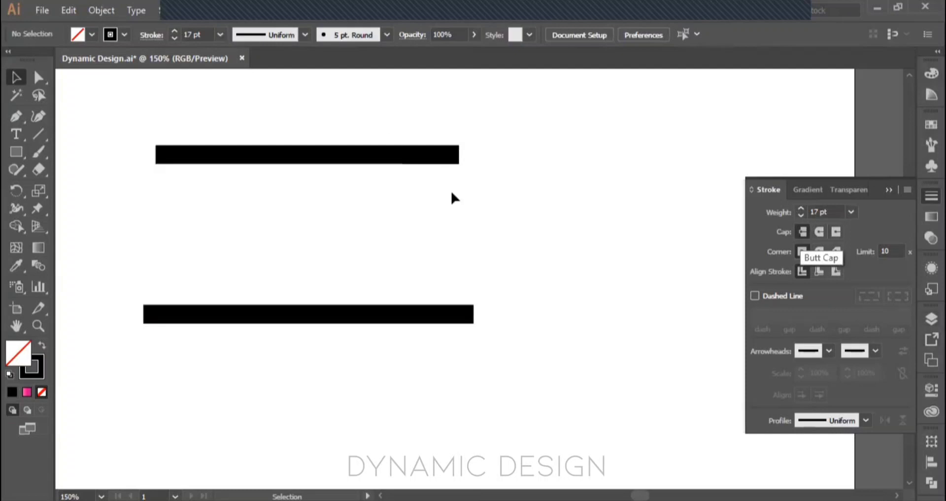
left_click(450, 157)
left_click(802, 230)
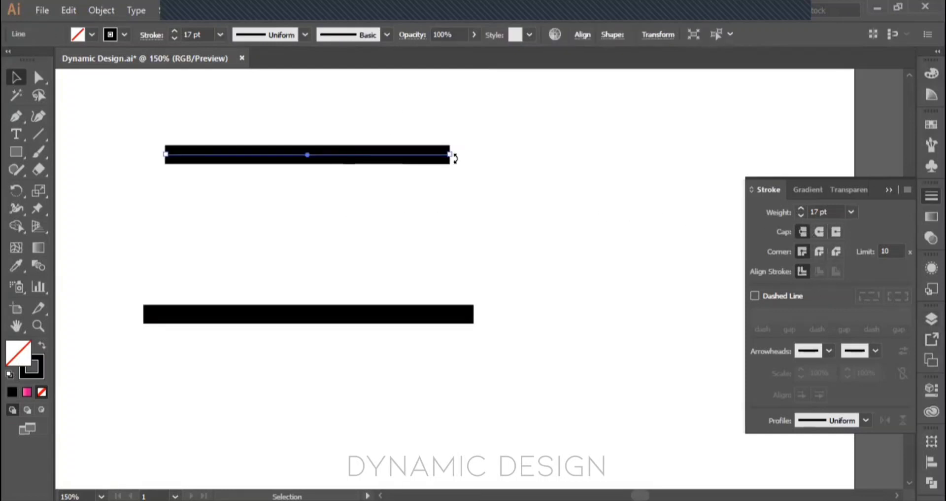
scroll(451, 153, "up", 4)
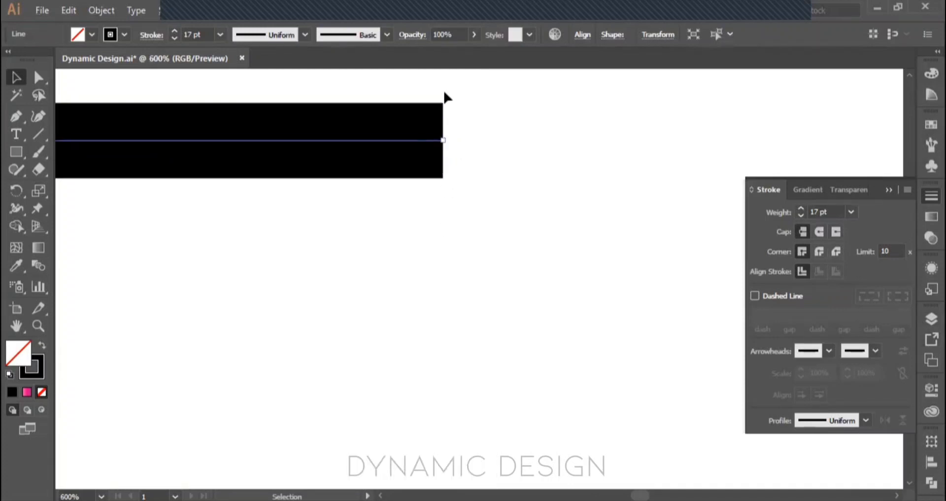
left_click(835, 231)
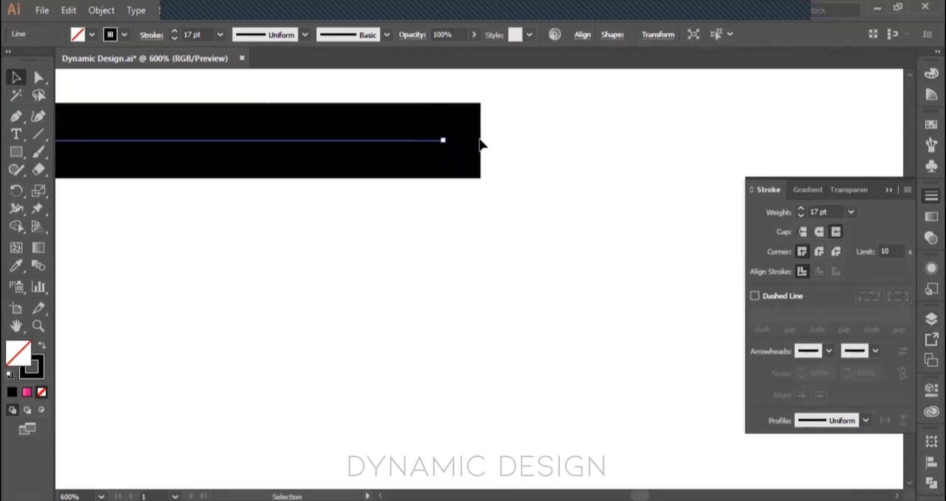
scroll(439, 188, "down", 2)
scroll(414, 235, "down", 2)
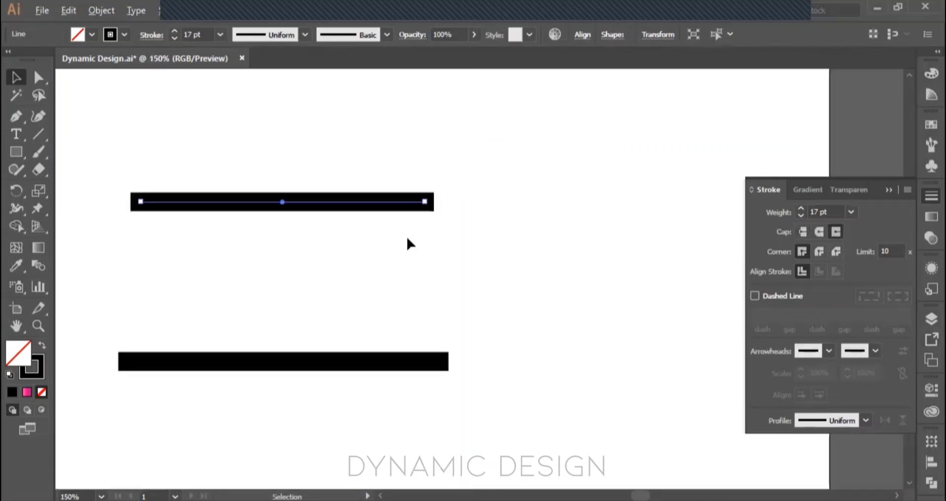
left_click(496, 254)
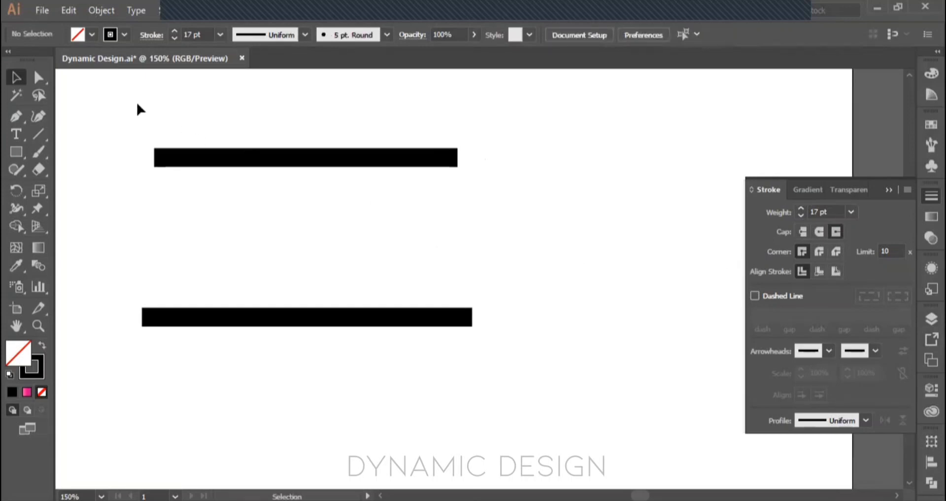
Step: Draw a small unfilled rectangle with the 17 pt black stroke, to the right of the two lines
mouse_move(134, 109)
left_mouse_down()
mouse_move(273, 184)
mouse_move(536, 205)
left_mouse_up()
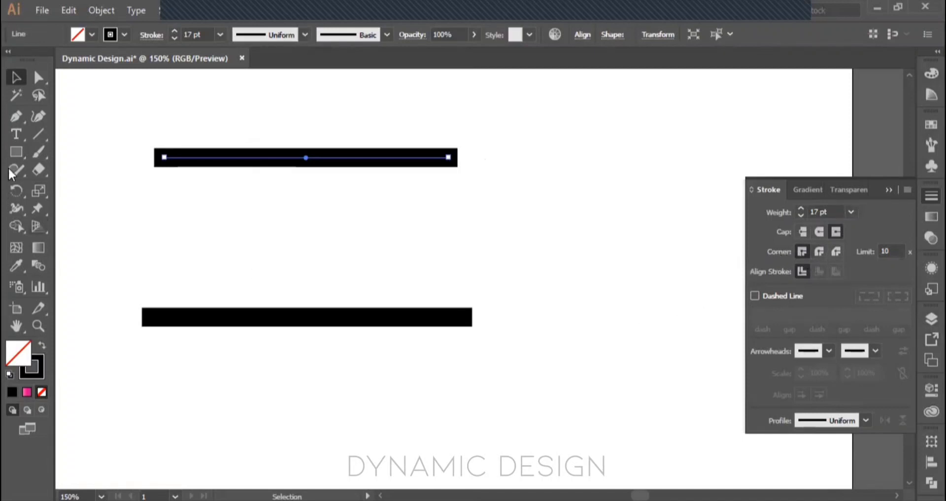
left_click(17, 152)
left_click_drag(489, 205, 598, 266)
scroll(523, 257, "up", 3)
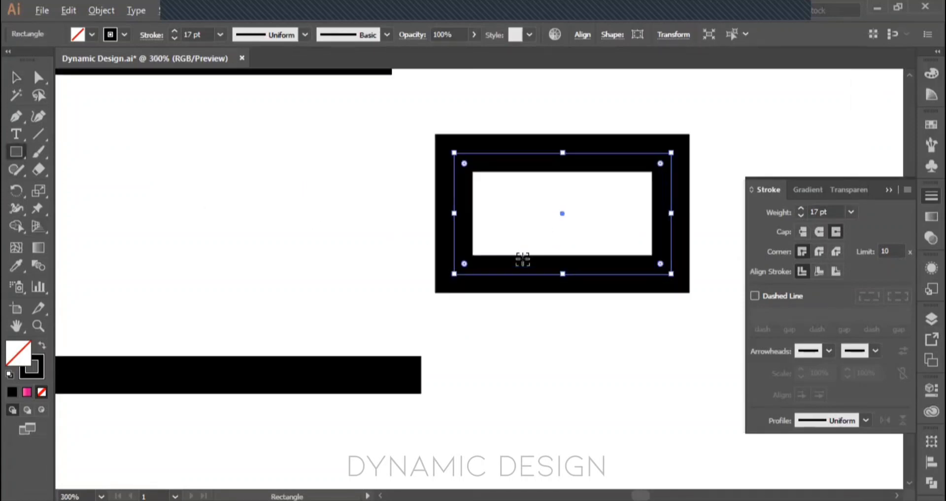
Step: Try the round join and bevel join on the rectangle's corners, and return to the miter join
left_click(818, 252)
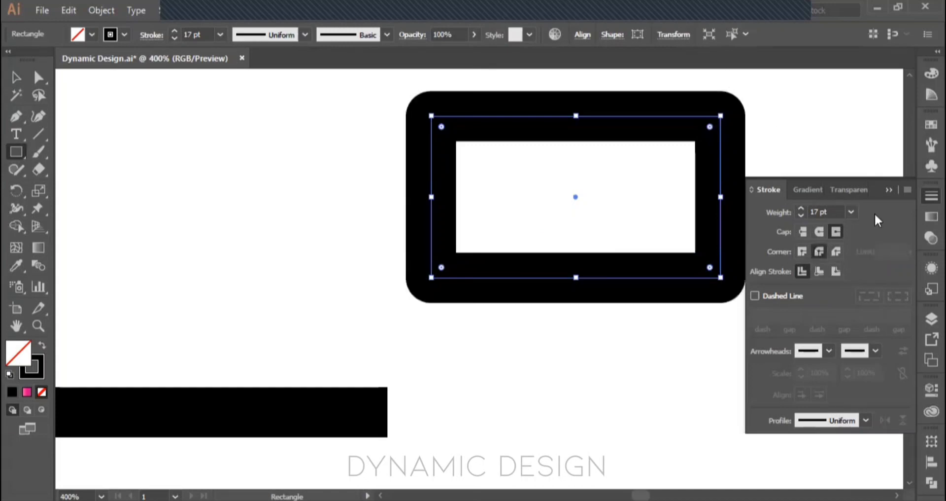
left_click(837, 252)
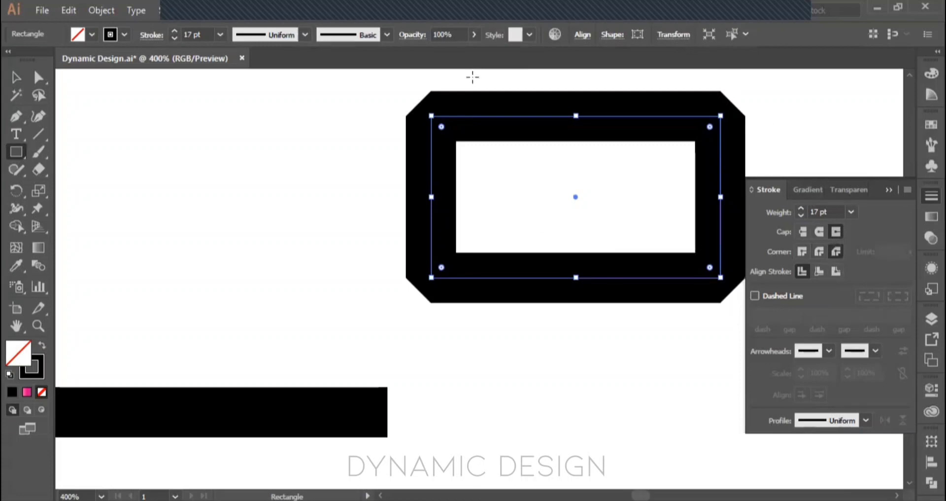
left_click(803, 252)
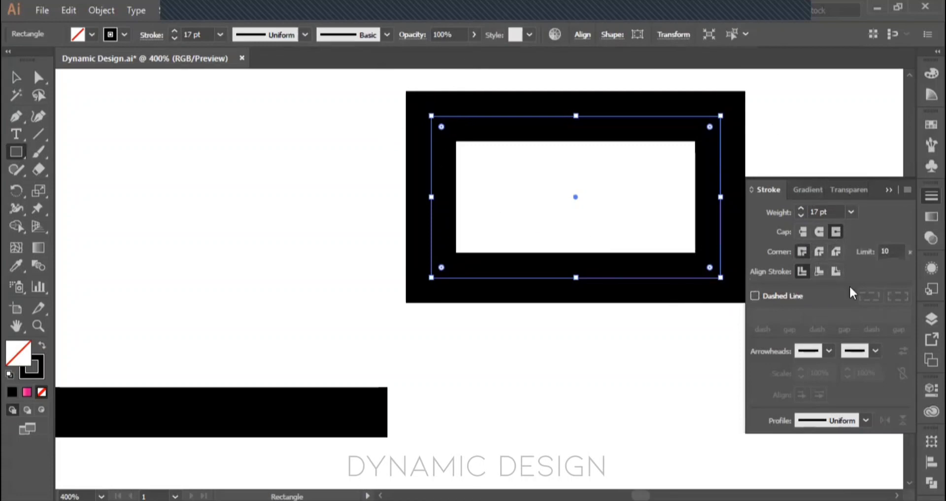
Step: Try the inside, outside and center stroke alignments on the rectangle, and set its stroke to align inside
left_click(819, 272)
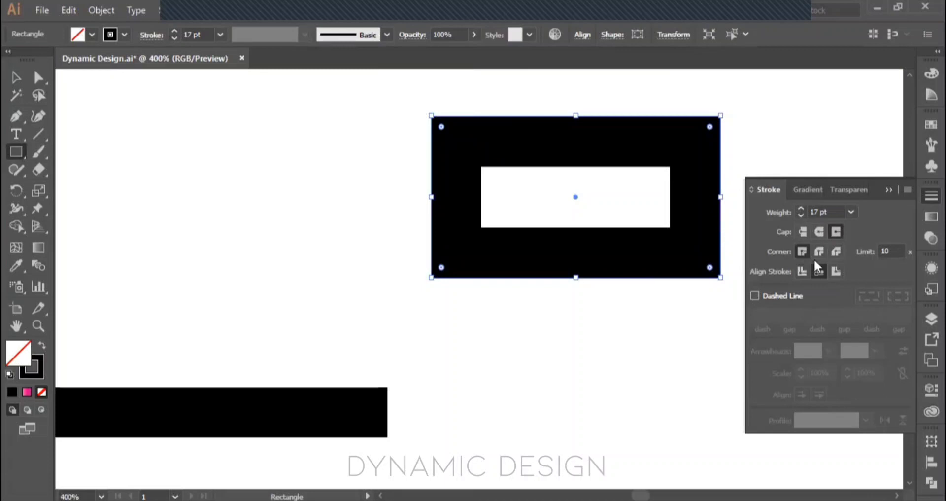
left_click(835, 271)
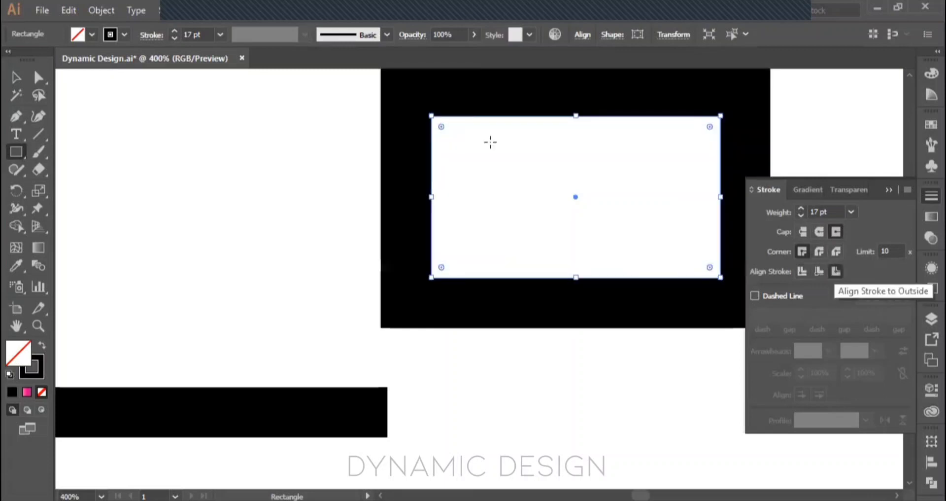
scroll(490, 158, "down", 1)
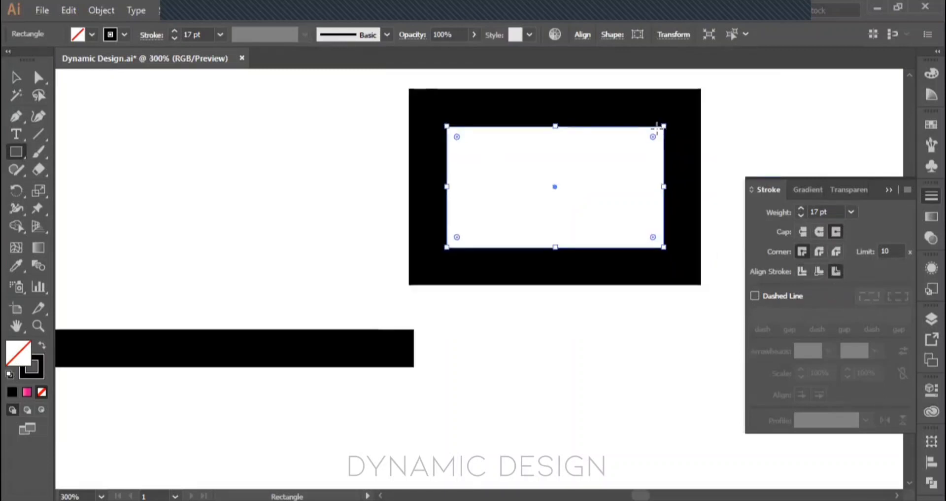
left_click(802, 271)
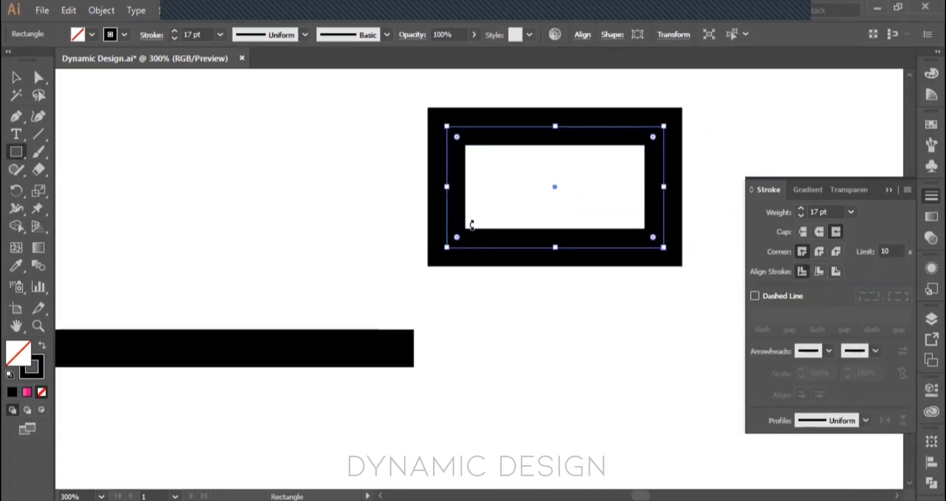
left_click(819, 271)
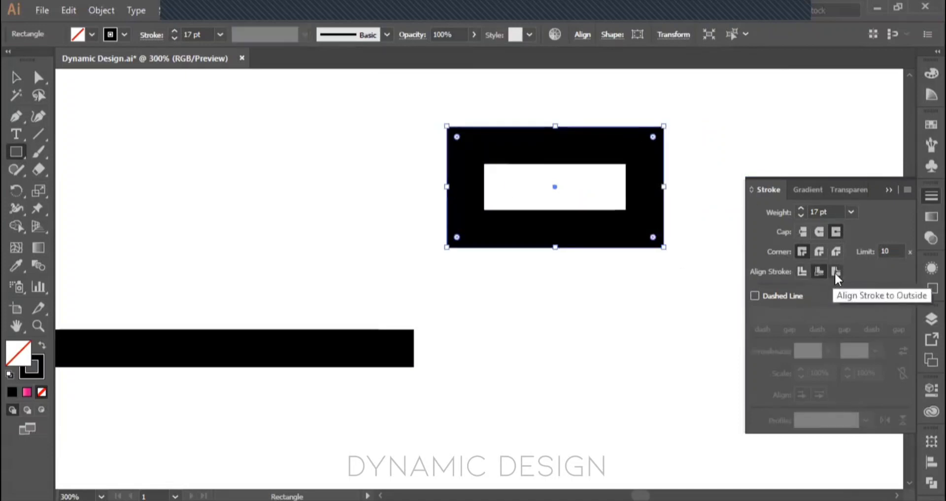
Step: Align the small rectangle's stroke to the outside
left_click(835, 271)
scroll(634, 267, "down", 2)
key("v")
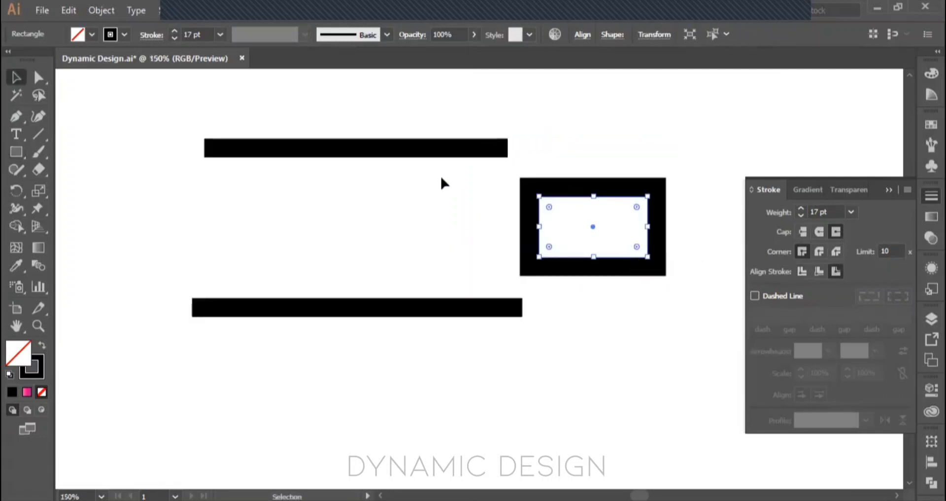
Step: Delete the small rectangle beside the two lines and return the stroke alignment to center
left_click(443, 150)
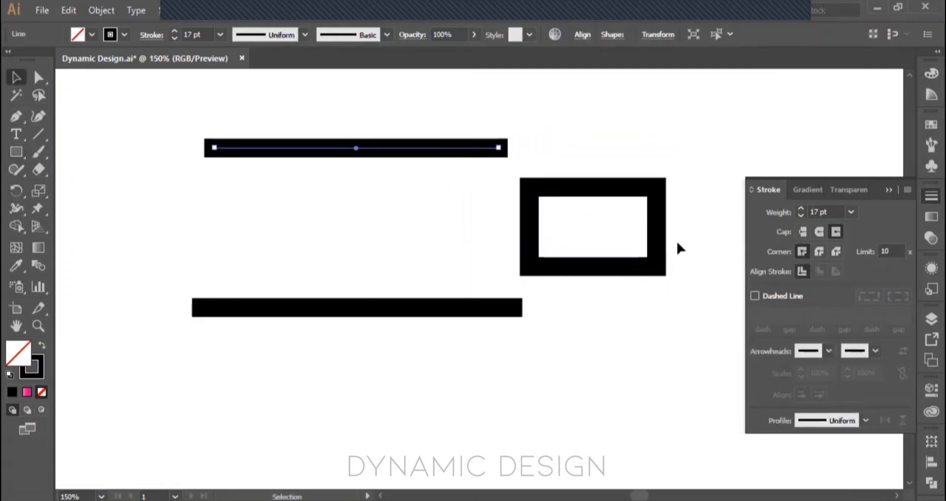
left_click_drag(706, 310, 634, 224)
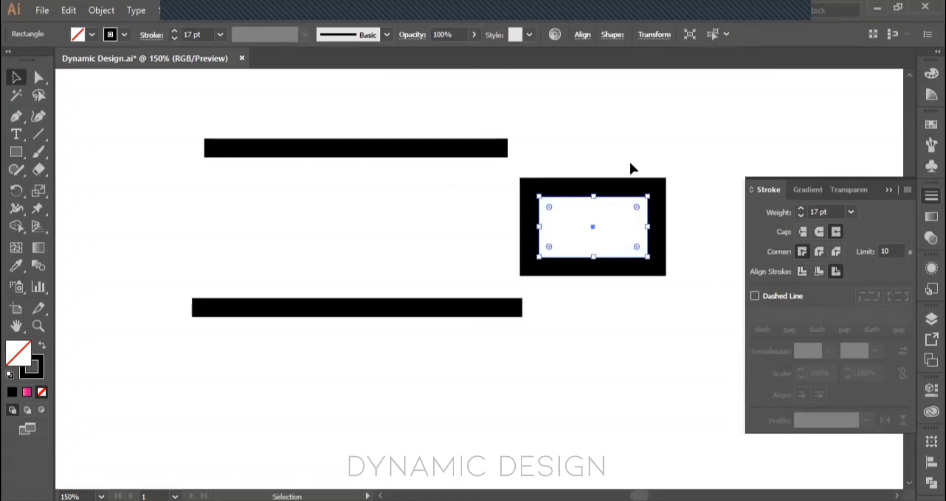
key("ctrl+shift+a")
left_click(659, 256)
key("Delete")
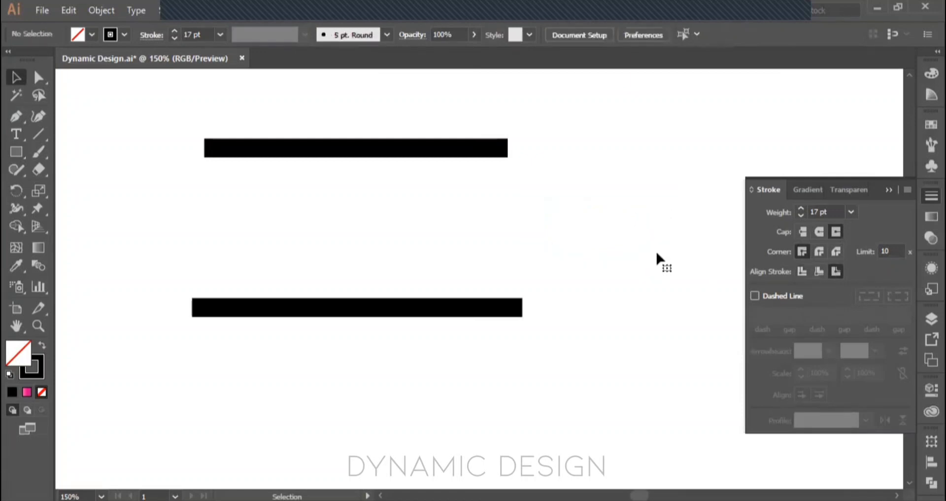
left_click(798, 269)
Step: Turn the upper line into a dashed line with a dash length of 41 pt
left_click_drag(327, 109, 430, 217)
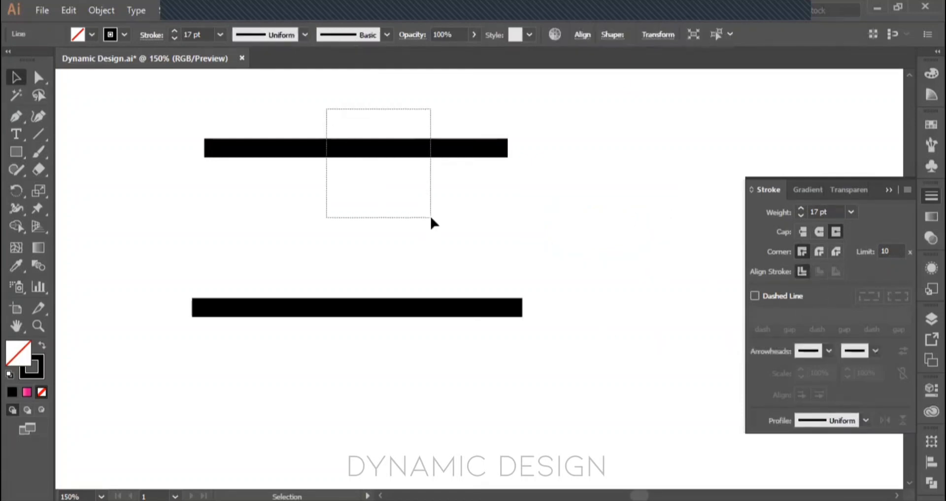
left_click(755, 295)
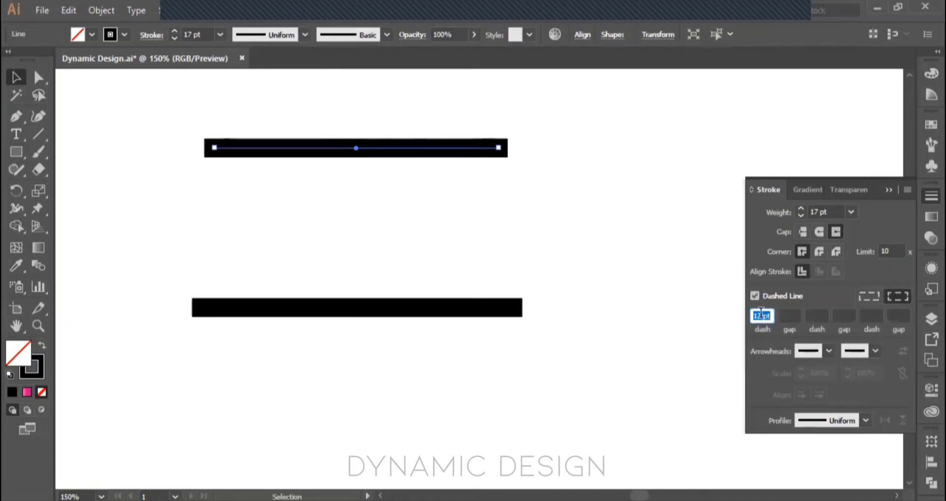
left_click(763, 315)
key("Up")
key("Up")
key("Up")
key("Up")
key("Up")
key("Up")
key("Up")
key("Up")
key("Up")
key("Up")
key("Up")
key("Up")
key("Up")
key("Up")
key("Up")
key("Up")
key("Up")
key("Up")
key("Up")
key("Up")
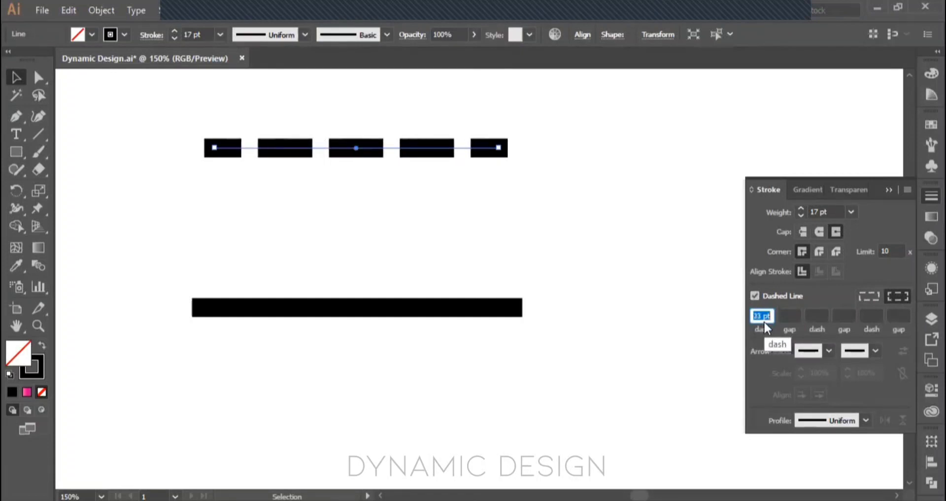
key("Up")
key("Up")
key("Up")
key("Up")
key("Up")
key("Up")
key("Up")
key("Up")
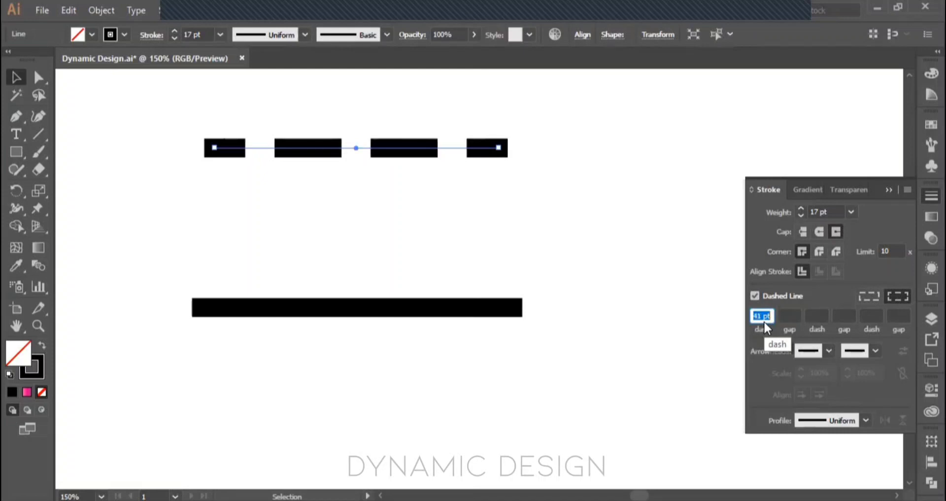
left_click(239, 105)
left_click_drag(226, 105, 574, 186)
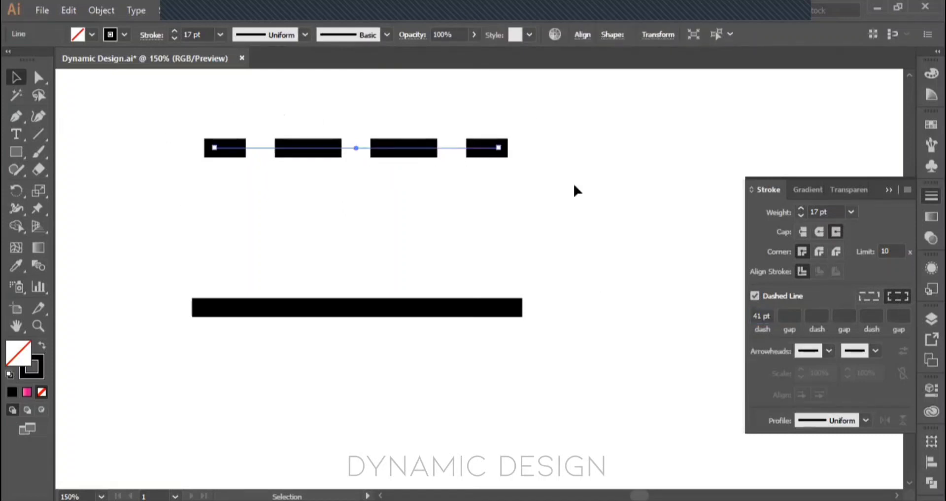
Step: Set the gap between the upper line's dashes to 112 pt
left_click(783, 316)
type("11222")
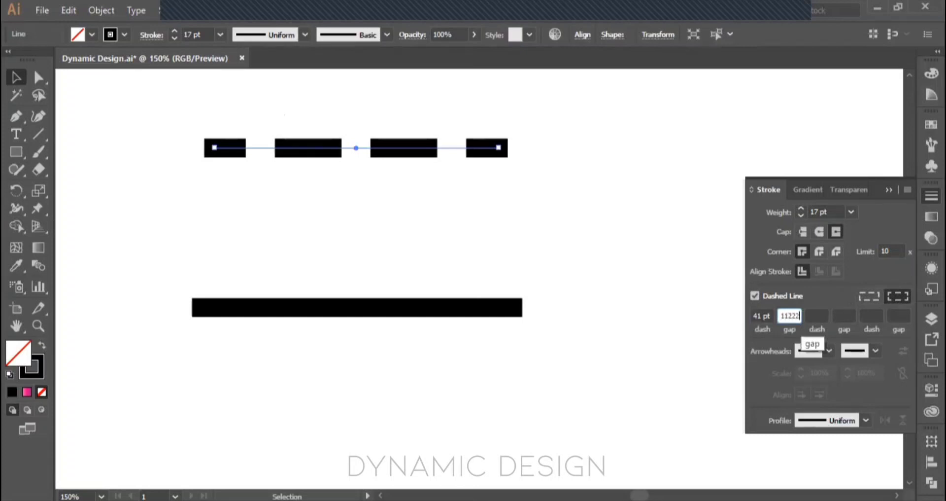
key("BackSpace")
key("BackSpace")
key("Return")
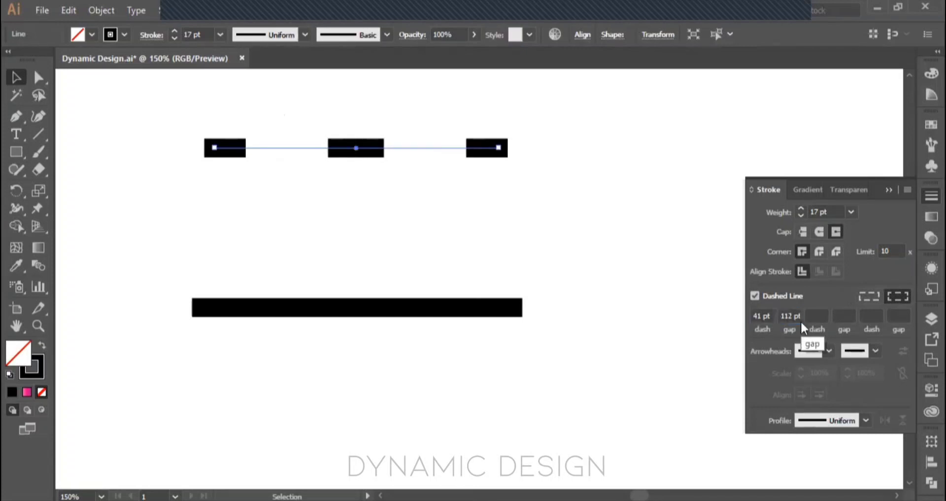
left_click(820, 315)
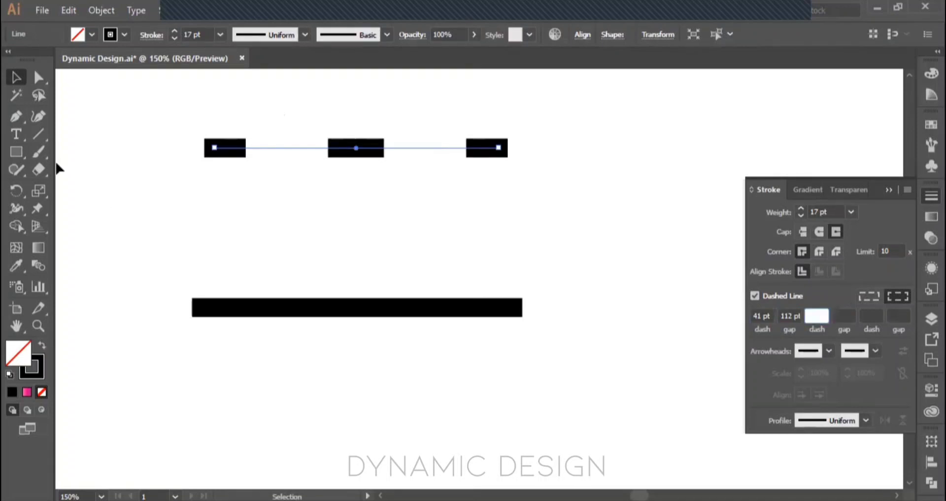
Step: Try the dashed stroke on a large rectangle drawn below the two lines, and undo the rectangle
left_click(17, 157)
mouse_move(453, 215)
left_mouse_down()
mouse_move(564, 328)
mouse_move(525, 286)
left_mouse_up()
key("ctrl+z")
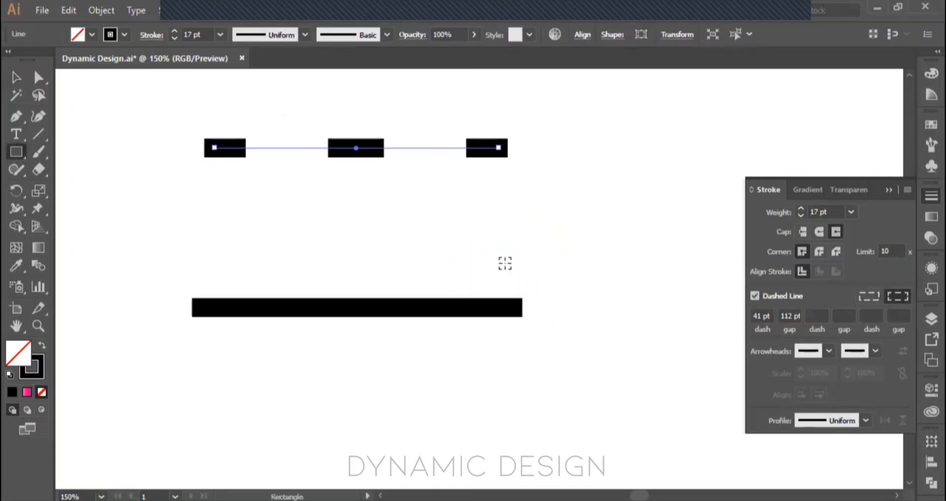
scroll(505, 262, "down", 2)
mouse_move(429, 308)
left_mouse_down()
mouse_move(593, 405)
mouse_move(603, 479)
left_mouse_up()
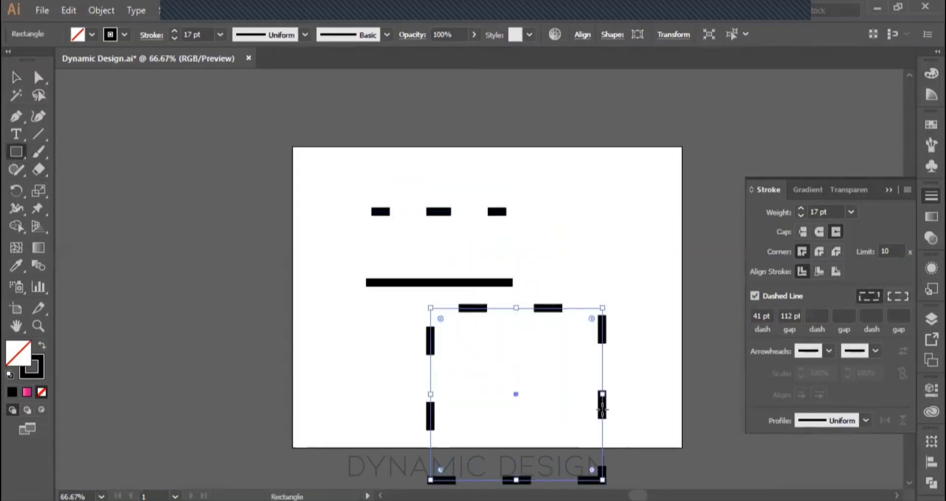
scroll(569, 354, "down", 2)
key("v")
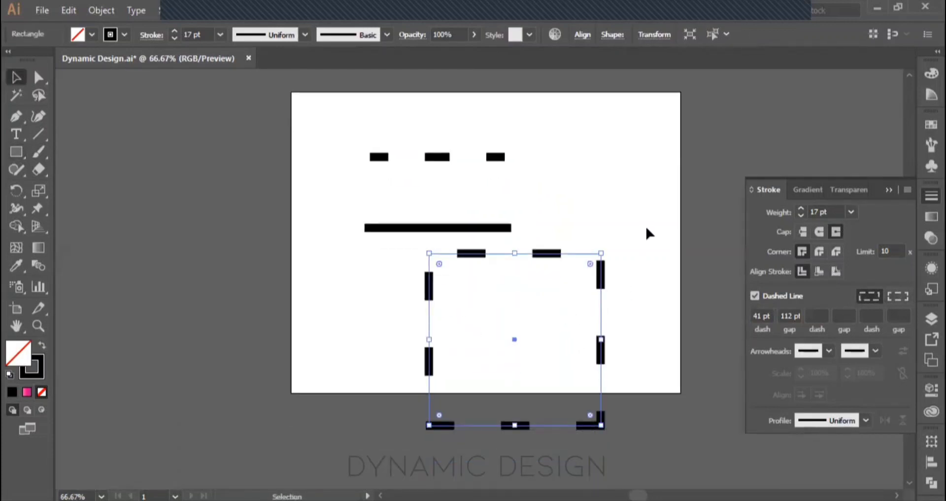
left_click(624, 314)
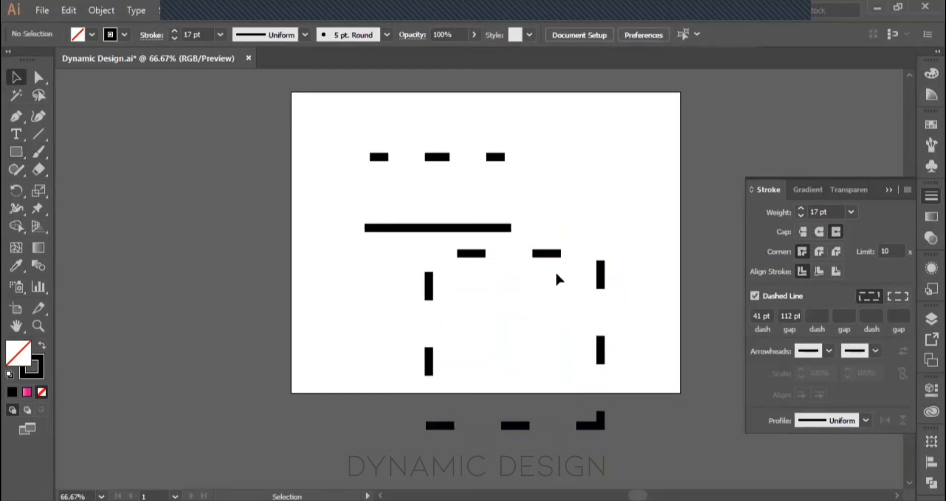
key("ctrl+z")
key("ctrl+z")
key("ctrl+z")
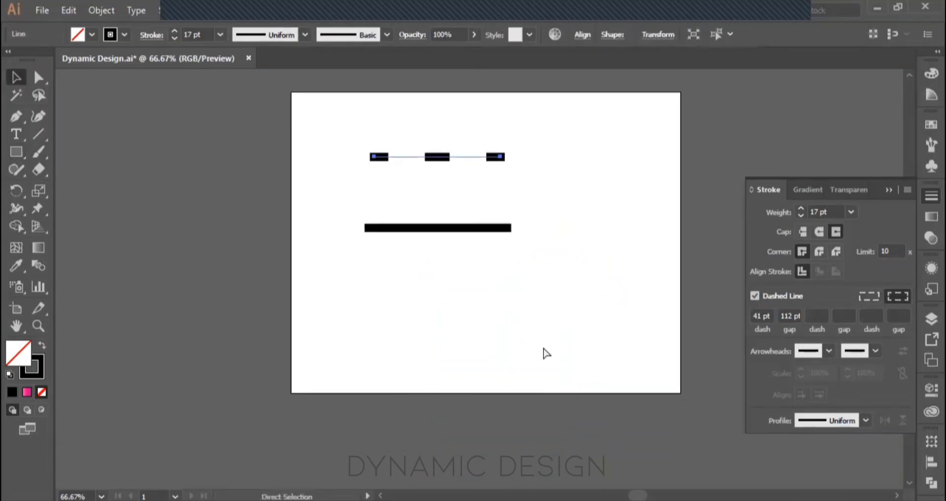
Step: Turn off the upper line's dashes, and try the Arrow 1 arrowhead at its start before removing it
left_click(756, 298)
scroll(516, 169, "up", 2)
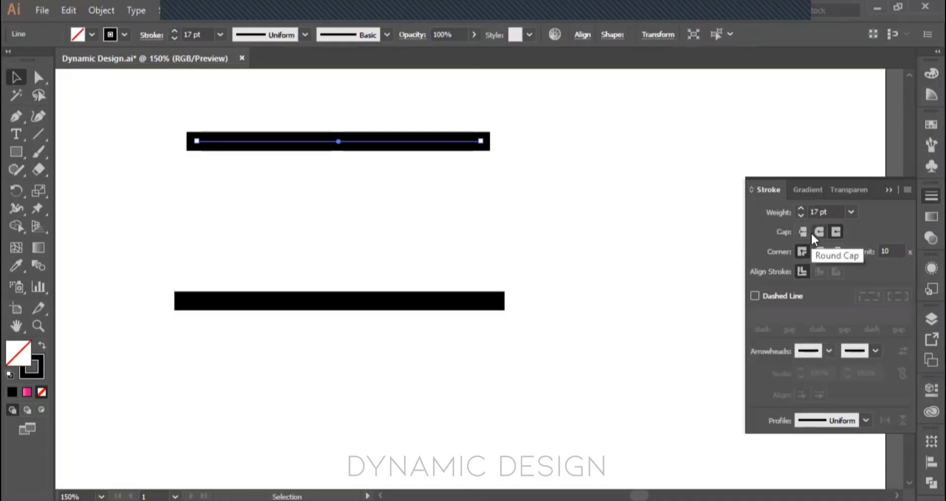
left_click(828, 351)
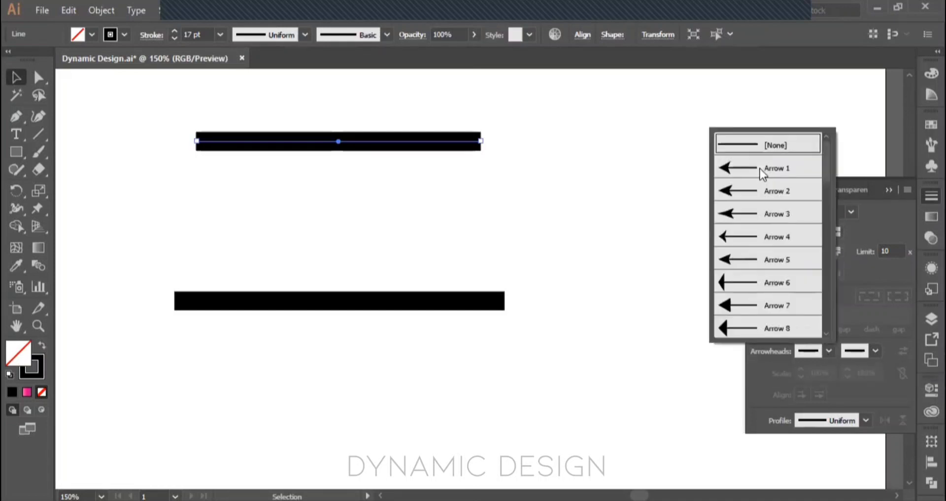
left_click(759, 165)
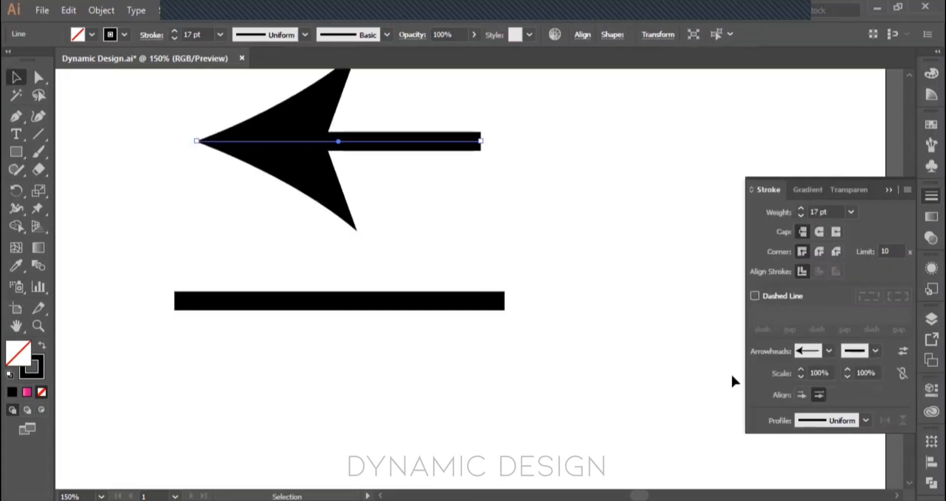
left_click(829, 351)
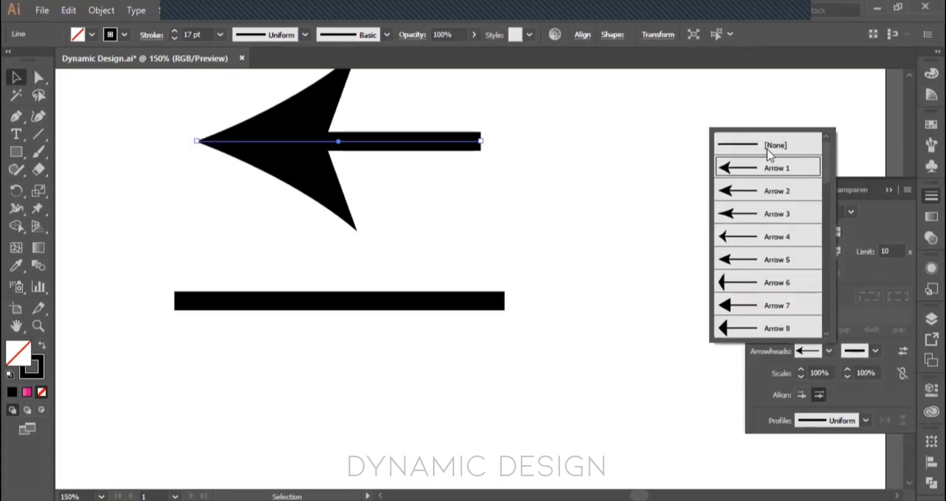
left_click(767, 149)
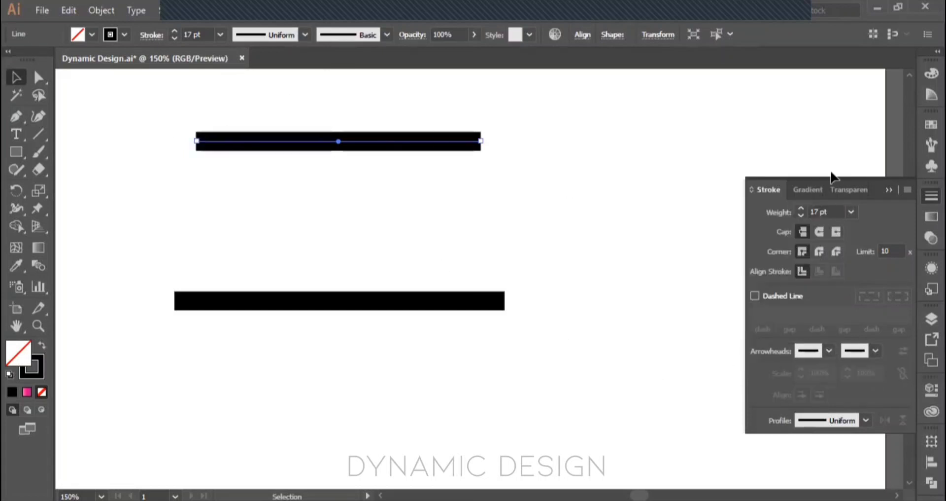
Step: Add the Arrow 1 arrowhead to the end of the upper line
left_click(877, 350)
left_click(771, 167)
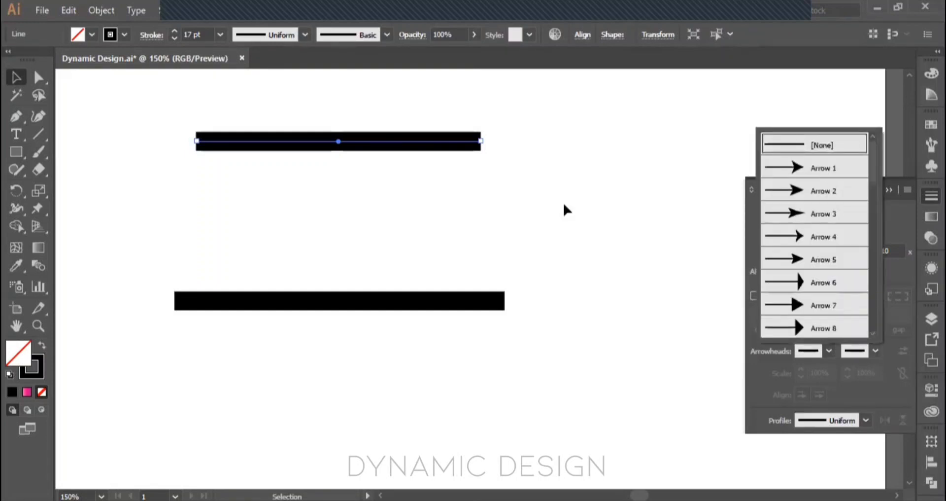
scroll(507, 200, "up", 1)
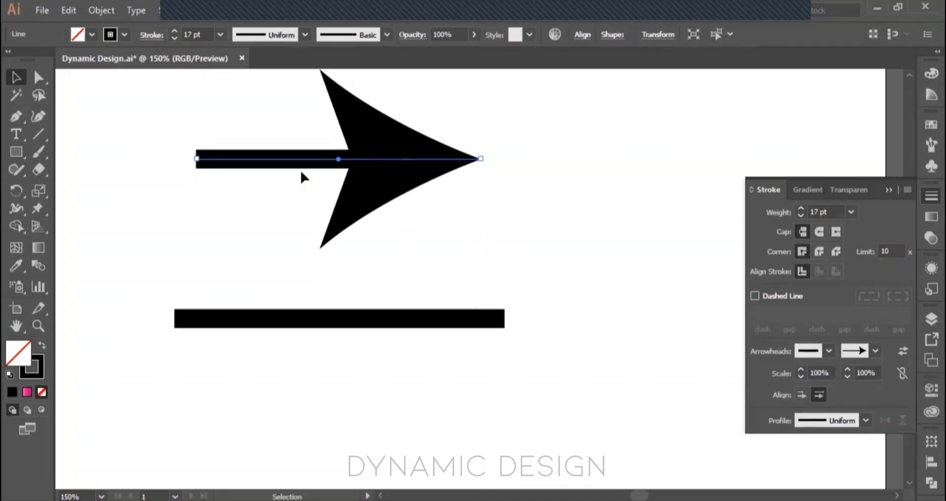
Step: Reduce the arrow line's stroke weight to 7 pt and deselect it
left_click(175, 39)
left_click(175, 38)
left_click(175, 39)
left_click(175, 39)
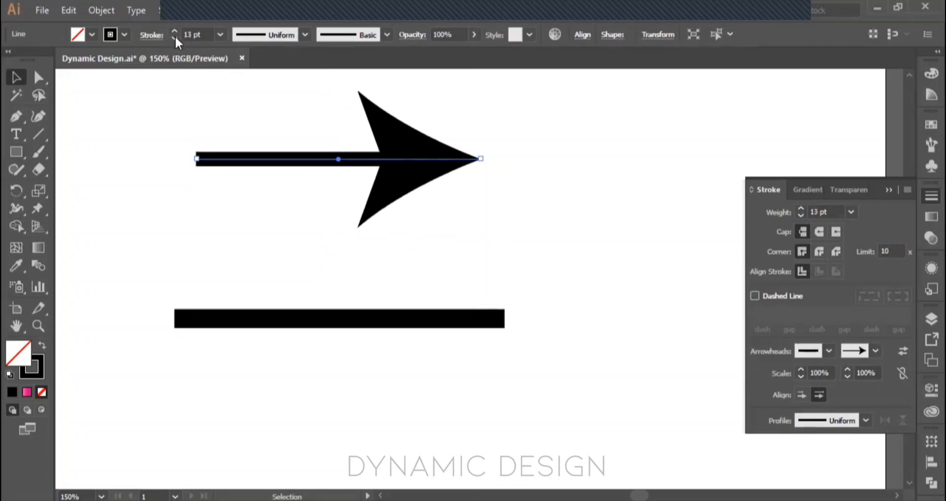
left_click(175, 38)
left_click(175, 39)
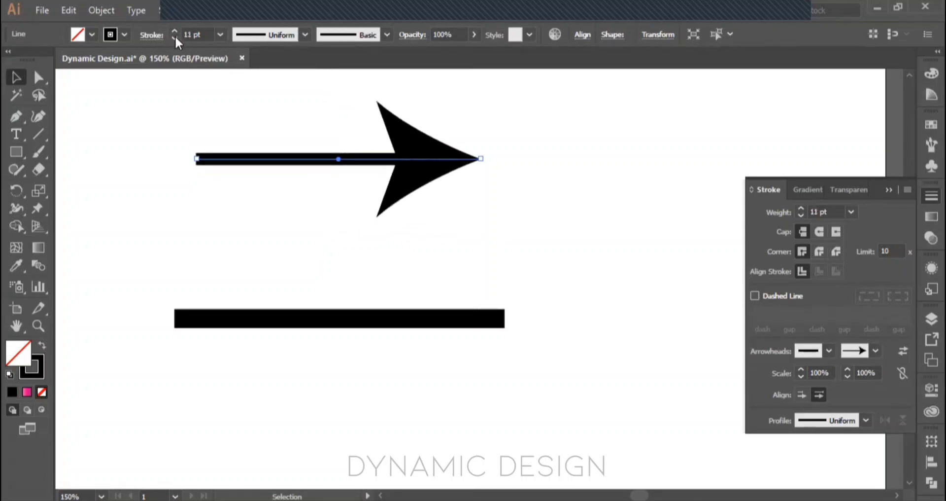
left_click(175, 39)
left_click(175, 39)
left_click(175, 39)
left_click(175, 39)
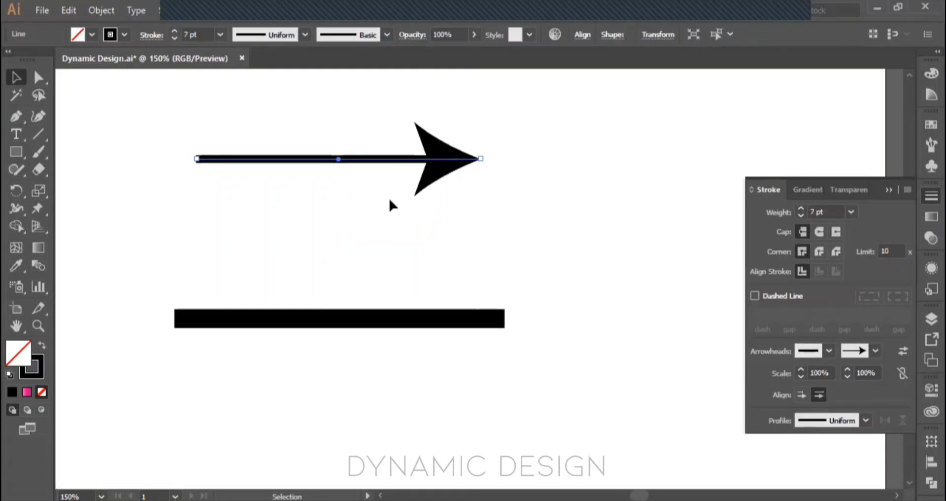
left_click(384, 214)
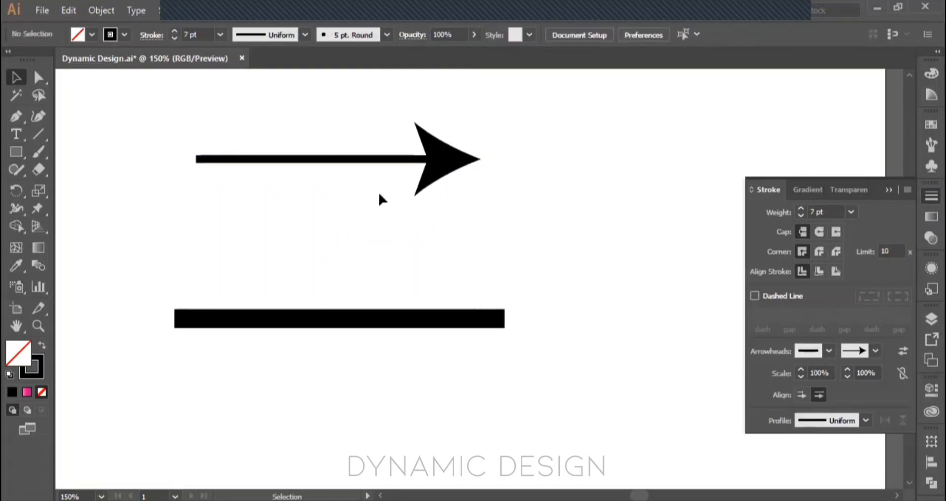
Step: Reselect the arrow line and set its stroke weight to 10 pt
left_click_drag(362, 130, 385, 191)
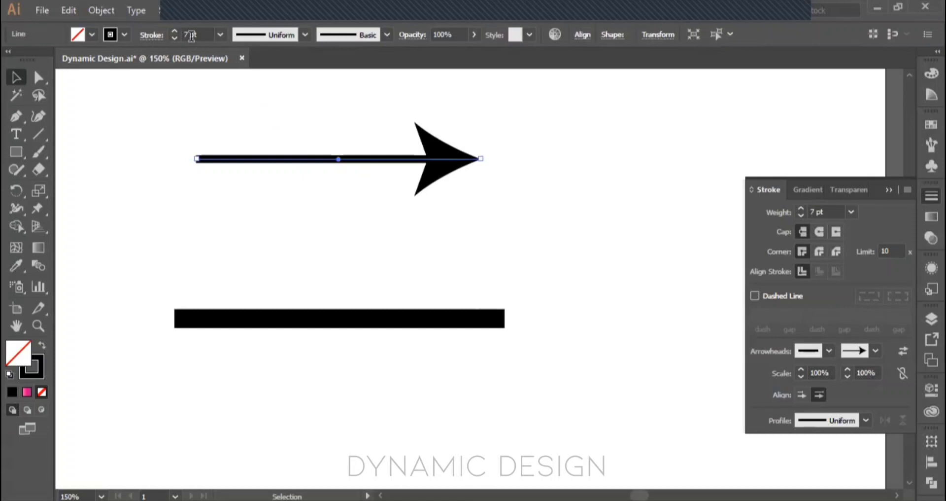
left_click(175, 31)
left_click(175, 30)
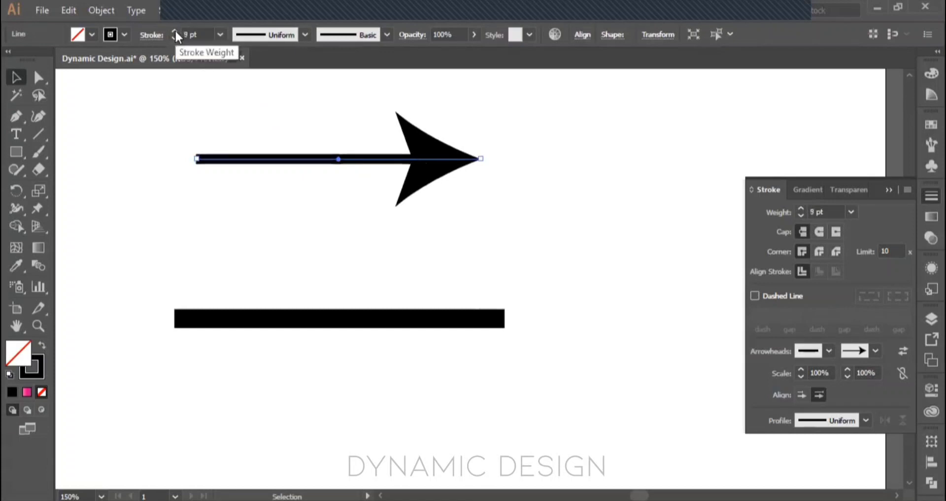
left_click(175, 31)
left_click(328, 174)
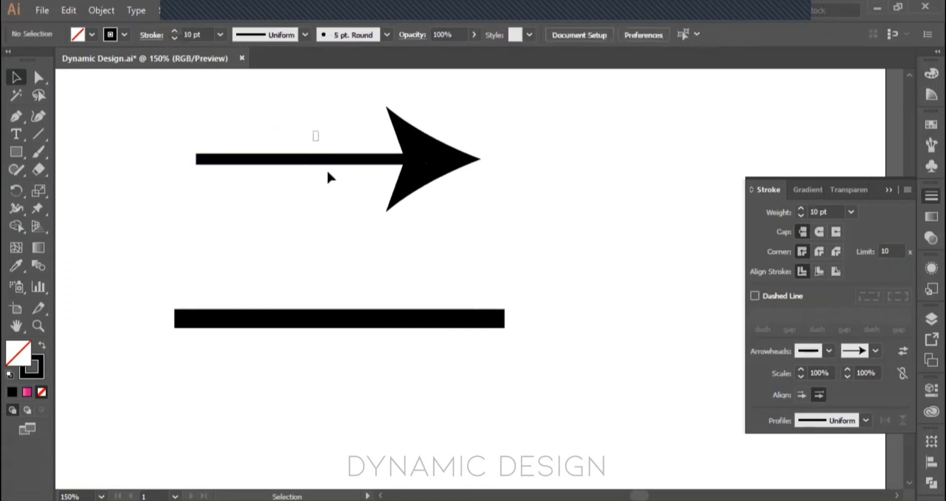
left_click_drag(328, 173, 349, 247)
Step: Scale the arrowhead at the end of the upper line down to 50%
left_click_drag(502, 214, 446, 157)
left_click(466, 175)
left_click(445, 165)
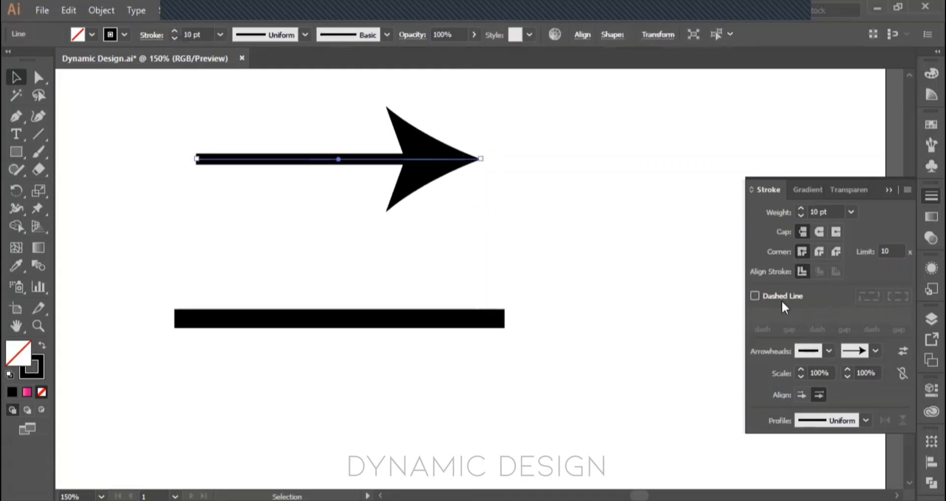
left_click(847, 377)
left_click(848, 377)
left_click(848, 377)
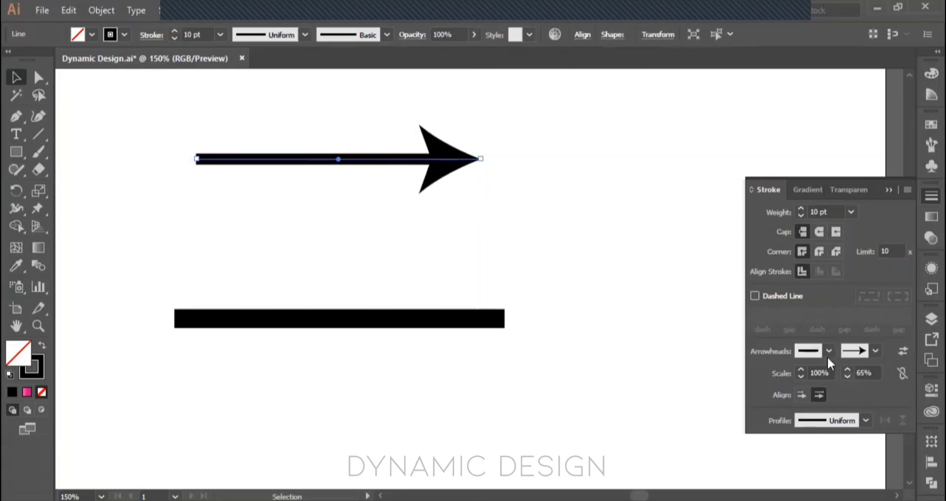
left_click(847, 377)
left_click(848, 376)
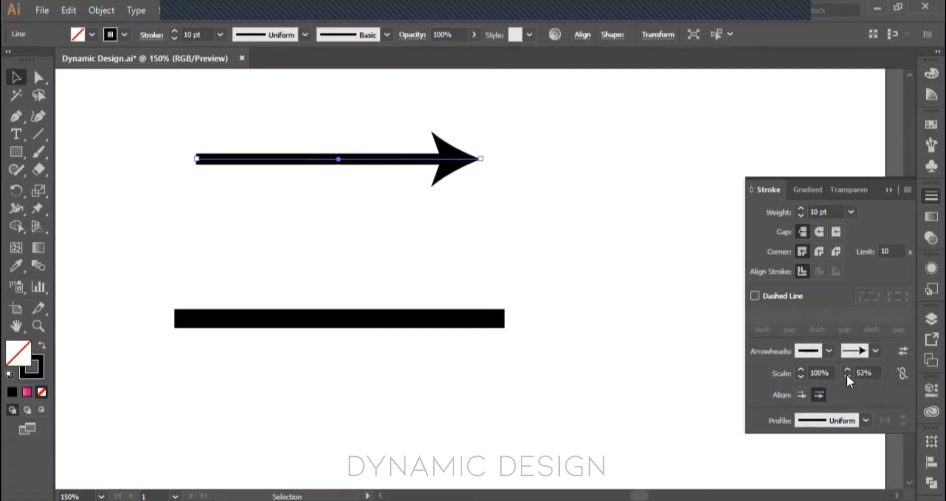
left_click(848, 376)
Step: Add the Arrow 18 arrowhead to the start of the upper arrow line
left_click(460, 223)
left_click_drag(337, 123, 475, 209)
scroll(785, 249, "down", 4)
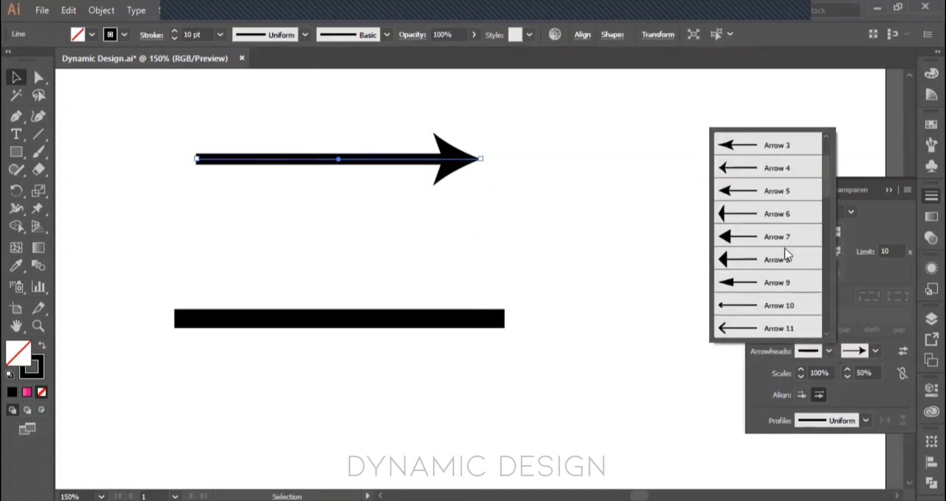
scroll(797, 276, "down", 1)
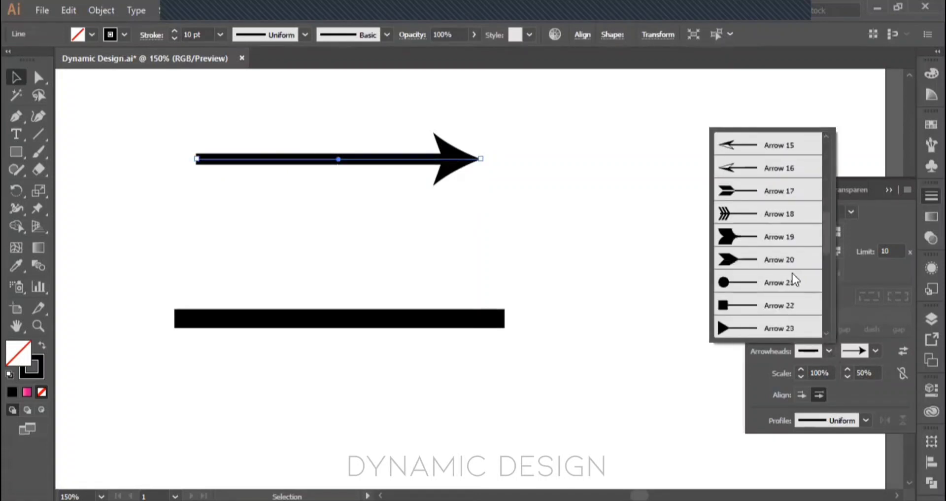
left_click(742, 212)
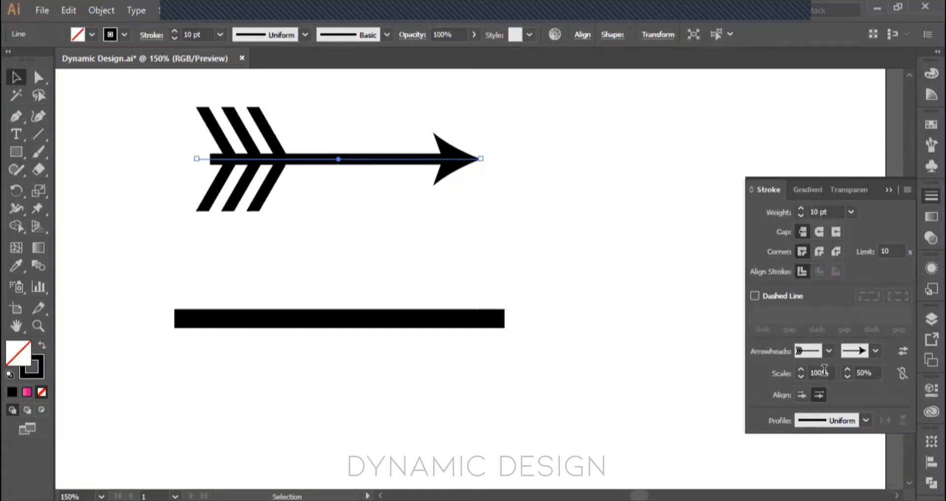
Step: Scale the start arrowhead of the upper line to 50% and deselect the line
double_click(819, 371)
type("50")
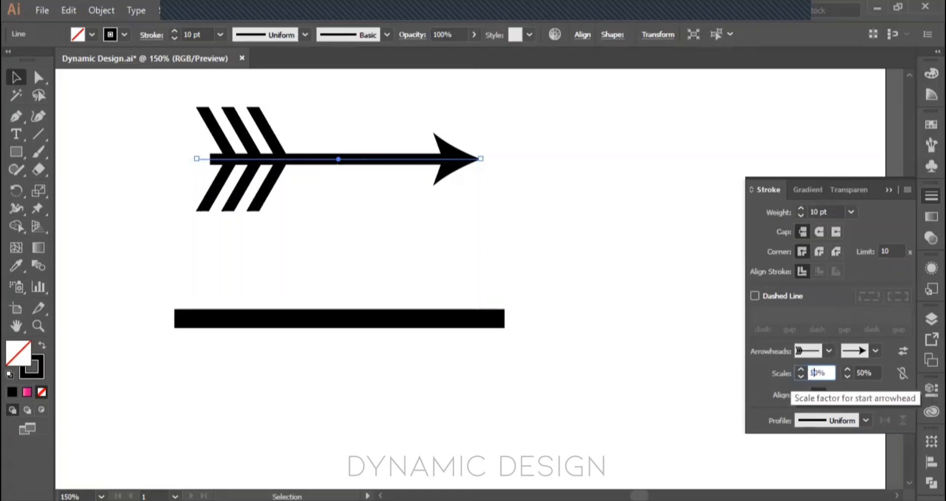
key("Return")
left_click(453, 241)
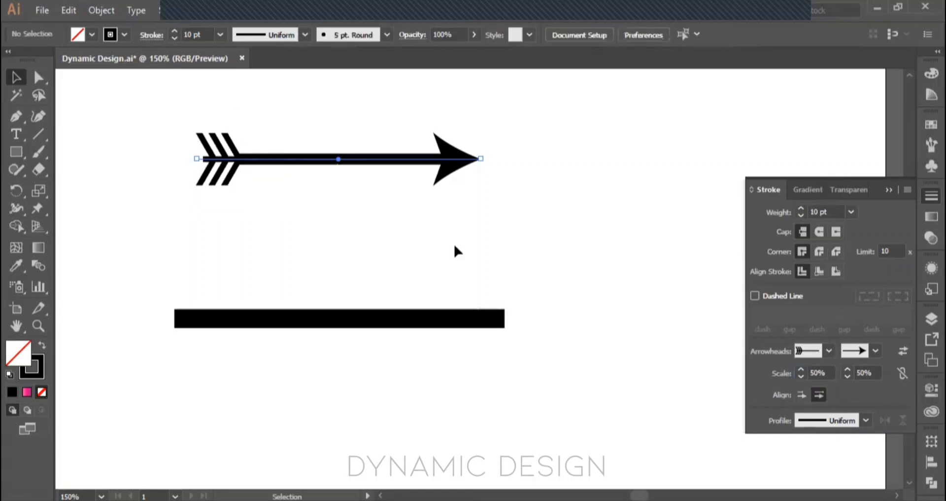
left_click(237, 173)
left_click(600, 251)
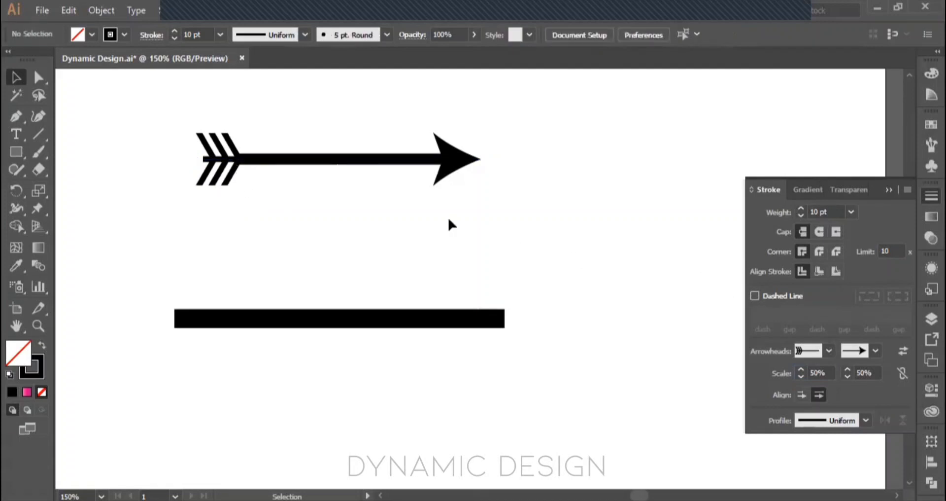
Step: Reselect the upper line, increase its start arrowhead scale to 66%, and deselect it
left_click(231, 175)
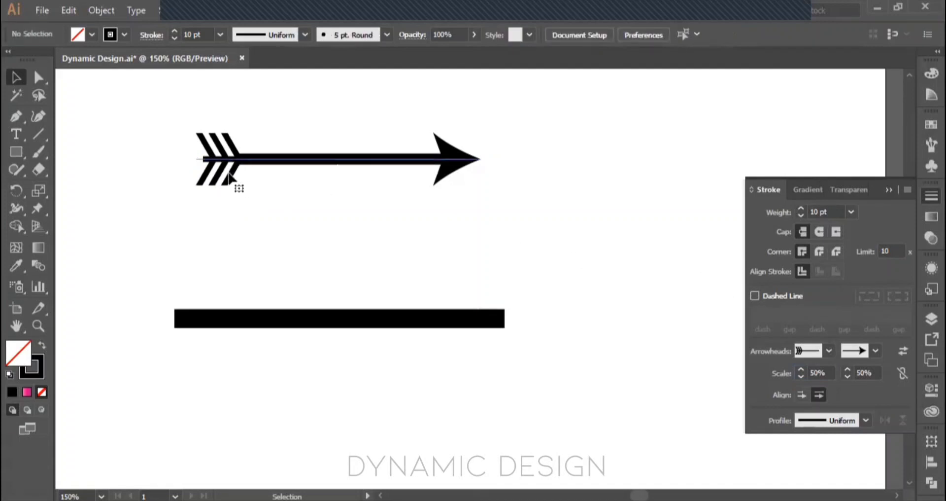
left_click(799, 369)
left_click(800, 368)
left_click(800, 369)
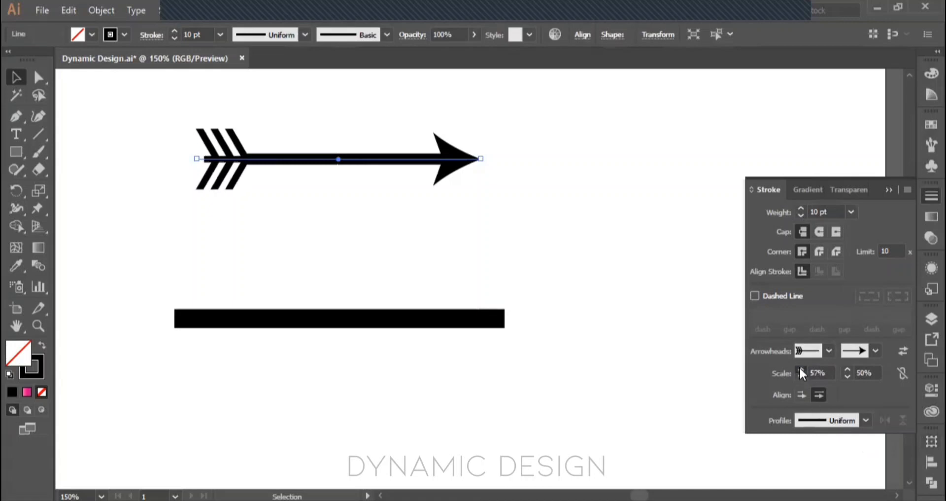
left_click(800, 369)
left_click(800, 368)
left_click(800, 369)
left_click(800, 369)
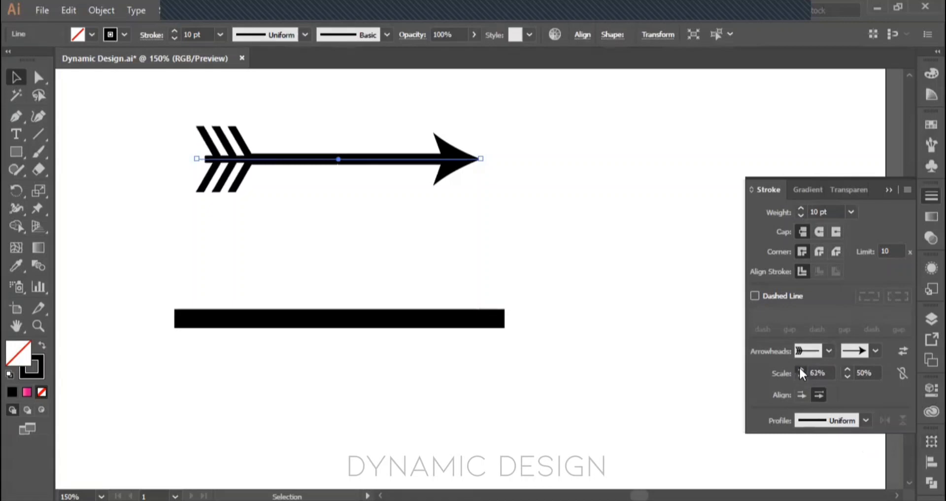
left_click(800, 368)
left_click(800, 368)
left_click(800, 368)
left_click(620, 302)
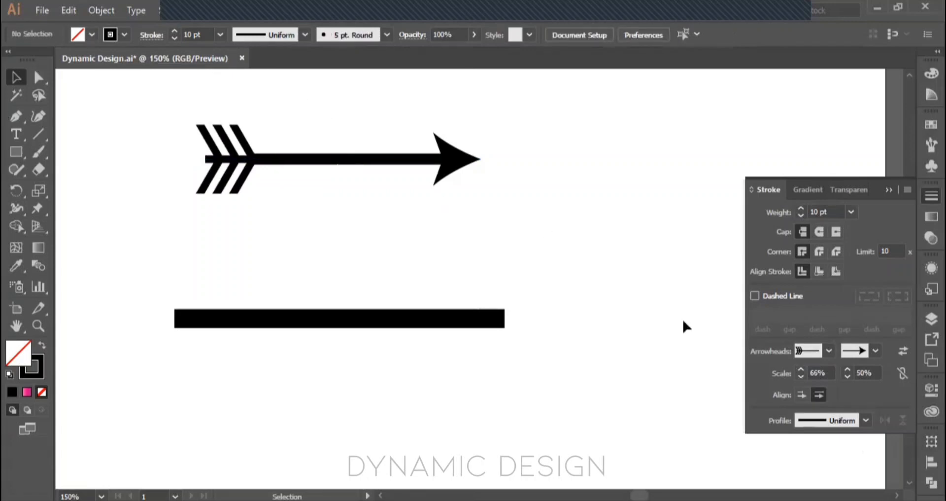
Step: Replace the upper line's start arrowhead with the solid notched fletching style and scale it to 41%
left_click(251, 159)
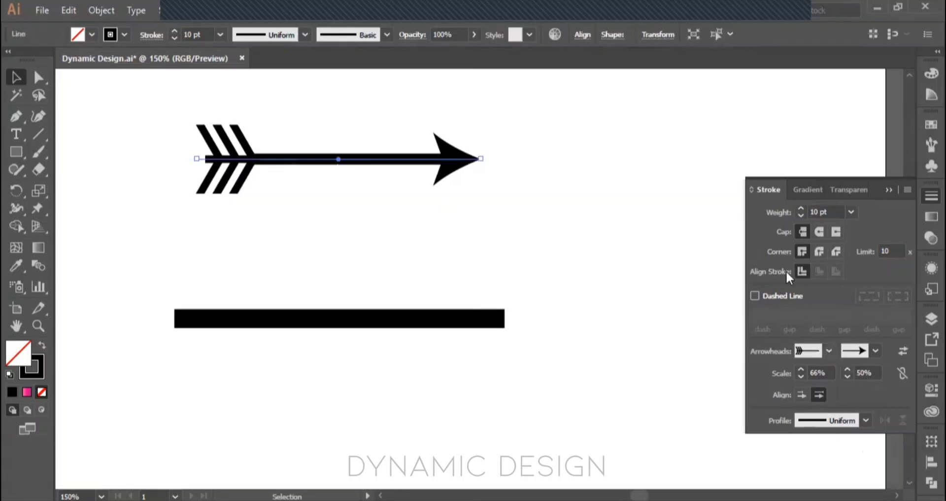
left_click(829, 351)
left_click(738, 196)
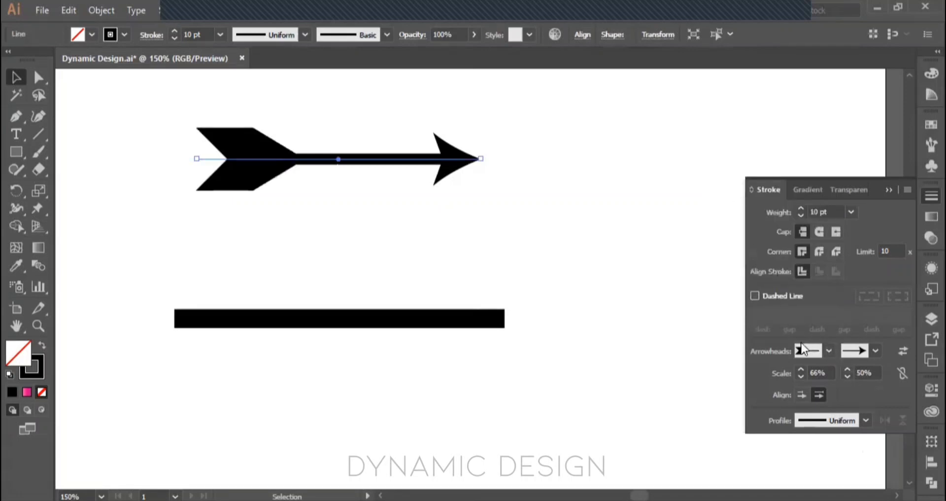
left_click_drag(804, 375, 803, 375)
left_click(539, 248)
left_click_drag(539, 248, 171, 102)
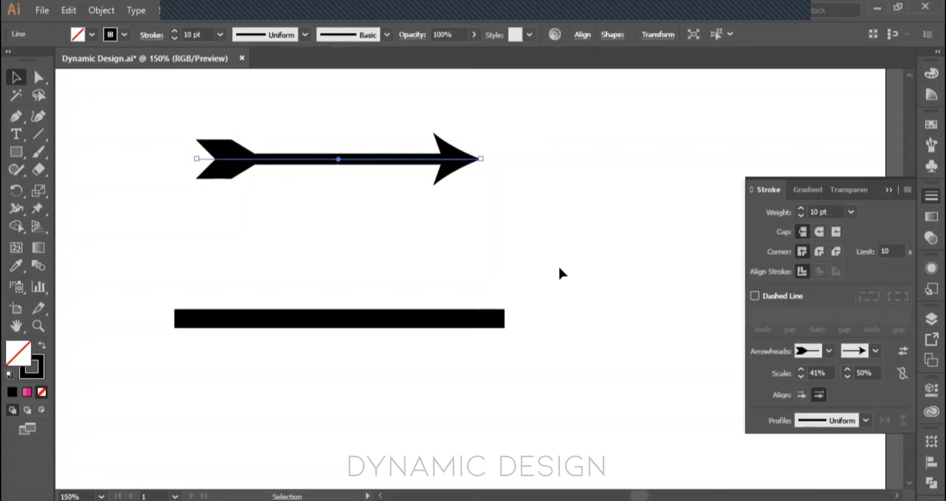
Step: Select the lower line and try the lens-shaped and double-bulge width profiles on its stroke
left_click_drag(555, 380, 120, 249)
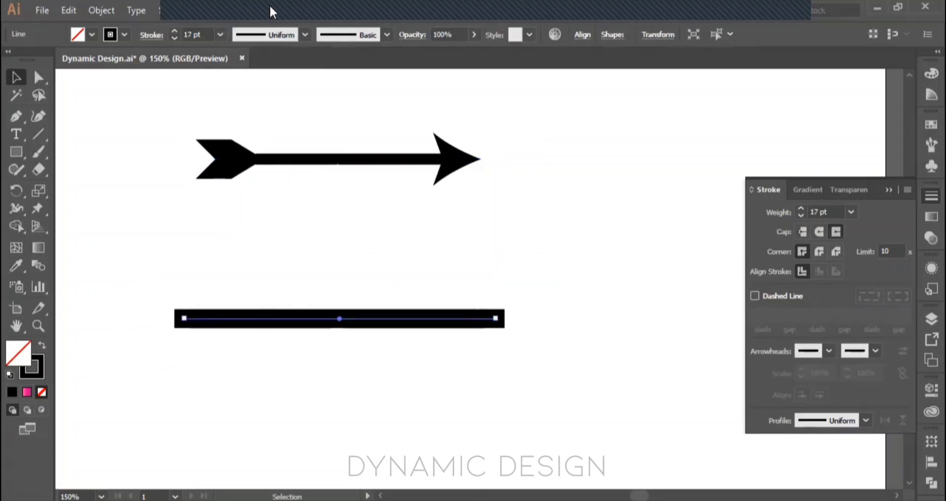
left_click(286, 34)
left_click(289, 87)
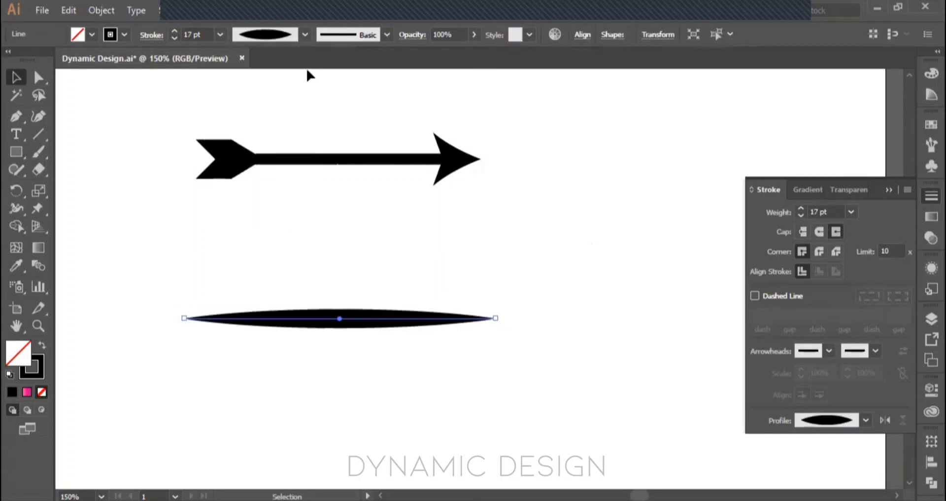
left_click(302, 36)
left_click(268, 105)
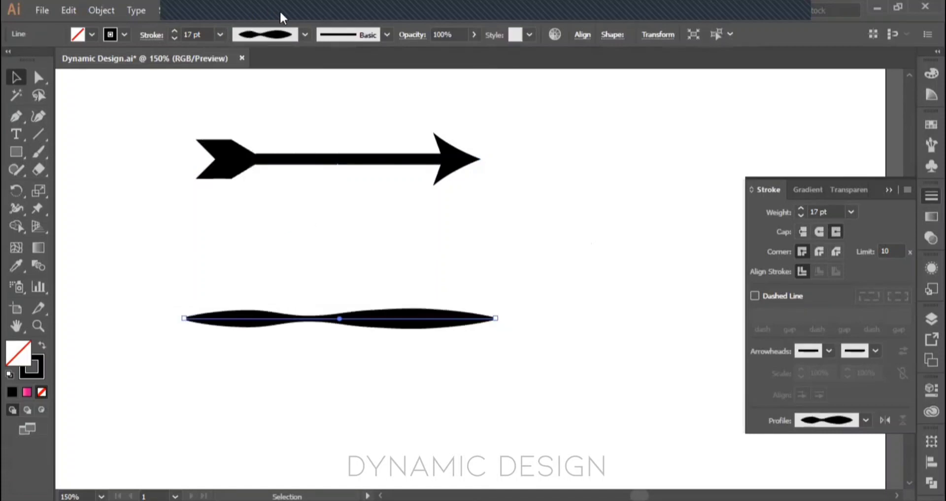
Step: Try the triangular taper, off-centre bulge and half-arc width profiles on the lower line
left_click(305, 37)
left_click(269, 151)
left_click(305, 35)
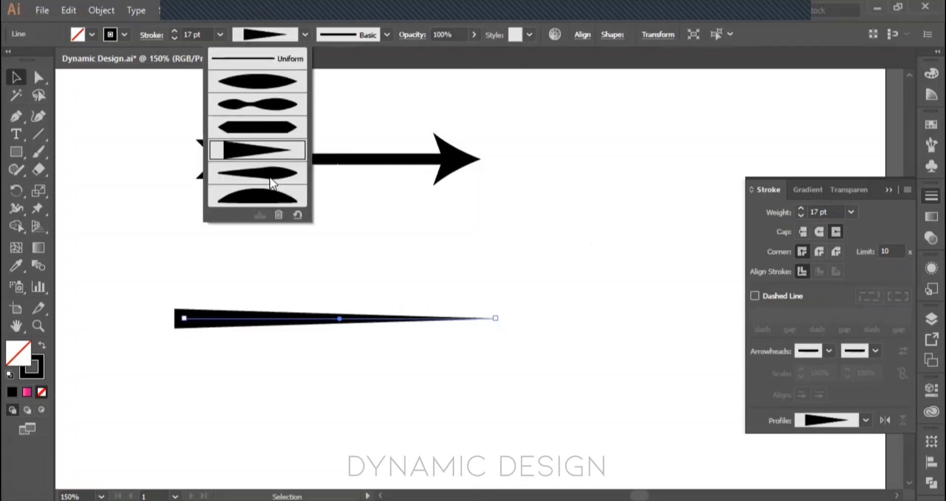
left_click(269, 173)
left_click(308, 35)
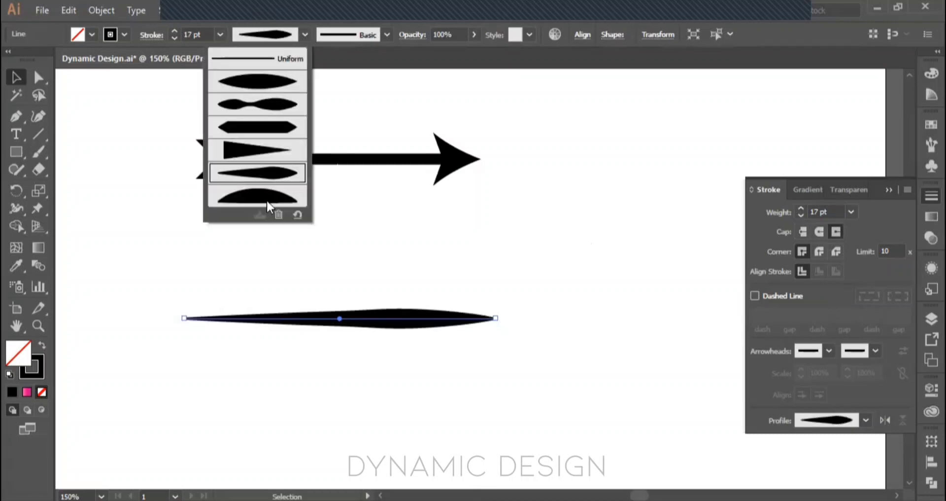
left_click(266, 197)
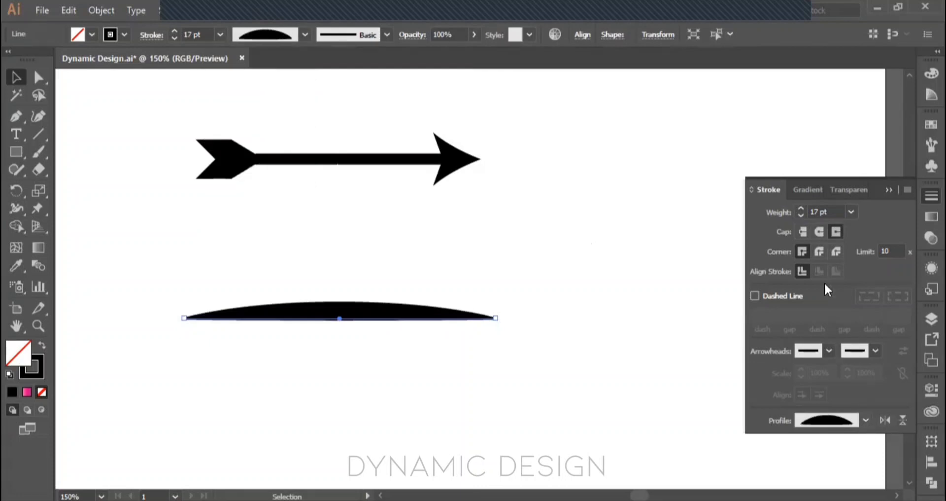
Step: Return the lower line's width profile to Uniform and collapse the stroke settings
left_click(844, 265)
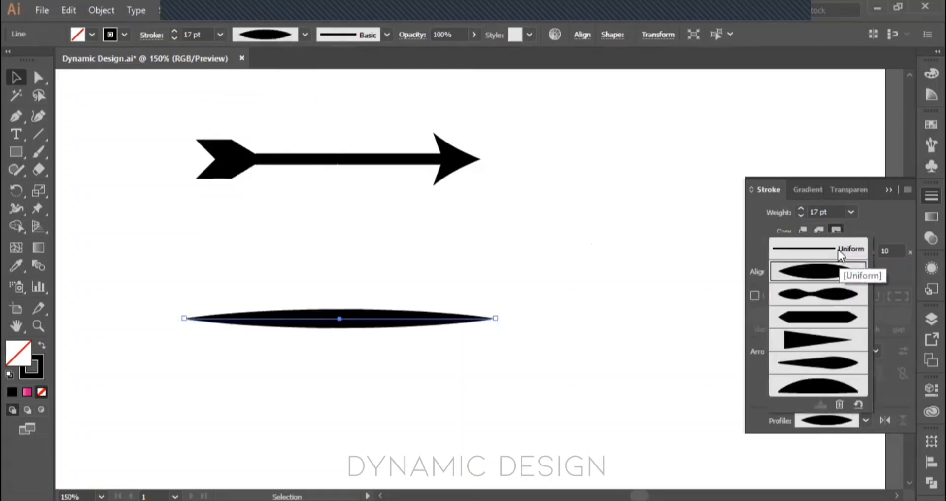
left_click(838, 249)
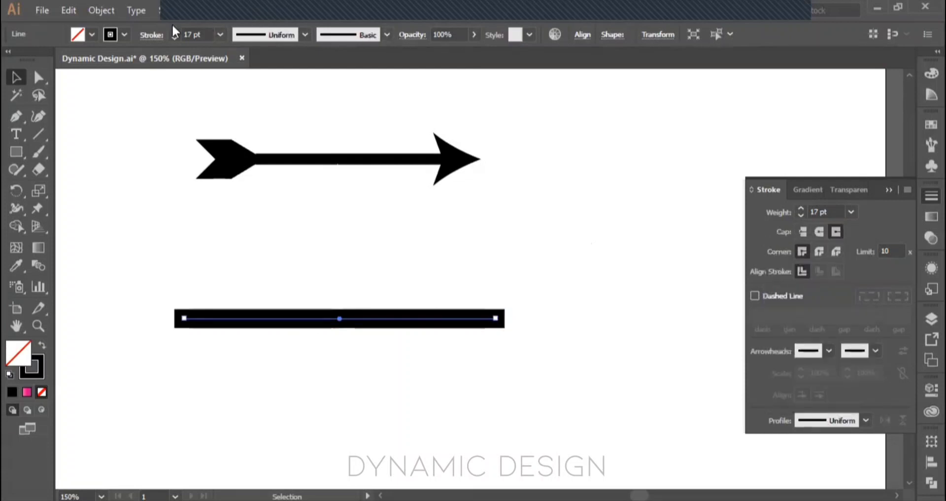
left_click(890, 189)
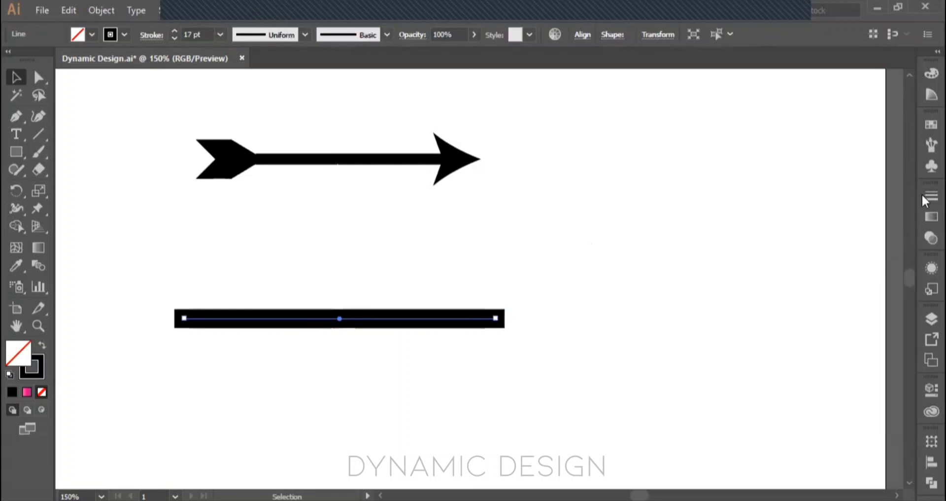
Step: Reopen the stroke settings for the lower line and change its cap to Butt Cap
left_click(145, 36)
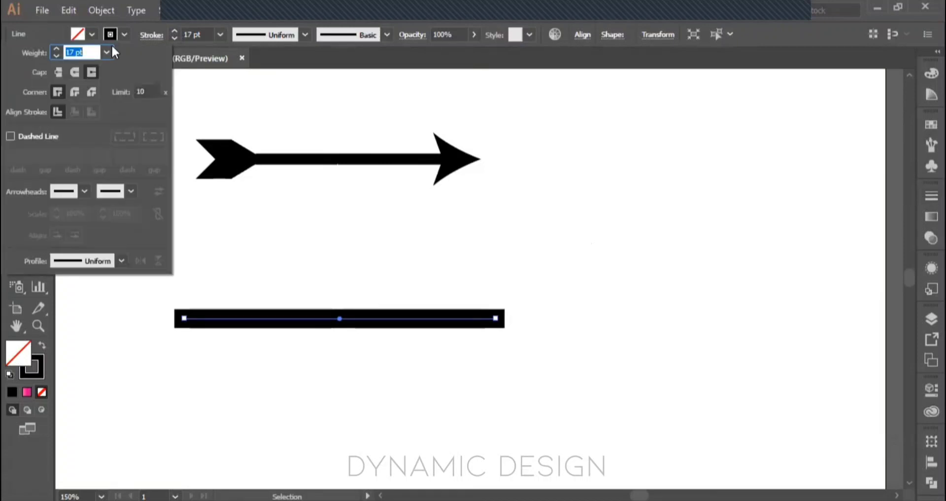
left_click(75, 73)
left_click(57, 73)
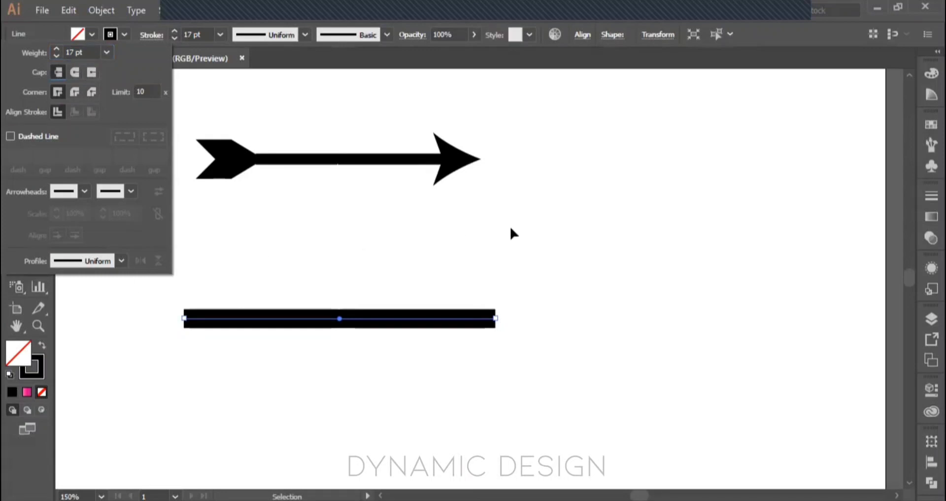
left_click(538, 228)
Step: Bring up the gradient settings and delete the lower line
left_click_drag(542, 373, 186, 279)
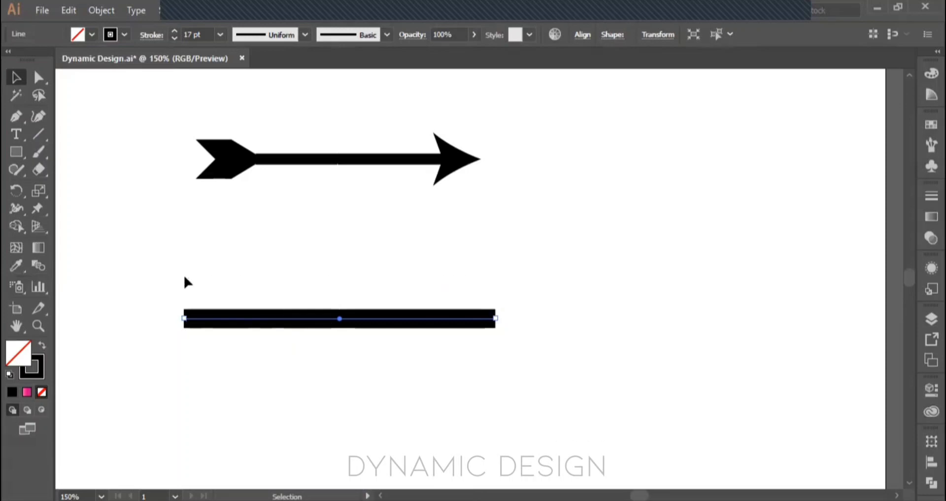
left_click(922, 194)
left_click(923, 213)
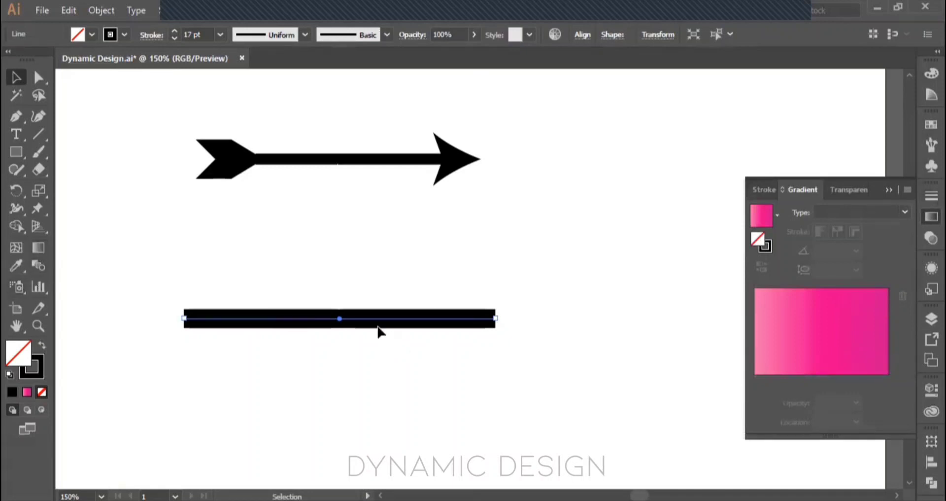
key("Delete")
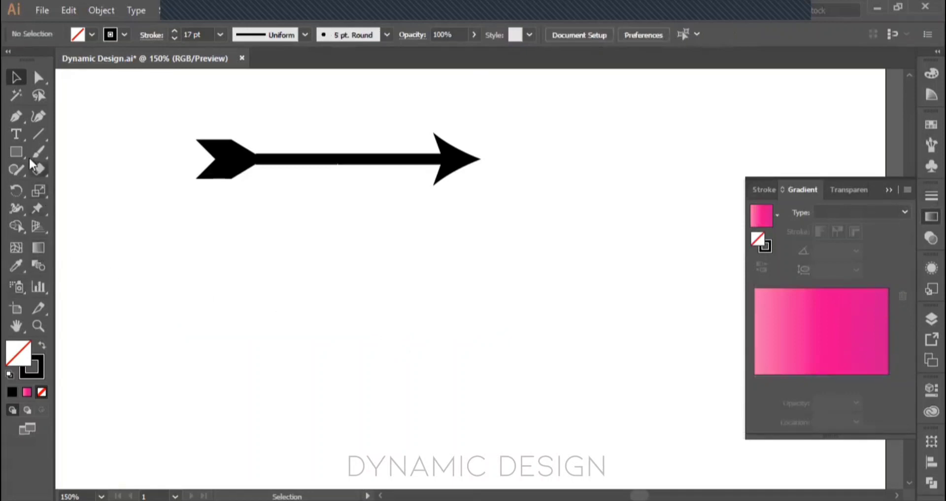
Step: Draw a rectangle below the arrow and fill it with the pink linear gradient
left_click(15, 152)
left_click_drag(232, 291, 386, 375)
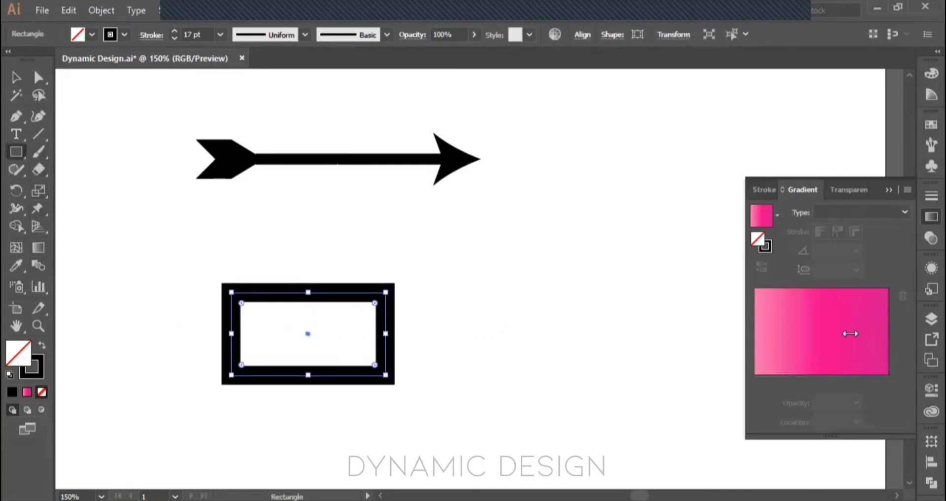
key("v")
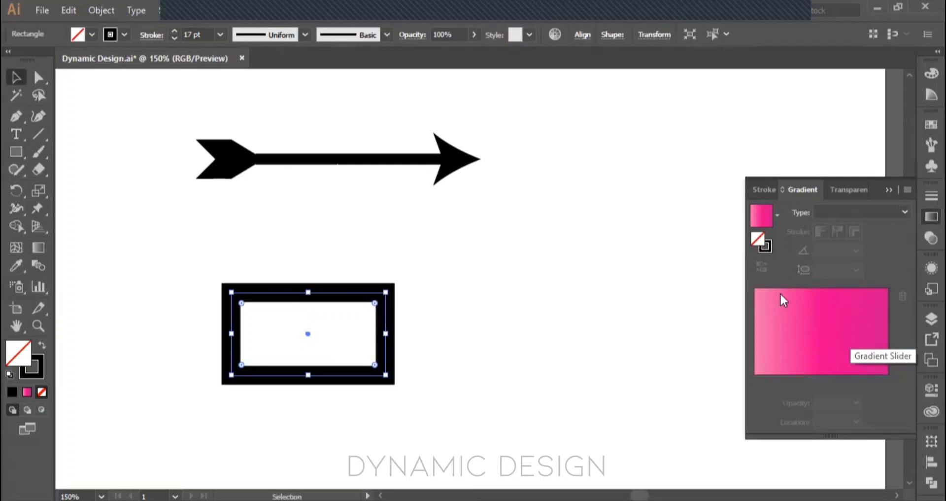
left_click(777, 328)
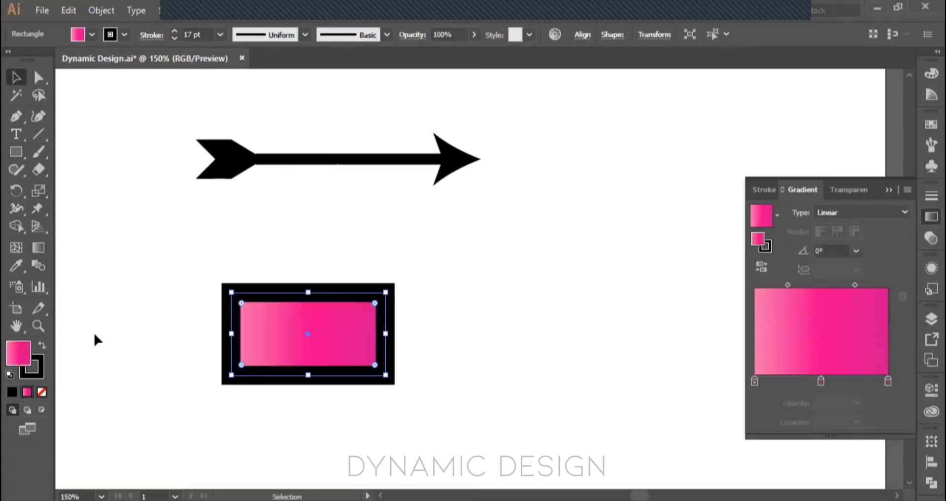
Step: Remove the rectangle's stroke and move the rectangle slightly up and to the right
left_click(40, 373)
left_click(41, 392)
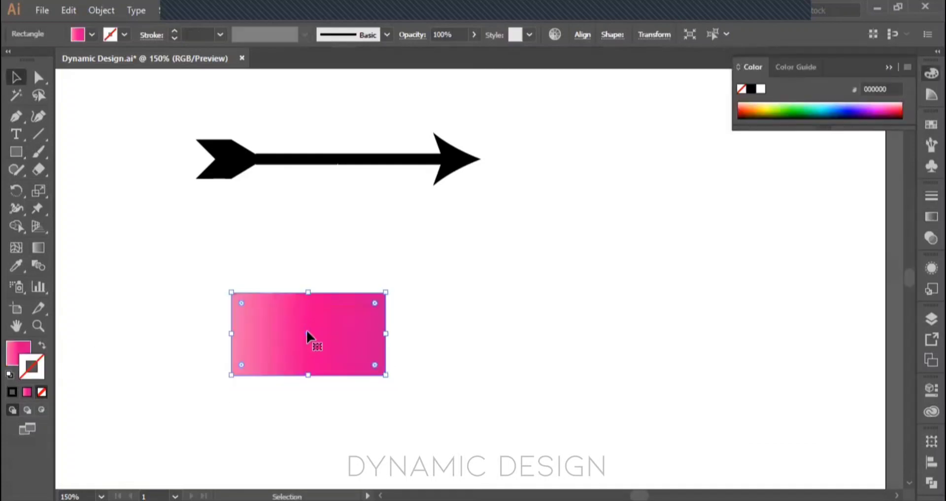
left_click_drag(306, 330, 353, 305)
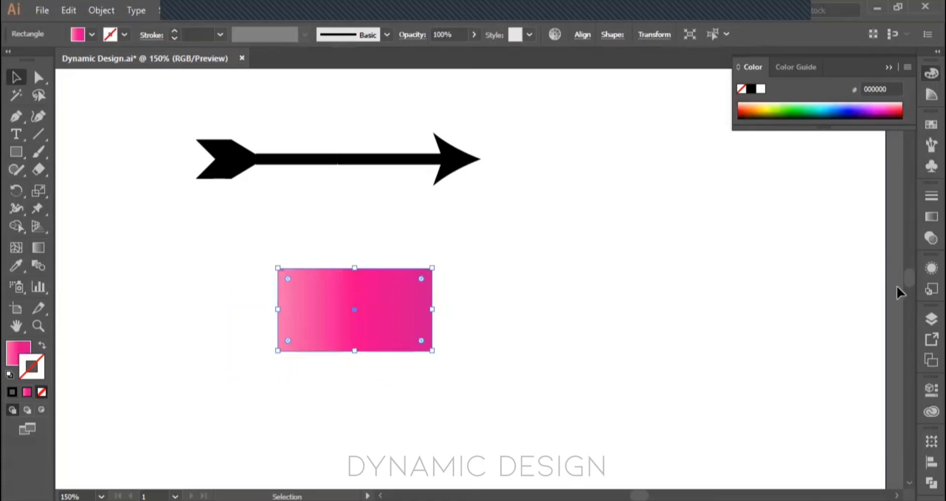
Step: Bring back the gradient settings and view the available gradient types for the rectangle
left_click(929, 218)
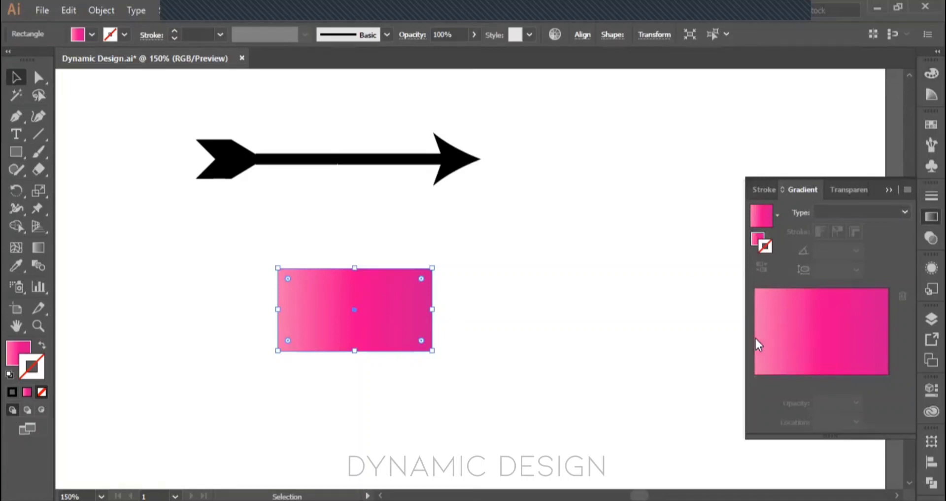
left_click(864, 211)
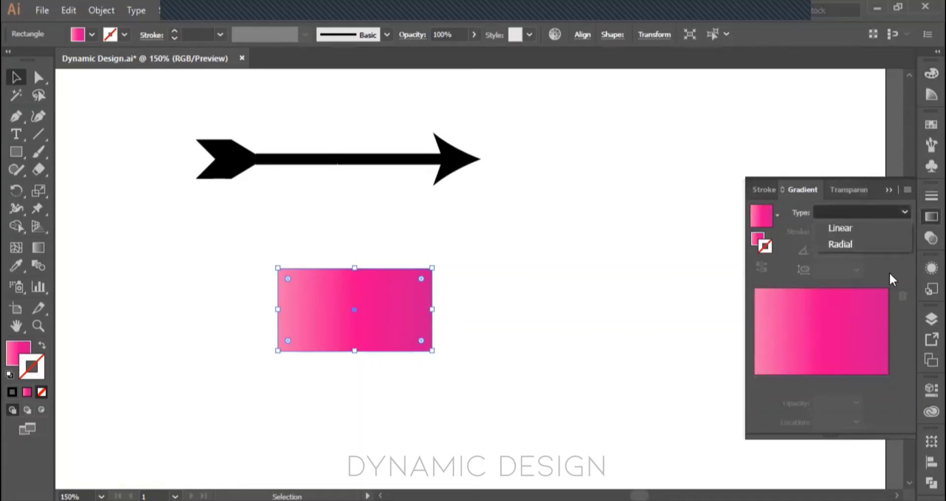
left_click(856, 285)
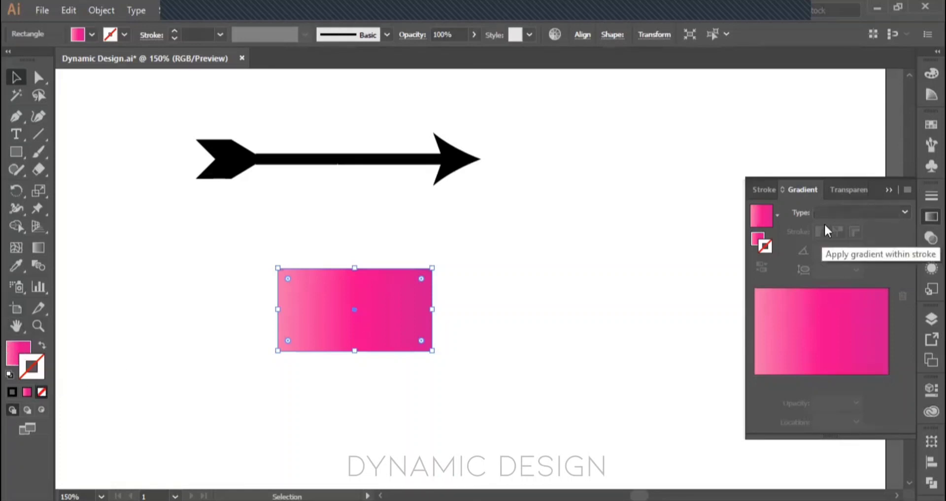
Step: Make the rectangle's fill the active attribute and bring up its gradient settings
left_click(14, 358)
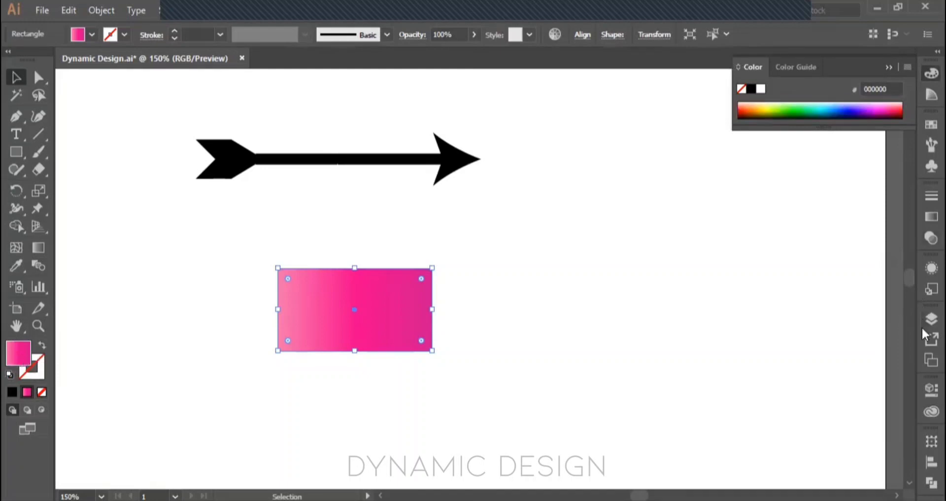
left_click(924, 218)
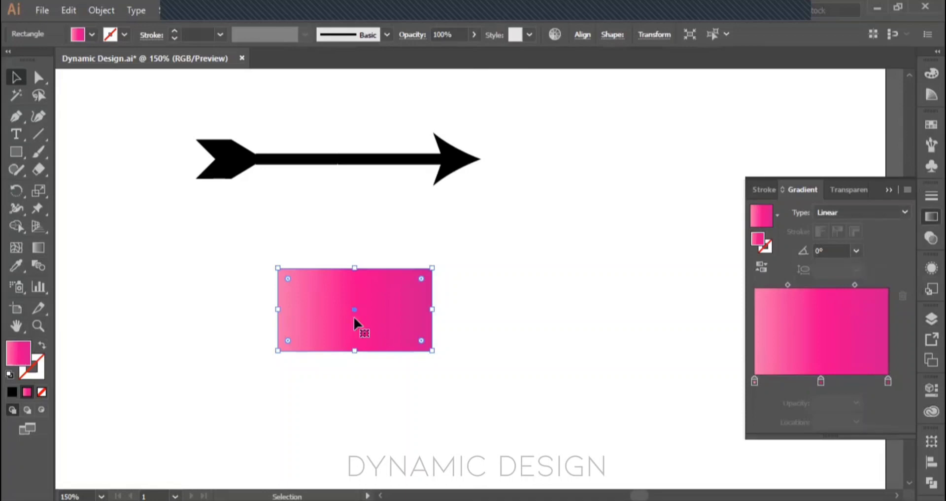
scroll(381, 312, "up", 3)
key("space")
left_click_drag(380, 315, 408, 281)
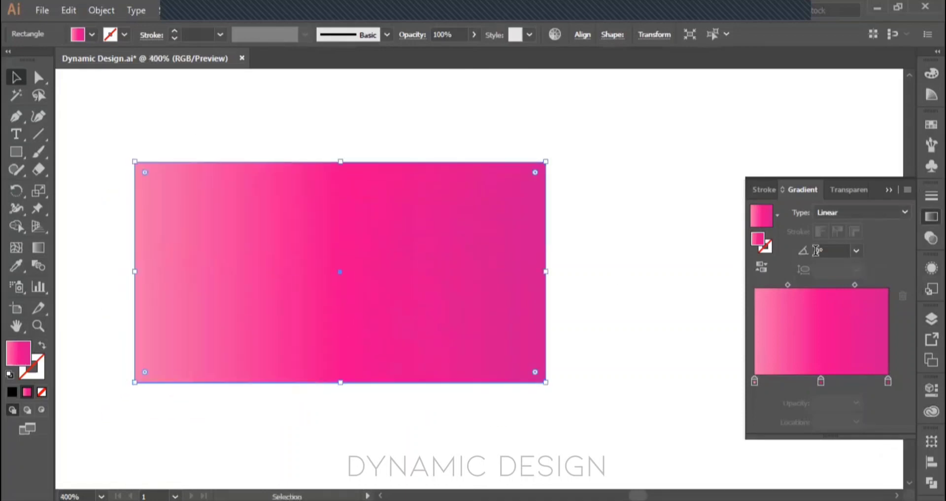
Step: Try gradient angles of -30°, 180° and 90° on the rectangle's linear fill, and set the angle back to 0°
left_click(857, 251)
left_click(868, 155)
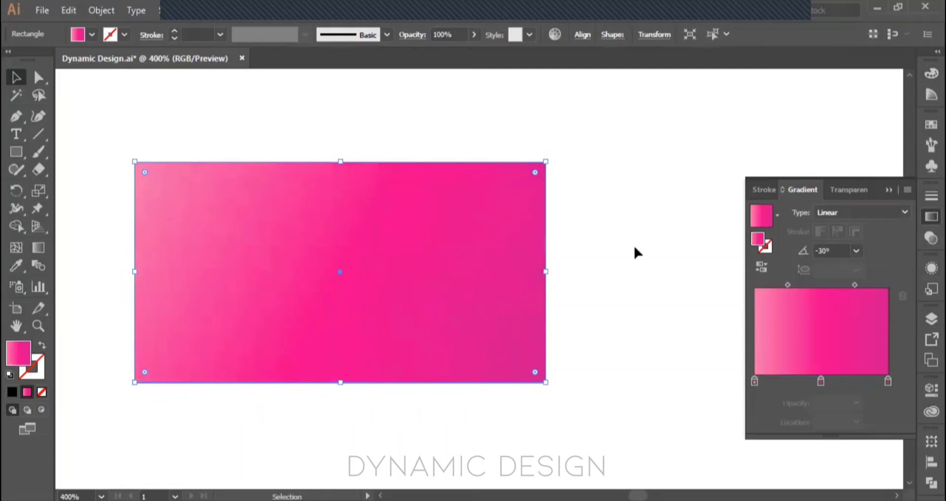
left_click(857, 251)
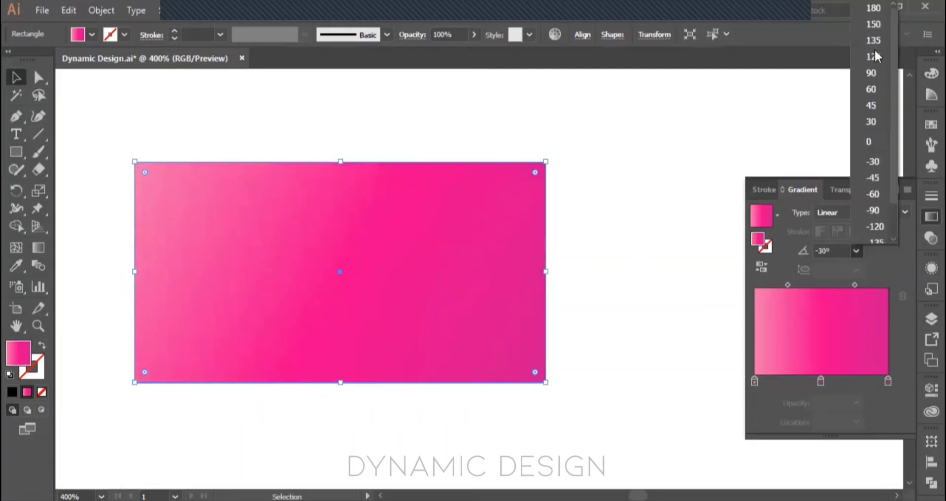
left_click(872, 8)
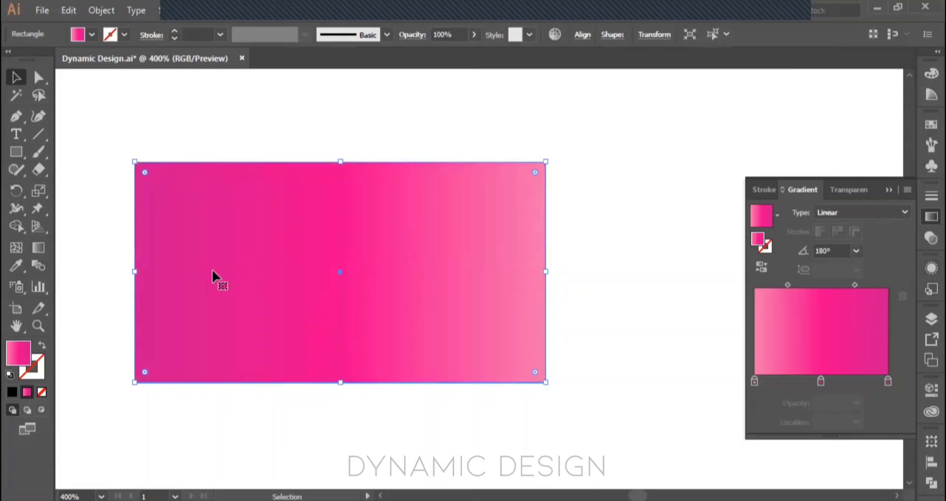
left_click(857, 251)
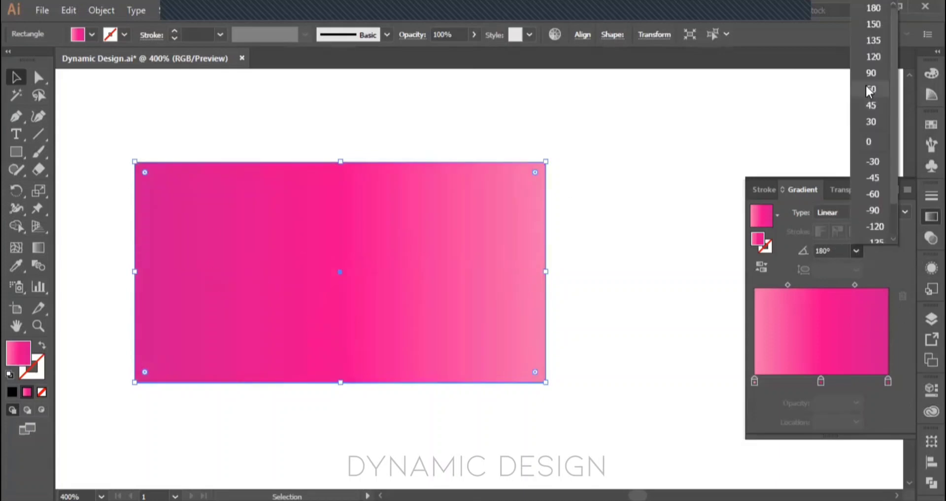
left_click(870, 73)
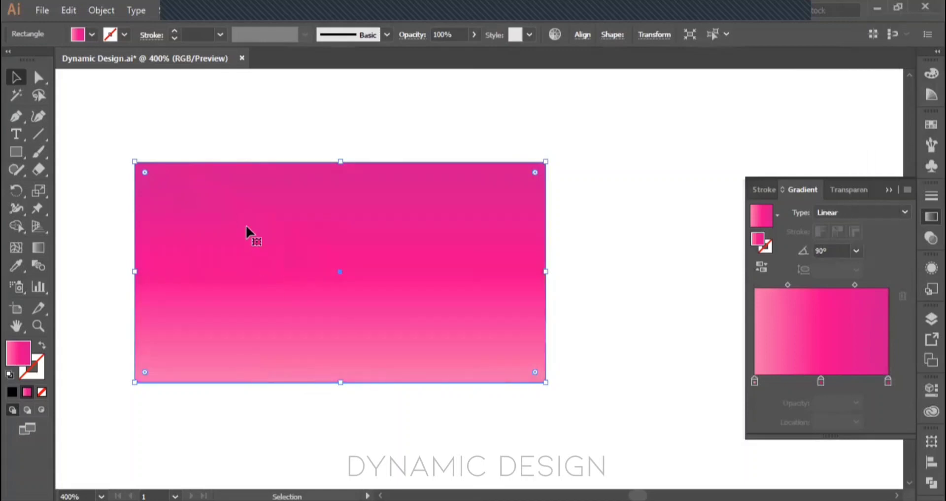
left_click(857, 250)
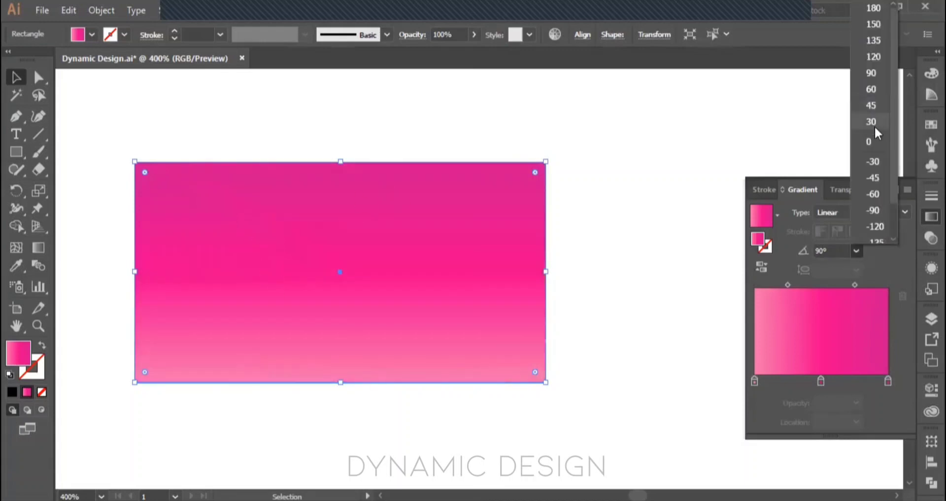
left_click(875, 138)
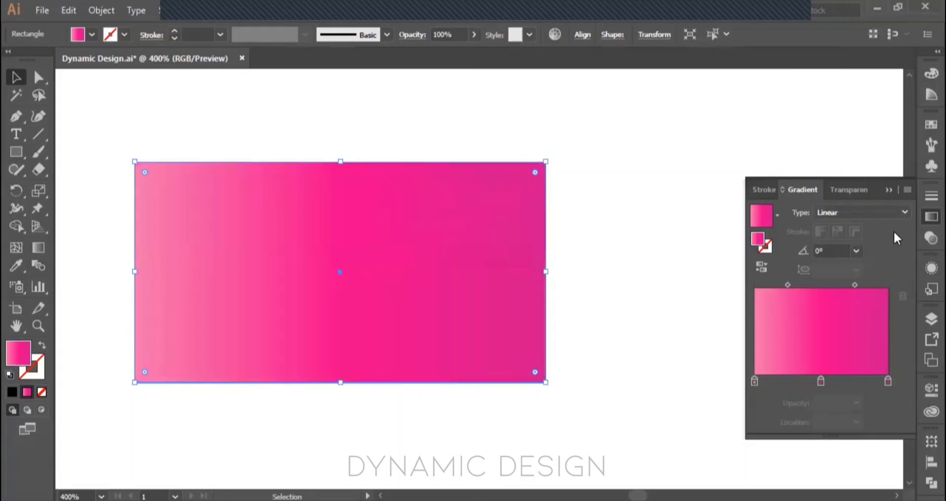
Step: Change the rectangle's gradient to Radial and try aspect ratios of 200%, 300% and 400%
left_click(896, 211)
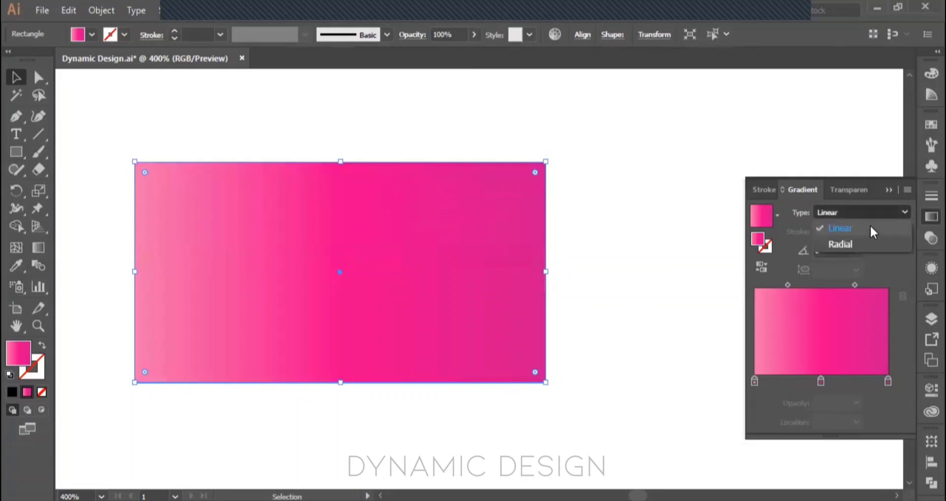
left_click(851, 244)
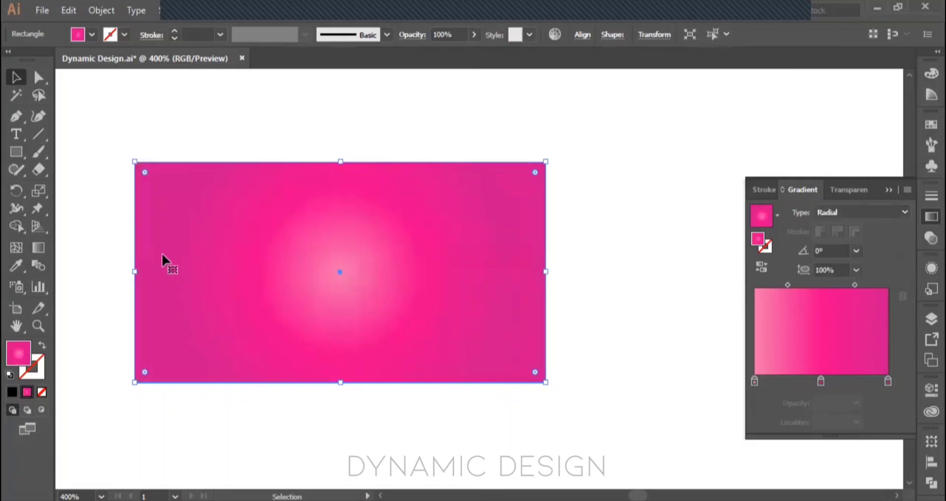
left_click(856, 271)
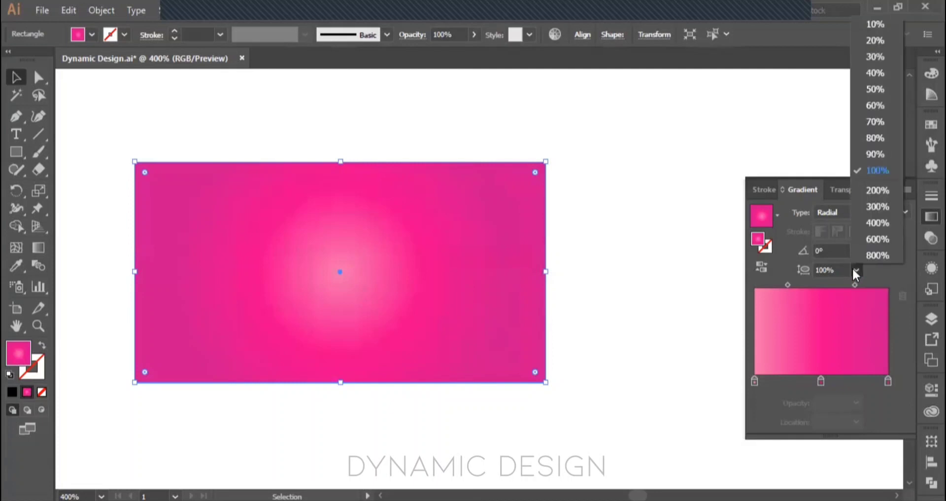
left_click(871, 189)
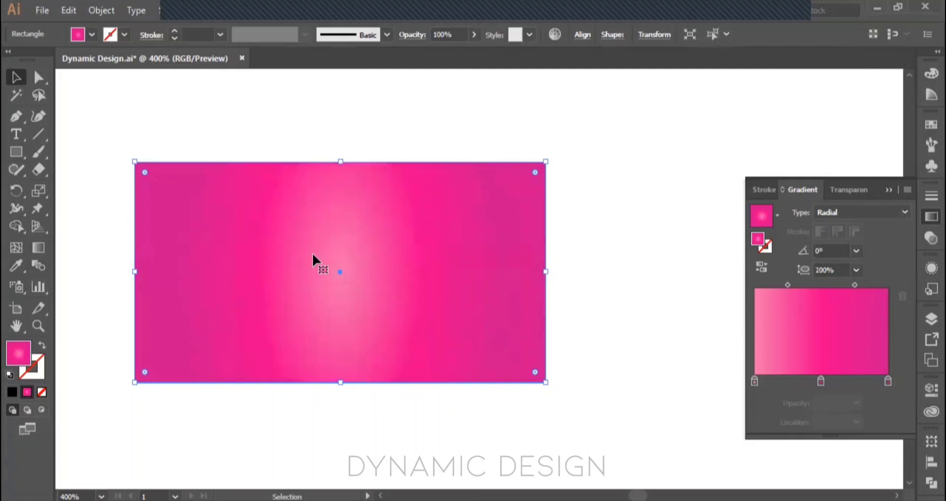
left_click(853, 270)
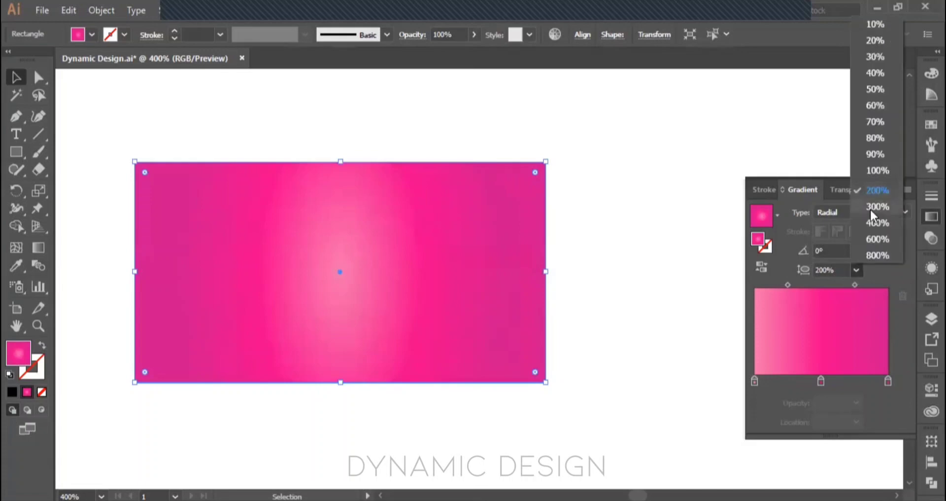
left_click(870, 208)
left_click(856, 270)
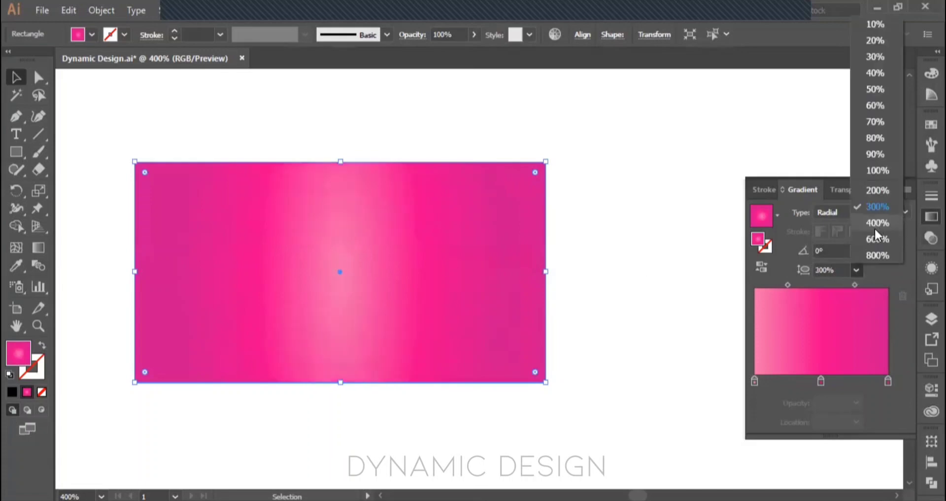
left_click(874, 227)
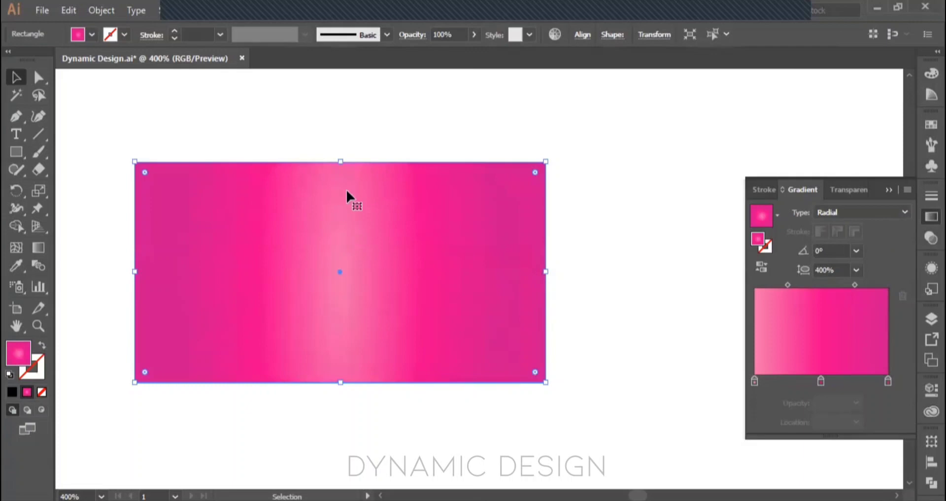
Step: Undo the aspect ratio changes and the switch to a radial gradient
key("ctrl+z")
key("ctrl+z")
key("ctrl+z")
key("ctrl+z")
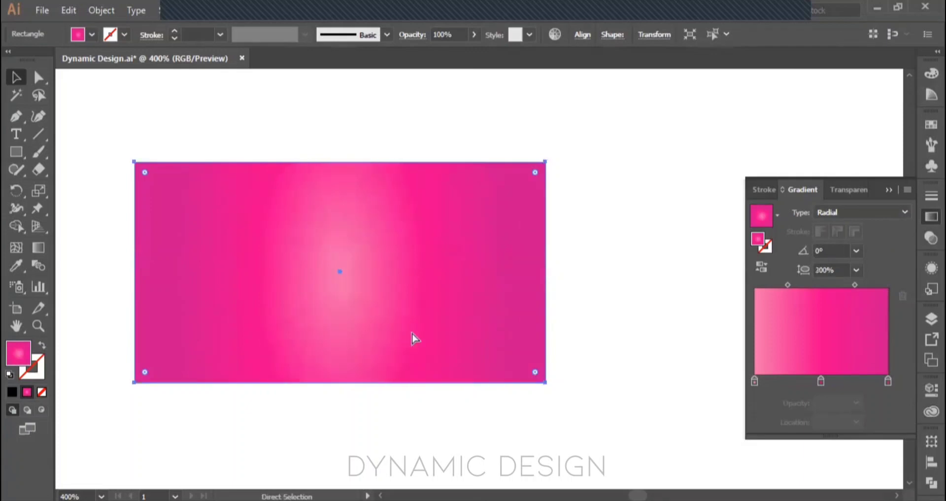
key("ctrl+z")
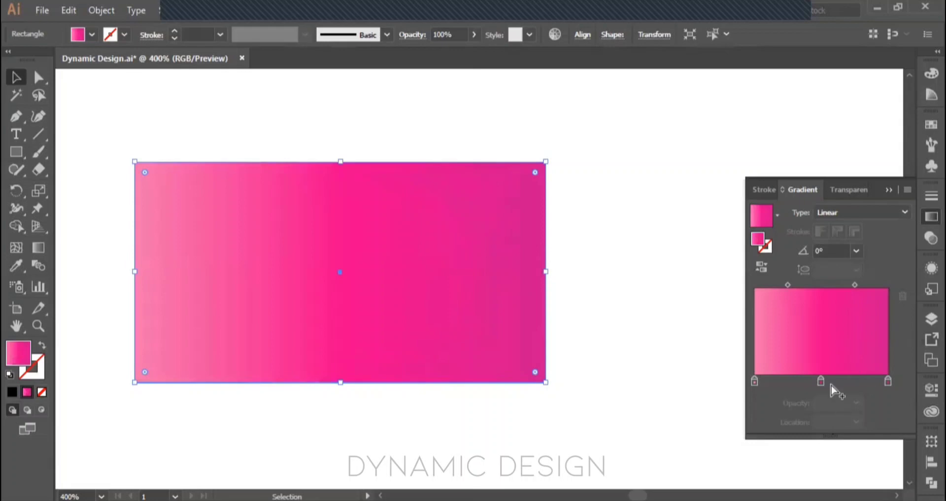
Step: Reduce the opacity of the gradient's dark pink end stop to 40%, and further to 0%
left_click(888, 378)
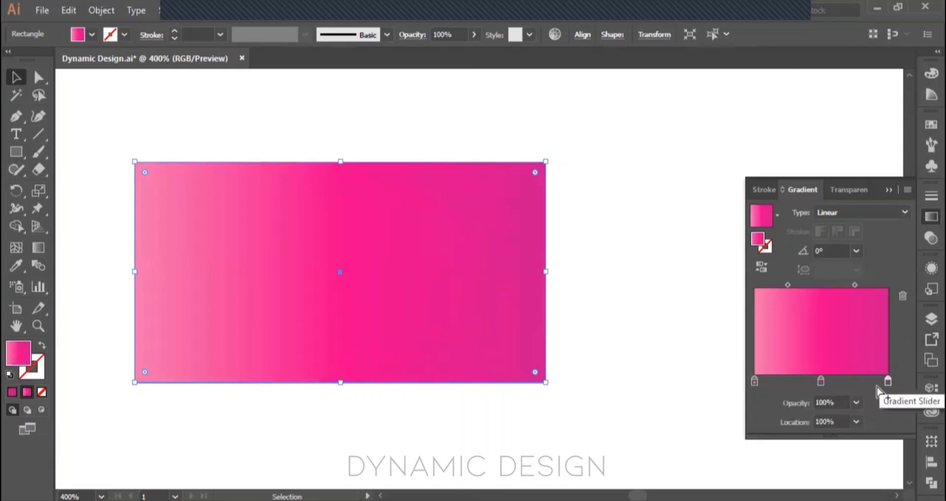
left_click(857, 402)
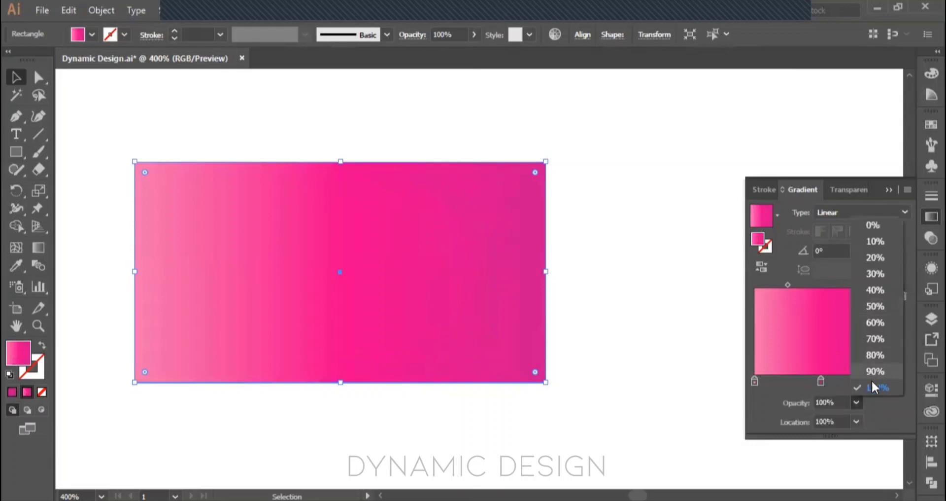
left_click(875, 291)
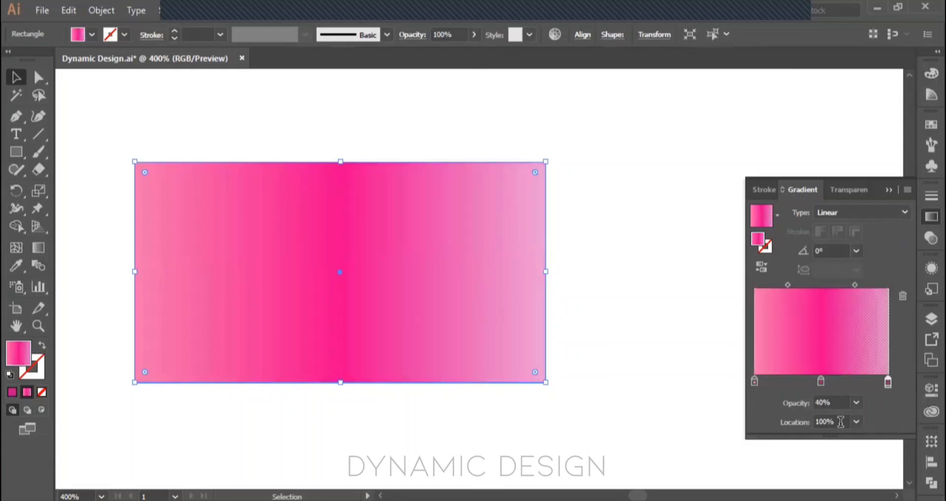
left_click(856, 402)
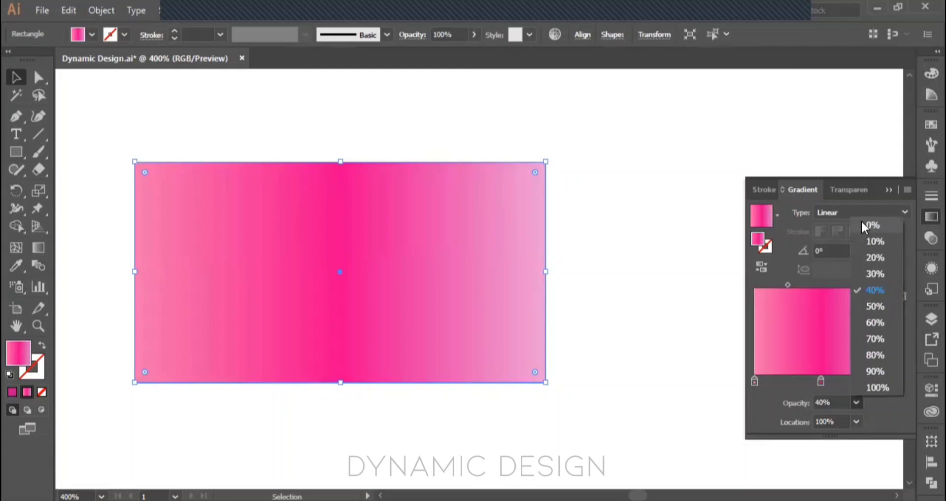
left_click(862, 220)
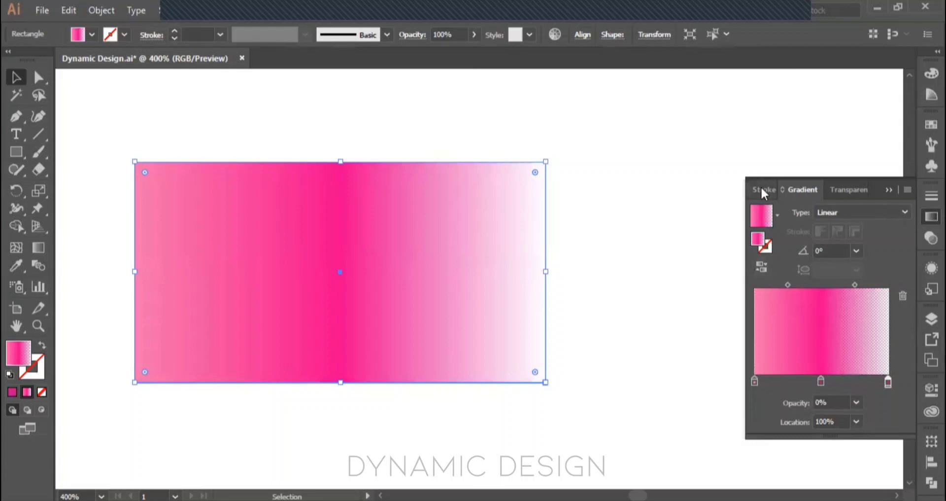
Step: Recolor the transparent end stop of the gradient to white (FFFFFF) and set its opacity to 100%
double_click(887, 381)
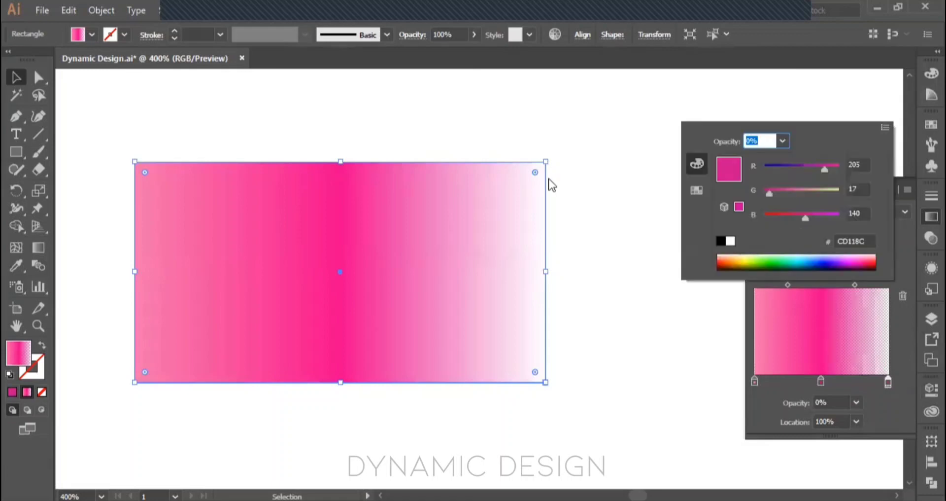
left_click(730, 242)
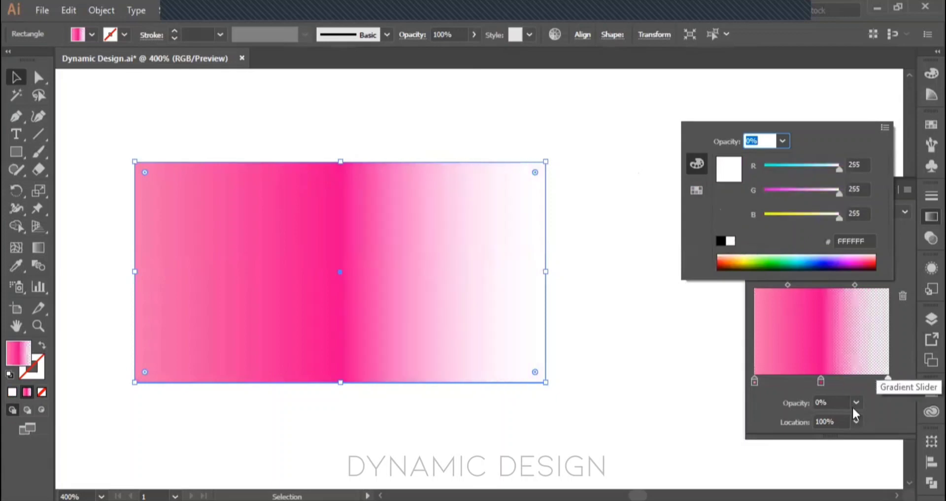
left_click(855, 400)
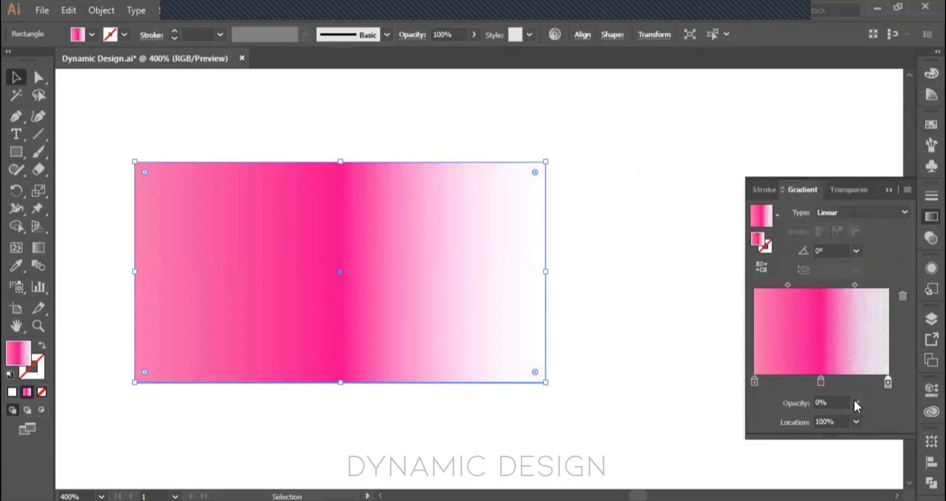
left_click(856, 403)
left_click(878, 387)
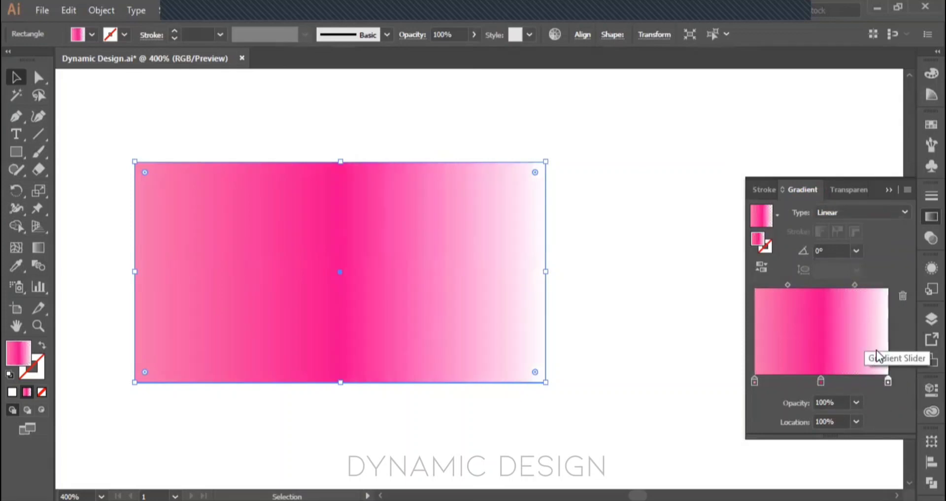
Step: Undo the end stop's white color and last opacity change, and set the dark pink stop's opacity to 100%
key("ctrl+z")
key("ctrl+z")
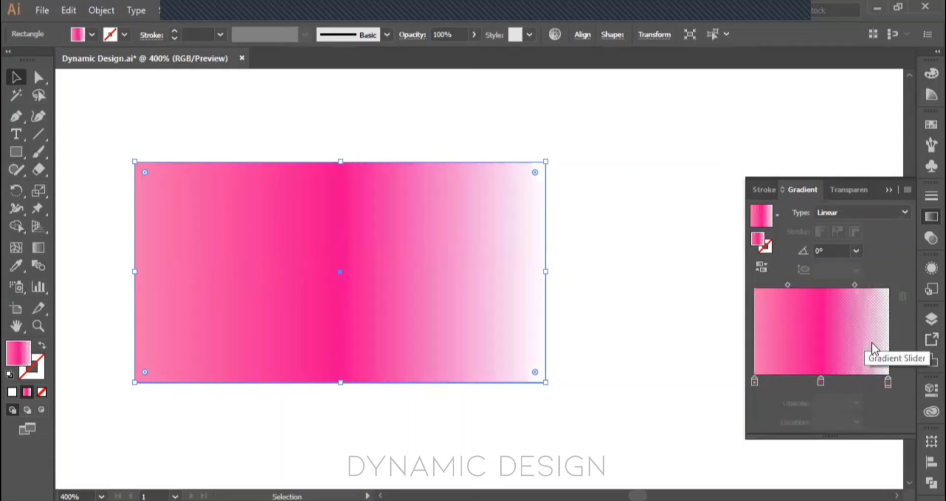
left_click(888, 382)
left_click(857, 402)
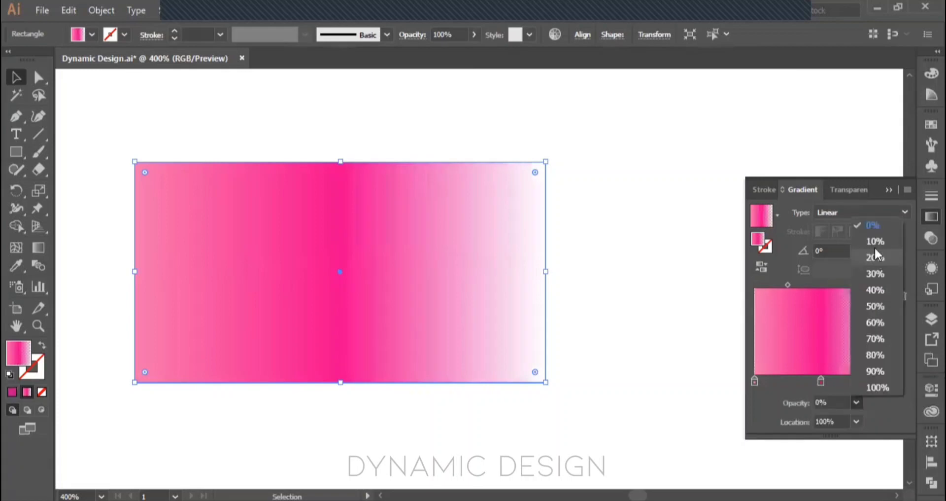
left_click(878, 387)
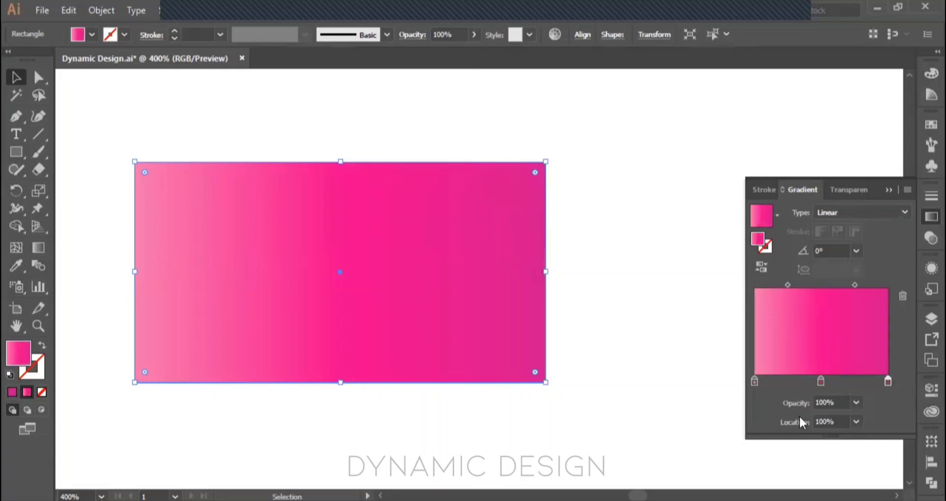
Step: Slide the gradient's middle stop to about 74% and 91%, return it to about 50.5%, and switch to the Pen tool
left_click(754, 382)
left_click(818, 382)
left_click_drag(818, 381, 853, 380)
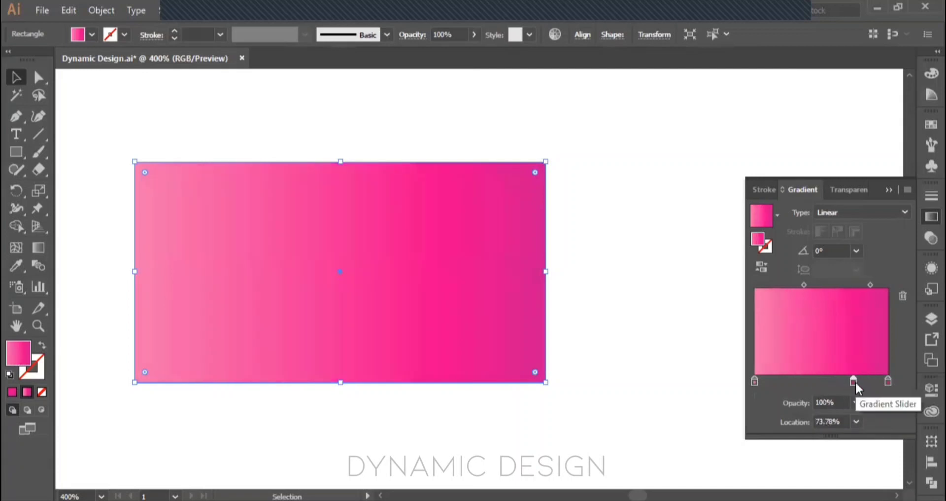
left_click_drag(855, 381, 876, 381)
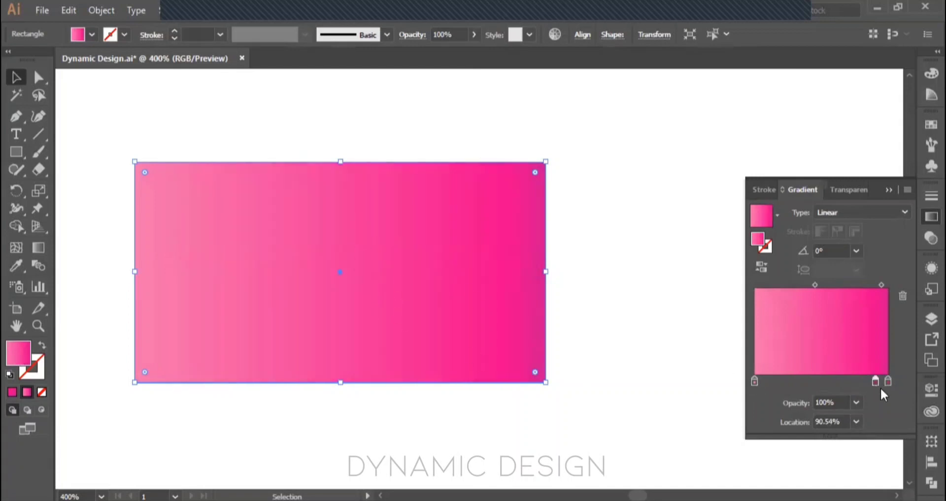
left_click_drag(875, 384, 822, 384)
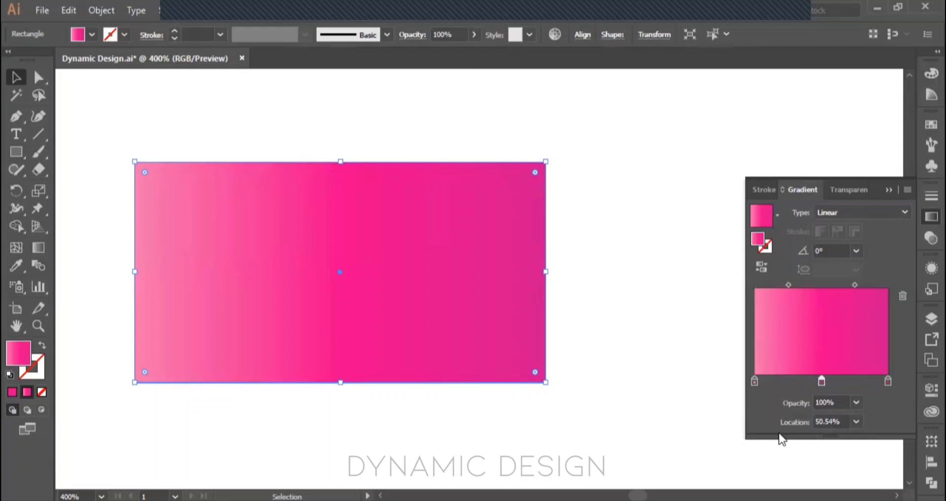
key("p")
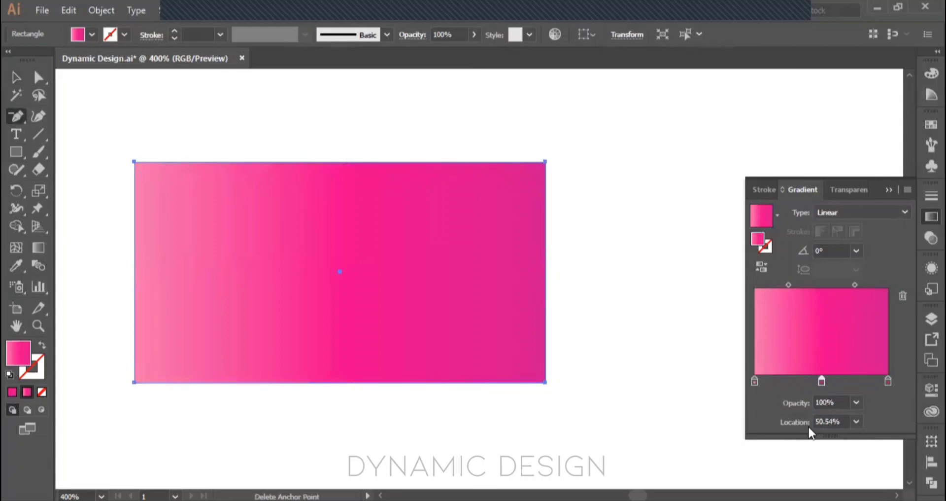
Step: Switch to the Selection tool and set the location of the gradient's middle stop to 50%
left_click(575, 286)
left_click(605, 277)
key("v")
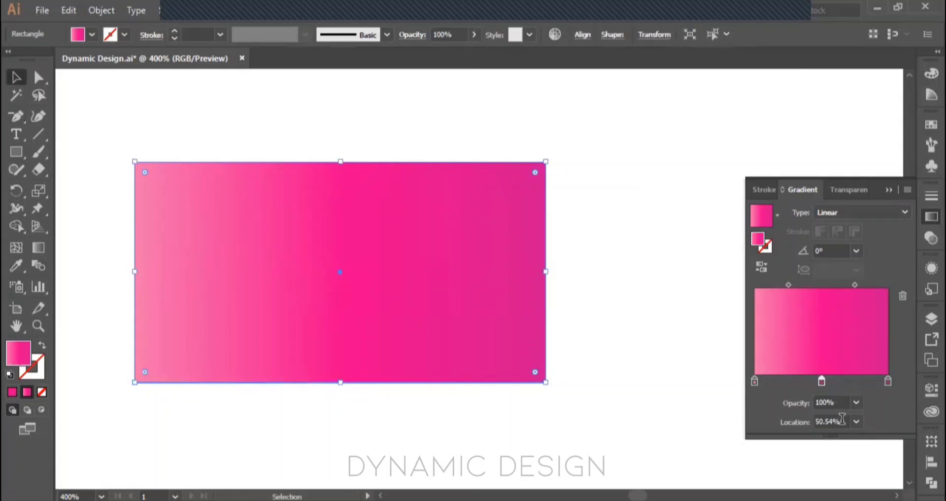
left_click(791, 423)
type("50")
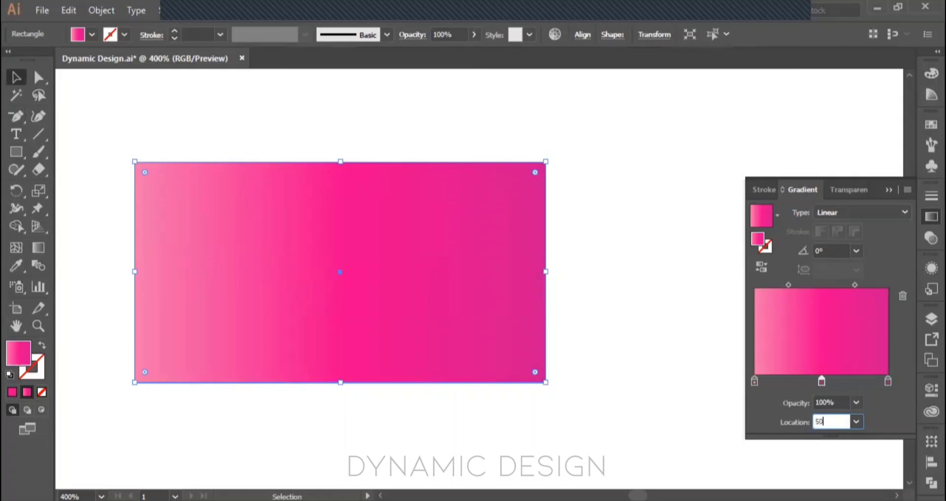
key("Return")
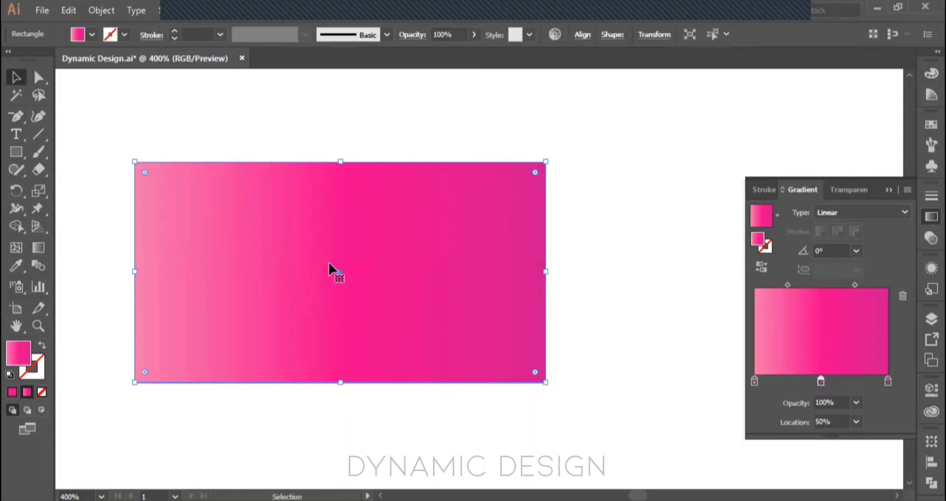
Step: Swap the rectangle's gradient from fill to stroke at a 13 pt weight, and make the stroke the active attribute
key("shift+x")
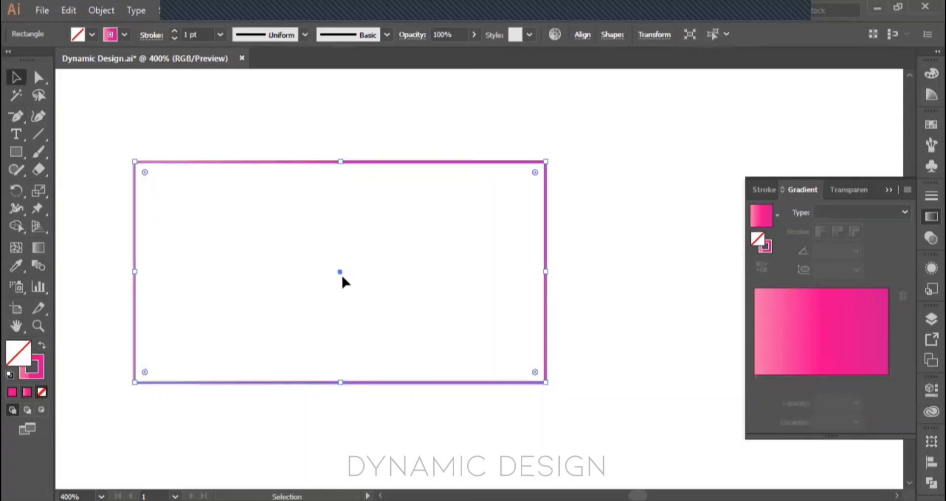
left_click(174, 31)
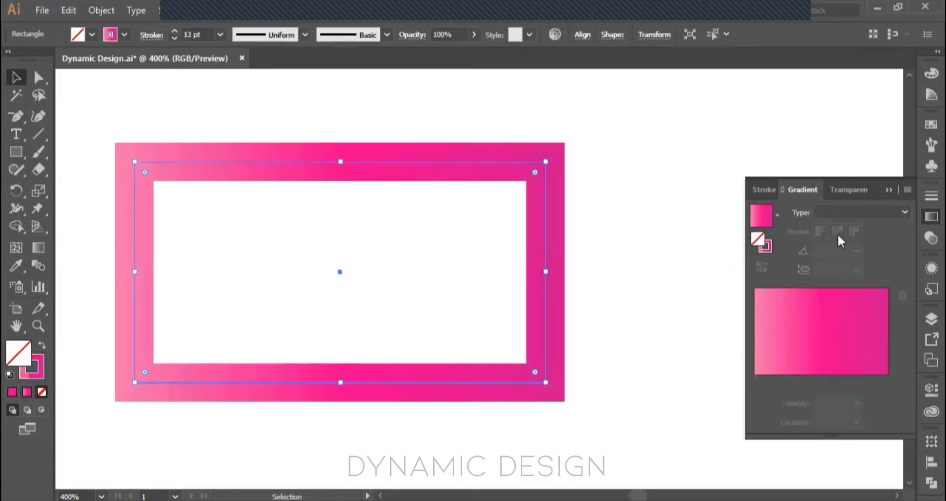
left_click(43, 372)
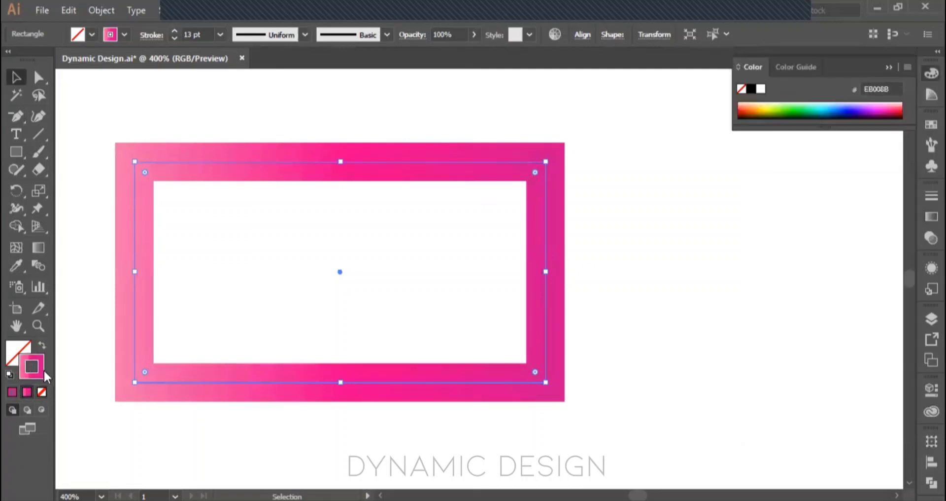
Step: Apply the gradient along the rectangle's stroke, change it to run across the stroke, and reselect the rectangle after viewing it unselected
left_click(924, 222)
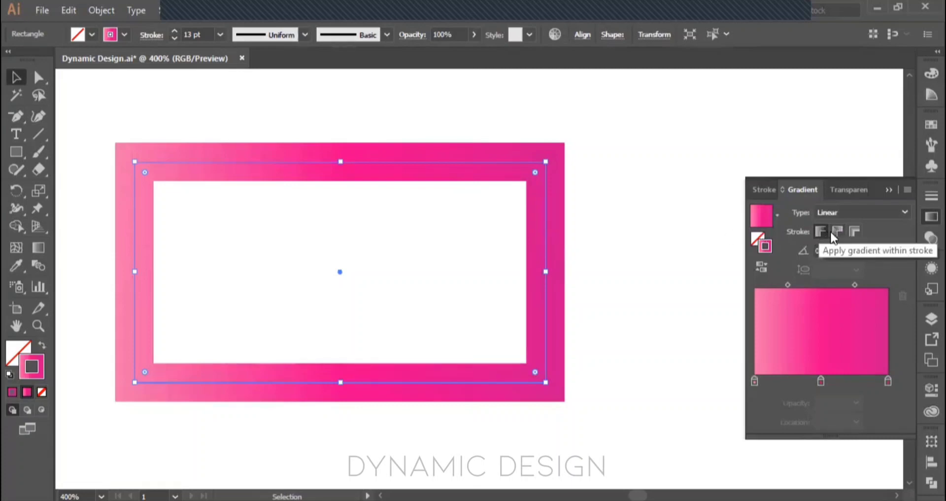
left_click(833, 231)
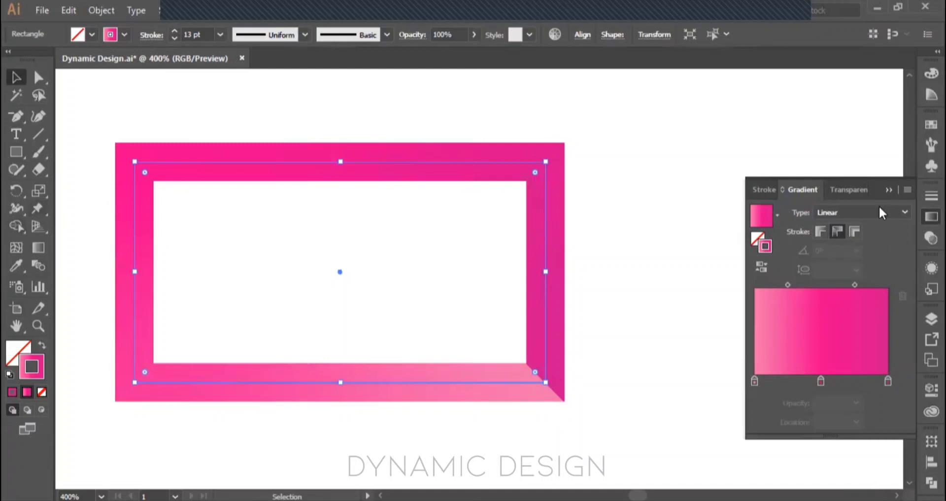
left_click(855, 233)
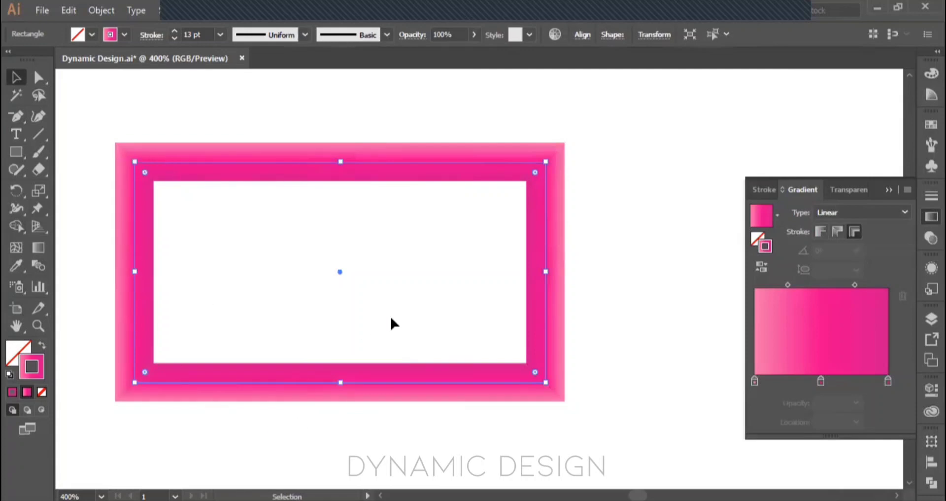
left_click(633, 275)
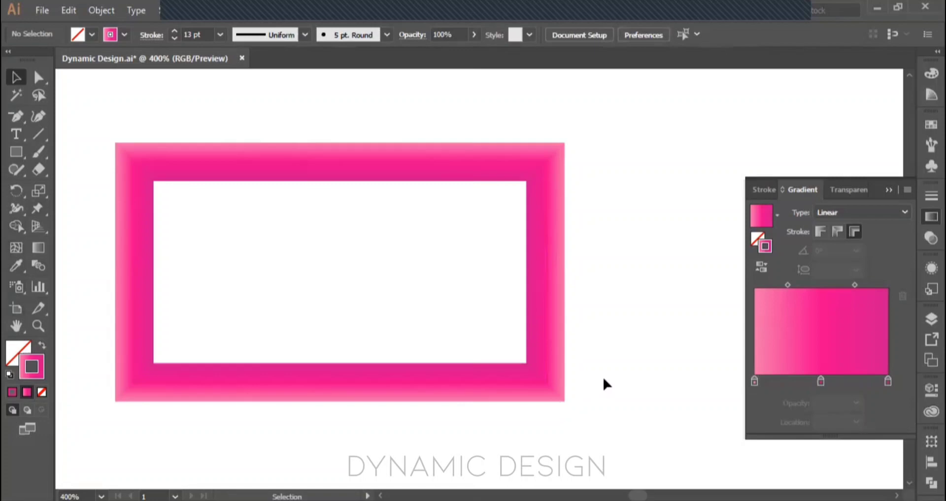
left_click_drag(592, 404, 429, 279)
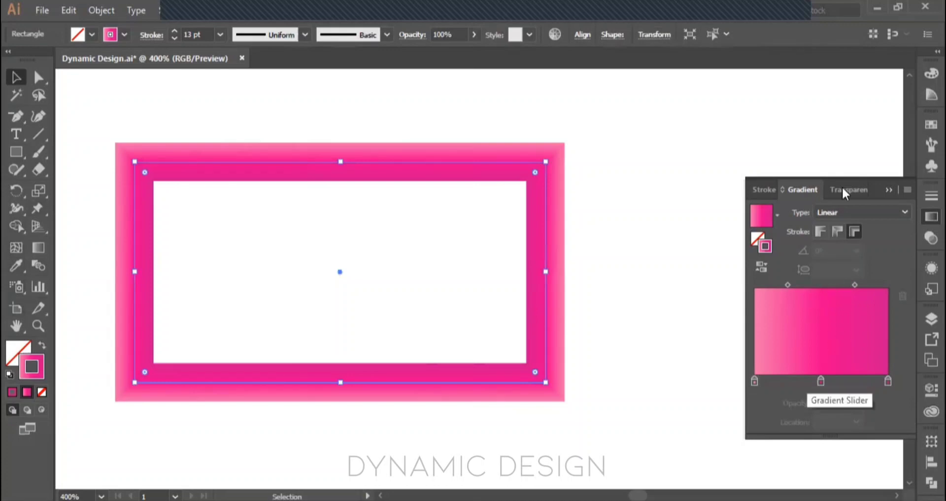
Step: Collapse the Gradient panel and delete all artwork from the document
left_click(888, 190)
key("ctrl+a")
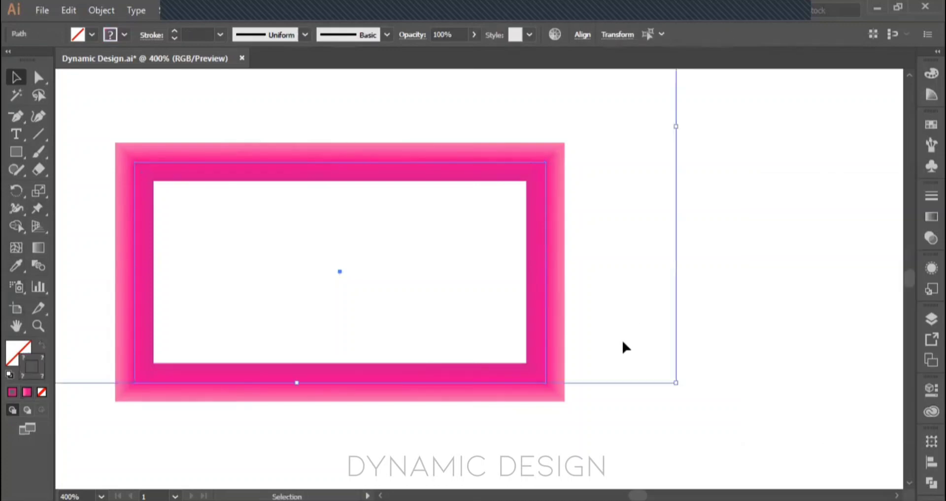
key("Delete")
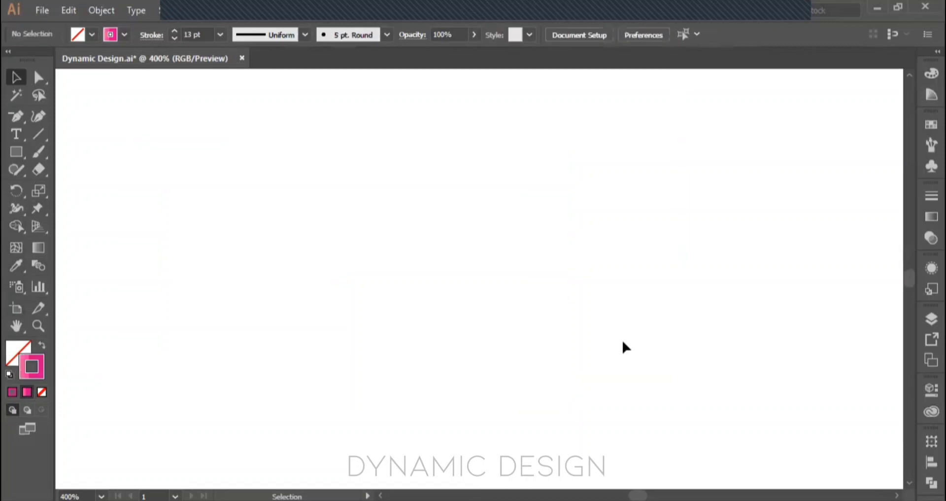
Step: Draw a new rectangle with no stroke and give it a solid olive green fill
left_click(923, 235)
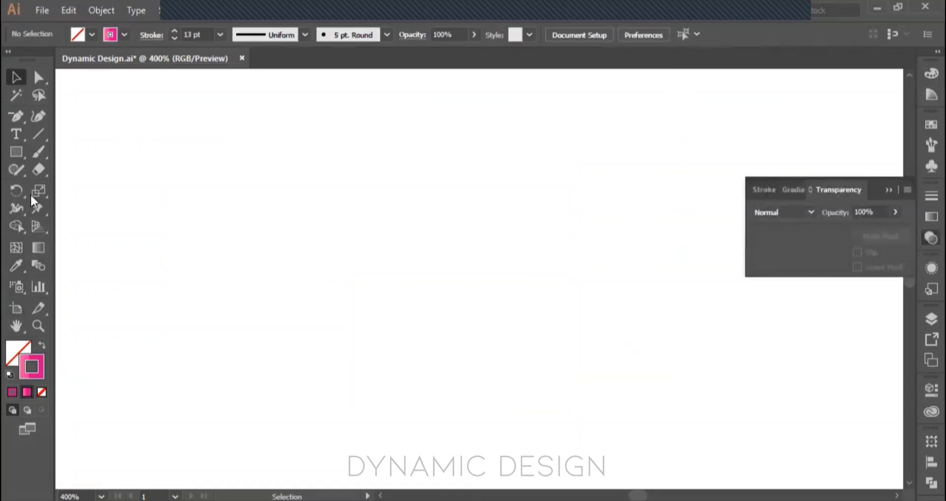
left_click(16, 152)
left_click_drag(199, 166, 413, 276)
left_click(42, 346)
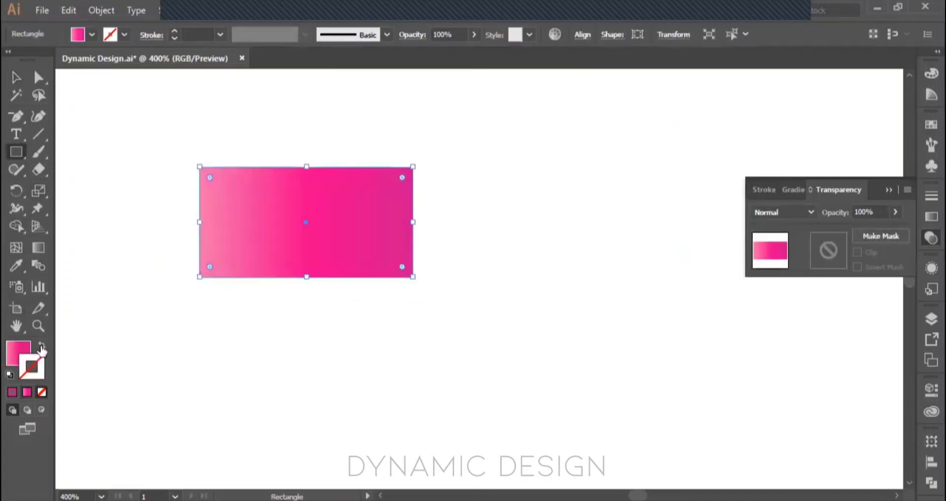
left_click(16, 351)
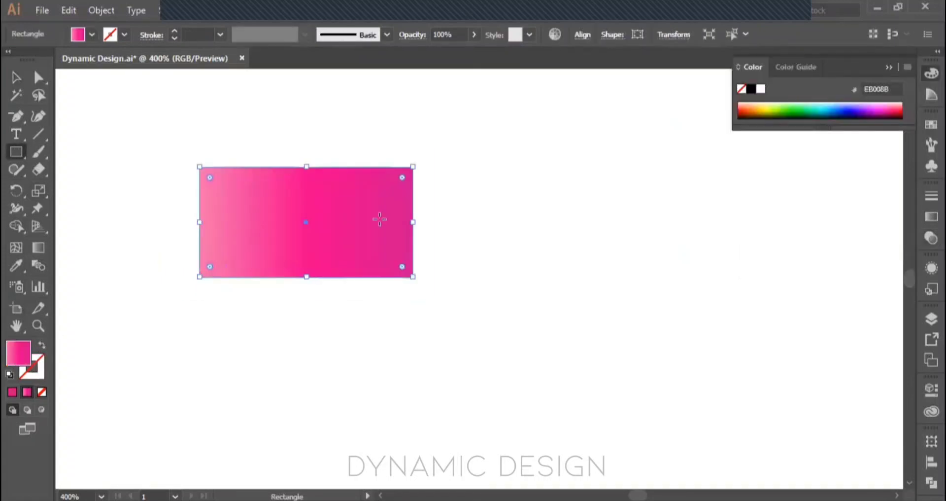
left_click(774, 108)
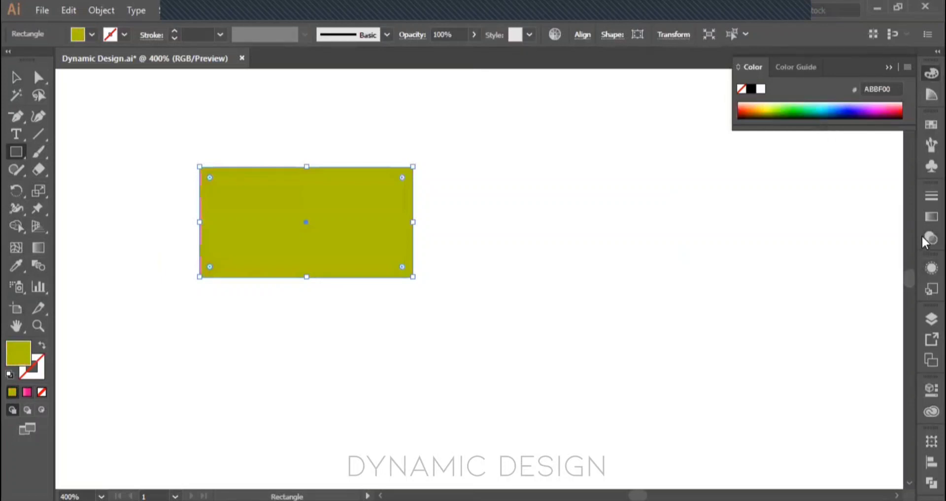
Step: Try the Darken and Lighten blending modes on the olive rectangle, return it to Normal, and review the list of modes
left_click(930, 238)
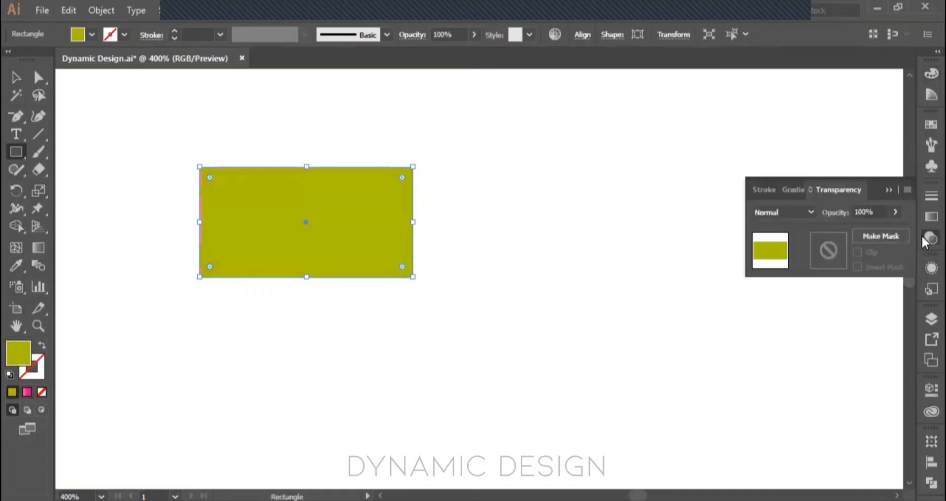
left_click(810, 213)
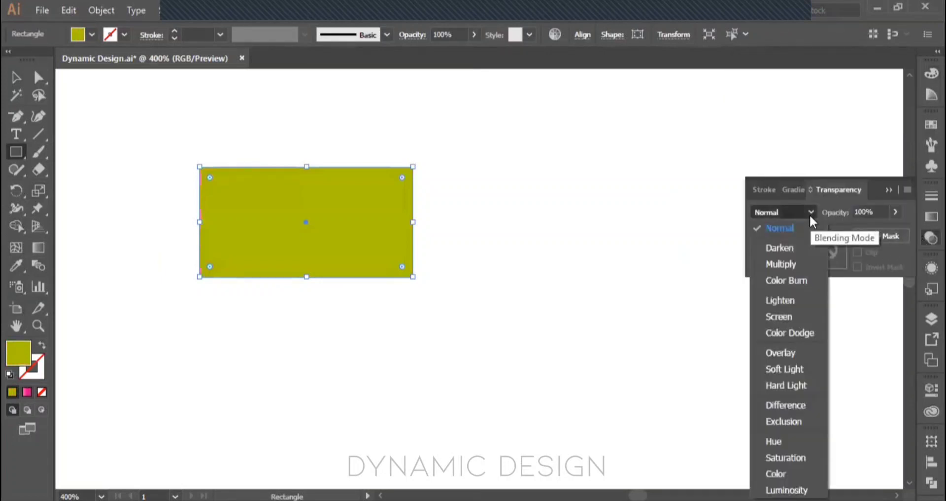
left_click(789, 245)
left_click(799, 216)
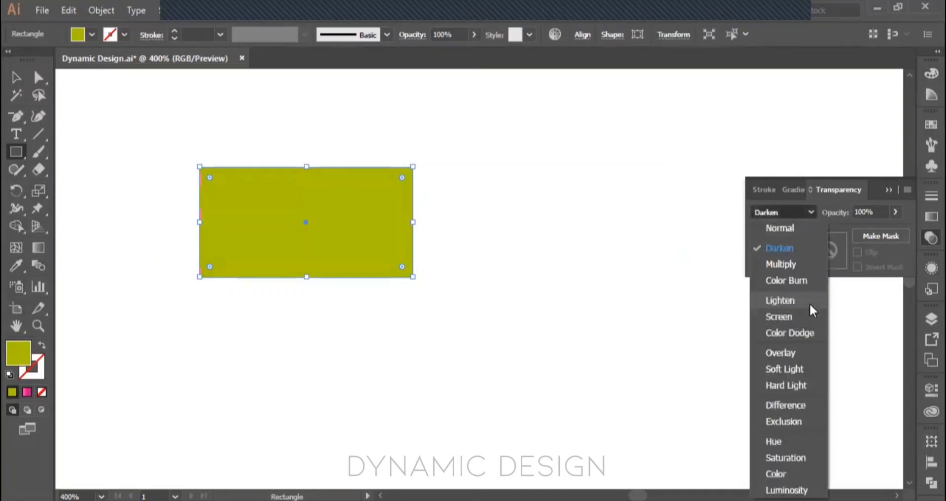
left_click(808, 300)
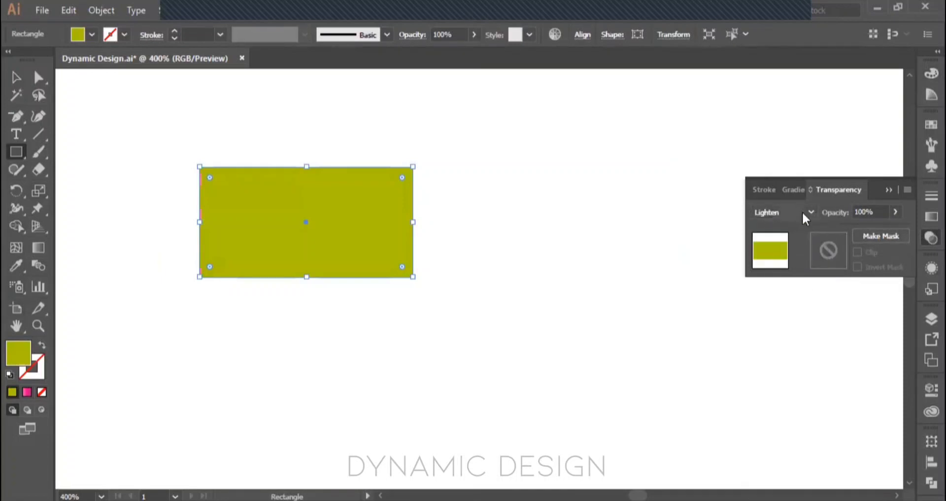
left_click(791, 227)
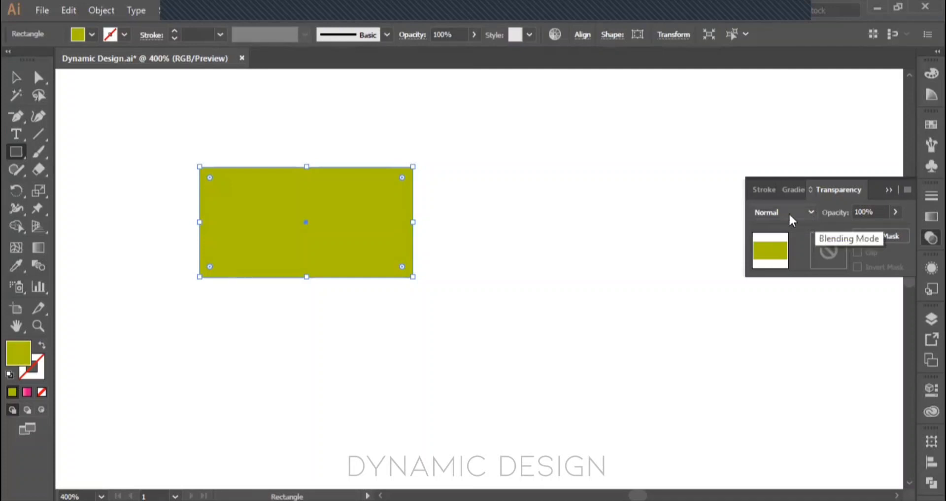
left_click(789, 218)
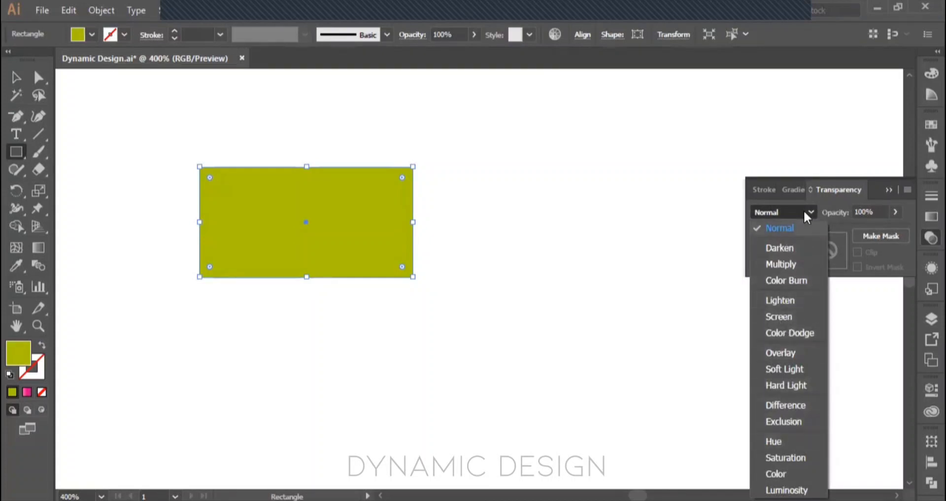
left_click(173, 229)
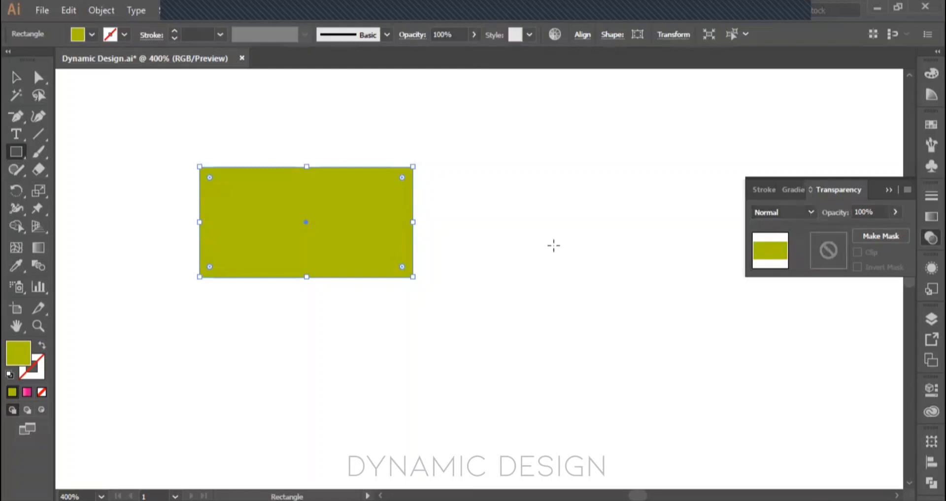
Step: Lower the olive rectangle's opacity to 46% and restore it to 100%
left_click(896, 212)
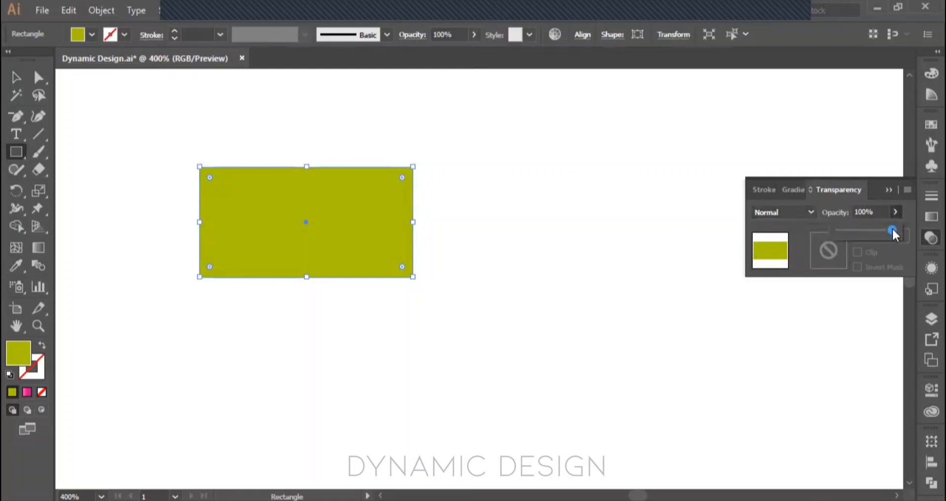
mouse_move(894, 230)
left_mouse_down()
mouse_move(862, 230)
mouse_move(907, 230)
left_mouse_up()
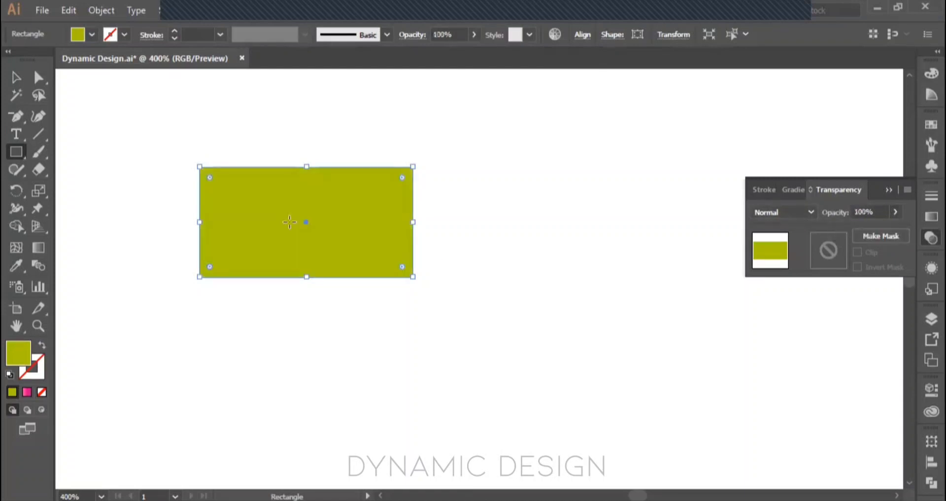
left_click(897, 212)
left_click_drag(891, 233, 861, 237)
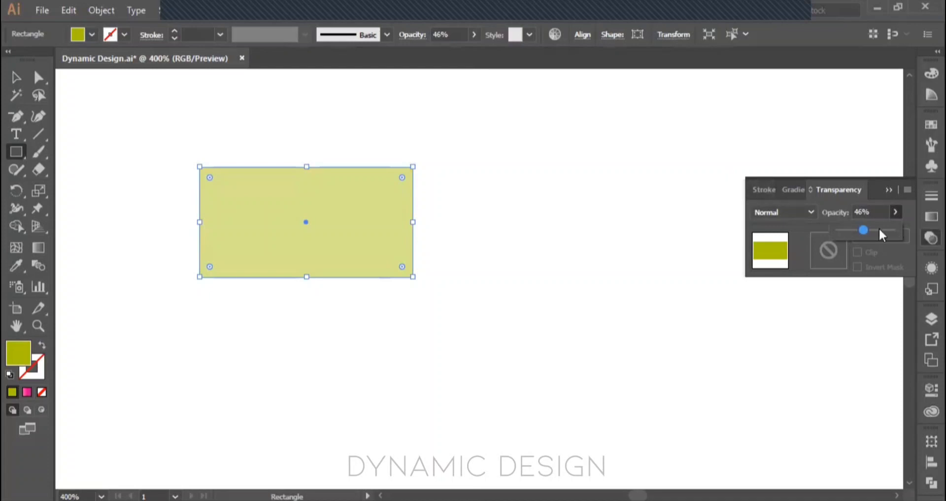
left_click_drag(864, 230, 900, 230)
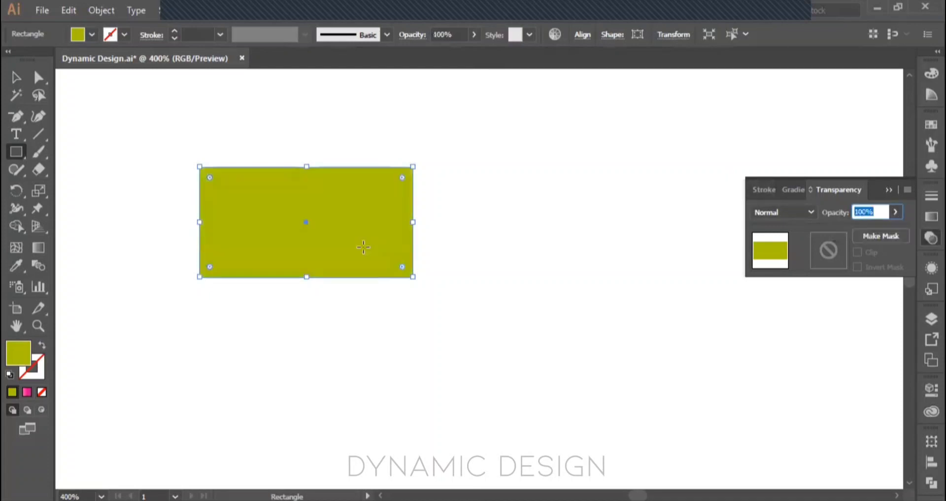
Step: Duplicate the olive rectangle horizontally to the right so the copy overlaps about half of the original
type("vv")
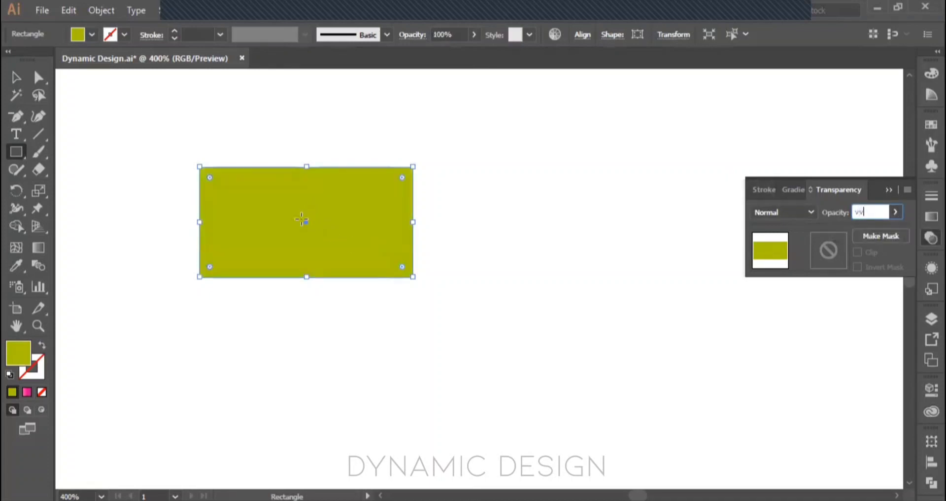
left_click(17, 81)
left_click_drag(309, 224, 418, 223)
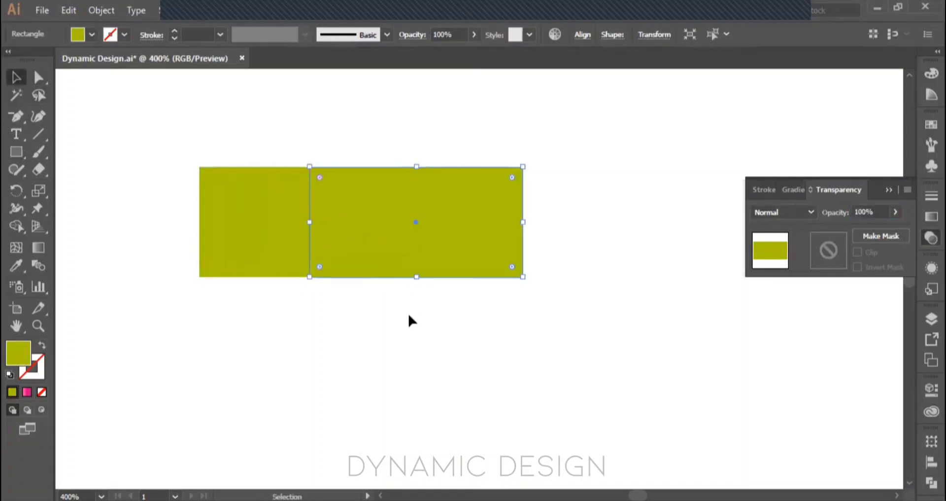
Step: Select both overlapping rectangles, reduce their opacity to 21%, and deselect them
left_click_drag(408, 315, 194, 156)
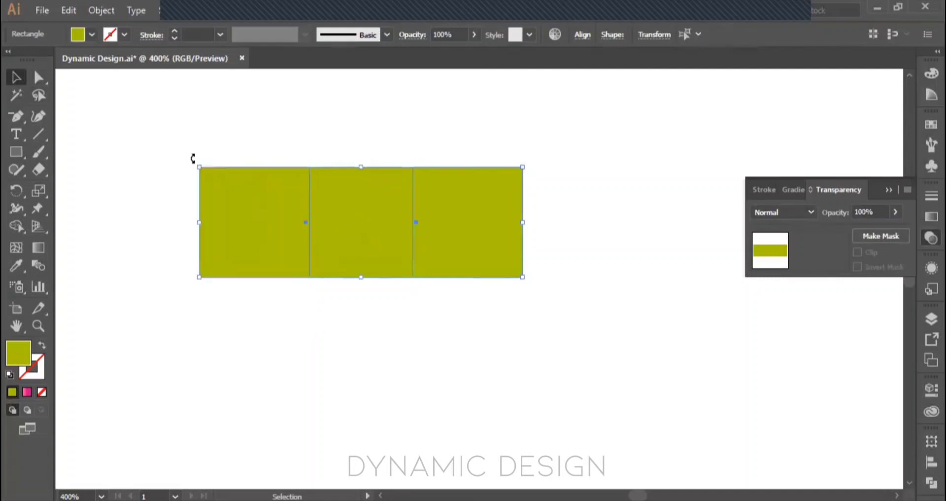
left_click(896, 212)
left_click_drag(895, 230, 848, 232)
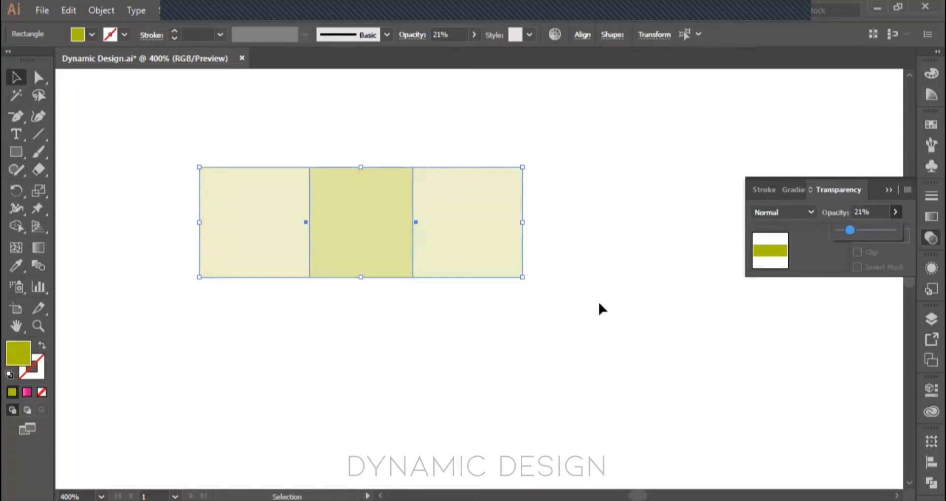
left_click(311, 347)
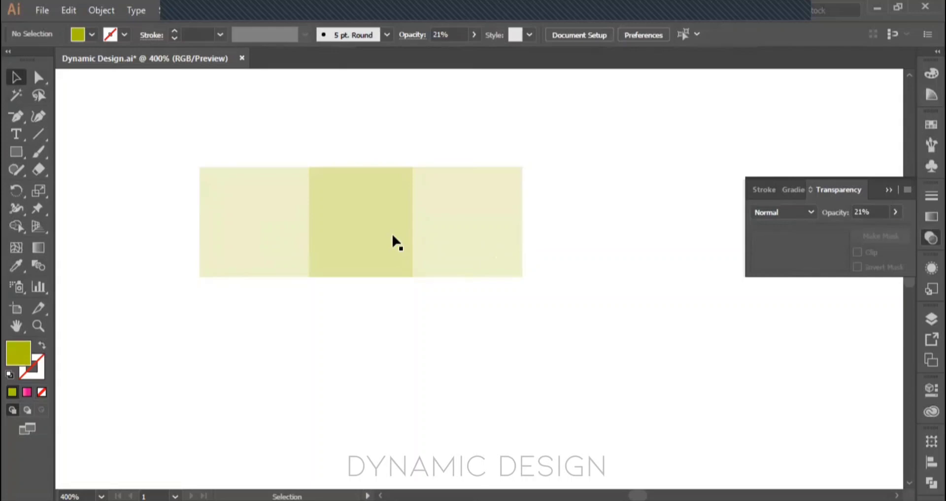
Step: Slide the right-hand transparent rectangle farther right to reduce the overlap, and undo the last move
scroll(397, 242, "up", 2)
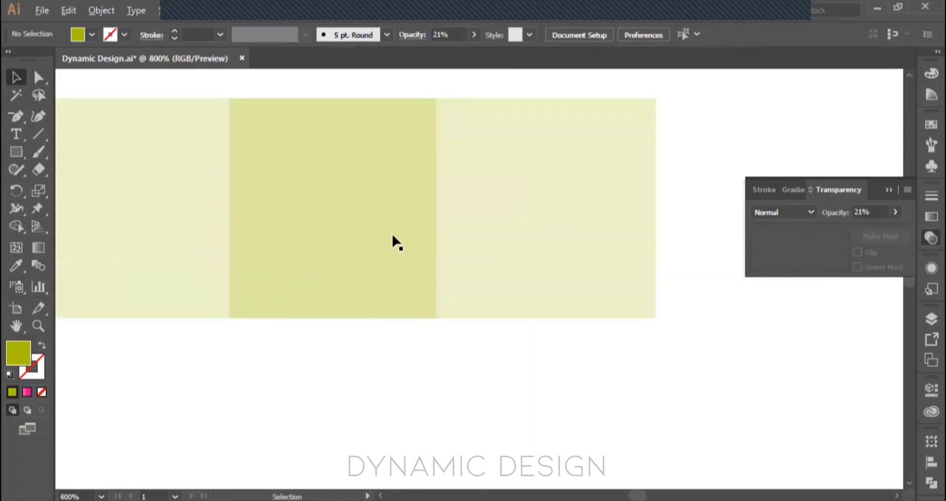
left_click_drag(377, 238, 568, 239)
key("ctrl+z")
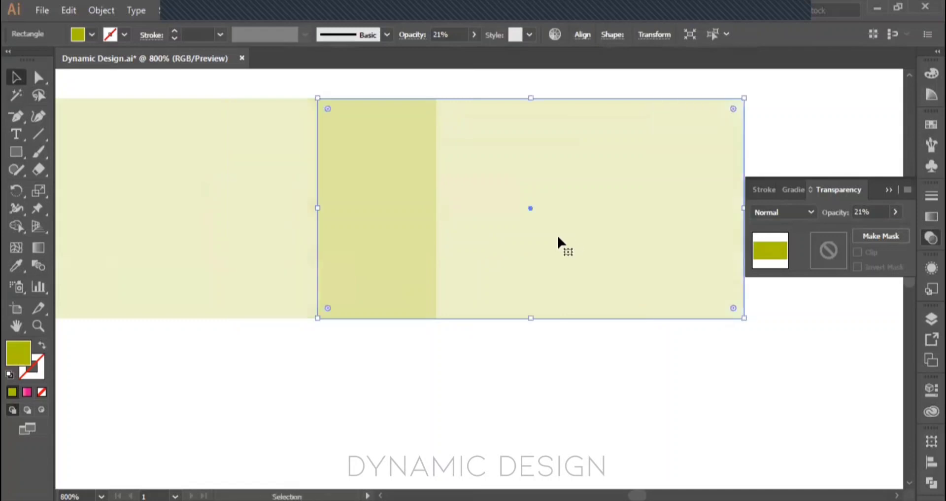
Step: Set the opacity of both overlapping olive rectangles to 64%, and select each rectangle individually to compare them
scroll(398, 217, "down", 1)
left_click_drag(394, 312, 303, 243)
left_click(896, 212)
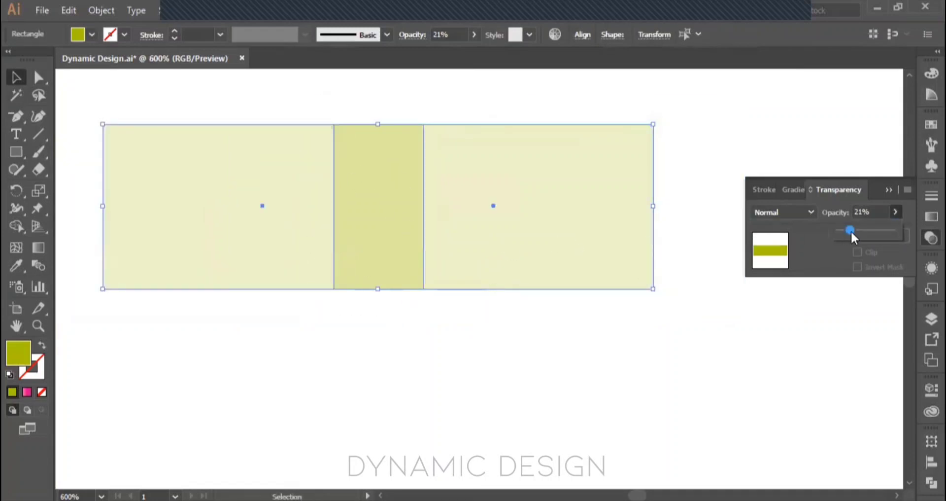
left_click_drag(869, 235, 880, 235)
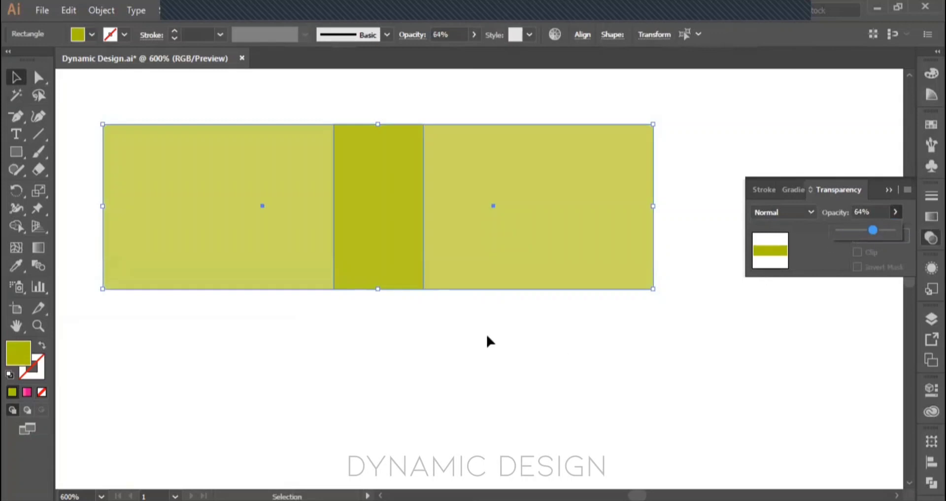
left_click(437, 318)
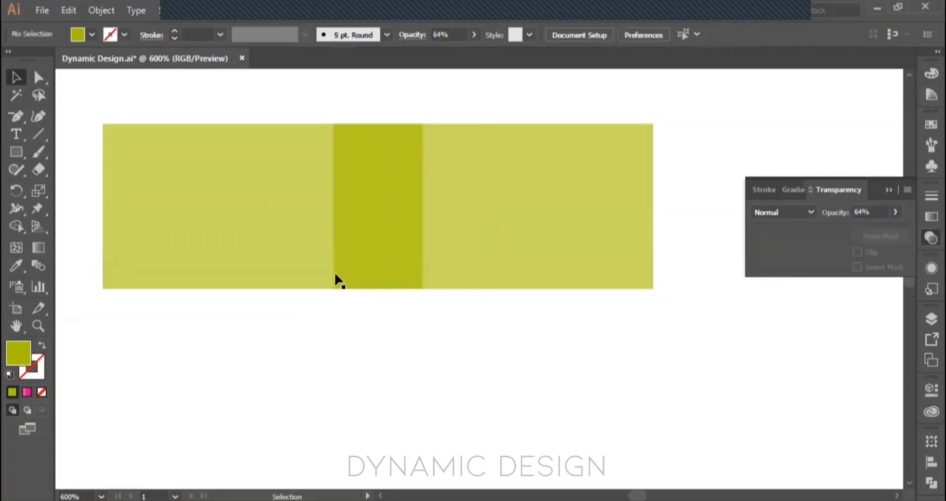
left_click(361, 179)
left_click(205, 223)
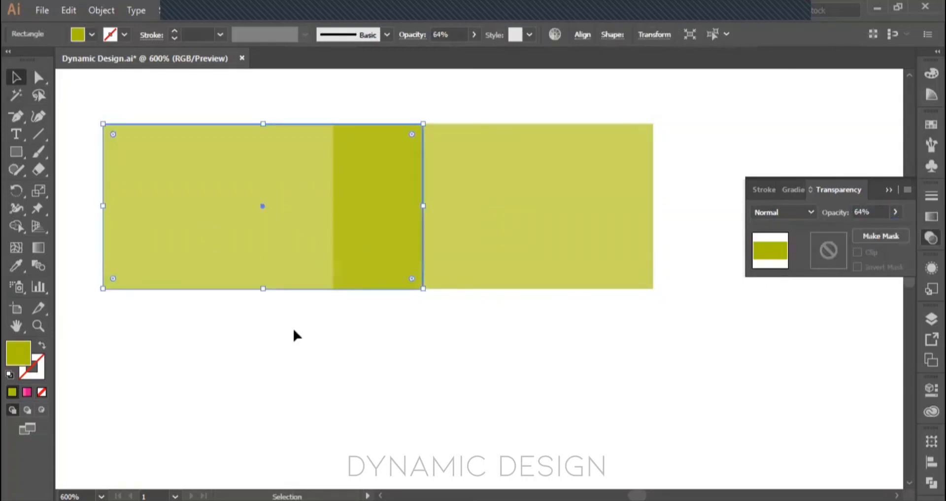
left_click(495, 221)
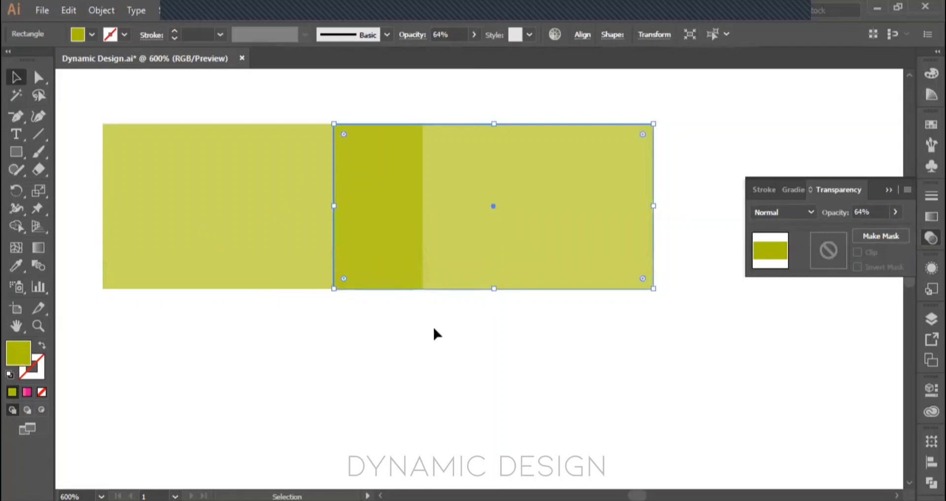
Step: Reduce the opacity of both overlapping rectangles to exactly 50%, and check each one individually
left_click_drag(466, 338, 301, 232)
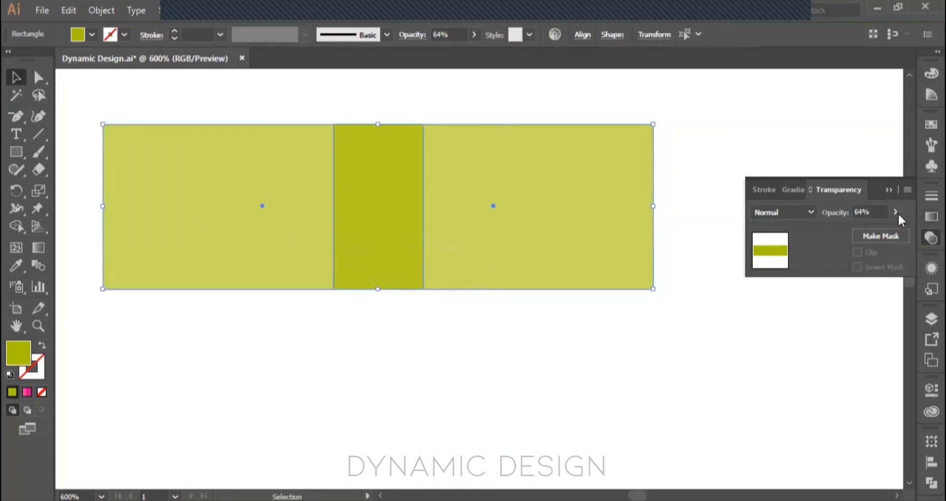
left_click(897, 214)
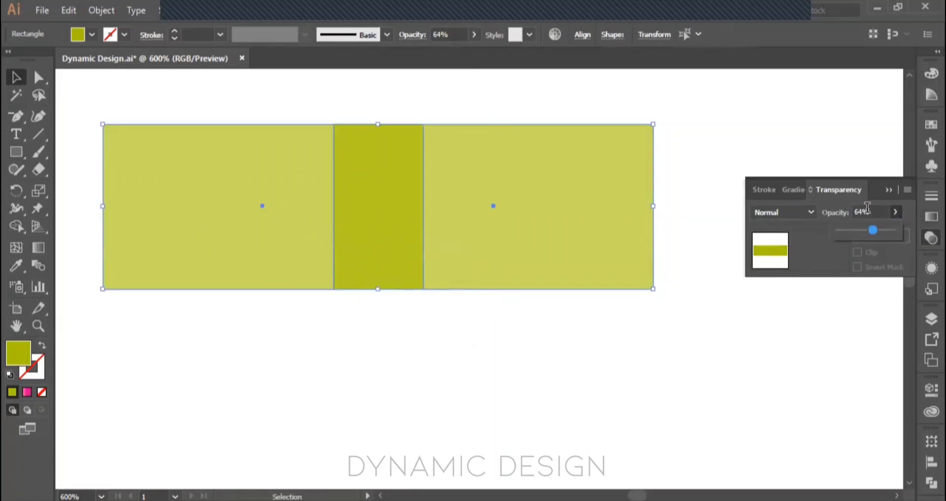
left_click(842, 217)
type("50")
key("Return")
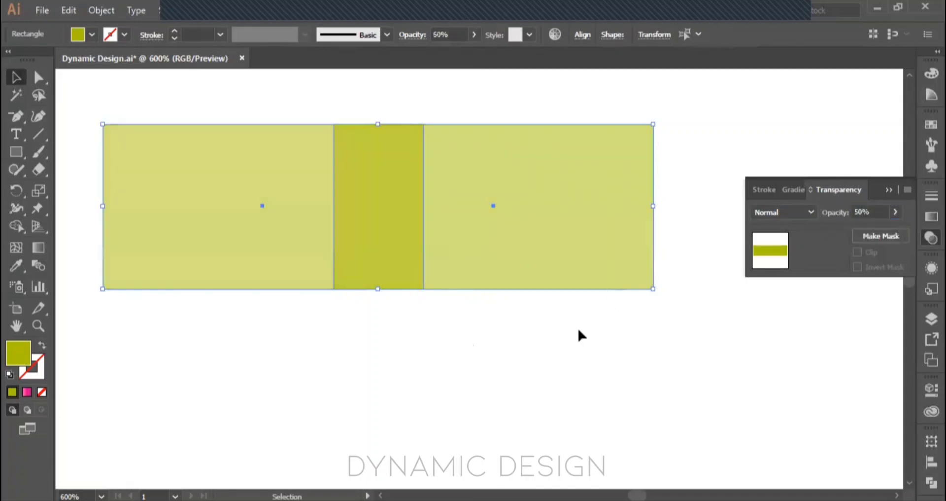
left_click(566, 337)
left_click(296, 213)
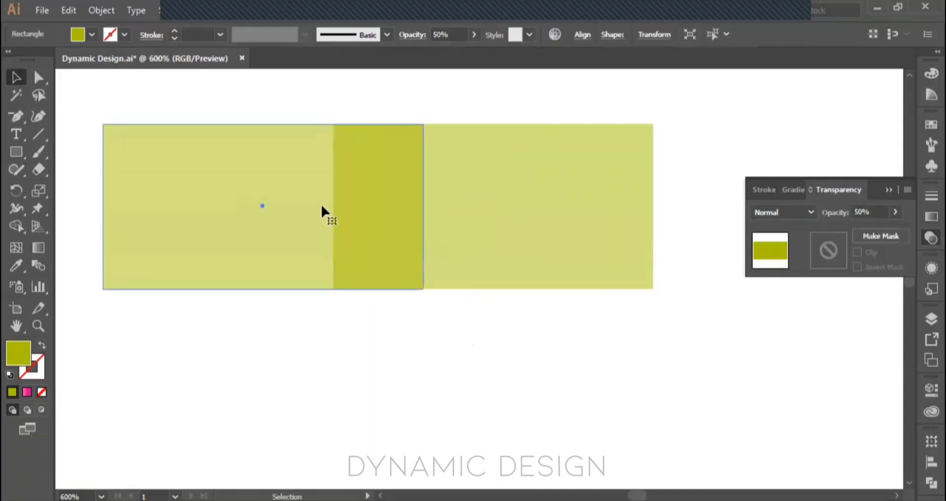
left_click(490, 188)
Step: Delete both overlapping semi-transparent rectangles from the artboard
key("ctrl+minus")
key("ctrl+minus")
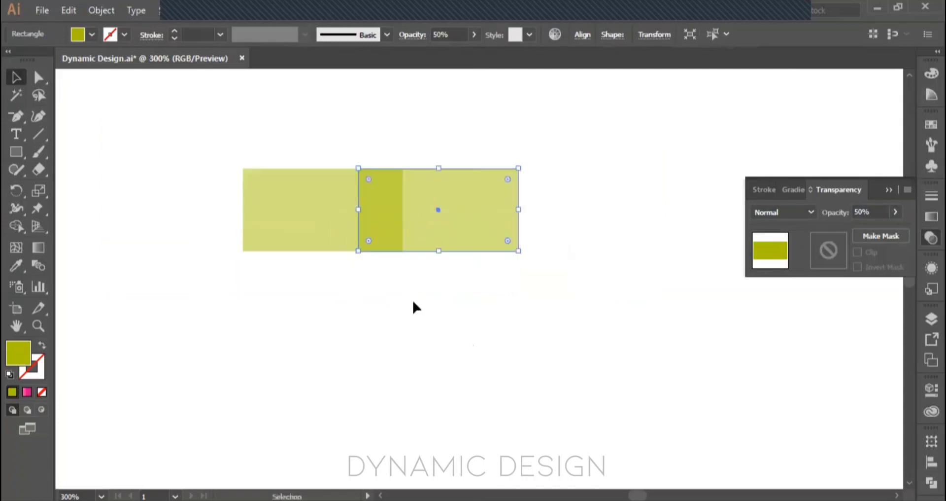
left_click_drag(413, 302, 313, 209)
key("Delete")
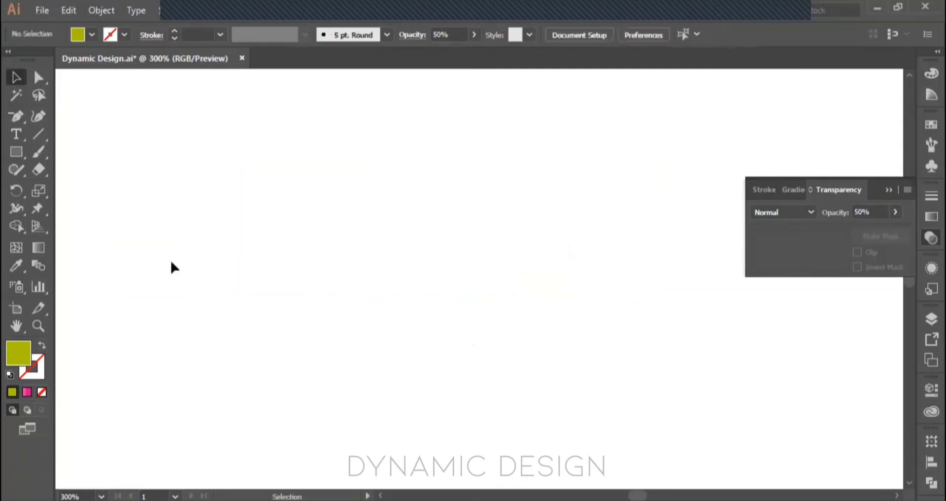
Step: Draw a narrow upright ellipse about 18.5 mm tall and convert its top and bottom anchors to corner points, forming a leaf
left_click_drag(18, 159, 90, 187)
left_click_drag(324, 174, 378, 291)
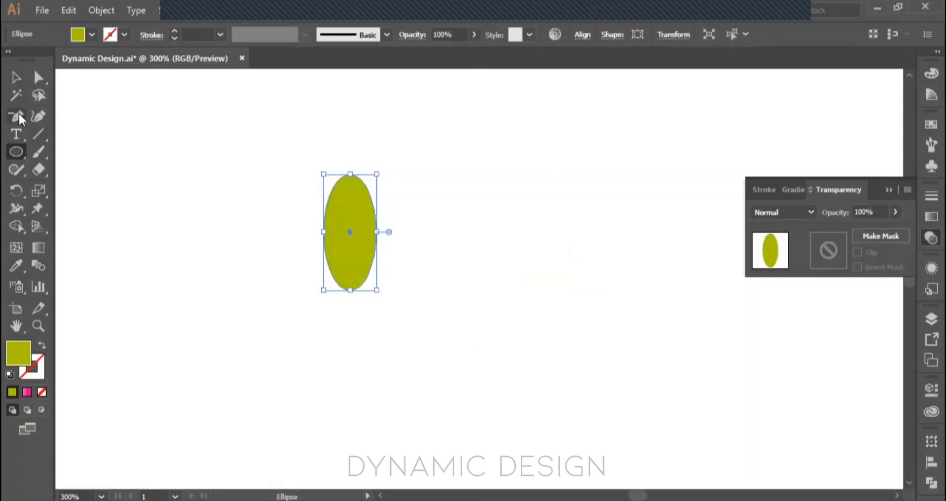
left_click_drag(19, 118, 83, 166)
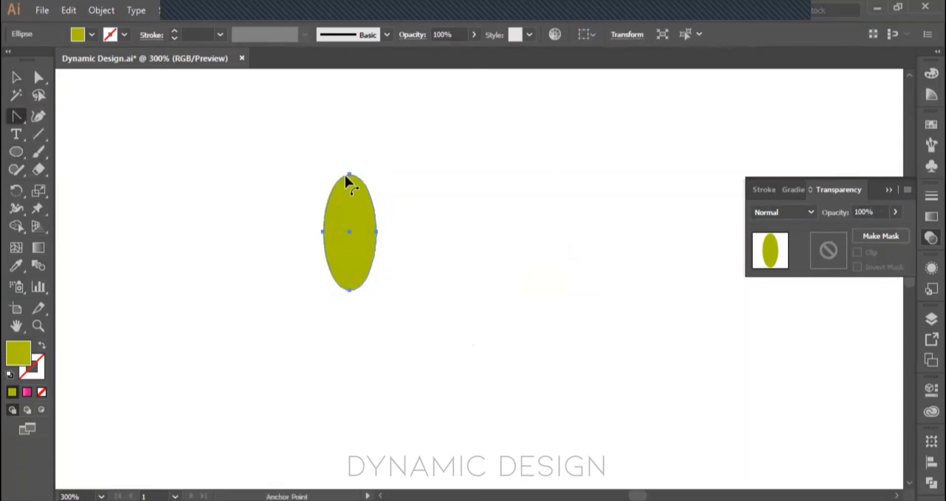
left_click(350, 174)
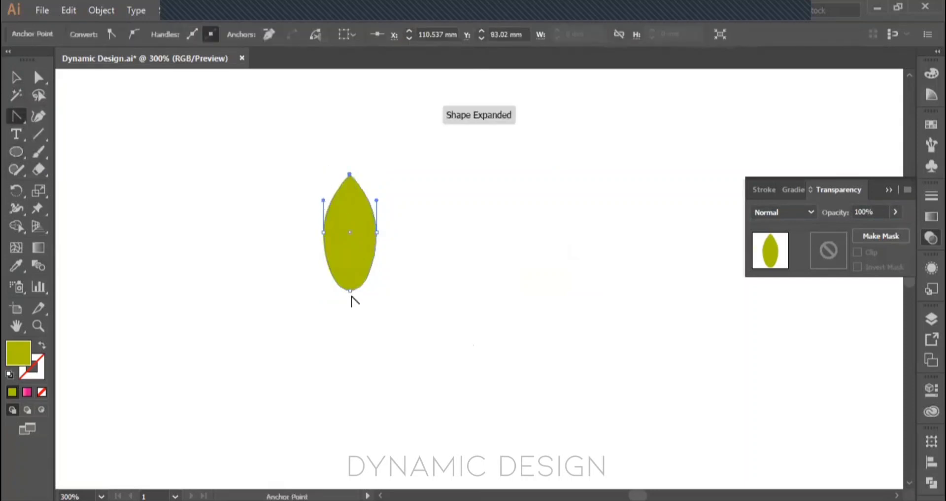
left_click_drag(350, 291, 350, 292)
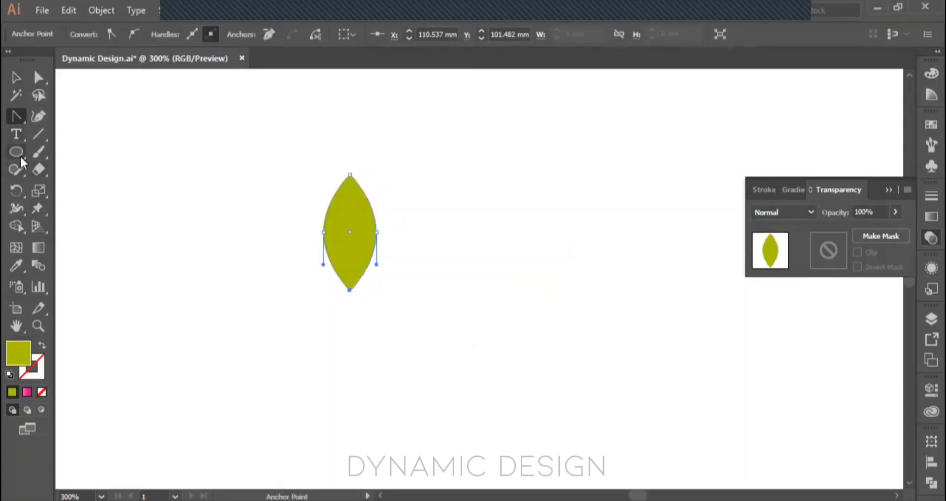
Step: Try to rotate a copy of the leaf clockwise around its bottom tip, and deselect it
left_click(18, 189)
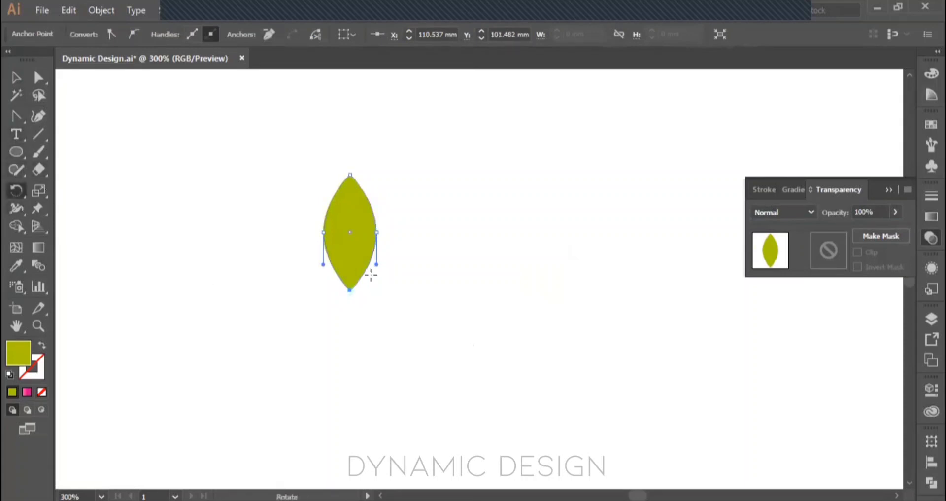
left_click(350, 290)
left_click_drag(351, 174, 403, 205)
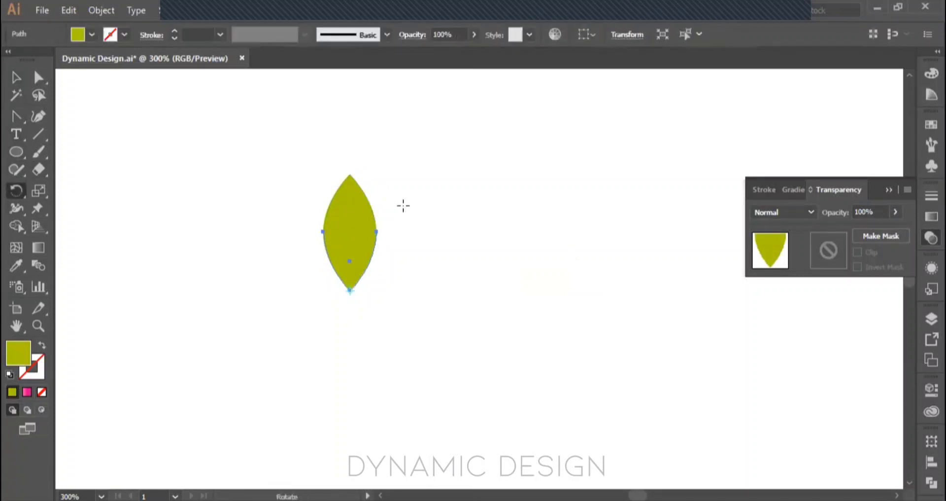
key("v")
left_click(410, 257)
Step: Select the whole leaf, rotate a copy 45° clockwise around its bottom tip, and repeat the transformation to complete an eight-petal flower
left_click_drag(378, 270, 296, 178)
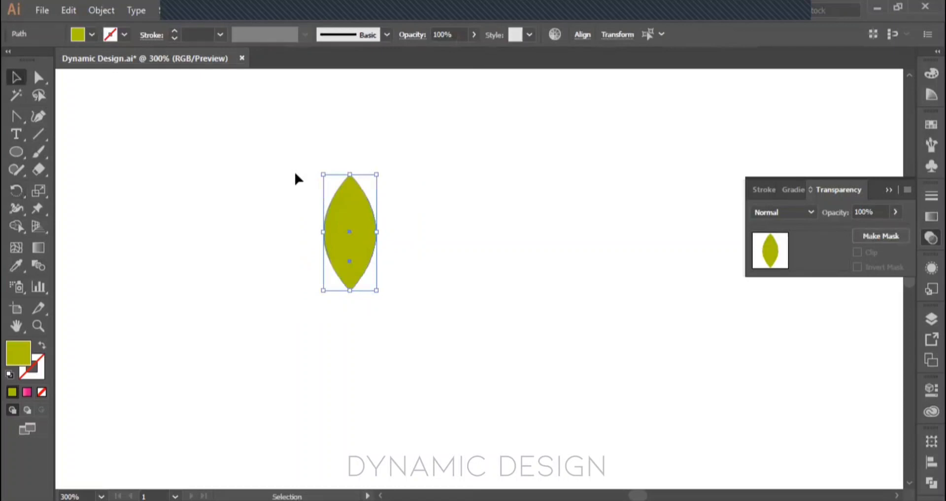
key("r")
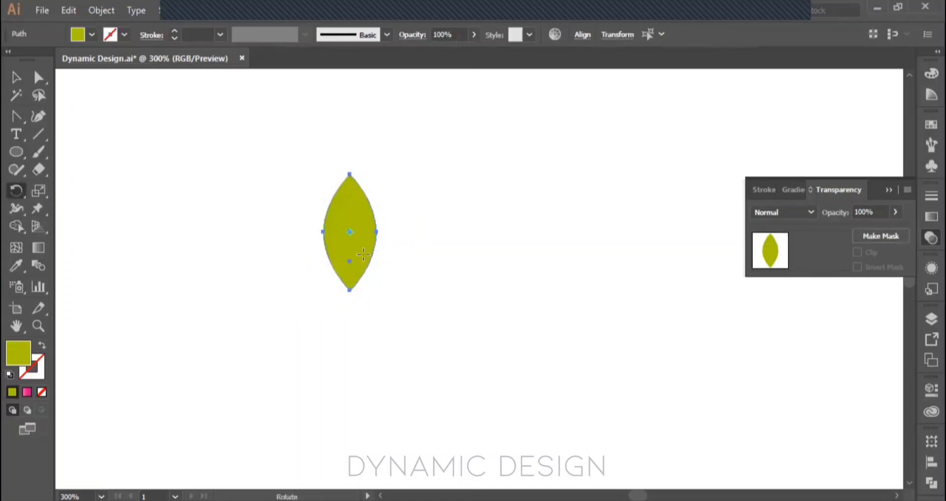
left_click(348, 290)
left_click_drag(348, 176, 420, 220)
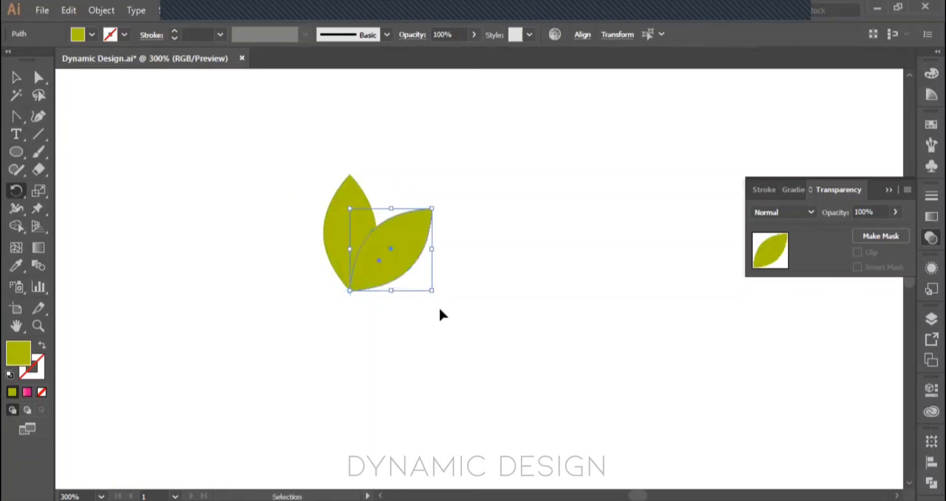
key("ctrl+d")
key("ctrl+d")
key("ctrl+d")
key("ctrl+d")
key("ctrl+d")
key("ctrl+d")
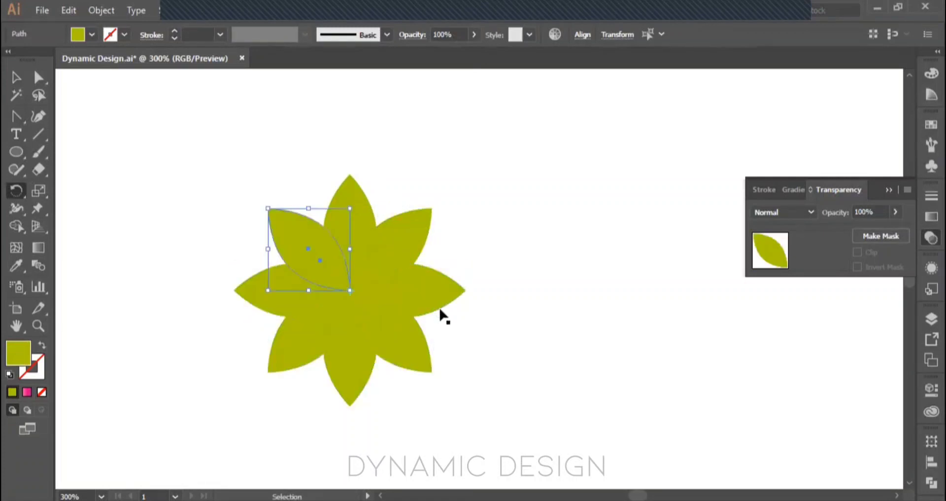
Step: Select all the flower's petals, lower their opacity to 40%, and deselect them
key("v")
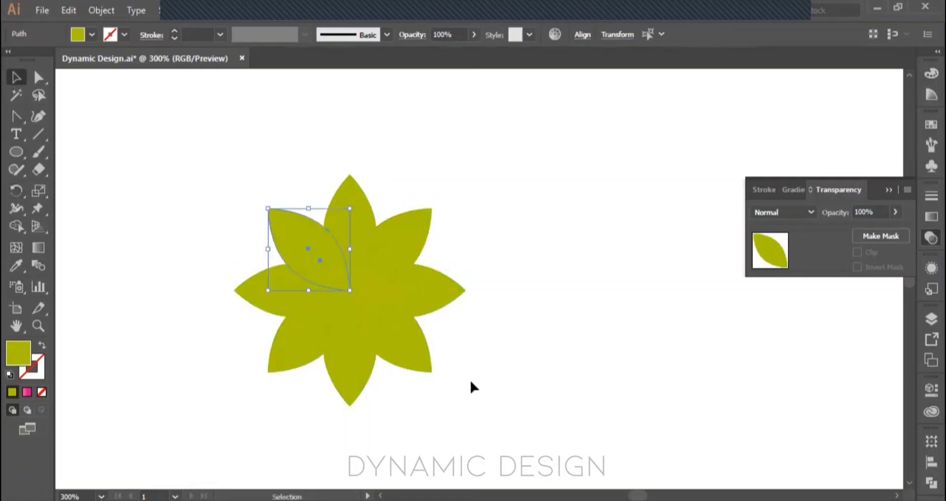
left_click_drag(474, 381, 183, 152)
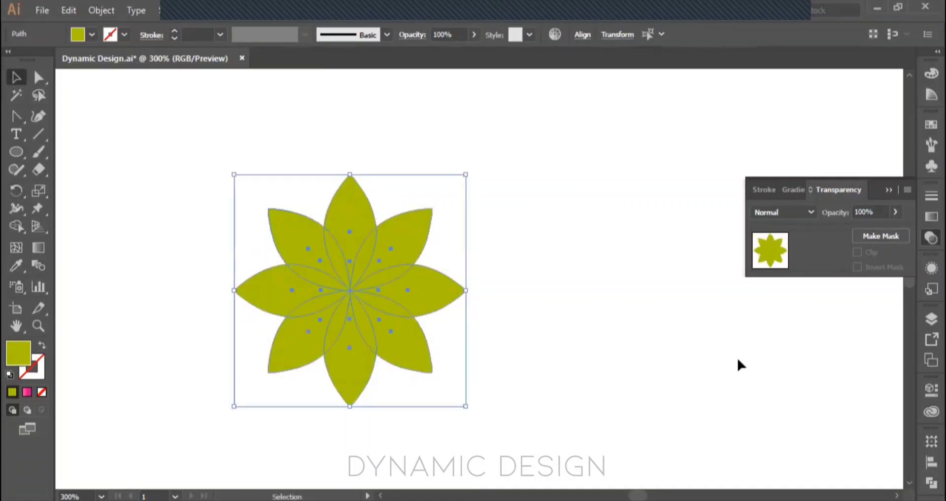
left_click(896, 212)
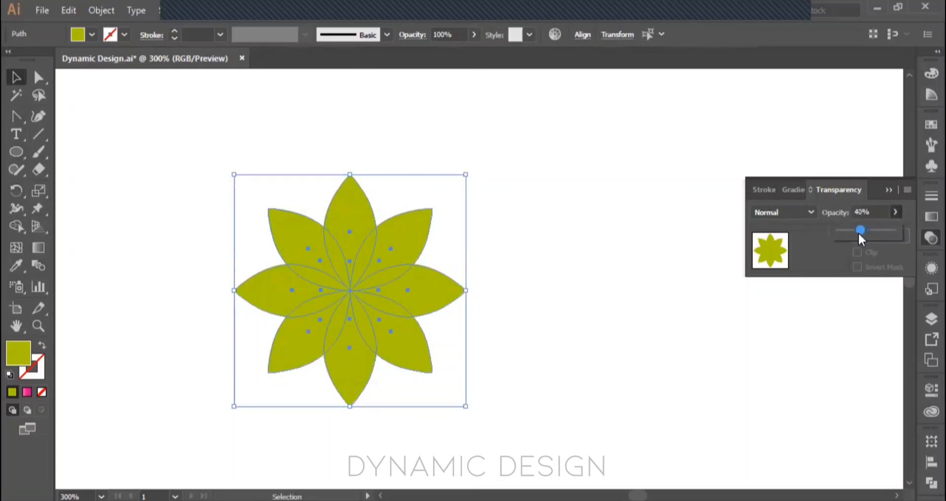
left_click_drag(858, 232, 859, 232)
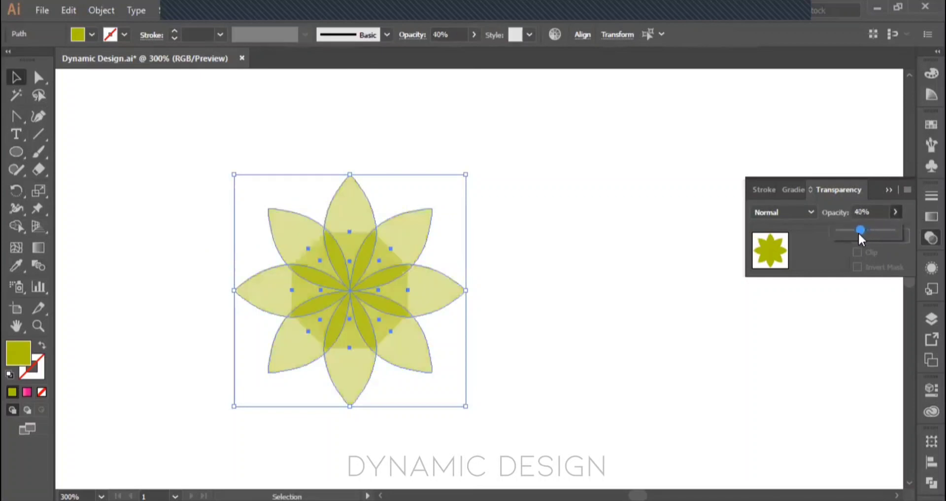
left_click(550, 344)
left_click(551, 339)
Step: Examine the overlapping petal areas around the flower's center, selecting individual inner pieces to see how they stack
scroll(385, 299, "up", 2)
left_click_drag(385, 300, 456, 294)
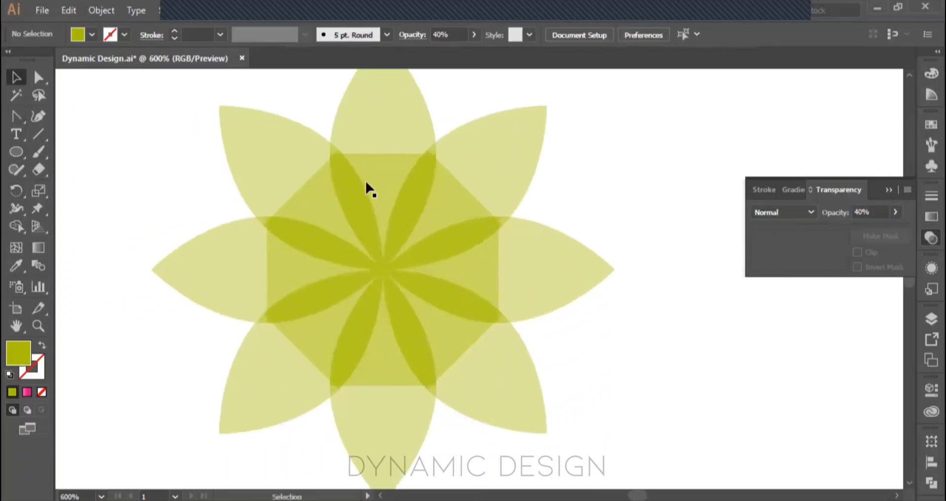
left_click(312, 274)
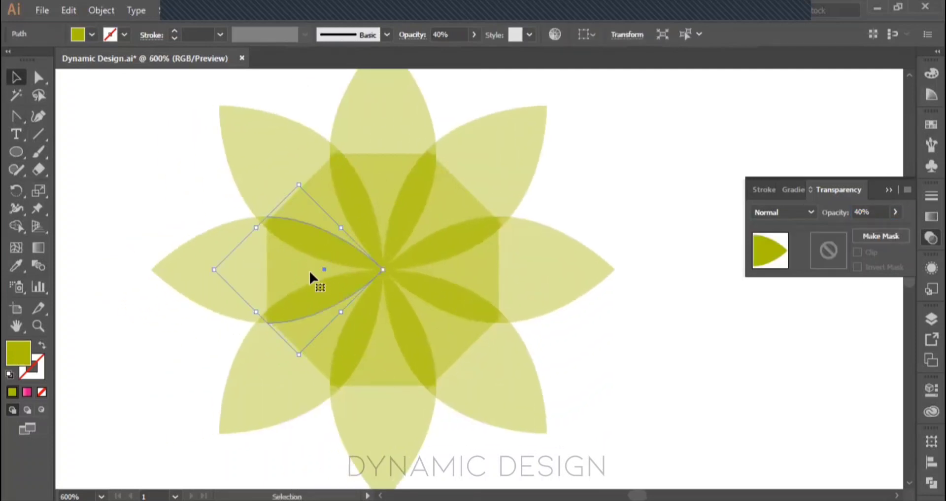
left_click(320, 372)
left_click(445, 429)
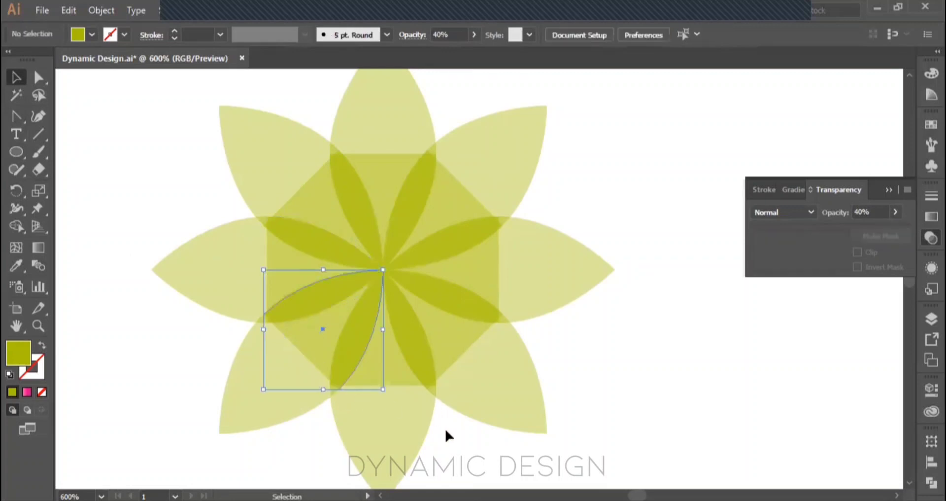
scroll(445, 429, "down", 2)
left_click_drag(542, 397, 534, 380)
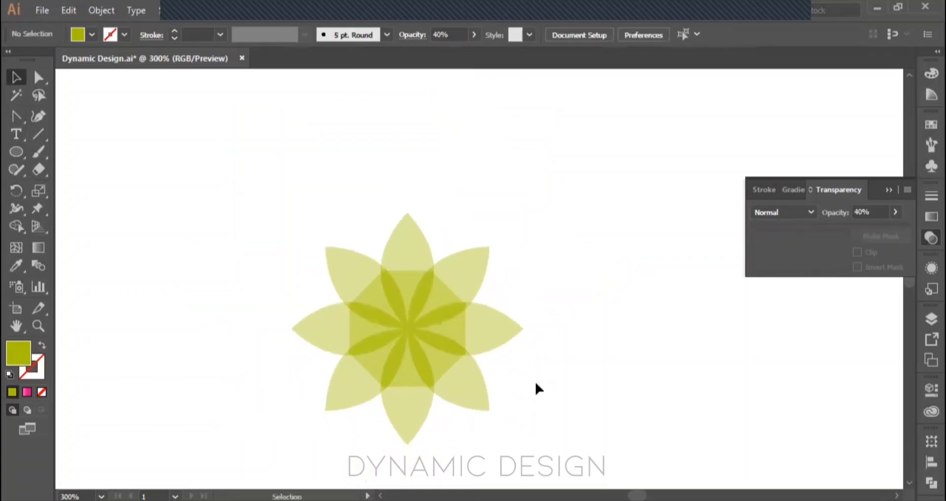
left_click(465, 331)
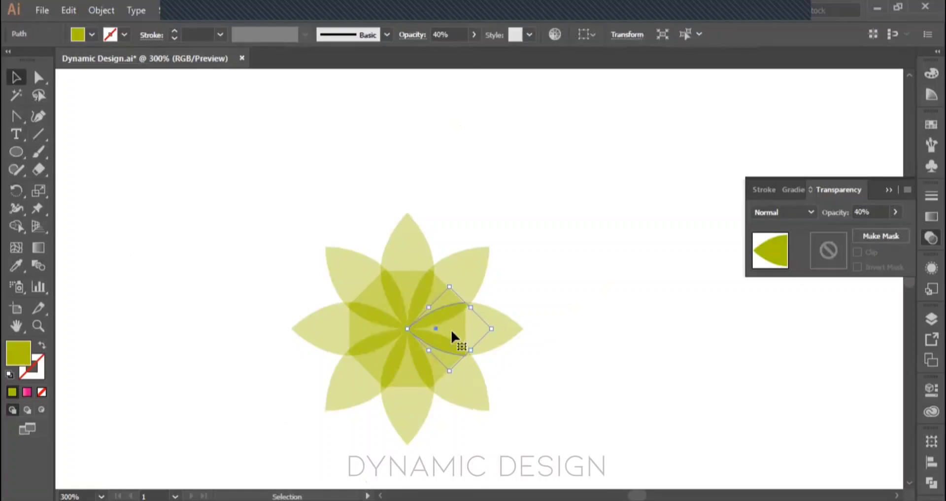
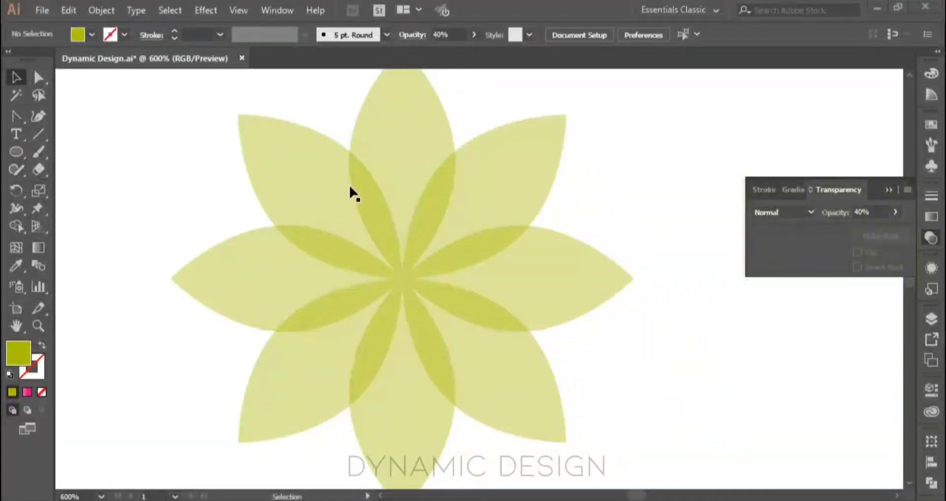
Step: Delete the whole eight-petal flower from the artboard and collapse the Transparency panel
scroll(403, 279, "down", 1)
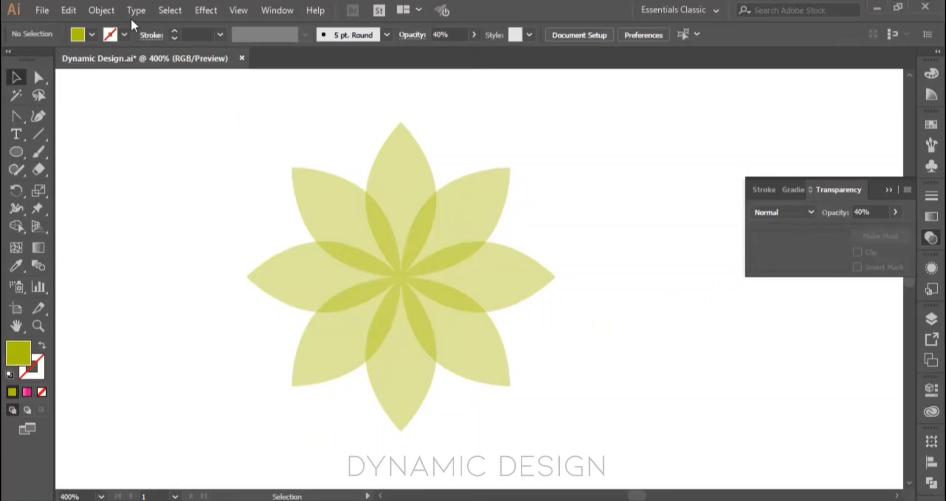
key("ctrl+0")
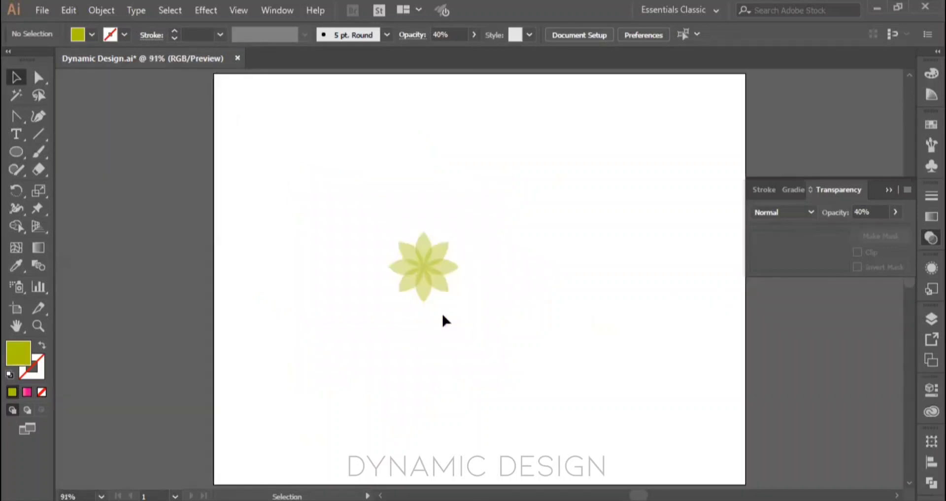
scroll(415, 277, "up", 4)
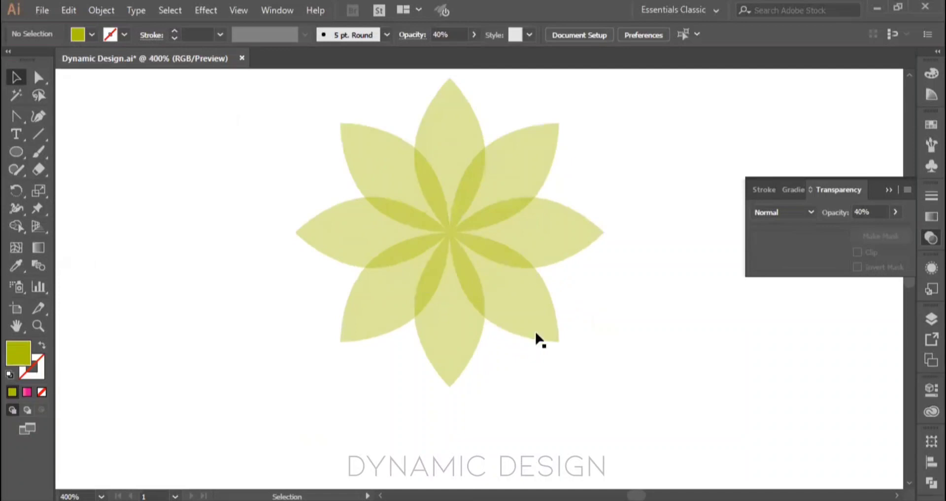
key("ctrl+0")
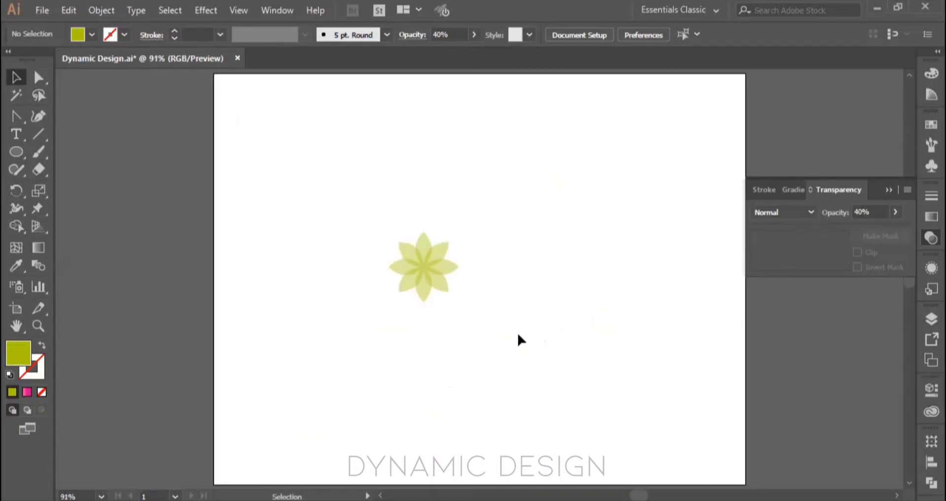
left_click_drag(497, 333, 366, 223)
key("Delete")
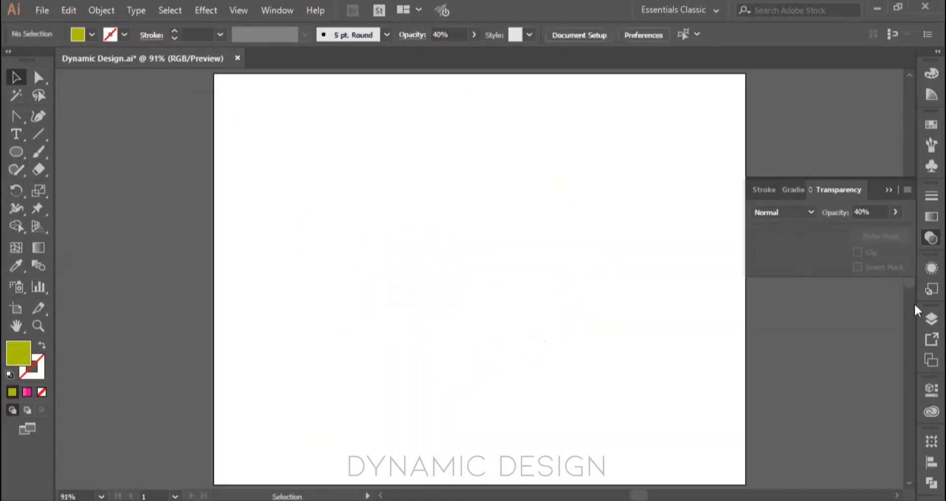
left_click(888, 190)
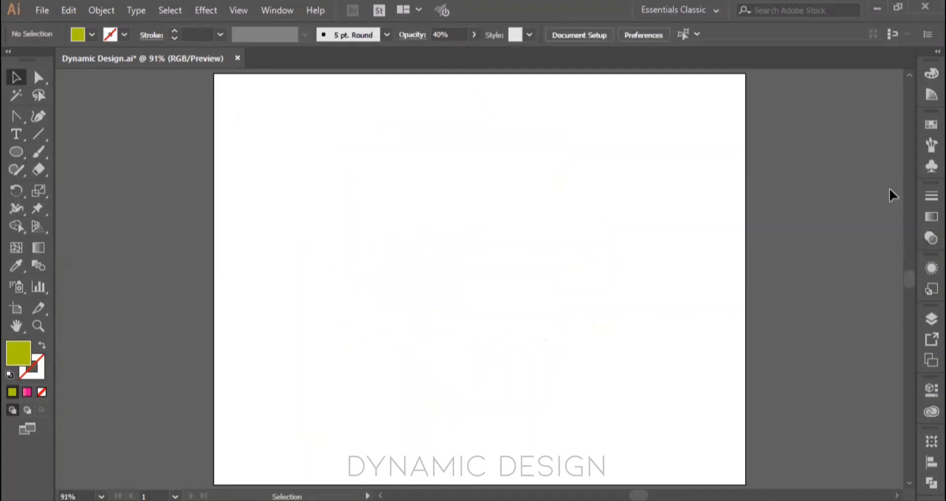
Step: Show the appearance attributes, draw an olive-green ellipse in the artboard's upper-left area, and place one copy to its lower right and one below it
left_click(929, 269)
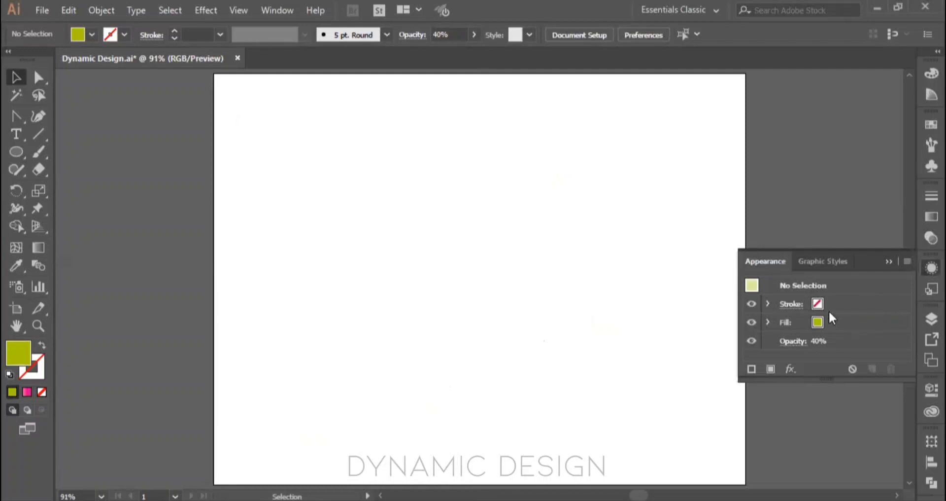
left_click(15, 152)
left_click_drag(313, 147, 430, 248)
mouse_move(369, 197)
left_mouse_down()
mouse_move(533, 292)
mouse_move(356, 390)
left_mouse_up()
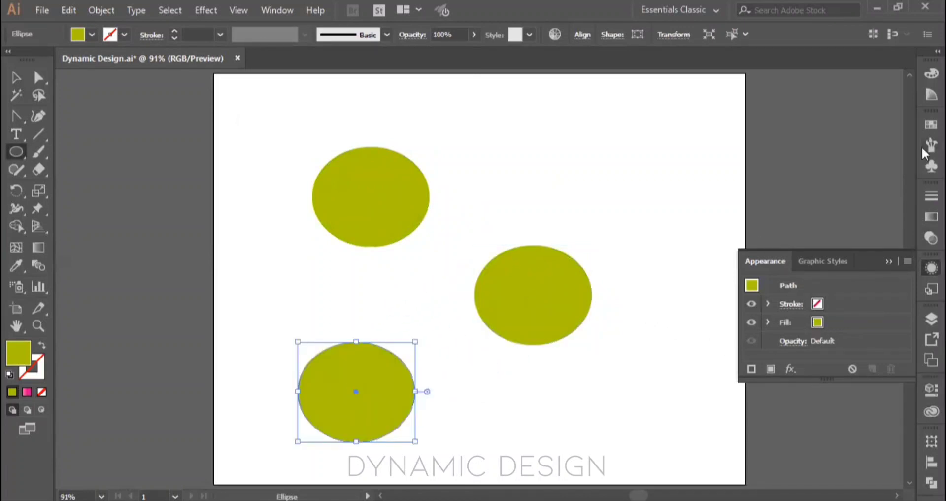
Step: Fill the lowest ellipse with red and the right-hand ellipse with light blue from the swatches
left_click(931, 124)
left_click(789, 164)
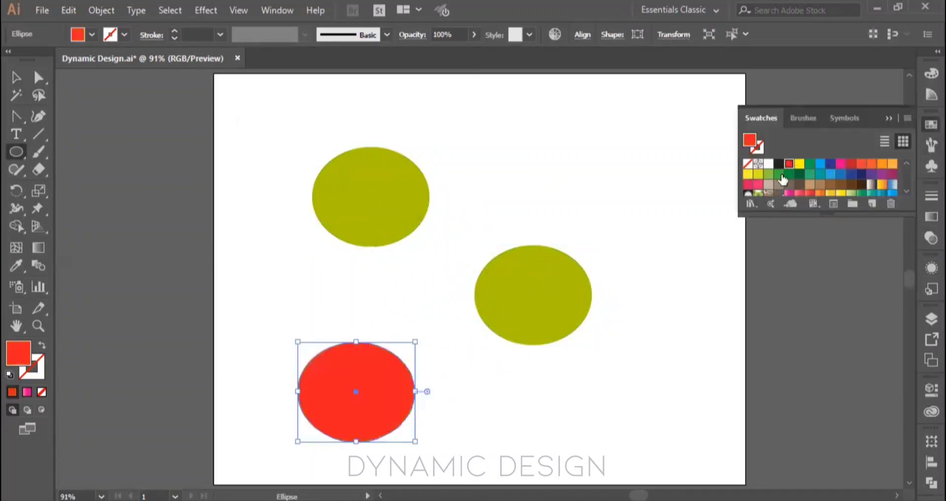
key("v")
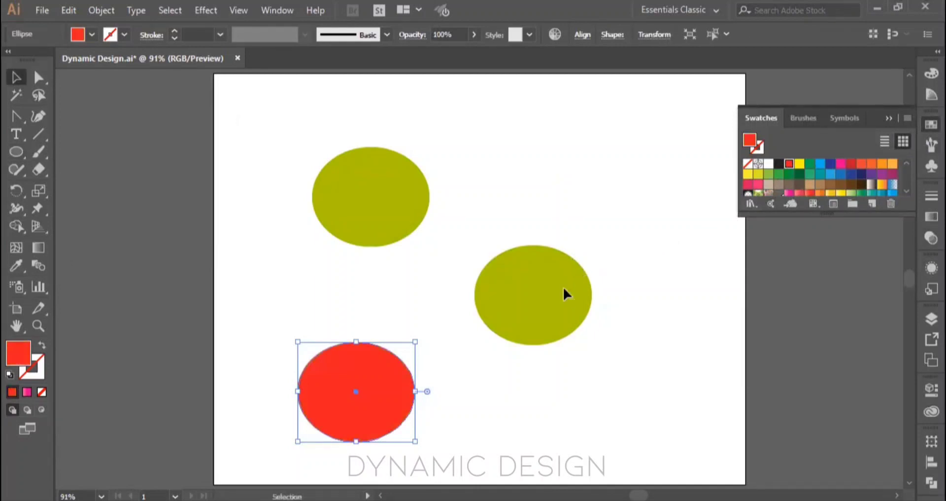
left_click(564, 294)
left_click(821, 164)
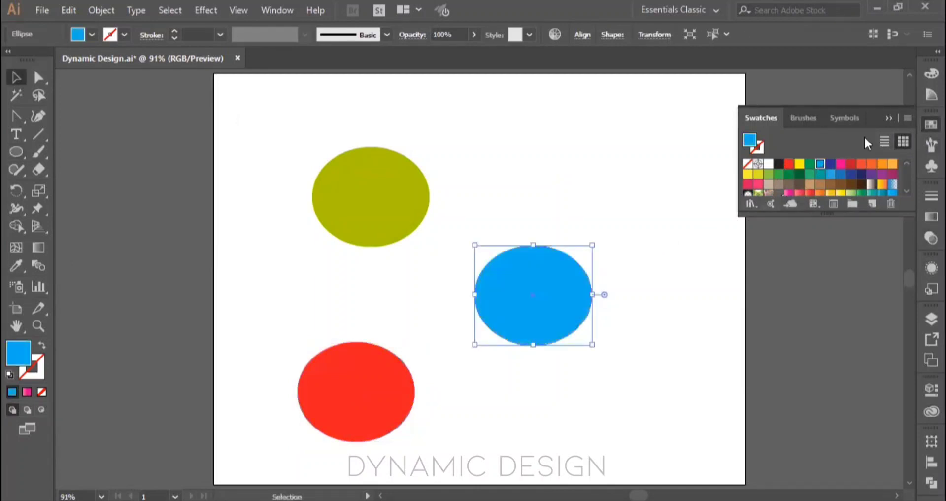
left_click(889, 119)
Step: Examine the appearance attributes with all three ellipses selected, and deselect them
left_click(922, 272)
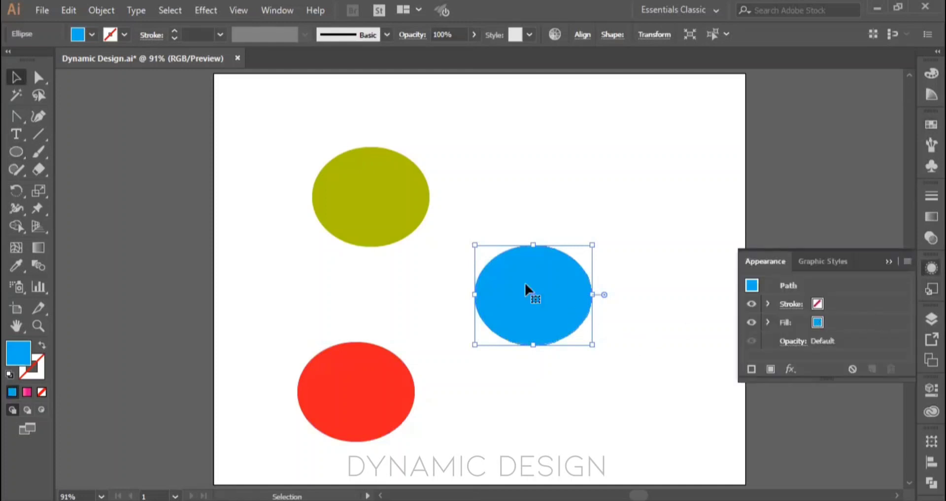
left_click_drag(280, 132, 625, 459)
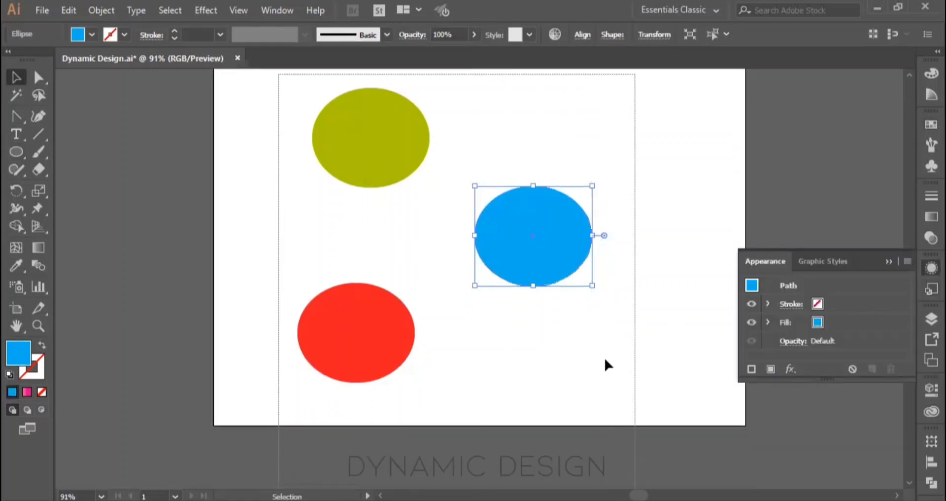
left_click_drag(604, 359, 605, 360)
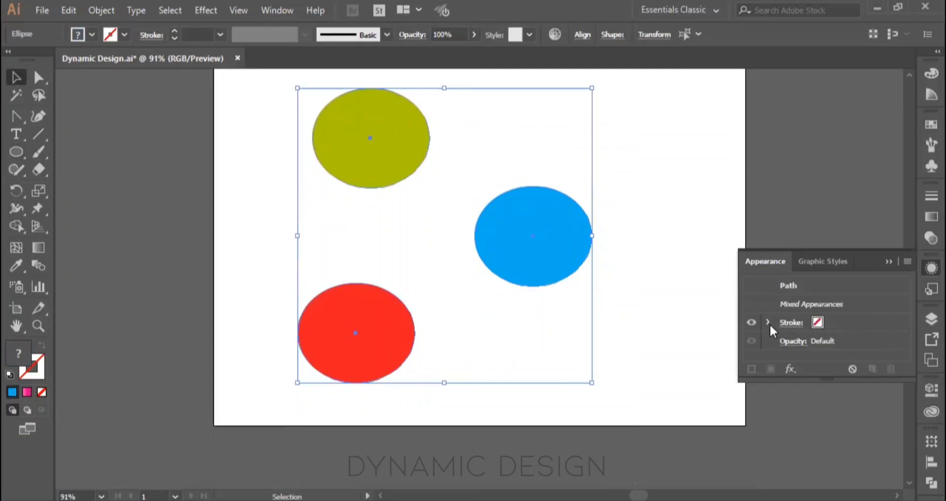
left_click(688, 318)
Step: Try an opacity of 33% on the blue ellipse through its appearance attributes, and reset it to 100%
left_click(560, 234)
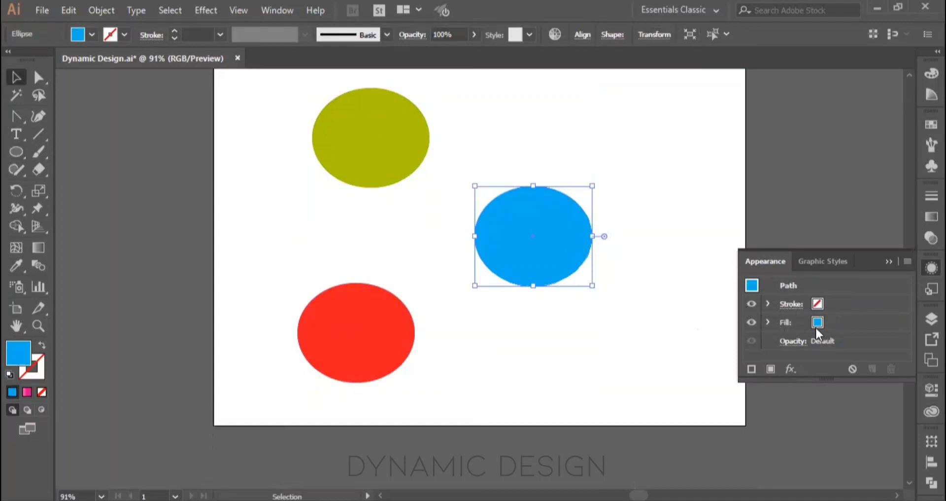
left_click(798, 344)
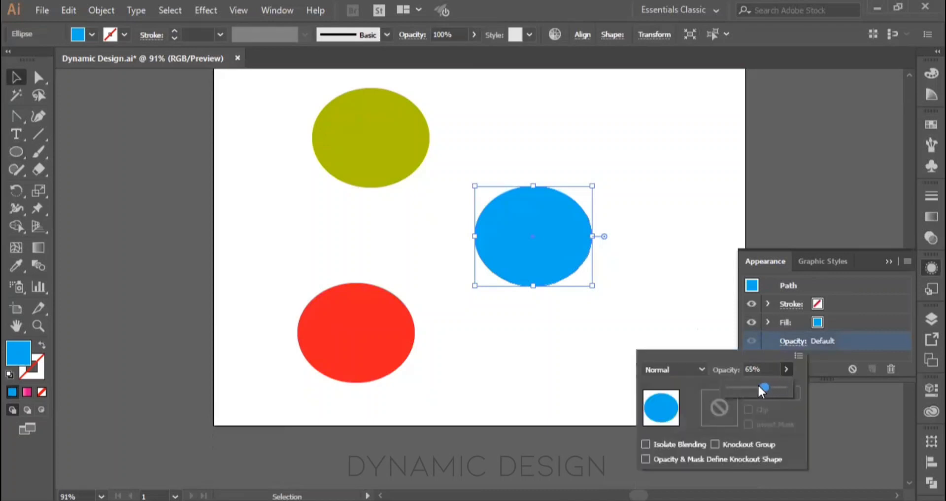
left_click_drag(758, 384, 743, 387)
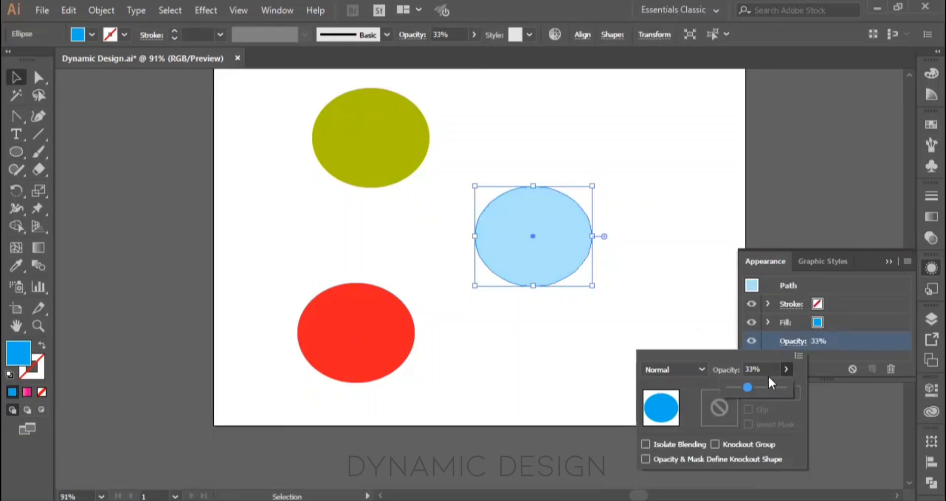
left_click(820, 382)
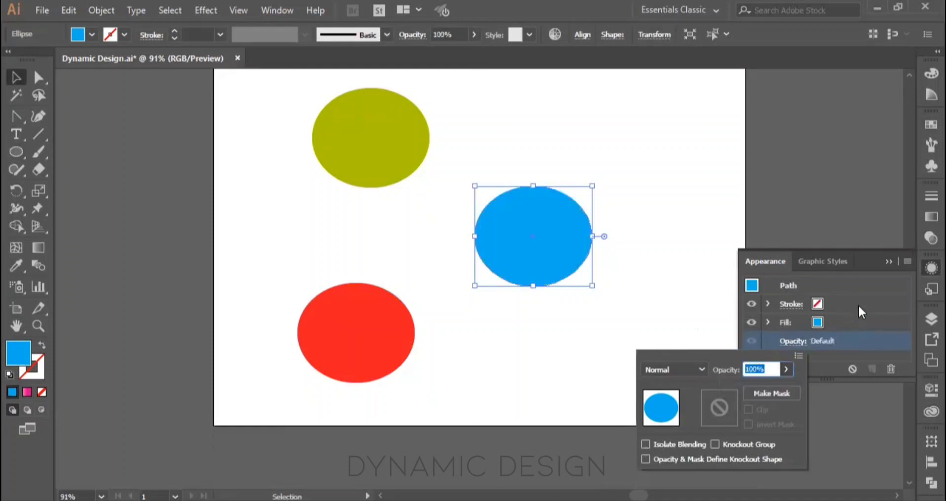
left_click(871, 258)
Step: Apply a 3D Extrude & Bevel effect to the red ellipse with the Off-Axis Front position and 50 pt extrude depth, and deselect it
left_click(359, 327)
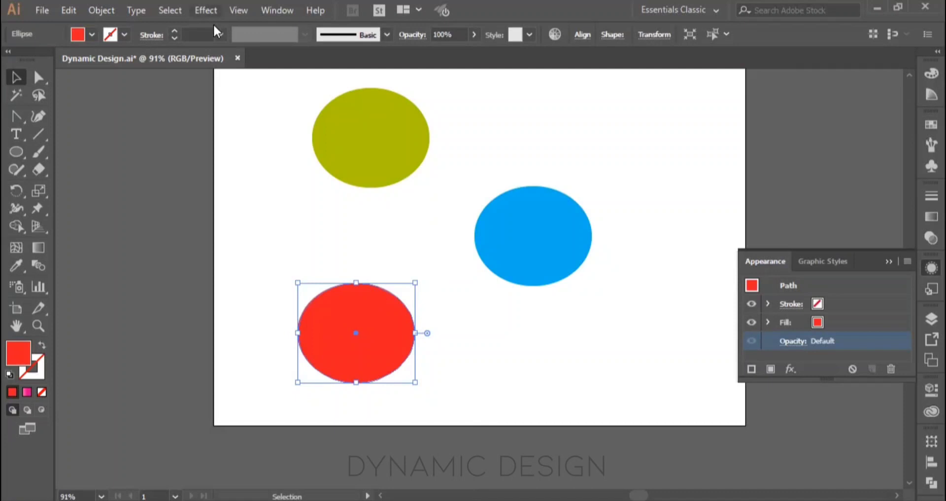
left_click(205, 11)
mouse_move(276, 94)
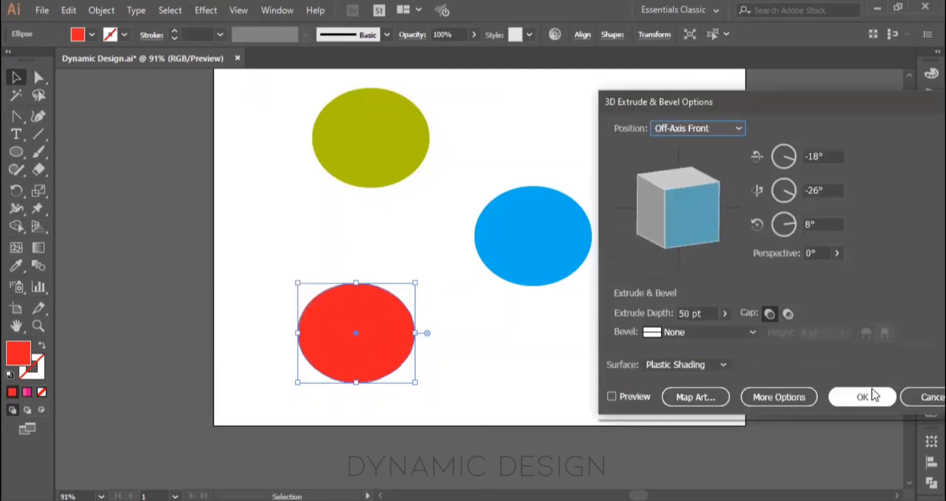
left_click(869, 391)
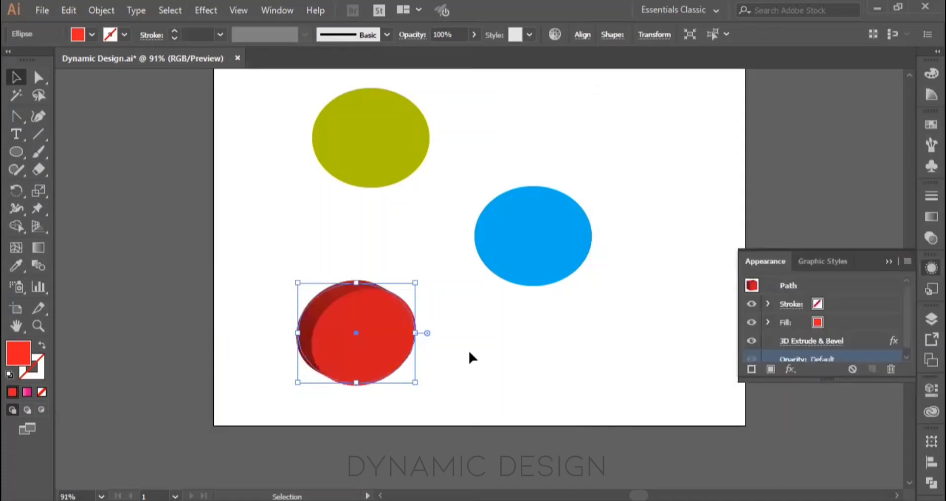
left_click(468, 348)
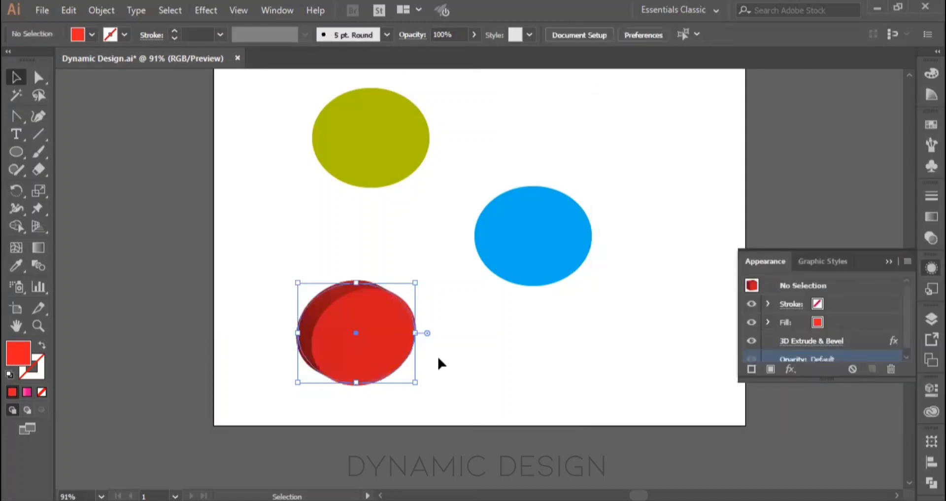
Step: Reselect the red ellipse and review its 3D Extrude & Bevel options from the appearance attributes, keeping the settings
left_click(890, 261)
left_click(383, 345)
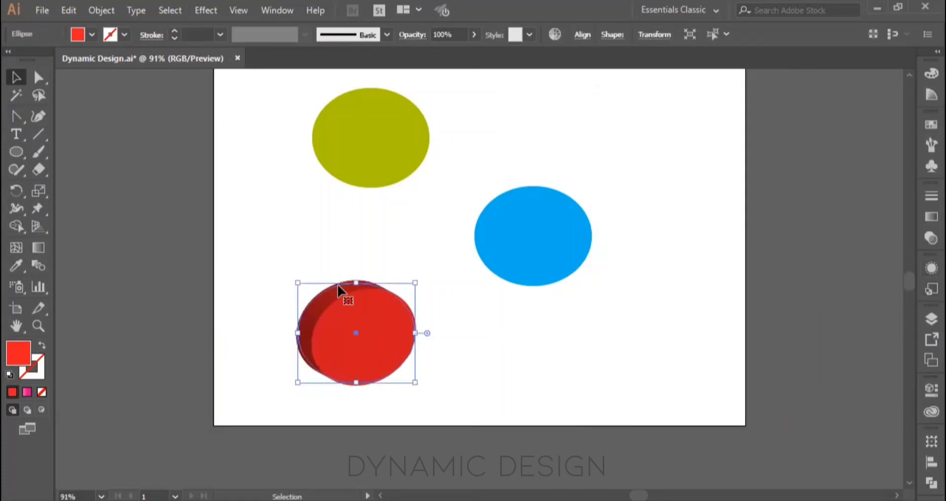
left_click(923, 269)
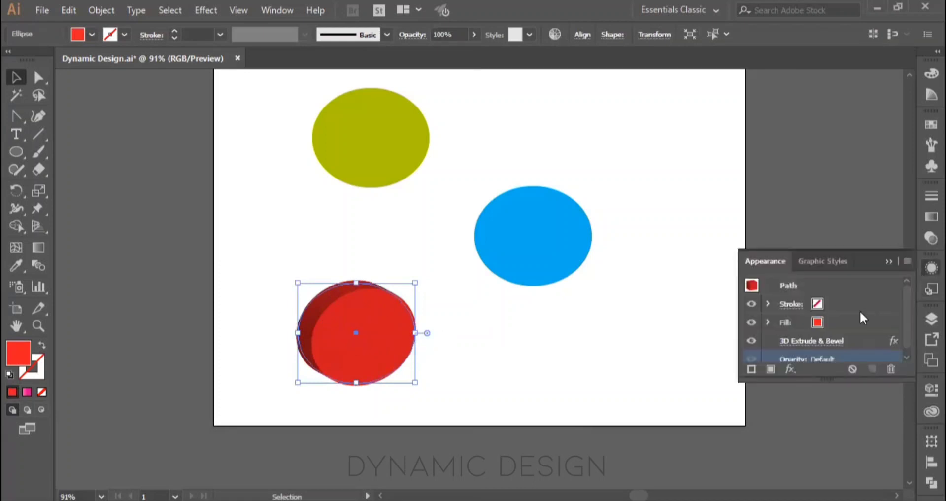
left_click(813, 335)
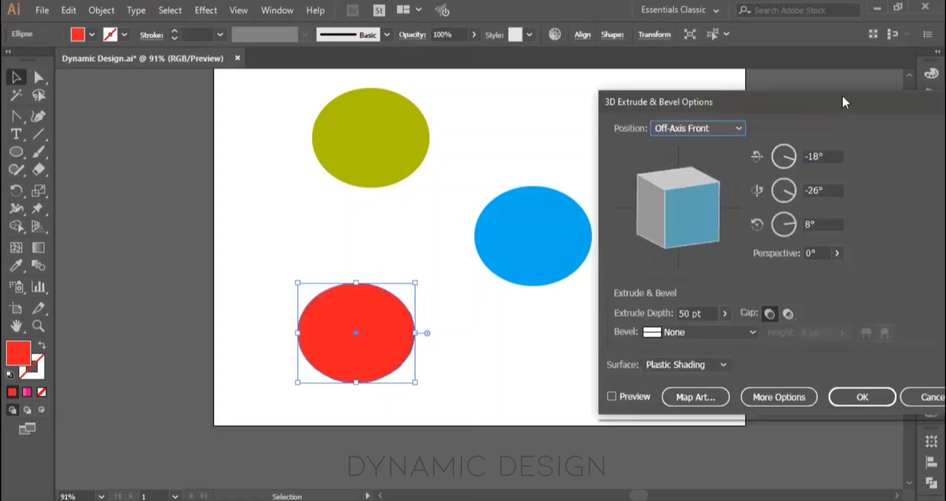
left_click_drag(730, 98, 619, 96)
left_click(823, 395)
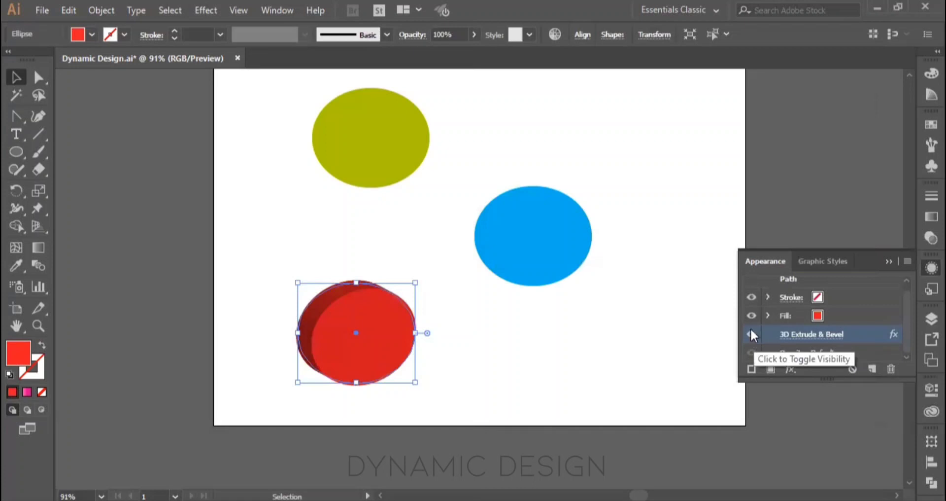
Step: Hide and show the red ellipse's 3D Extrude & Bevel effect, delete the effect from its appearance, and deselect the ellipse
left_click(751, 334)
left_click(552, 372)
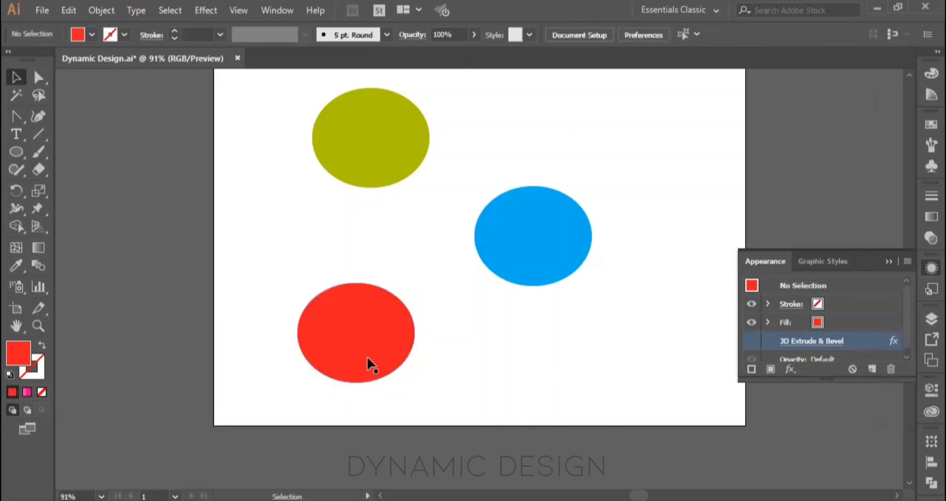
left_click(364, 322)
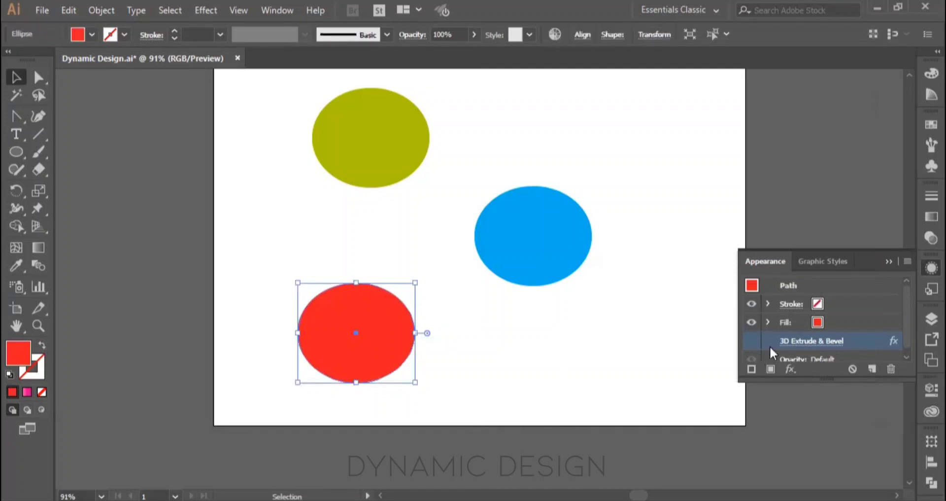
left_click(751, 341)
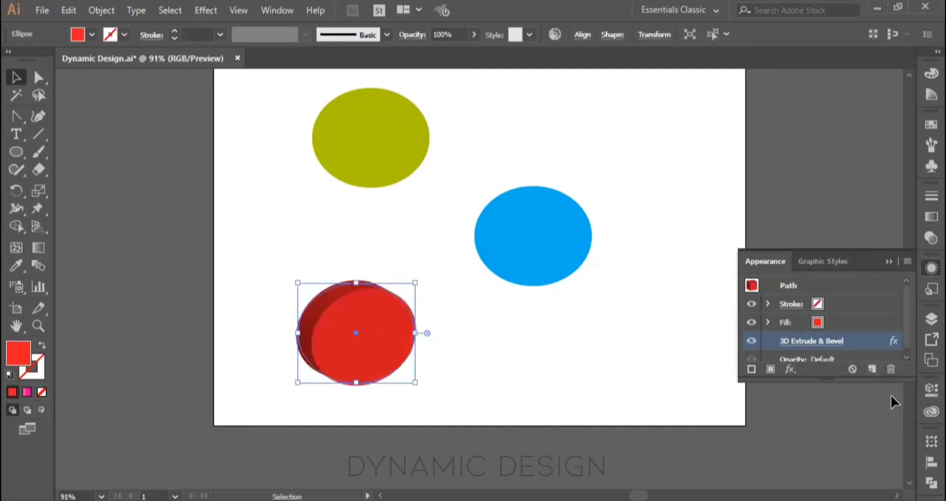
left_click(892, 368)
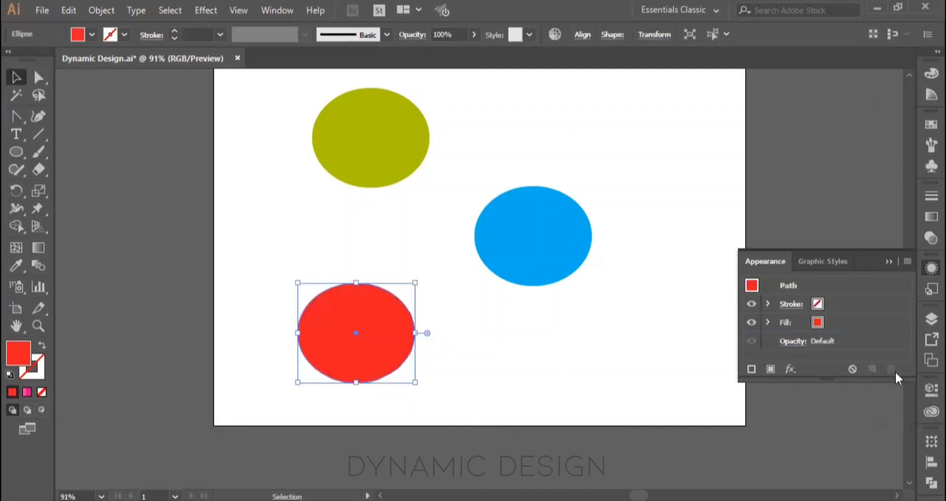
left_click(510, 356)
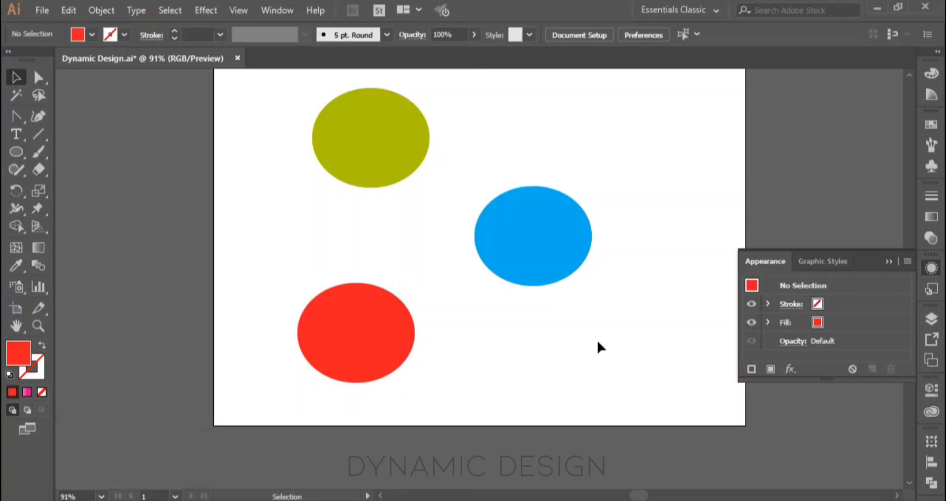
Step: Delete all three ellipses from the artboard and collapse the Appearance panel
key("a")
key("v")
key("ctrl+a")
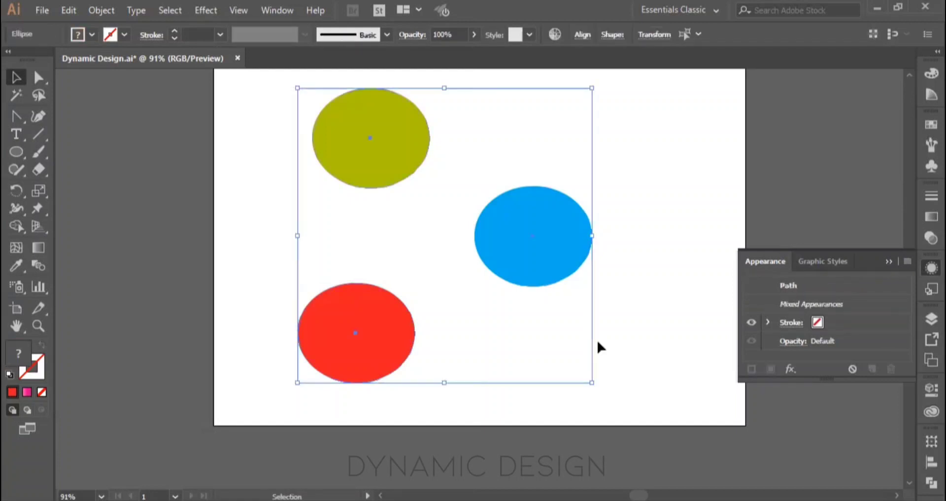
left_click(888, 263)
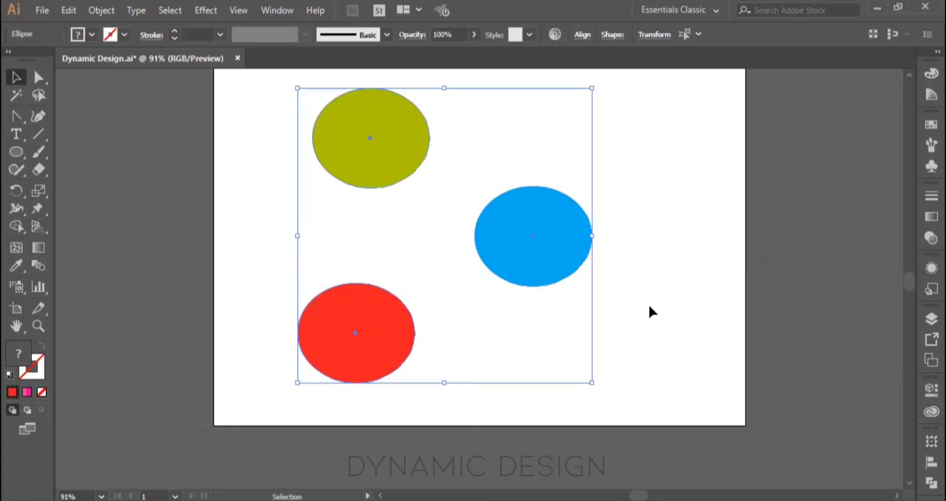
key("Delete")
key("a")
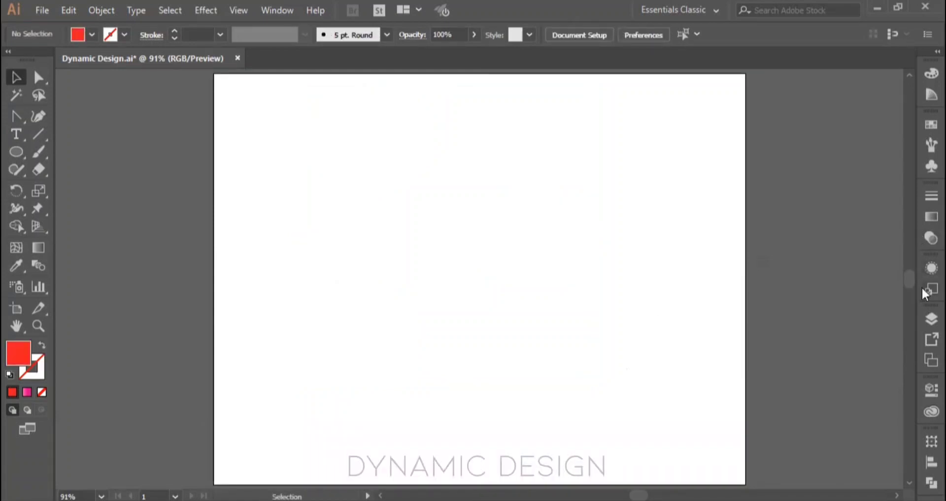
Step: Display the document's graphic styles and draw a red ellipse in the left half of the artboard
left_click(922, 288)
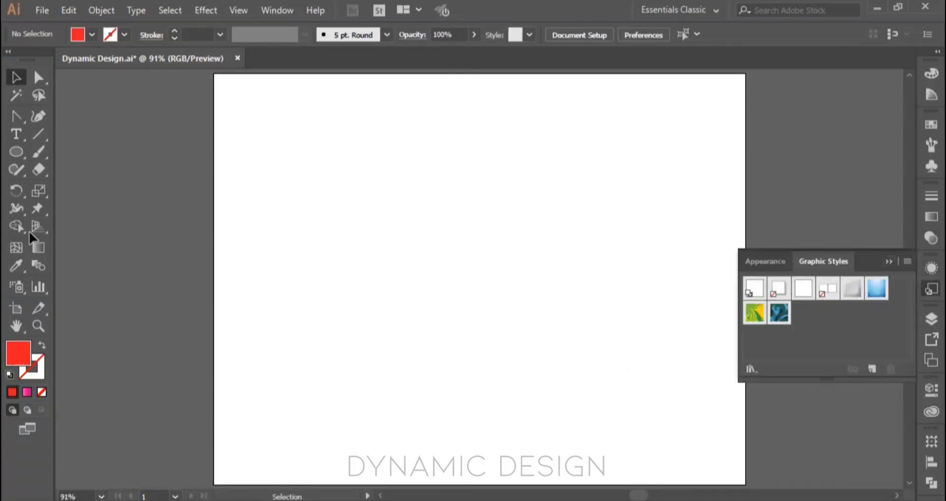
left_click(17, 152)
left_click_drag(284, 208, 416, 287)
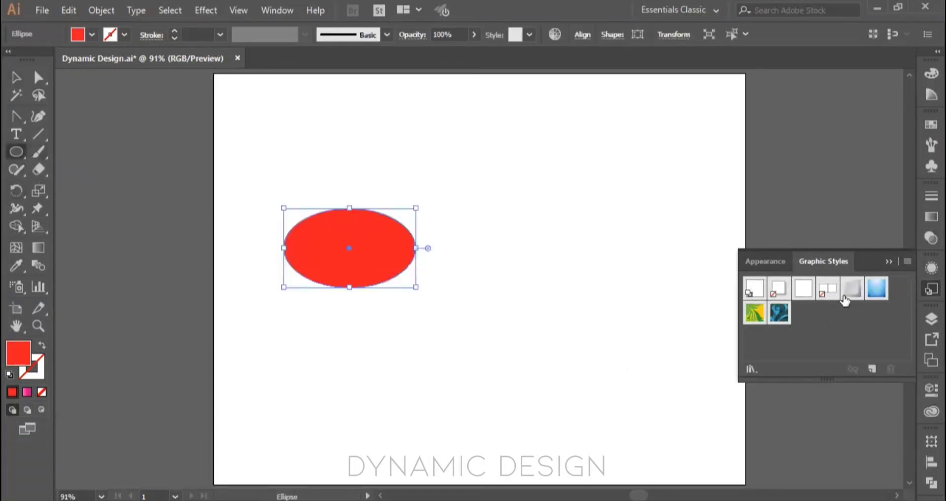
Step: Try the blue, green floral and blue swirl graphic styles on the ellipse, settle on the grey bevelled one, and move the ellipse up and right
left_click(853, 291)
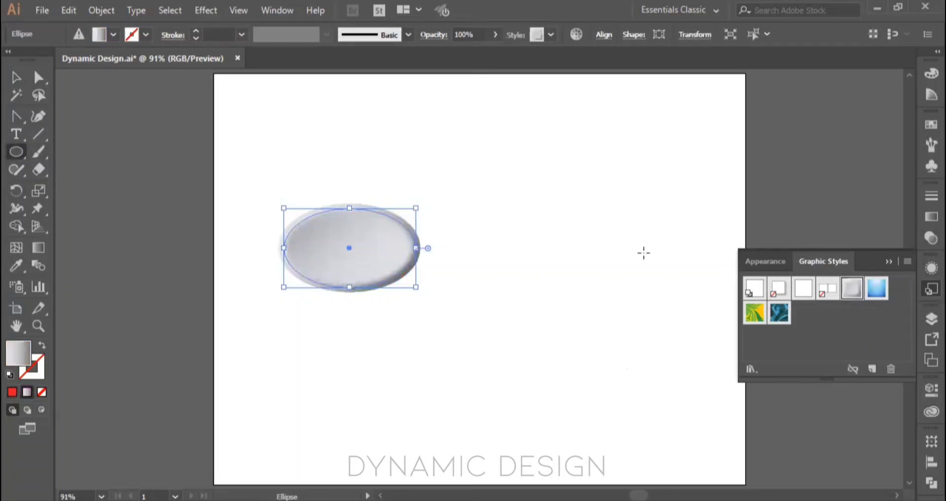
left_click(877, 288)
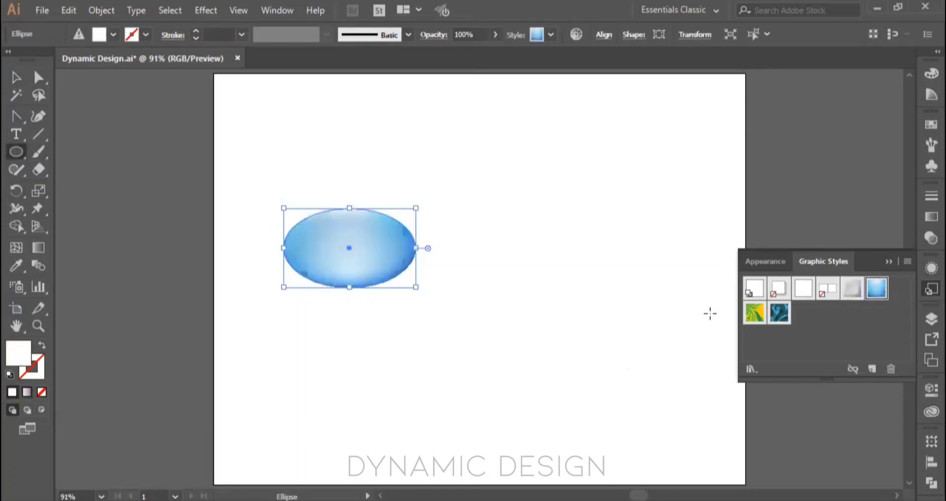
left_click(755, 314)
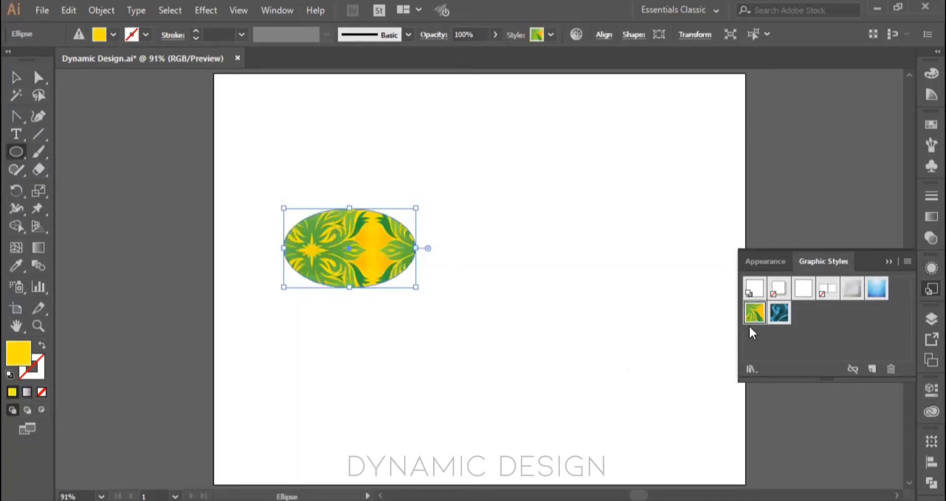
left_click(786, 321)
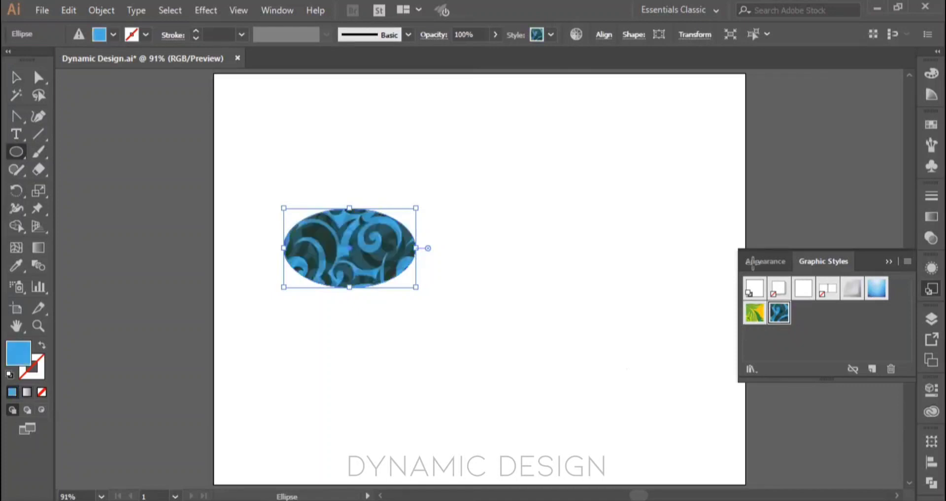
left_click(849, 295)
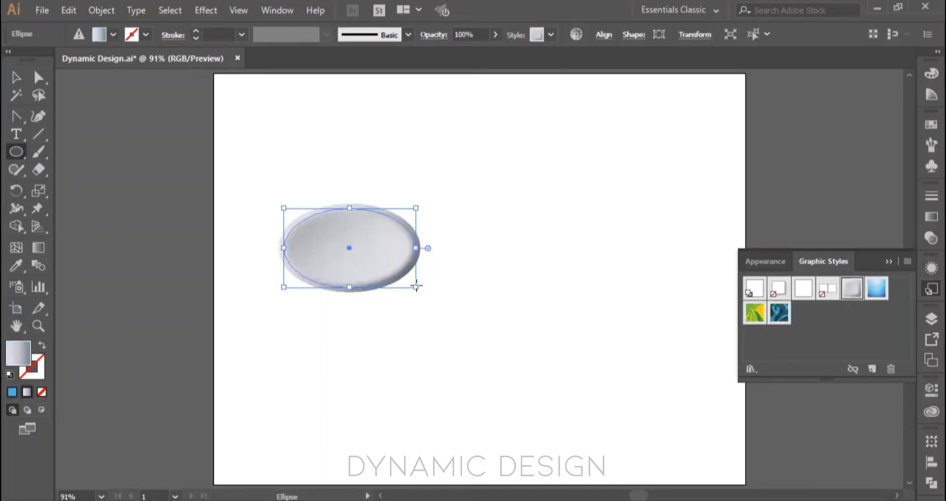
key("v")
left_click(497, 285)
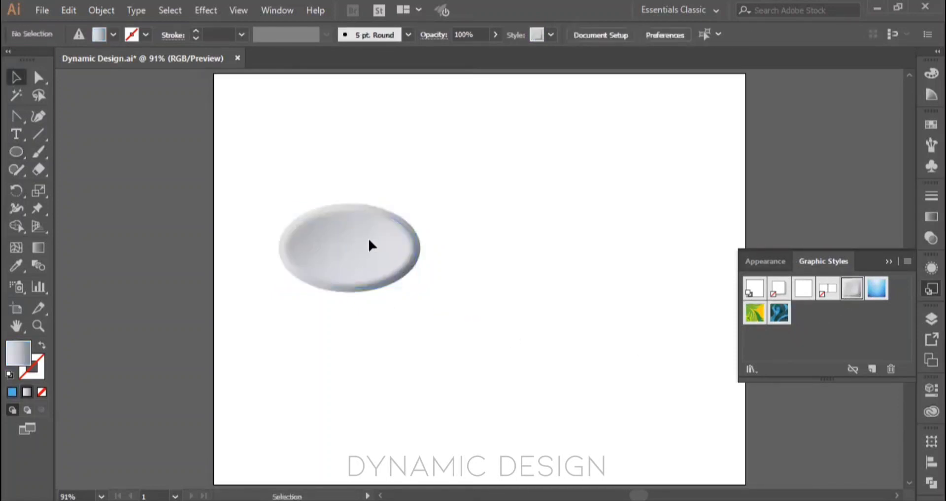
left_click_drag(370, 245, 434, 195)
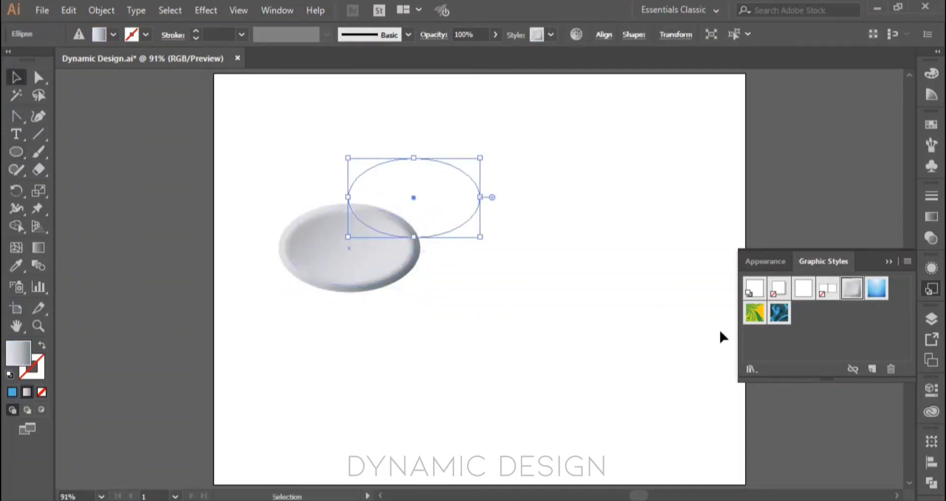
Step: Open the Buttons and Rollovers style library and apply its dark red gradient button style to the ellipse
left_click(749, 368)
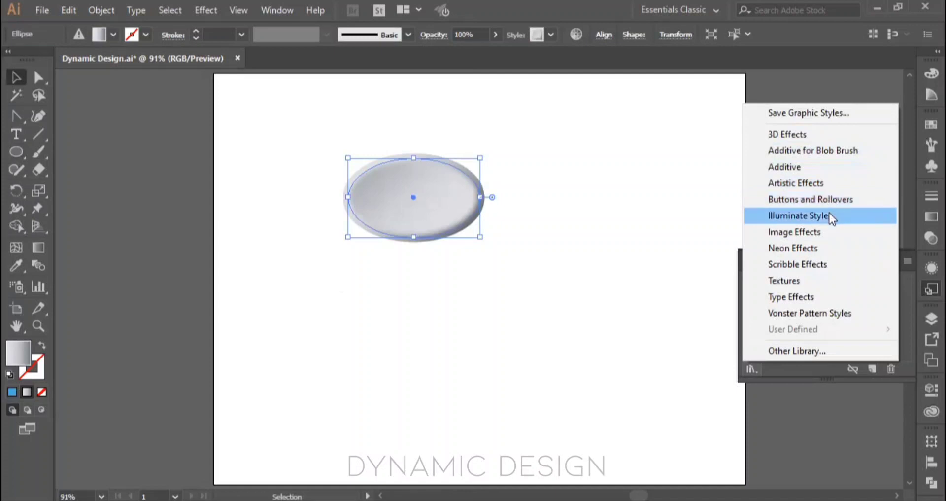
left_click(845, 202)
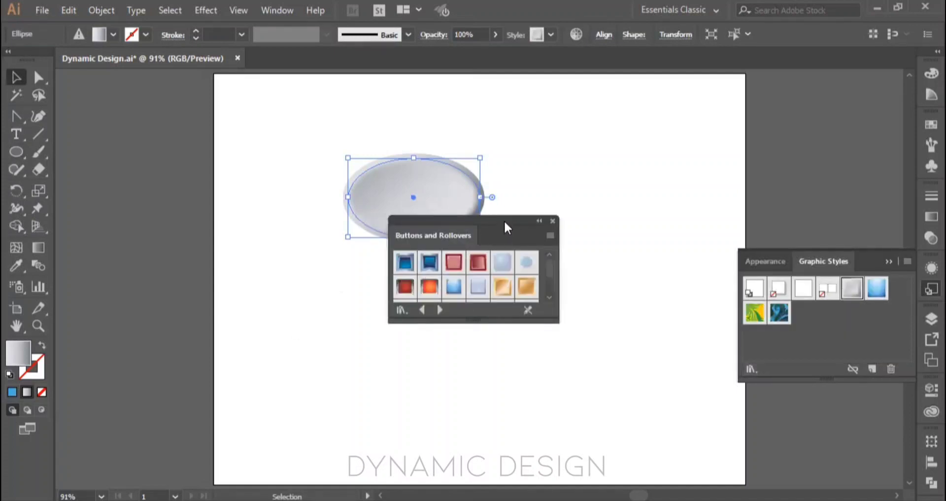
left_click_drag(504, 226, 351, 243)
left_click(339, 272)
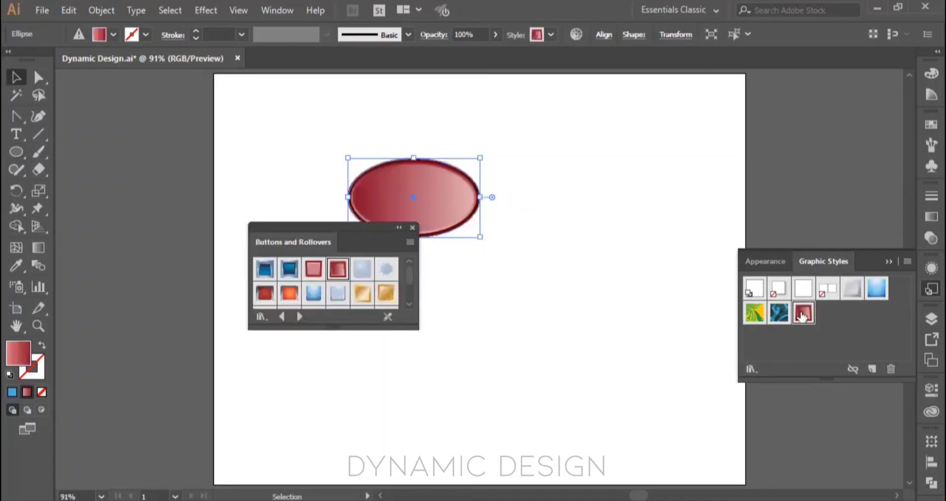
Step: Apply two steel-blue metallic styles, the Red Coils Mouse Down style and finally the glossy blue-to-white button style to the ellipse
scroll(359, 292, "down", 2)
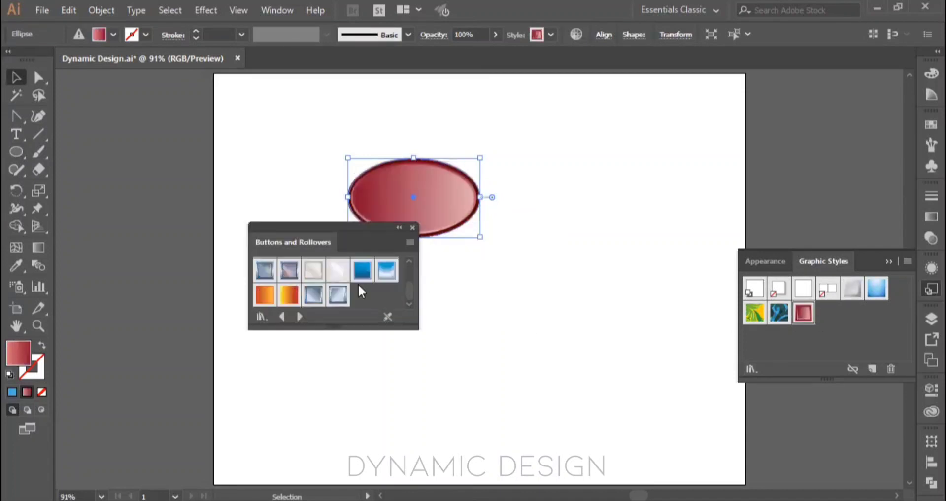
left_click(338, 297)
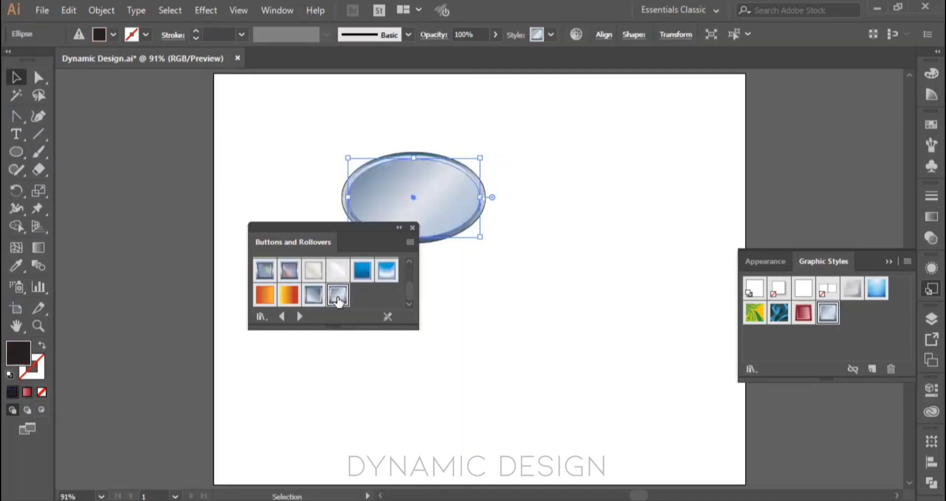
left_click(313, 295)
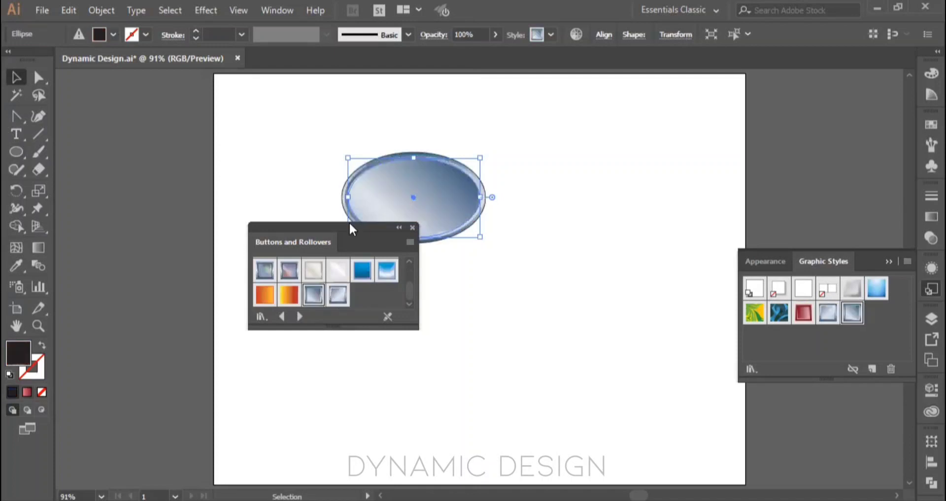
left_click_drag(350, 224, 217, 228)
left_click(156, 299)
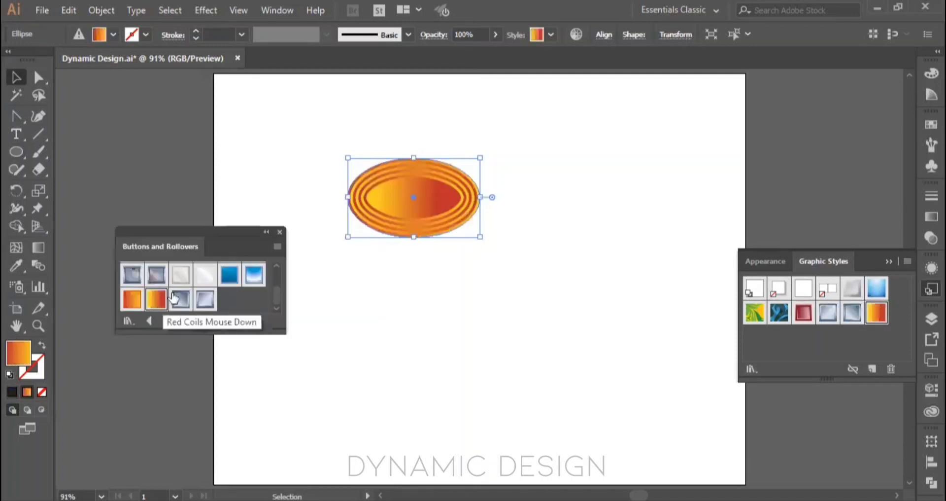
left_click(254, 274)
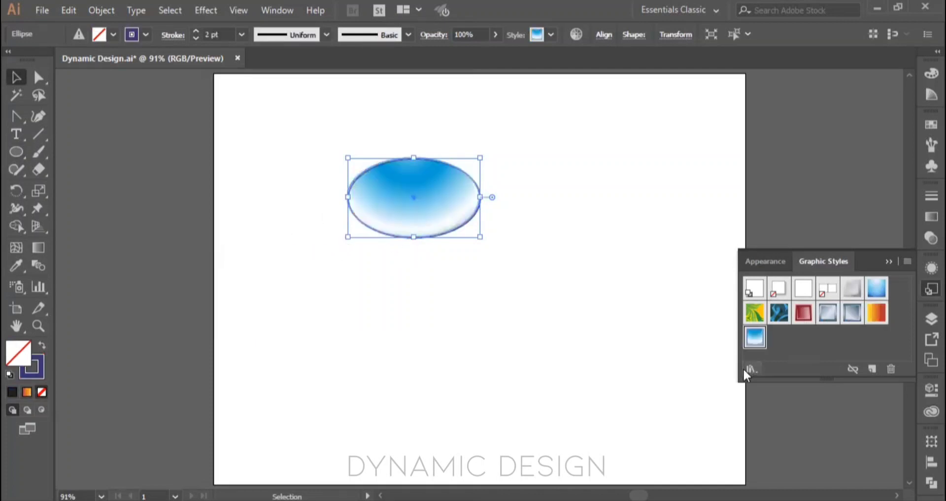
Step: Open the 3D Effects style library and apply the blue-and-pink, green and pale blue glow styles in turn to the ellipse
left_click(750, 369)
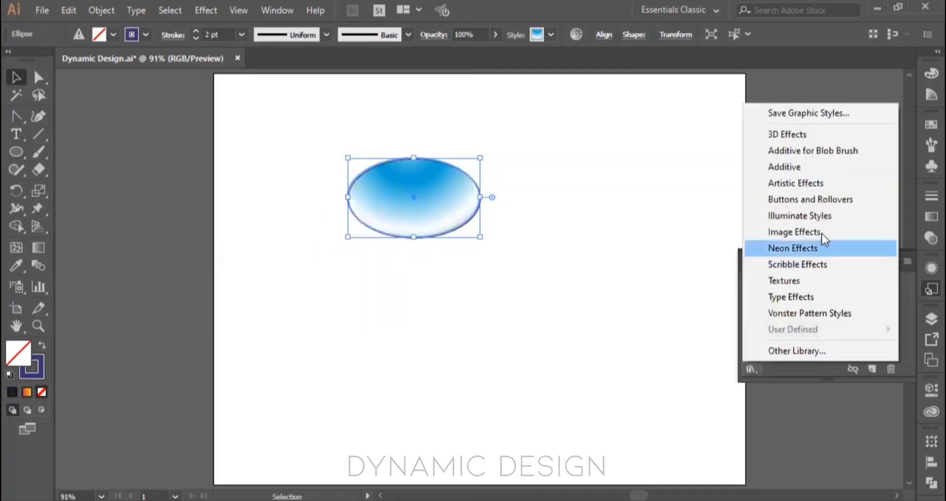
left_click(809, 137)
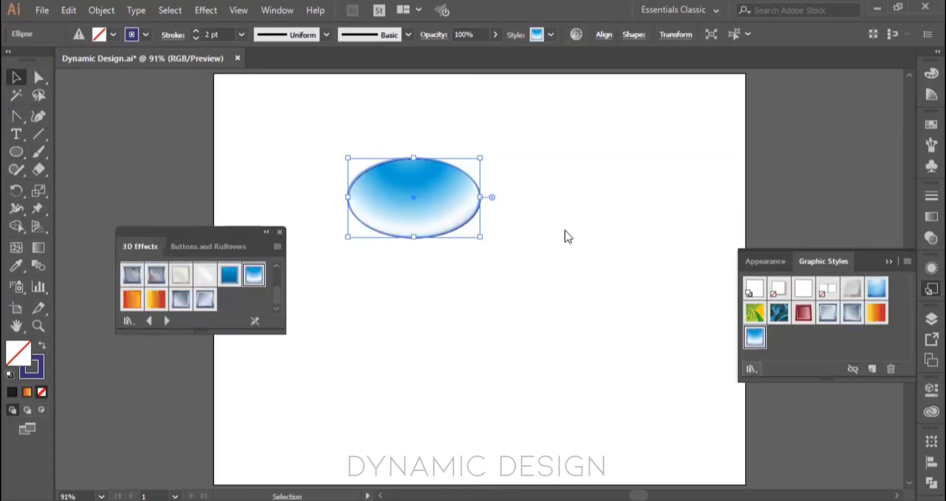
left_click(254, 274)
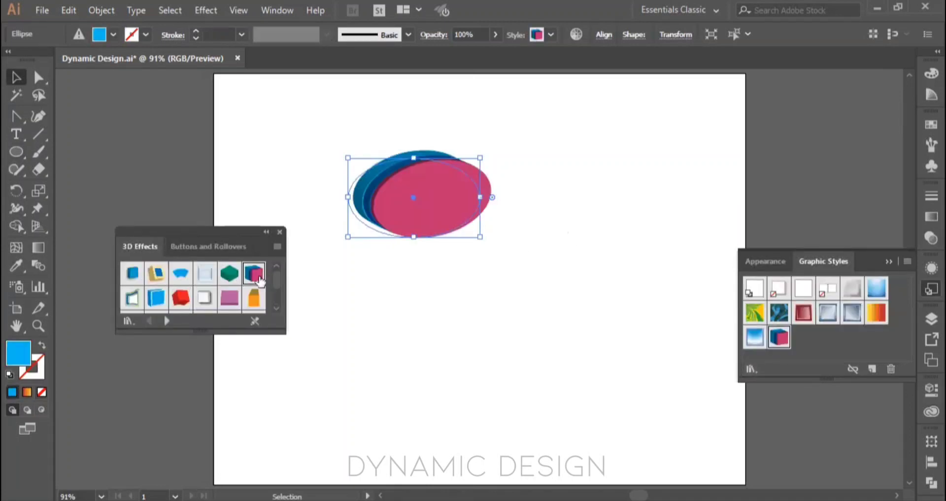
left_click(229, 273)
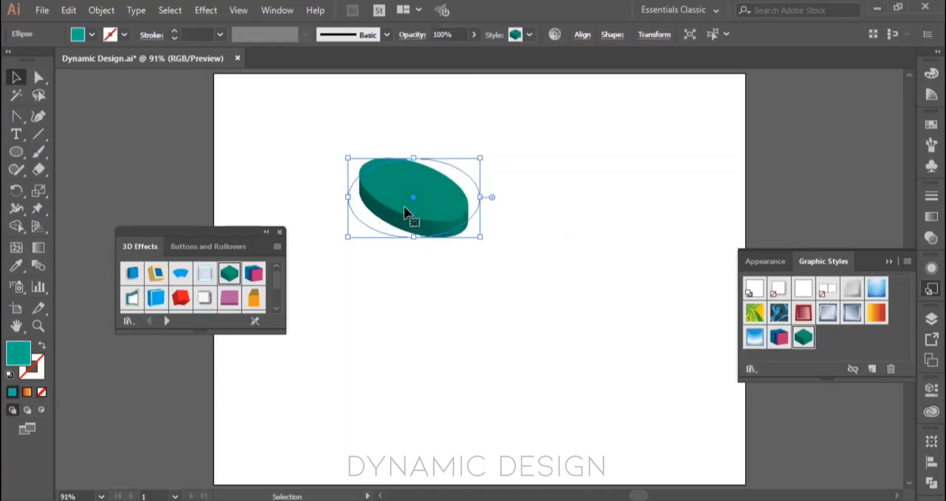
left_click(204, 273)
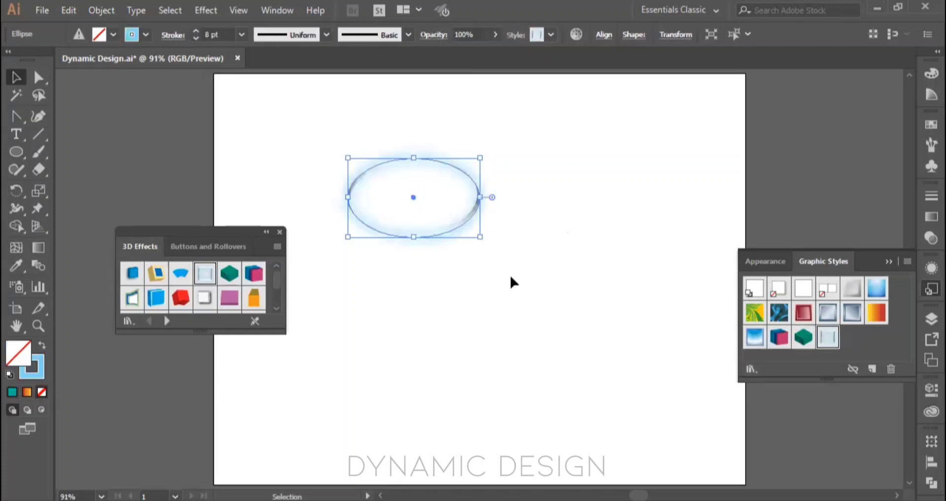
left_click(500, 290)
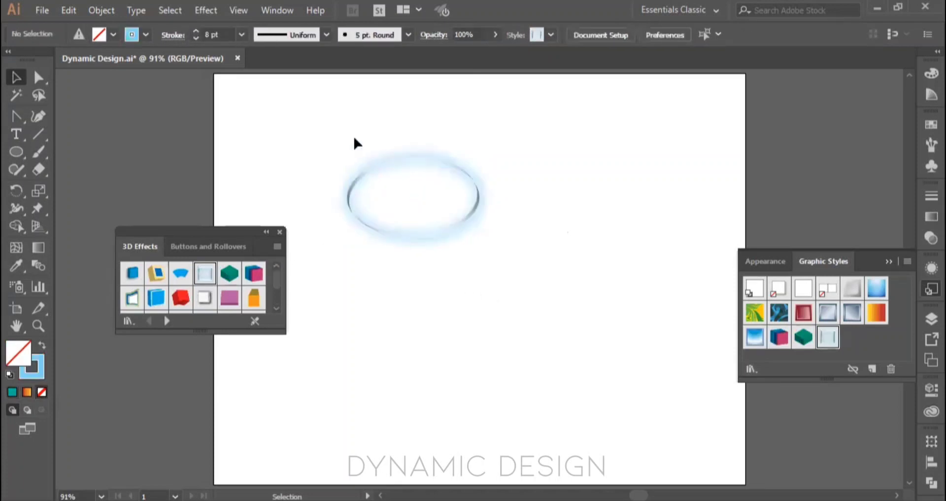
Step: Reselect the ellipse, apply the white raised 3D style with a soft shadow, and deselect it
left_click_drag(359, 141, 492, 270)
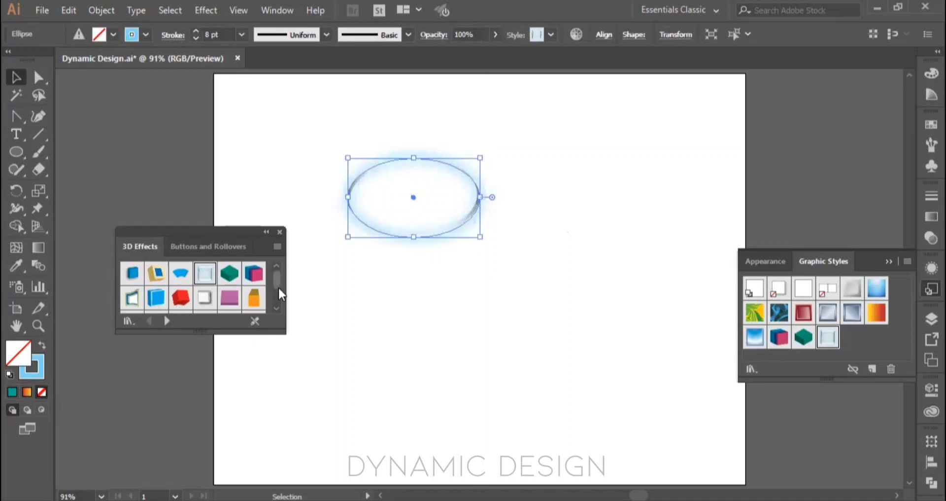
left_click(208, 304)
left_click(484, 282)
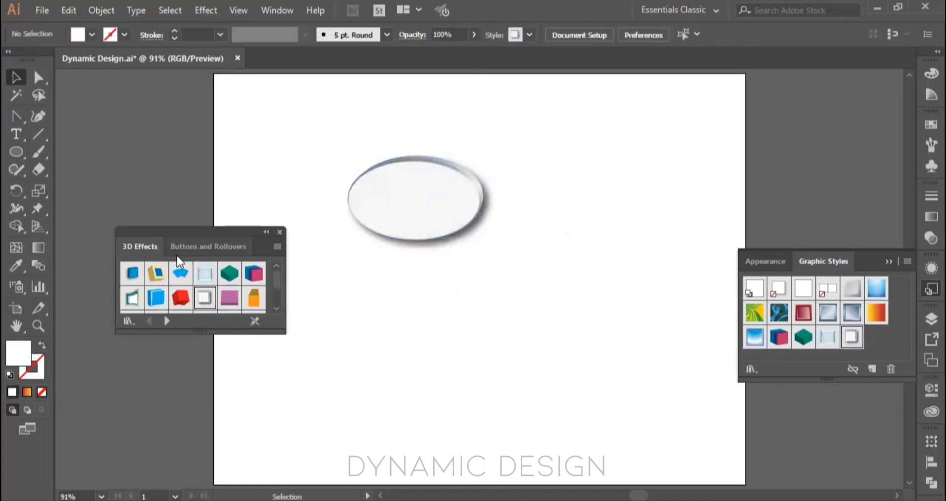
Step: Apply the glossy red 3D ring style to the ellipse and move the resulting shape right so it lies fully within the artboard
left_click(370, 207)
scroll(180, 280, "down", 2)
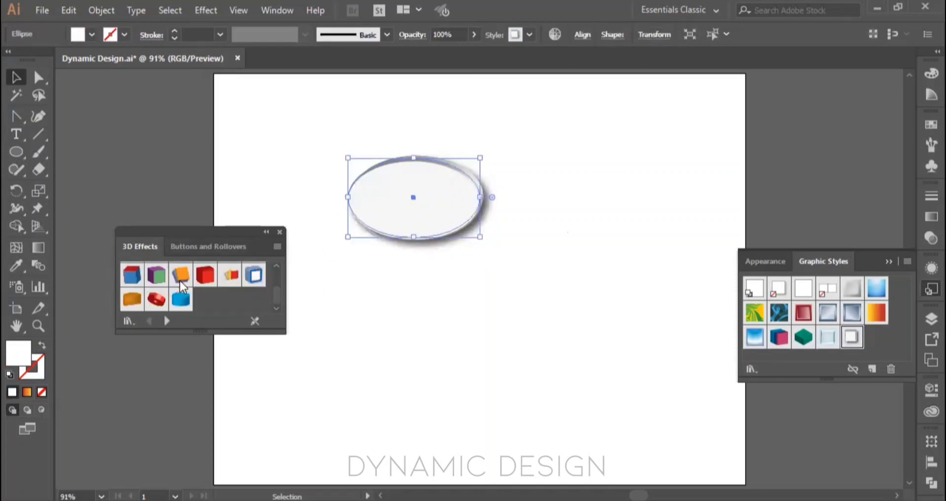
left_click(156, 299)
left_click(436, 309)
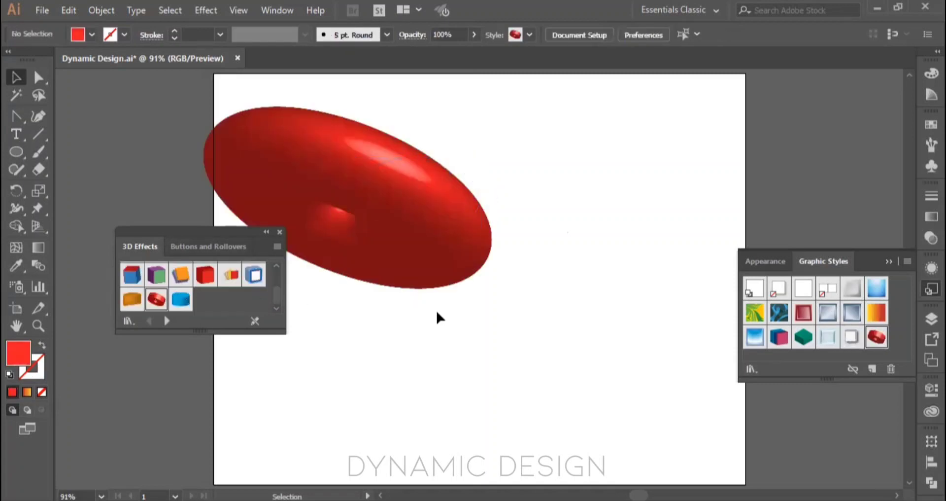
left_click_drag(411, 182, 563, 187)
left_click(546, 307)
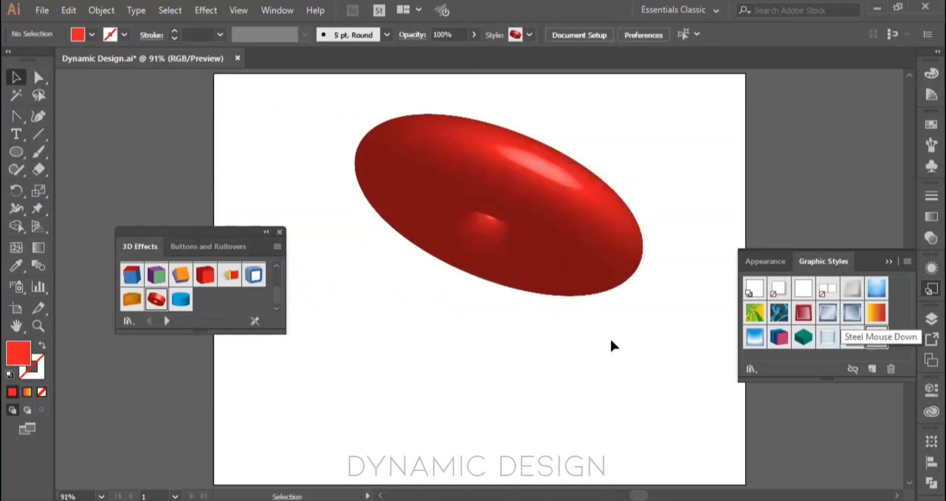
Step: Close the 3D Effects library, then open the Image Effects style library and close it again
left_click(279, 231)
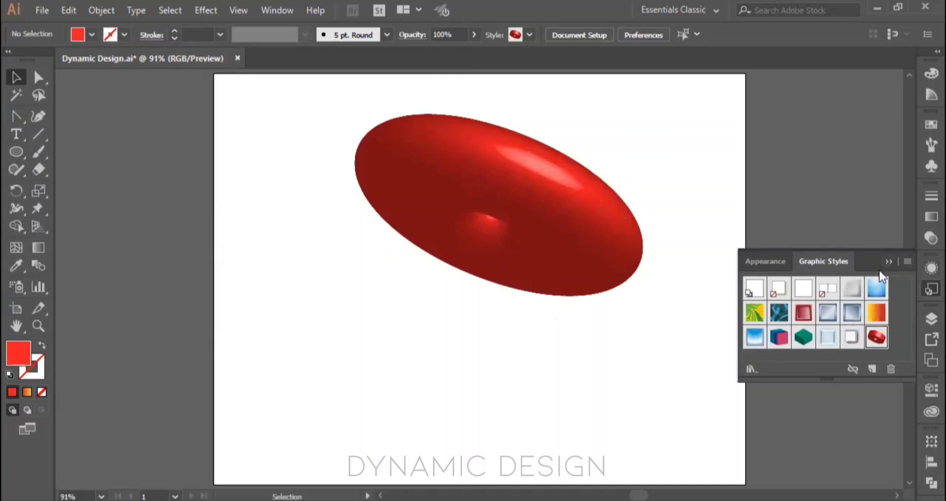
left_click(753, 369)
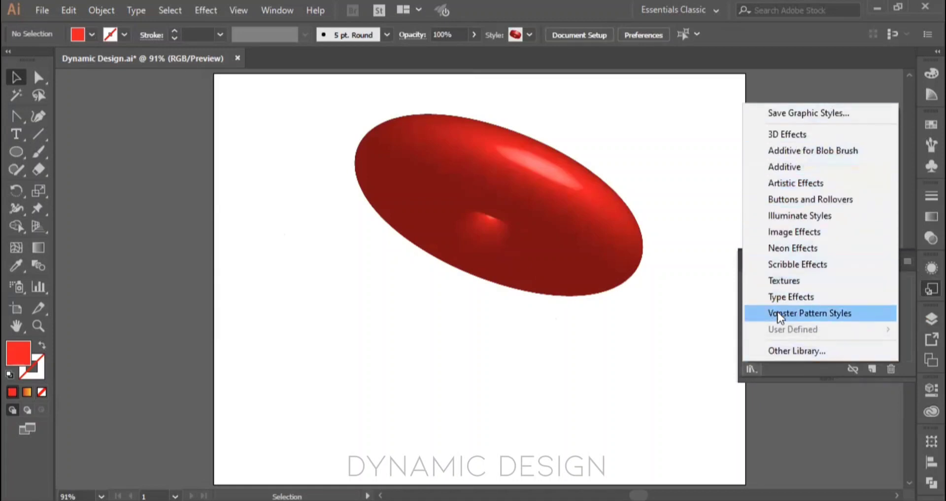
left_click(797, 238)
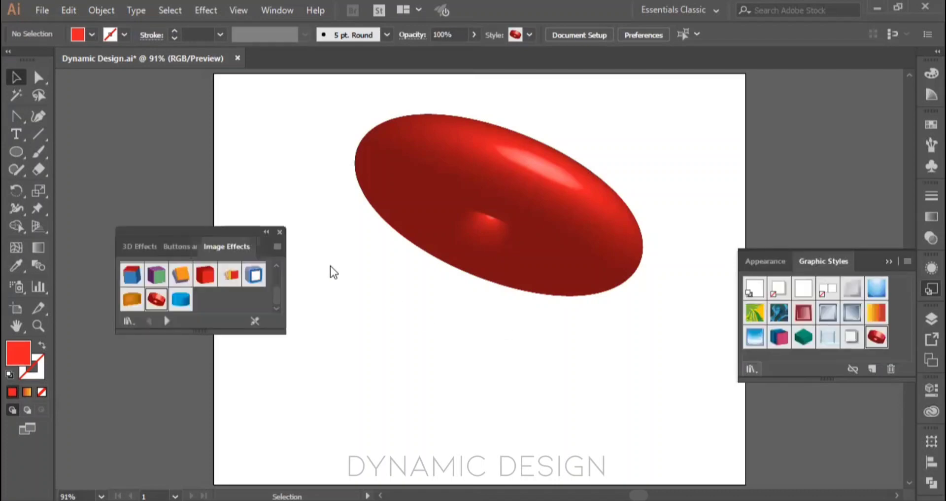
left_click(279, 232)
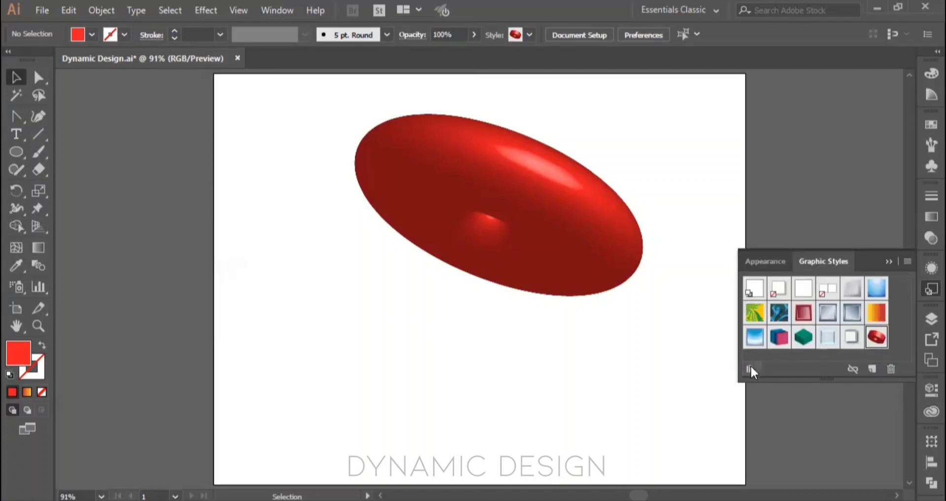
Step: Open the Neon Effects style library and choose its yellow-green neon style with nothing selected
left_click(750, 367)
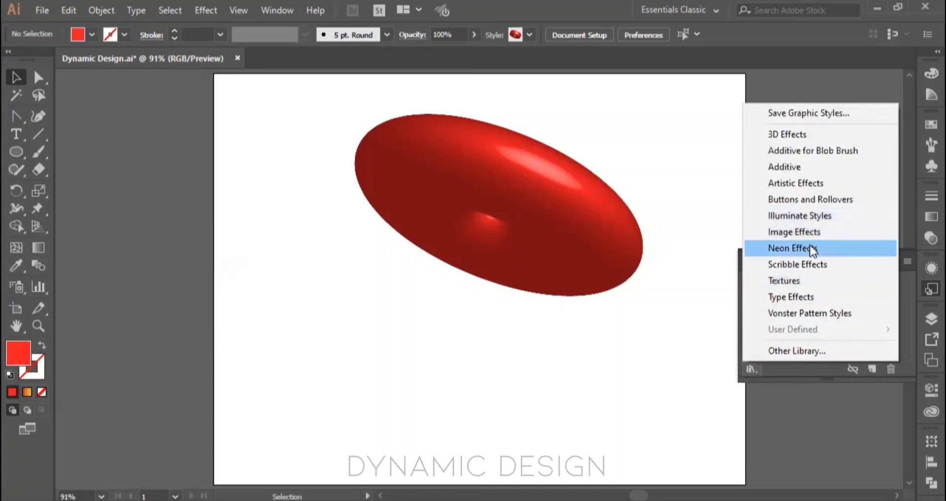
left_click(811, 247)
left_click(180, 272)
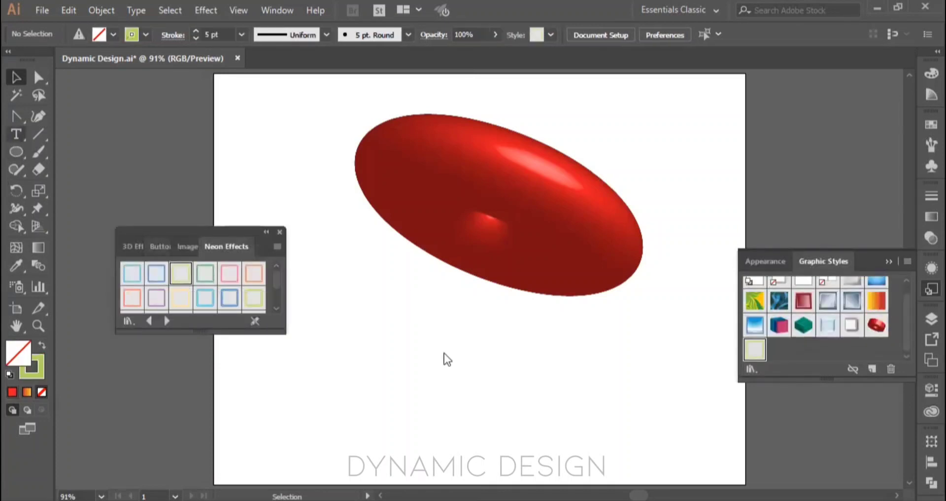
Step: Create the text "Hello" below the red 3D shape, enlarge it to about 254 pt, and move it within the artboard
left_click_drag(385, 317, 574, 385)
type("Hello")
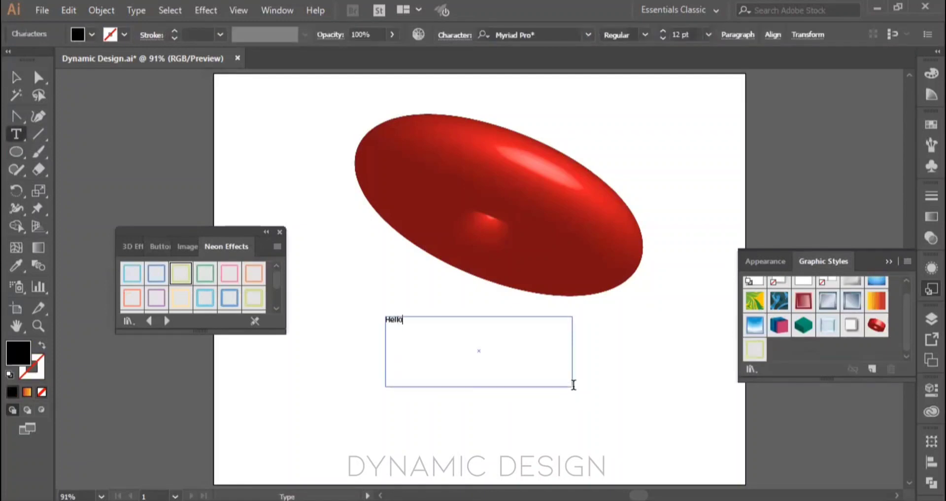
key("Escape")
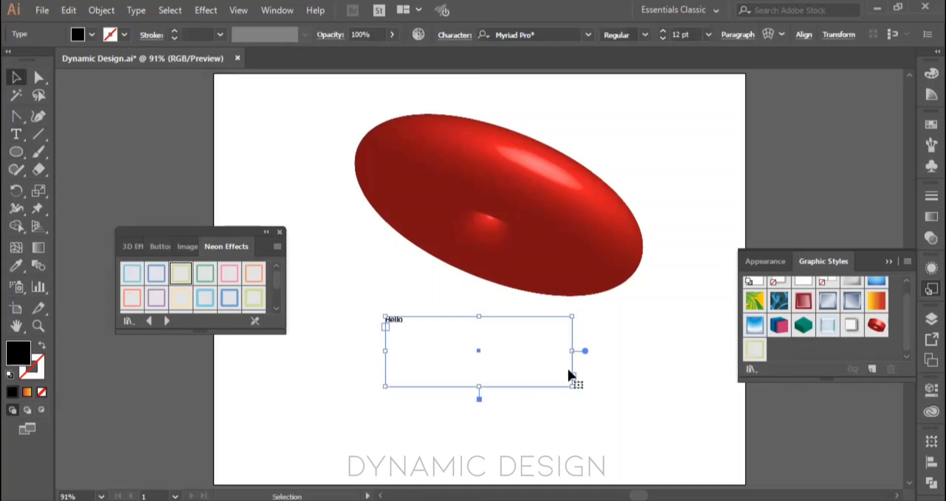
double_click(585, 351)
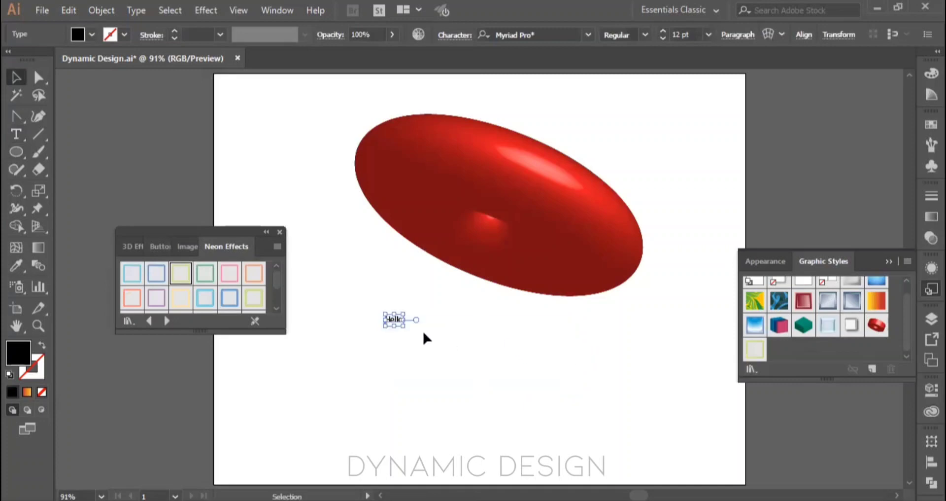
left_click_drag(400, 322, 580, 413)
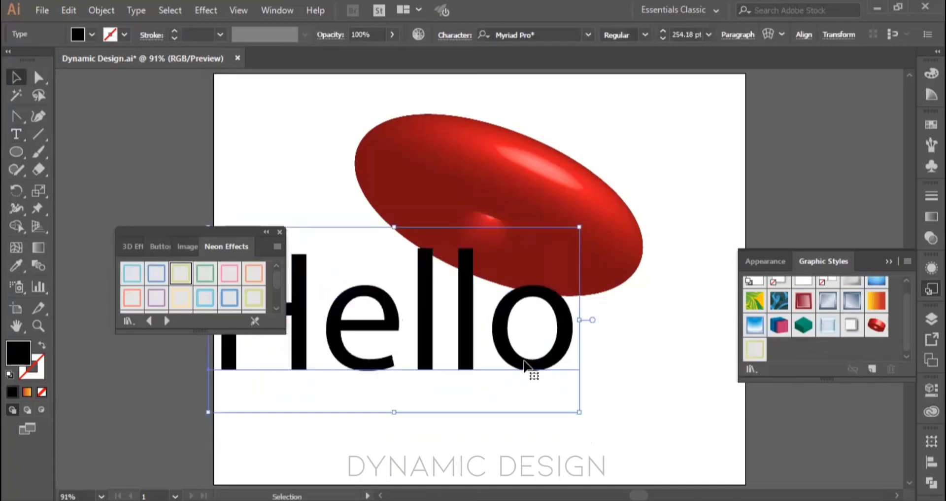
left_click_drag(538, 371, 642, 437)
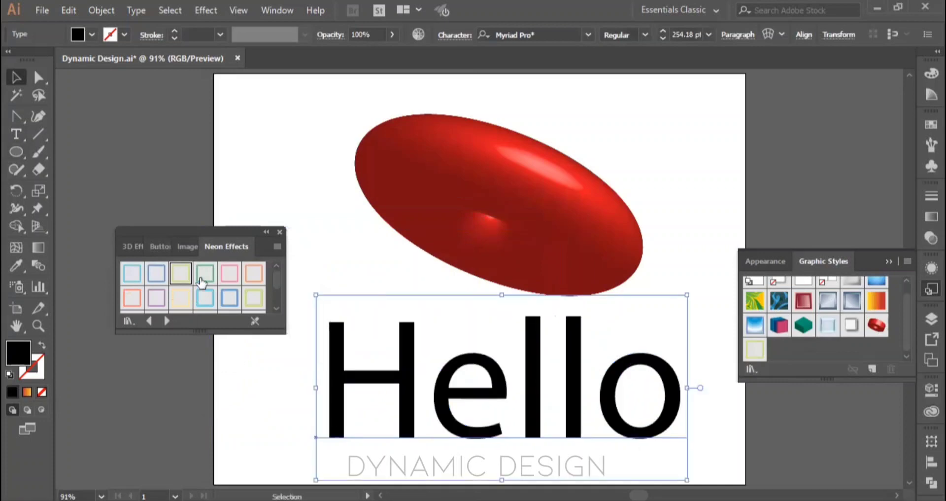
Step: Try the Thin Green Neon, pink and blue neon styles on the Hello text, and finish with Thick Yellow Neon
left_click(202, 280)
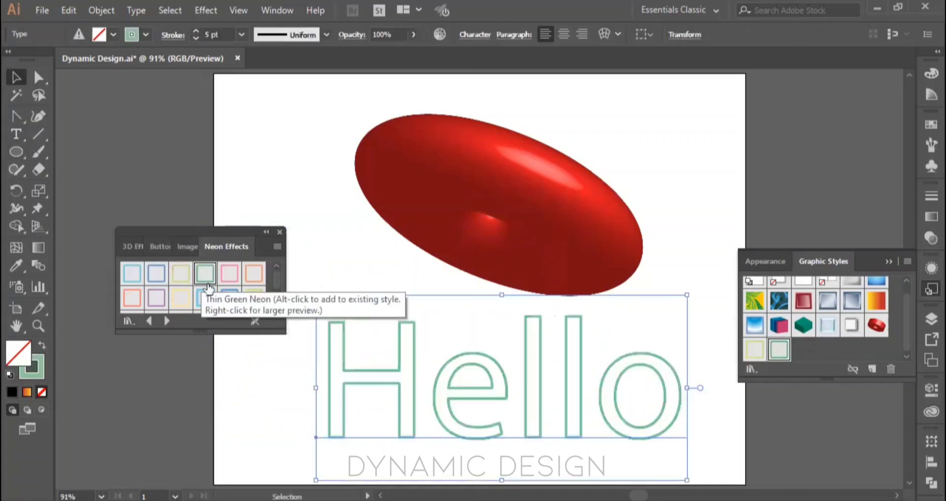
left_click(238, 282)
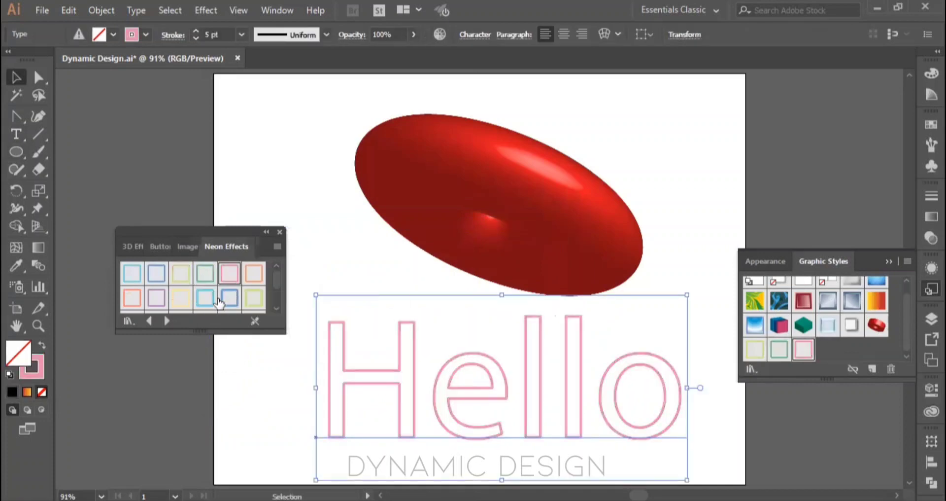
left_click(227, 298)
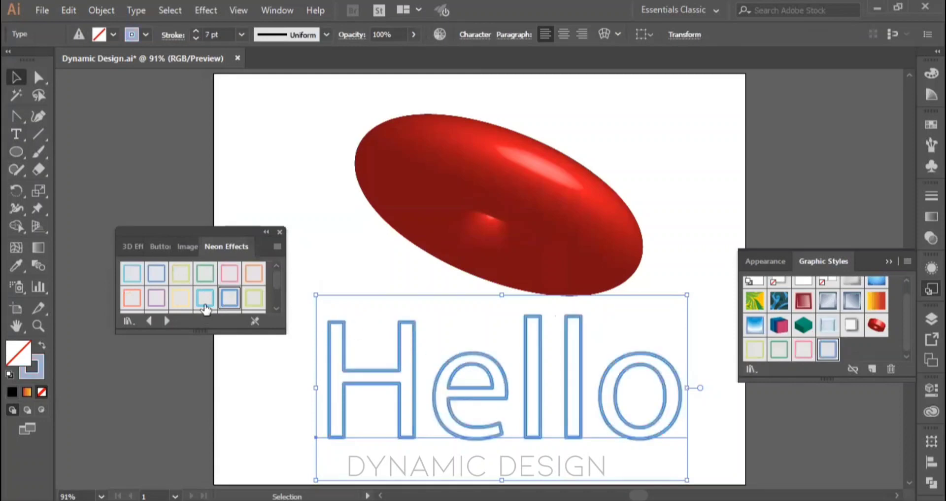
scroll(205, 299, "down", 3)
left_click(181, 299)
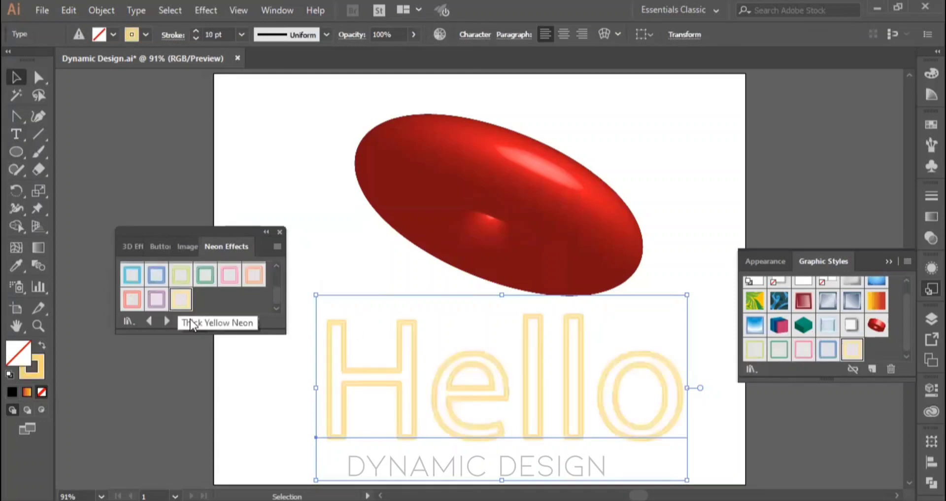
Step: Close the Neon Effects library and delete all the artwork on the artboard
left_click(279, 232)
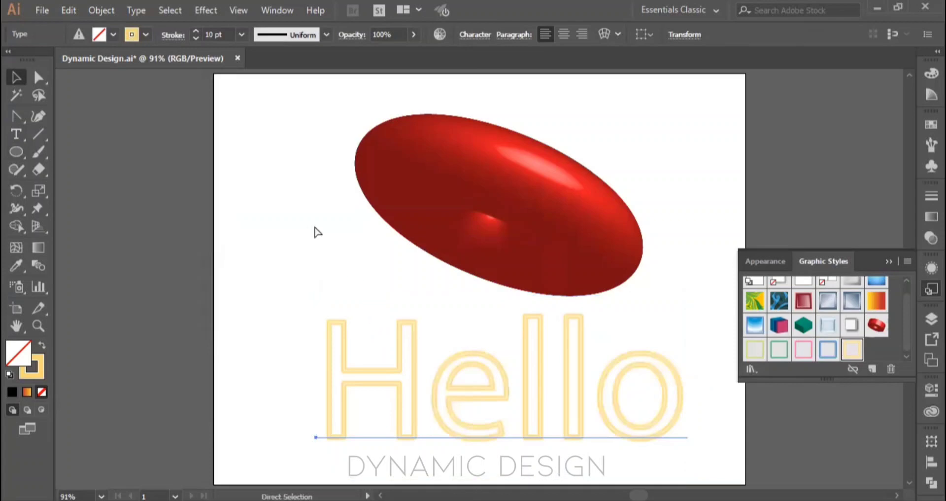
key("ctrl+a")
key("Delete")
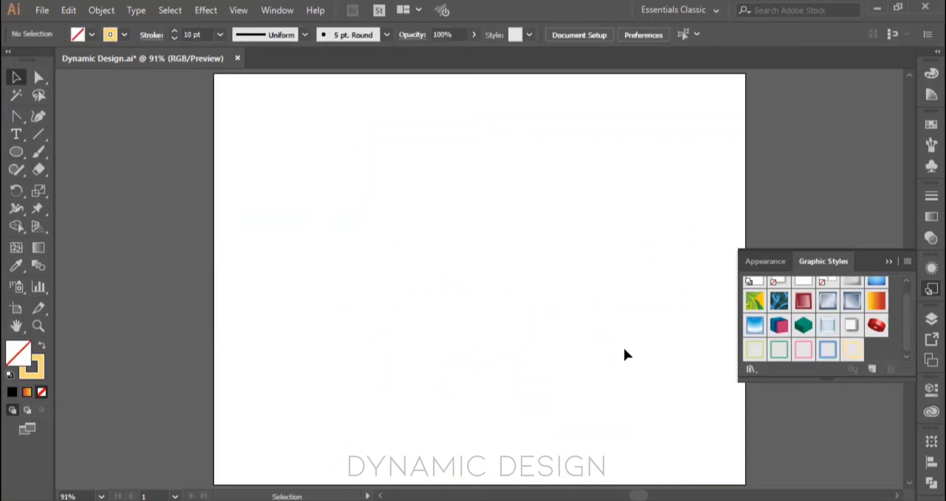
Step: Switch from Graphic Styles to the Layers panel and draw a small ellipse with a black stroke in the artboard's upper left
left_click(889, 262)
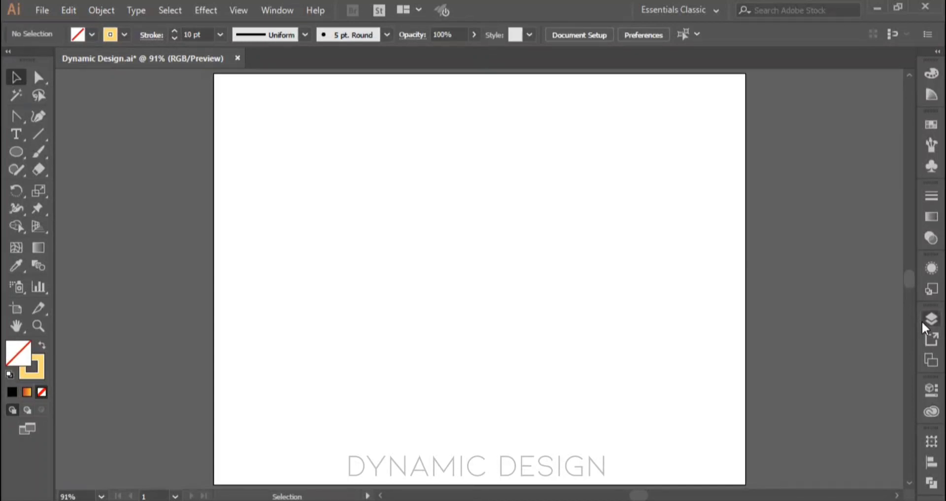
left_click(923, 322)
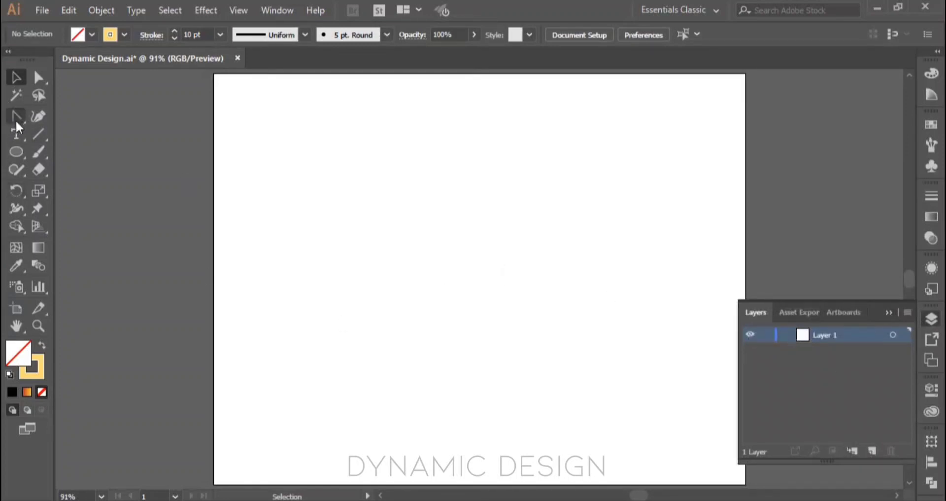
left_click(16, 152)
left_click_drag(320, 136, 408, 209)
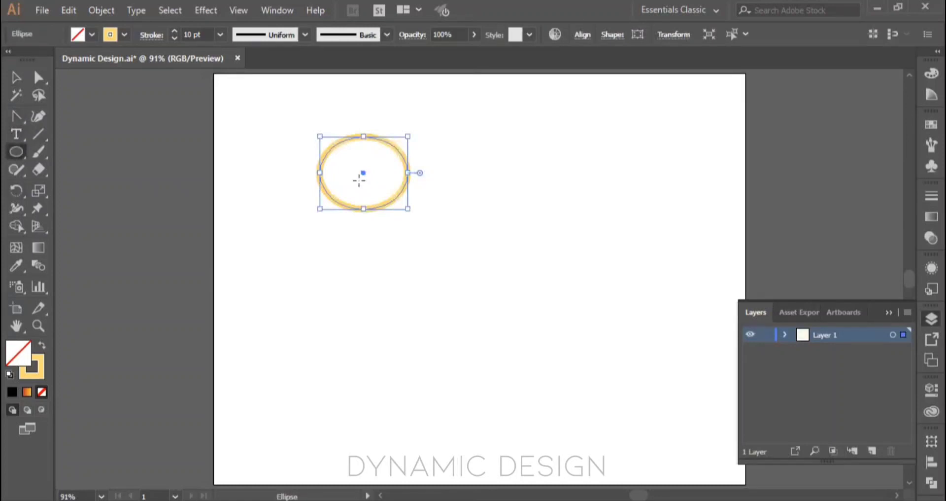
left_click(34, 369)
left_click(751, 88)
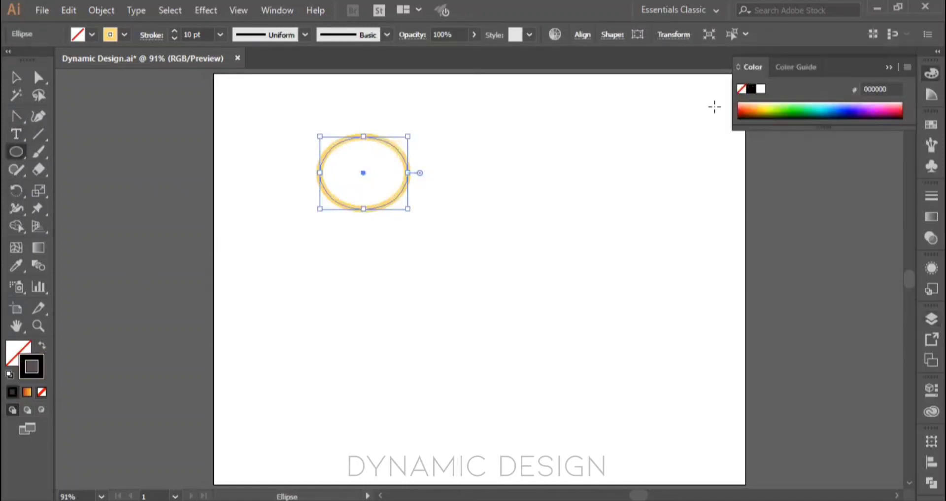
Step: Add a copy of the ellipse stretched into a tall oval on its right, and draw two rectangles in the artboard's lower half
left_click_drag(363, 174, 545, 279, "alt")
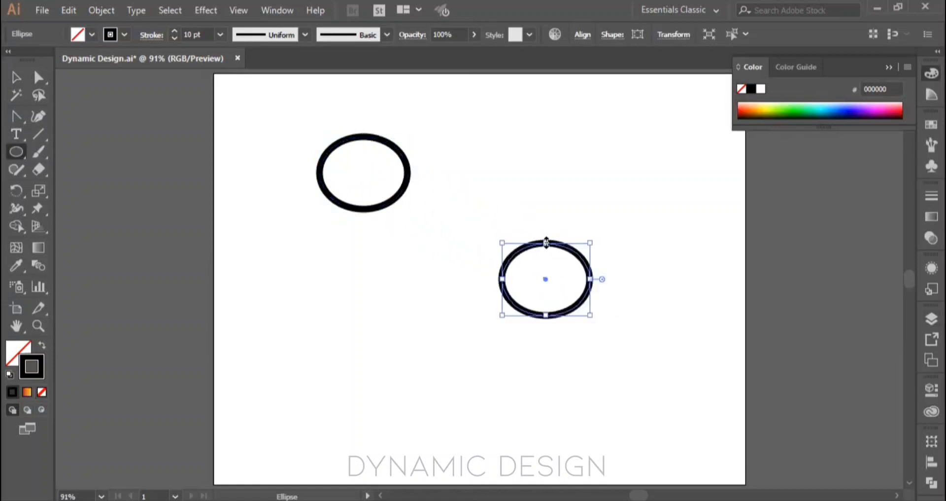
left_click_drag(546, 242, 547, 154)
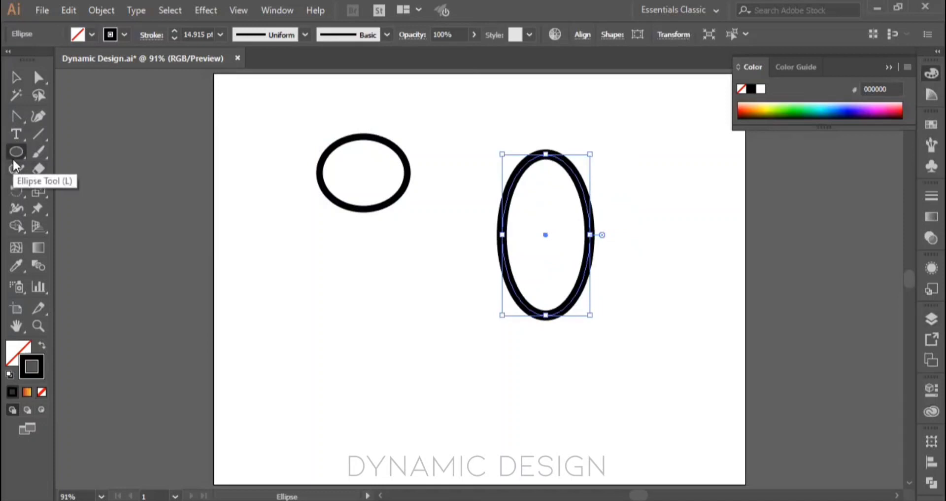
key("m")
left_click_drag(309, 289, 438, 367)
mouse_move(609, 345)
left_mouse_down()
mouse_move(667, 397)
mouse_move(714, 413)
left_mouse_up()
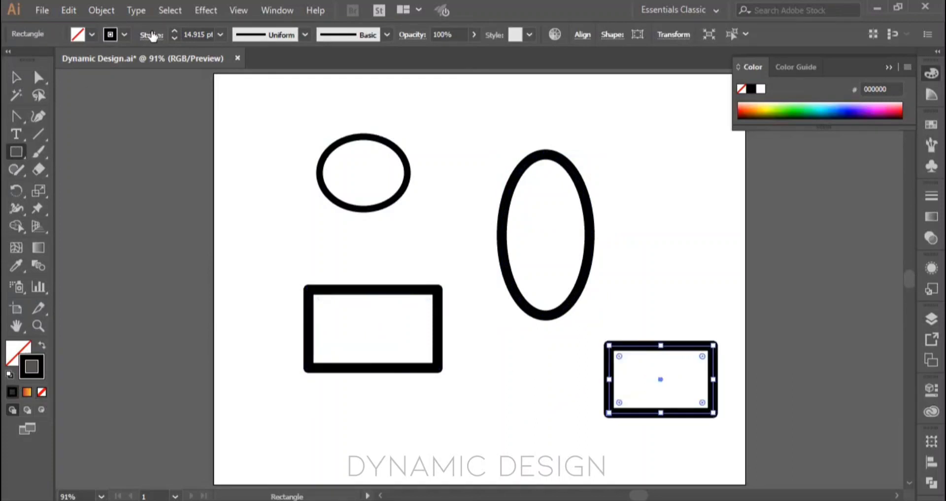
Step: Give the lower-right rectangle's stroke mitered corners, then select all four shapes together and deselect them
left_click(151, 34)
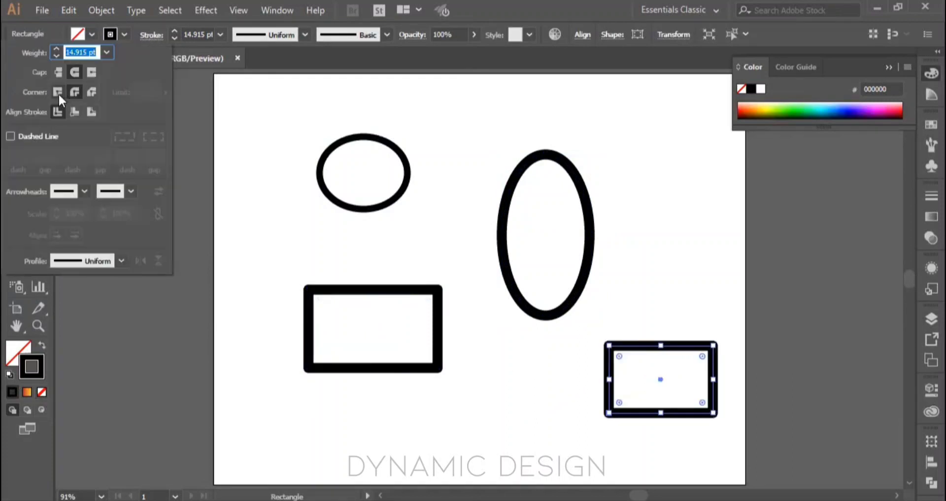
key("v")
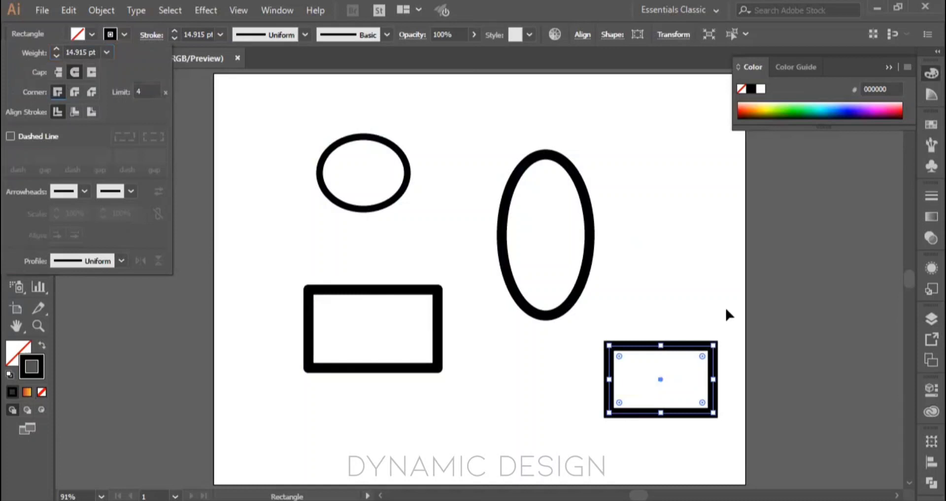
left_click(705, 274)
mouse_move(691, 425)
left_mouse_down()
mouse_move(450, 278)
mouse_move(282, 147)
left_mouse_up()
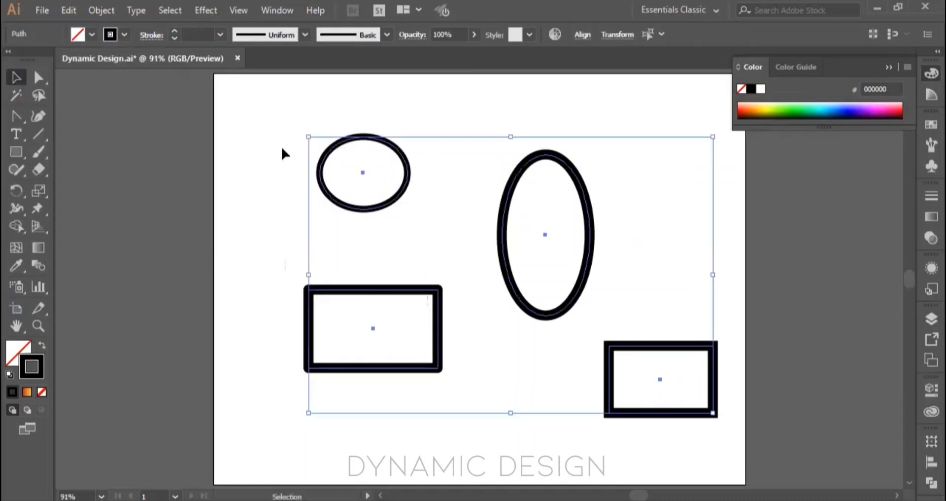
left_click(690, 247)
Step: Expand Layer 1 in the Layers panel to list its shapes and highlight the topmost rectangle's entry
left_click(931, 320)
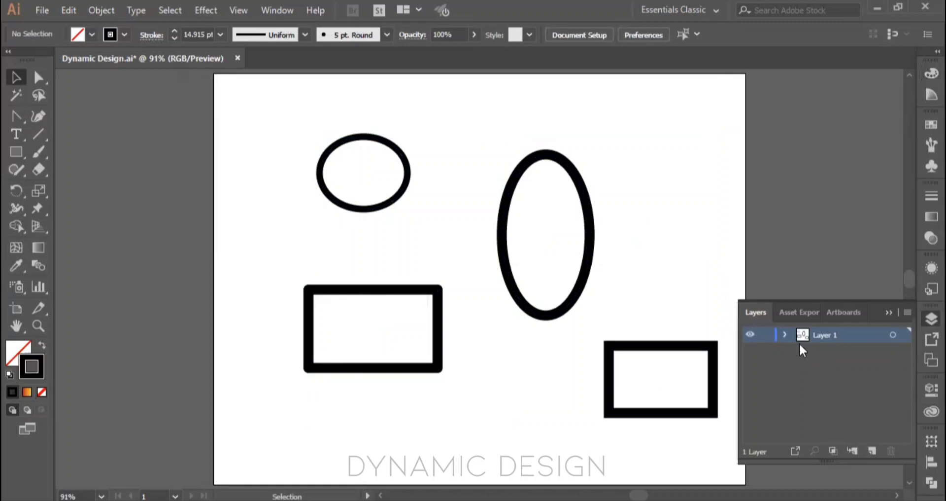
left_click(785, 335)
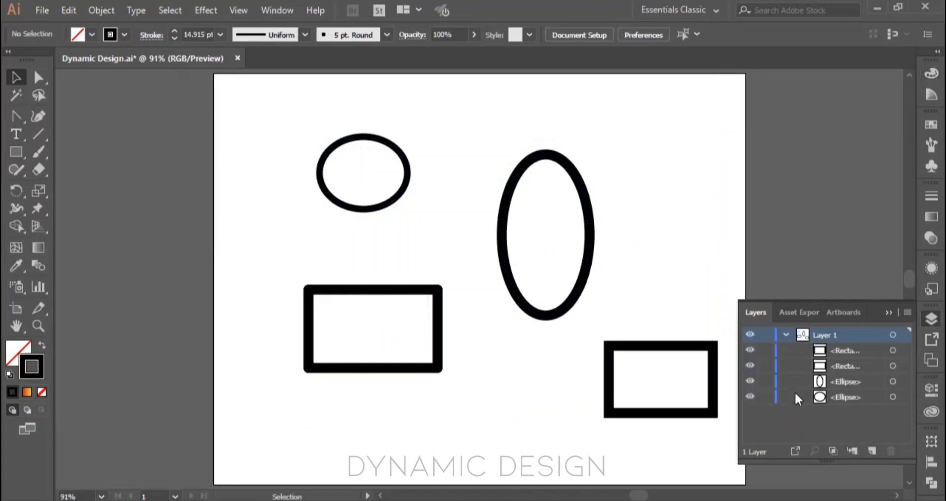
left_click(832, 350)
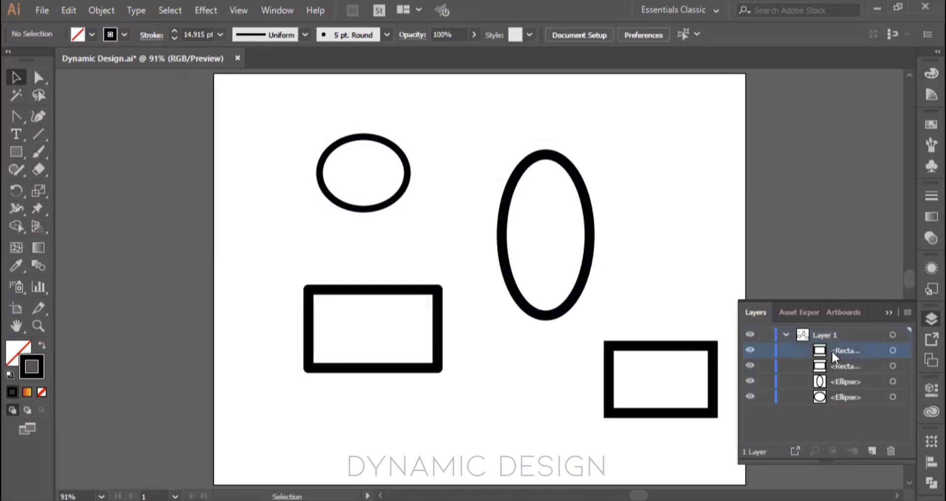
Step: Hide and show each of the four shapes in Layer 1 in turn, starting with the topmost rectangle
left_click(750, 350)
left_click(750, 350)
left_click(750, 350)
left_click(750, 350)
left_click(750, 365)
left_click(750, 365)
left_click(750, 381)
left_click(751, 381)
left_click(750, 397)
left_click(750, 396)
Step: Move both rectangles onto the tall ellipse so that all three shapes overlap, the larger rectangle lower down
left_click_drag(650, 349, 538, 200)
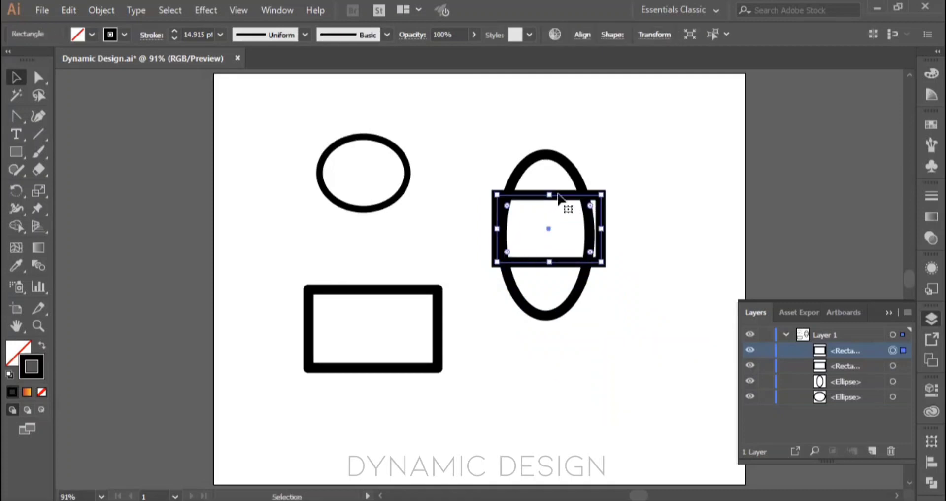
left_click_drag(438, 332, 627, 277)
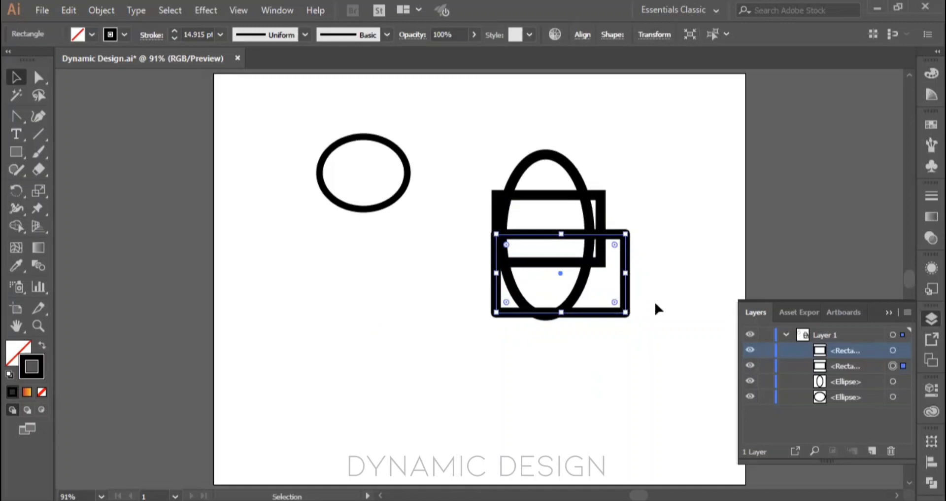
Step: Give the larger lower rectangle a green stroke and the smaller upper rectangle a yellow stroke
left_click(929, 126)
left_click(811, 167)
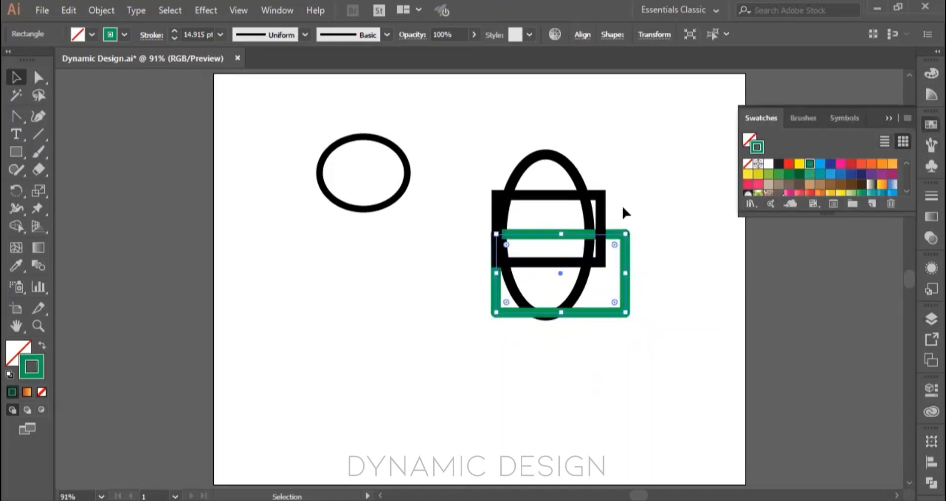
left_click(604, 220)
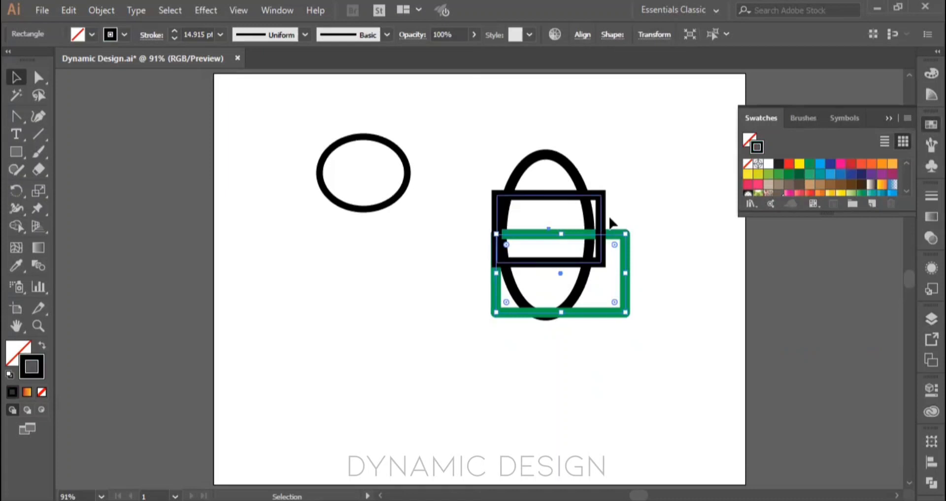
left_click(812, 167)
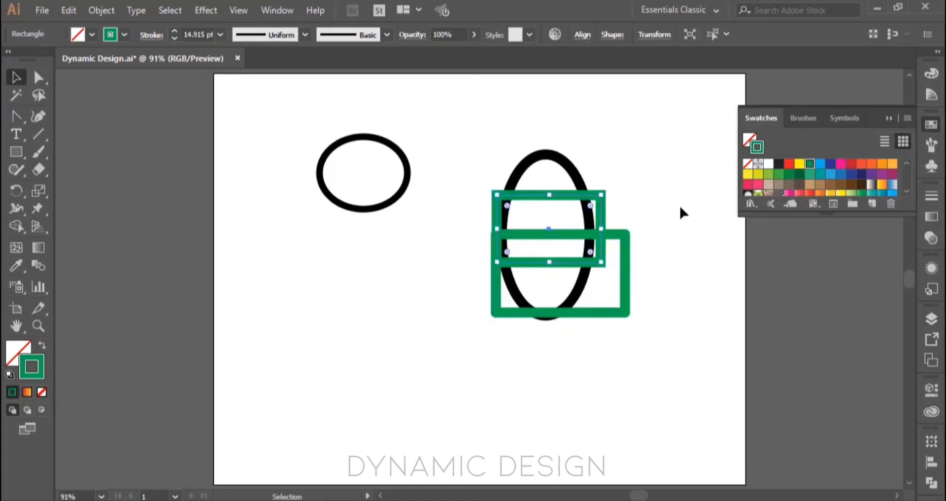
left_click(801, 165)
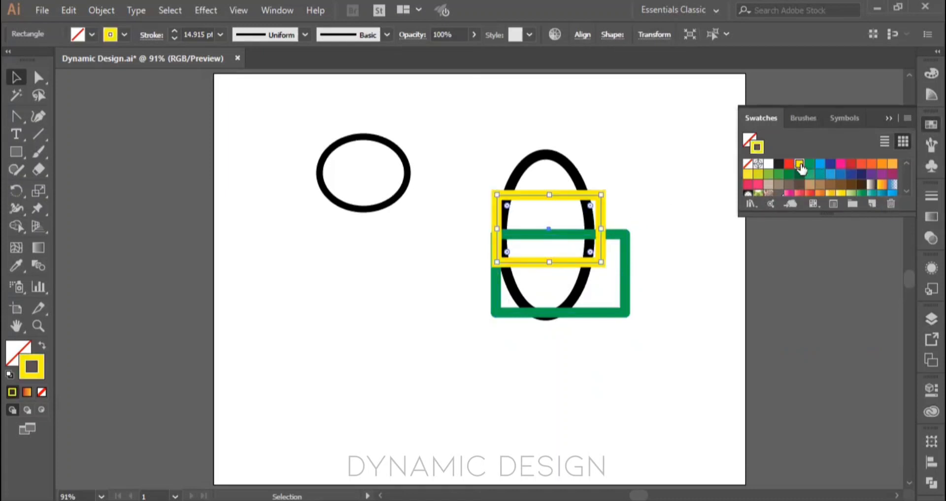
Step: Give the tall ellipse an orange stroke and the small ellipse a red stroke, then deselect everything
left_click(576, 175)
left_click(872, 164)
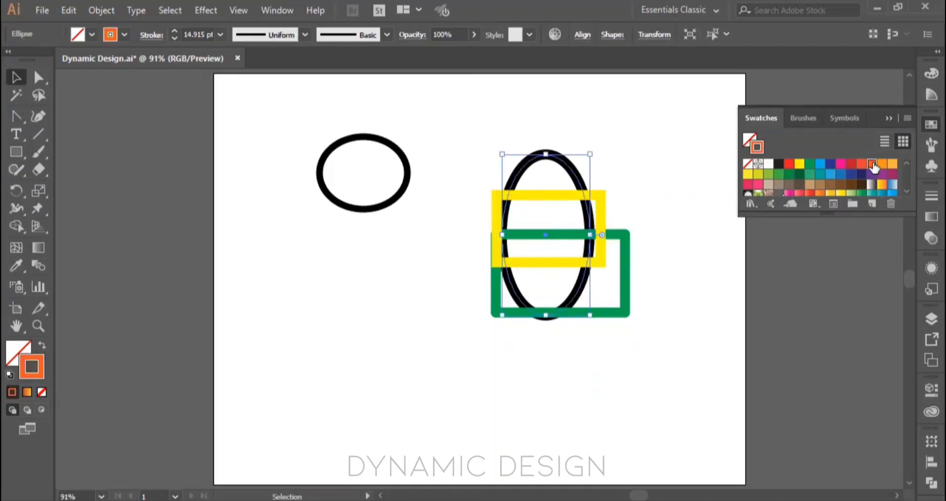
left_click(397, 206)
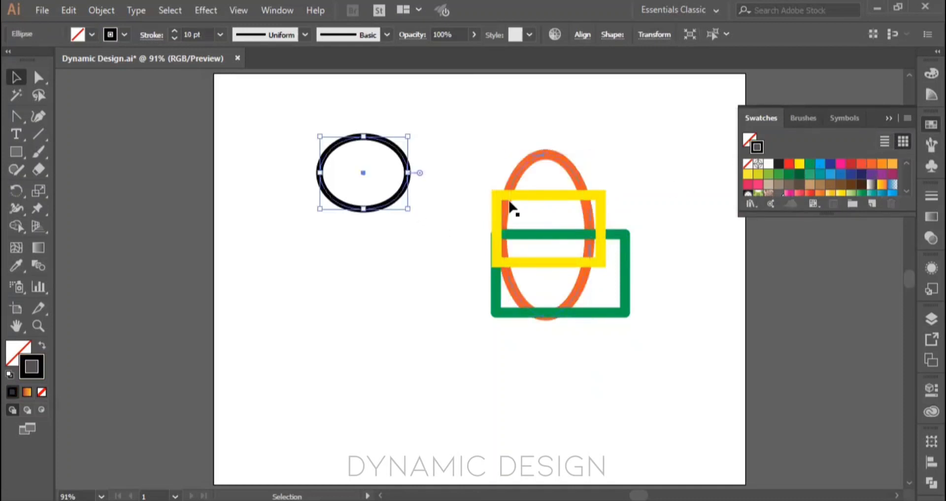
left_click(788, 168)
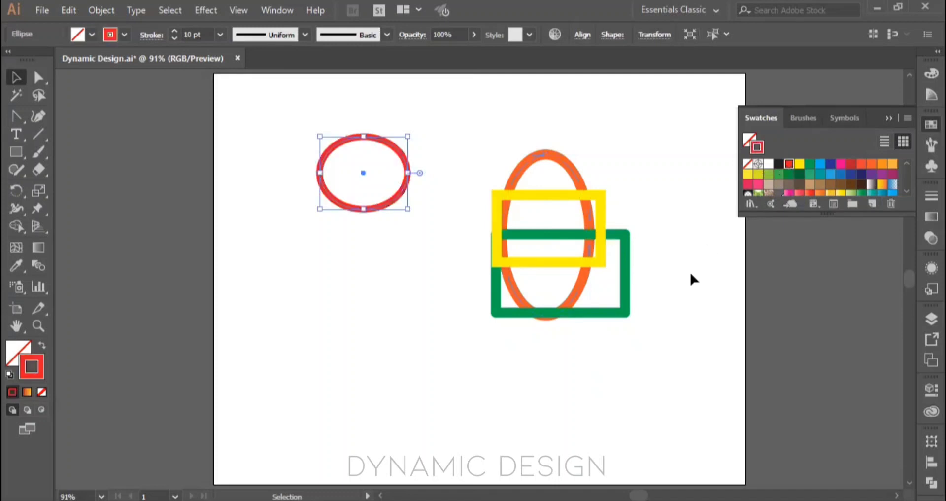
left_click(655, 326)
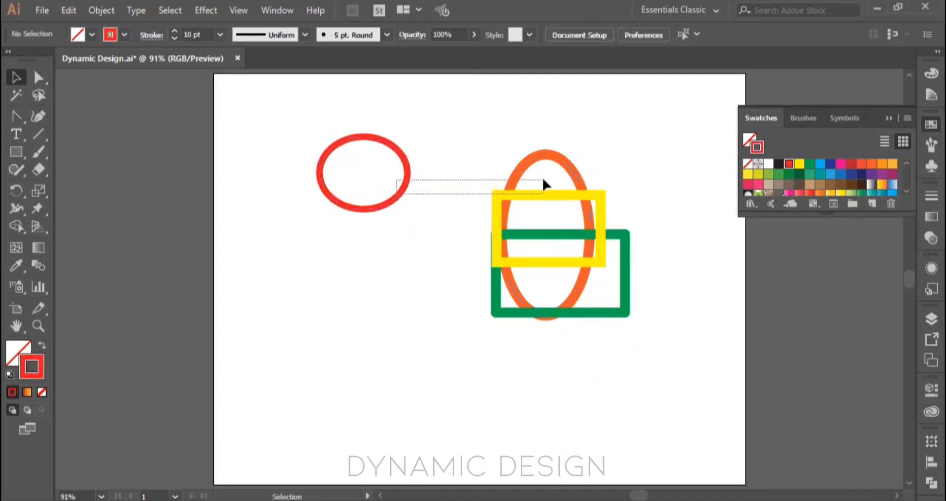
Step: Move the red ellipse onto the upper part of the tall orange ellipse so that the two overlap
left_click(391, 202)
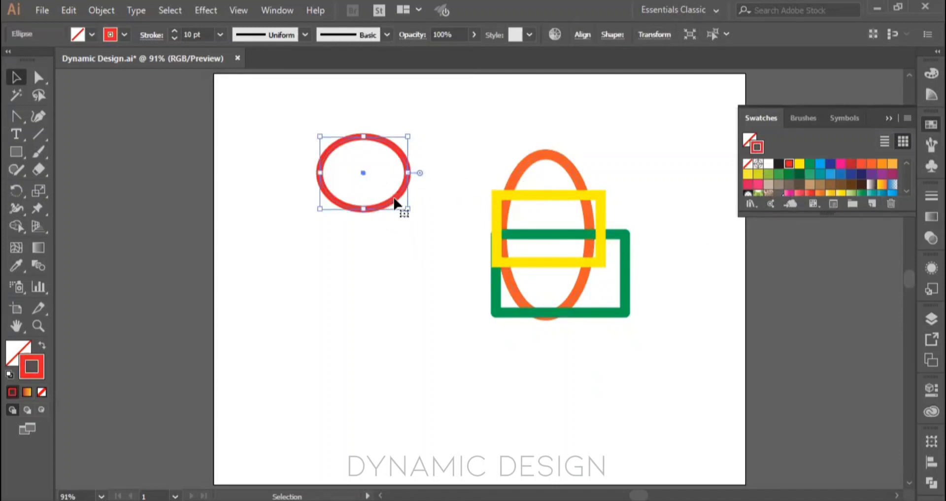
left_click_drag(393, 205, 581, 197)
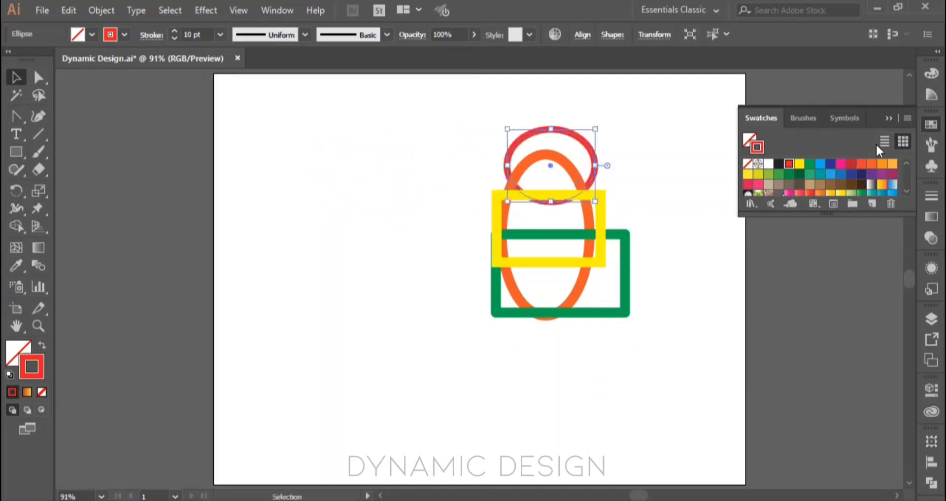
left_click(889, 118)
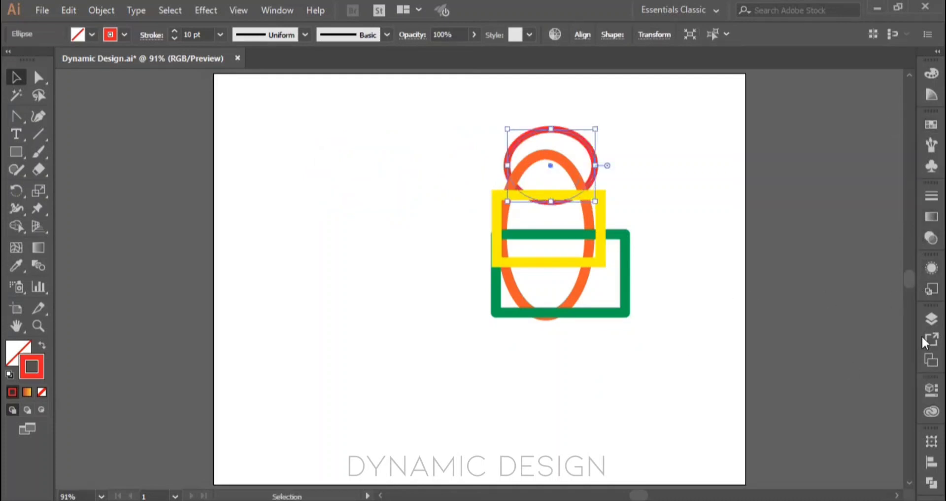
Step: Reorder the objects in Layer 1 so that the yellow rectangle sits directly below the green rectangle
left_click(930, 319)
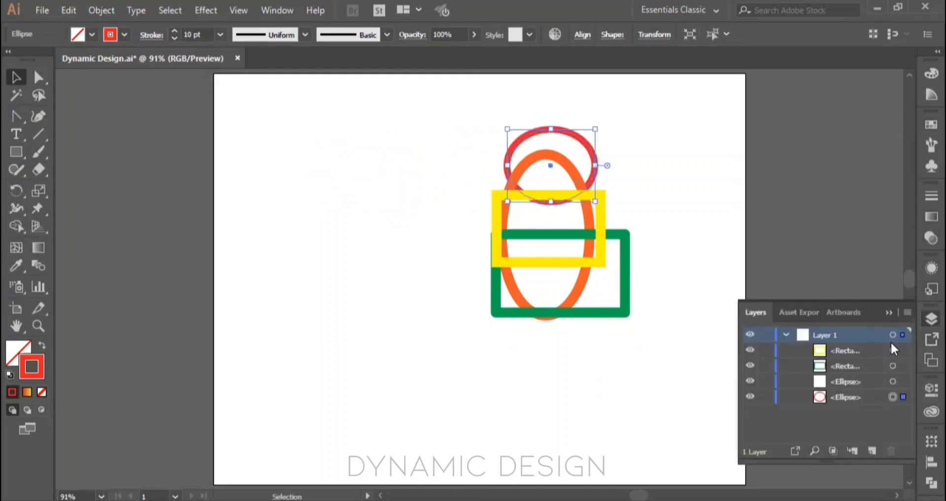
left_click(821, 352)
left_click_drag(821, 356, 822, 373)
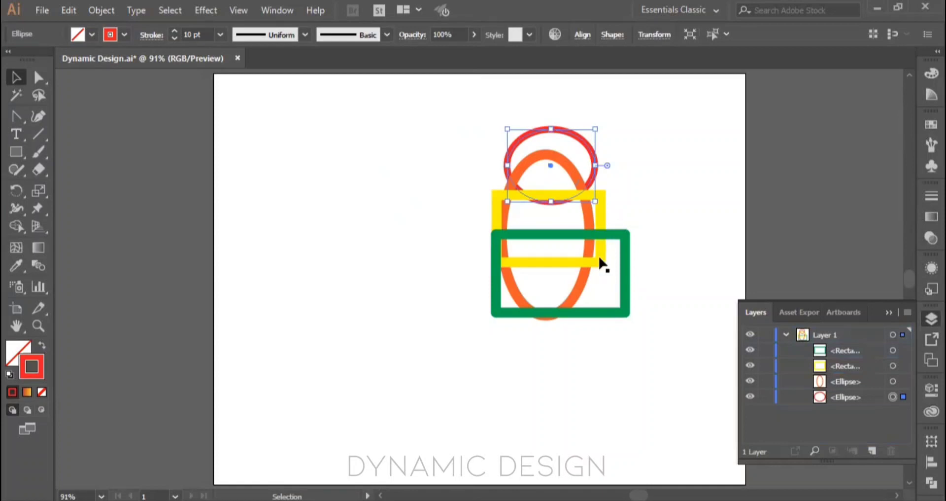
Step: Move the green rectangle and red ellipse clear of the other shapes, and place the yellow rectangle beneath the orange ellipse in Layer 1
left_click_drag(520, 240, 311, 267)
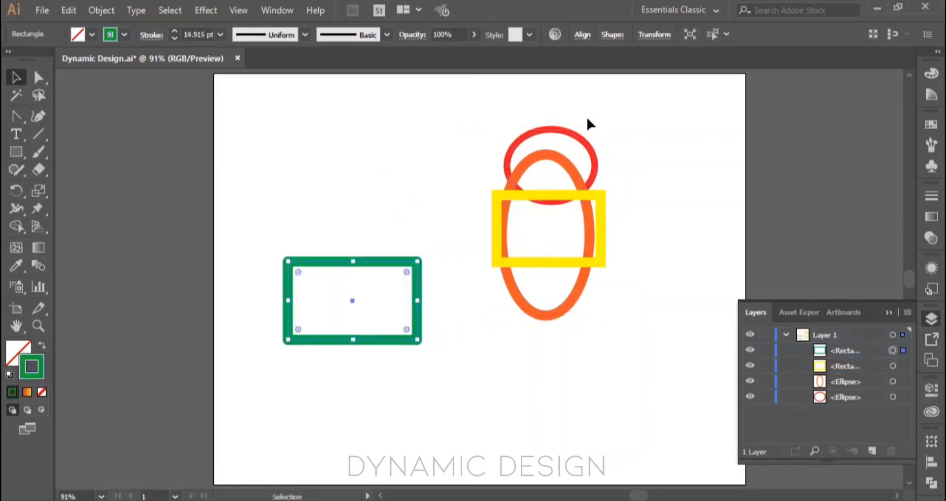
left_click_drag(574, 137, 331, 129)
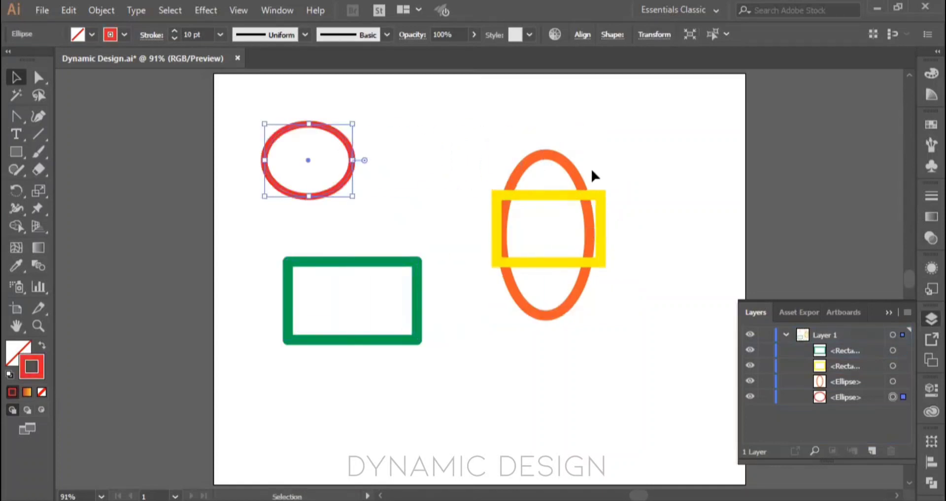
left_click(596, 197)
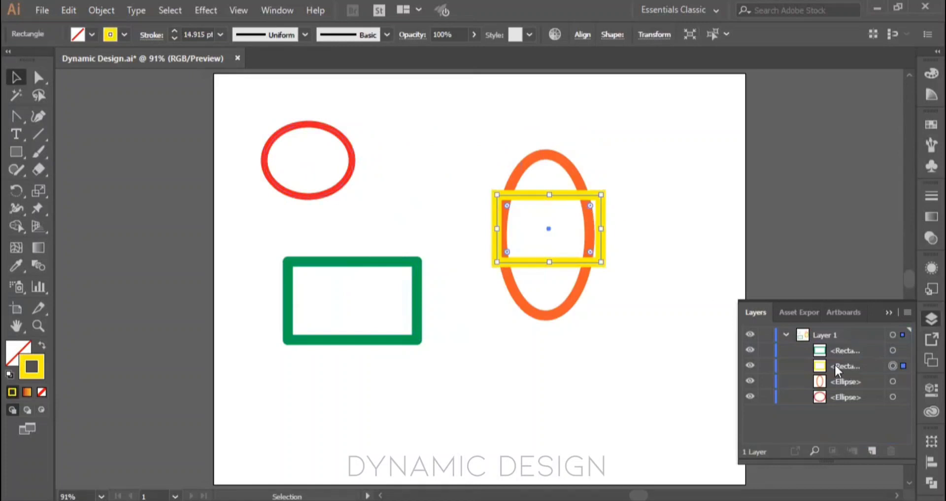
left_click_drag(835, 363, 835, 385)
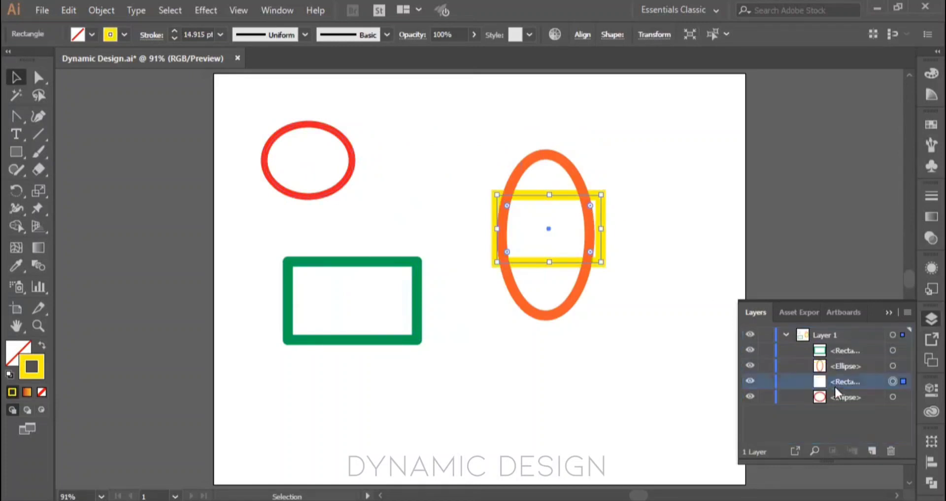
left_click(696, 224)
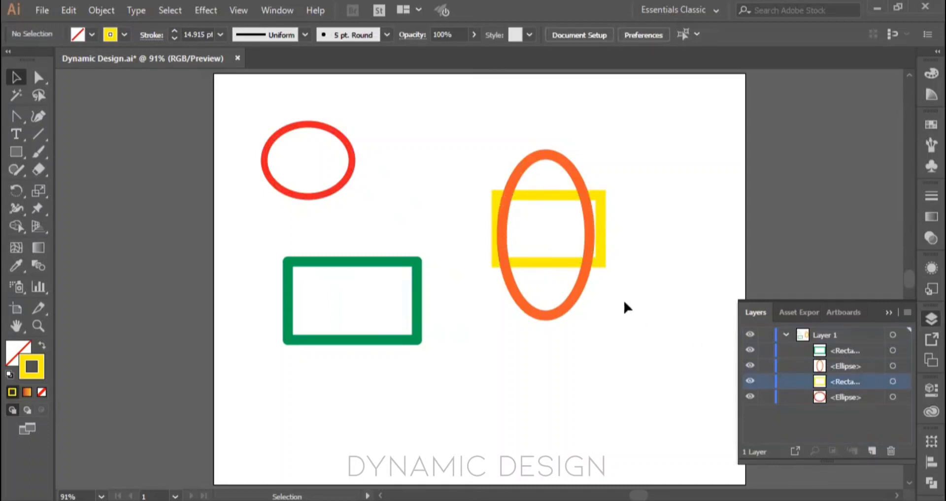
Step: Send the tall orange ellipse to the back of the stacking order and deselect it
left_click(587, 209)
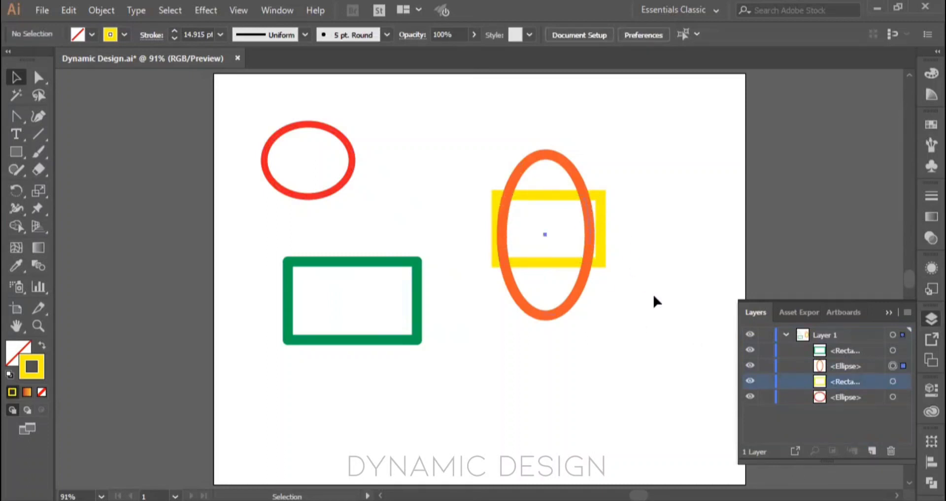
right_click(645, 251)
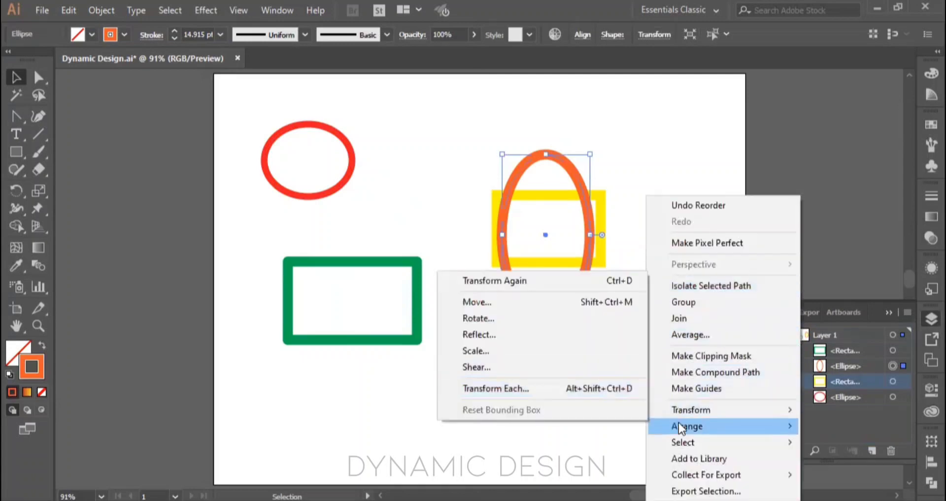
mouse_move(690, 433)
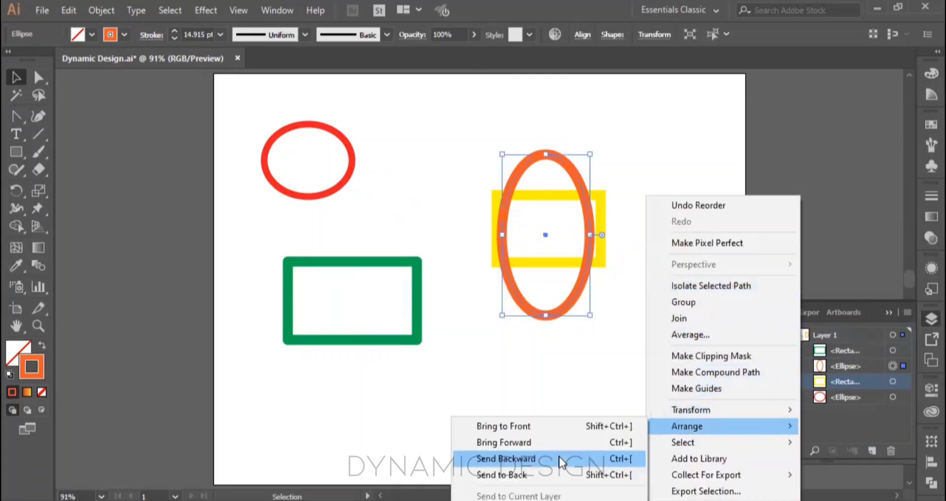
left_click(536, 474)
left_click(645, 223)
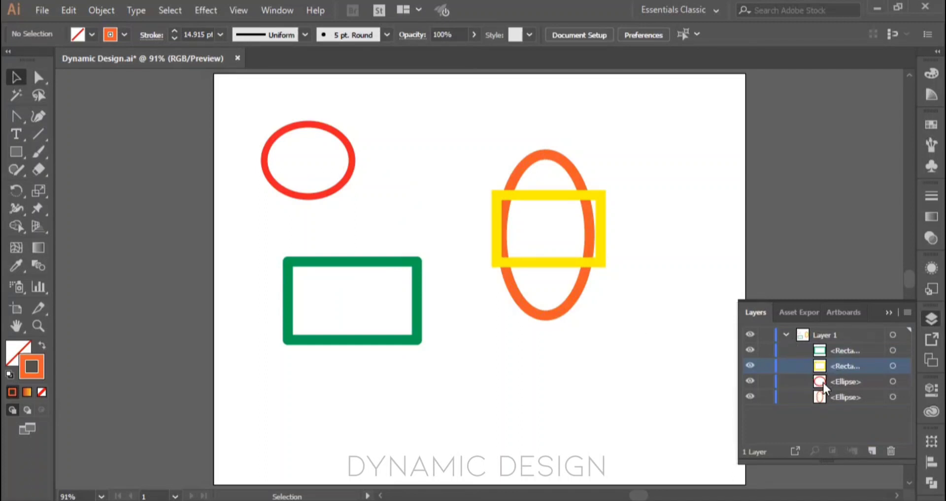
Step: Go through the four shape entries of Layer 1 from first to last, and collapse the layer
left_click(830, 349)
left_click(830, 362)
left_click(833, 384)
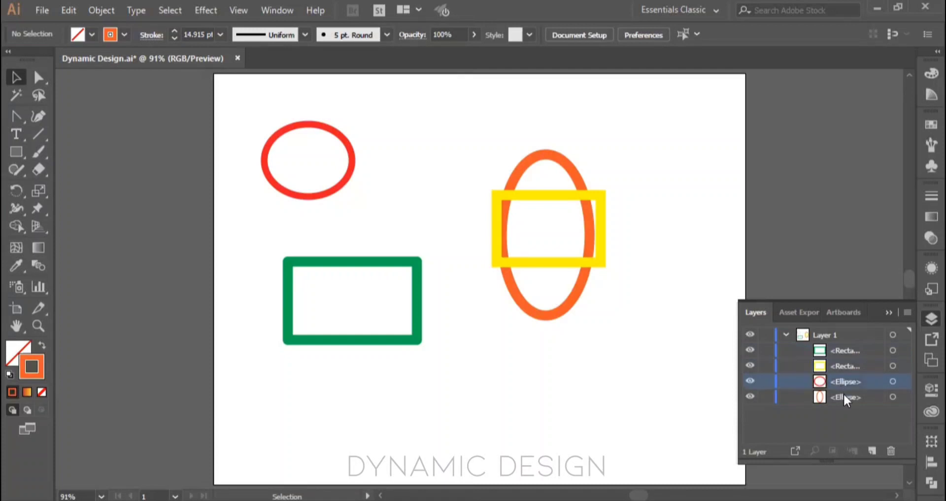
left_click(844, 395)
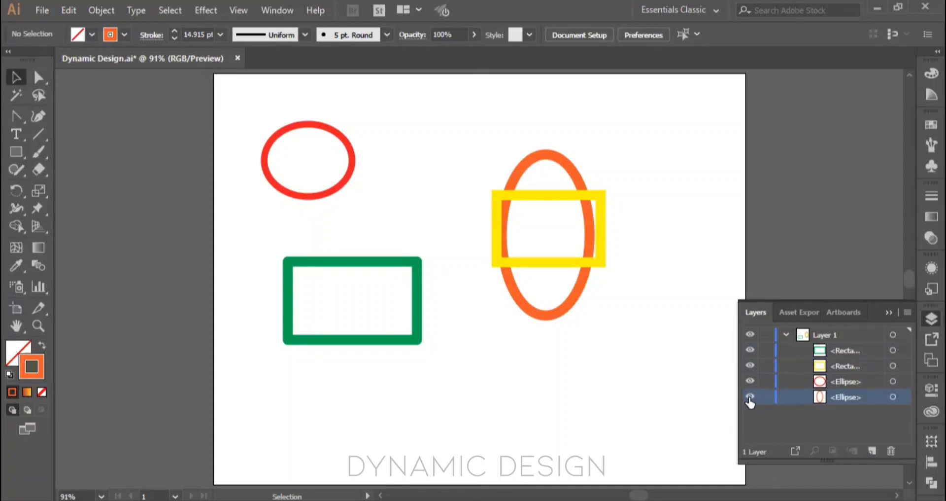
left_click(785, 335)
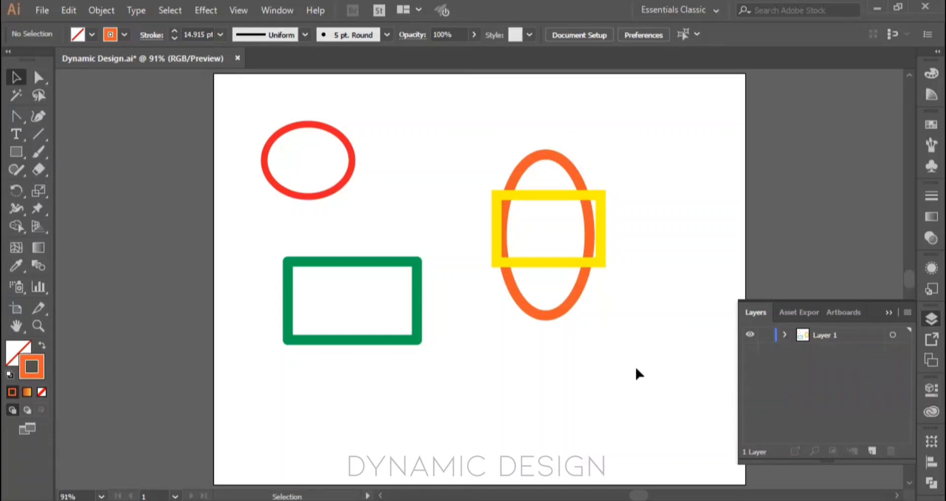
Step: Close the layer list and delete all four shapes from the artboard
left_click(883, 311)
key("ctrl+a")
key("Delete")
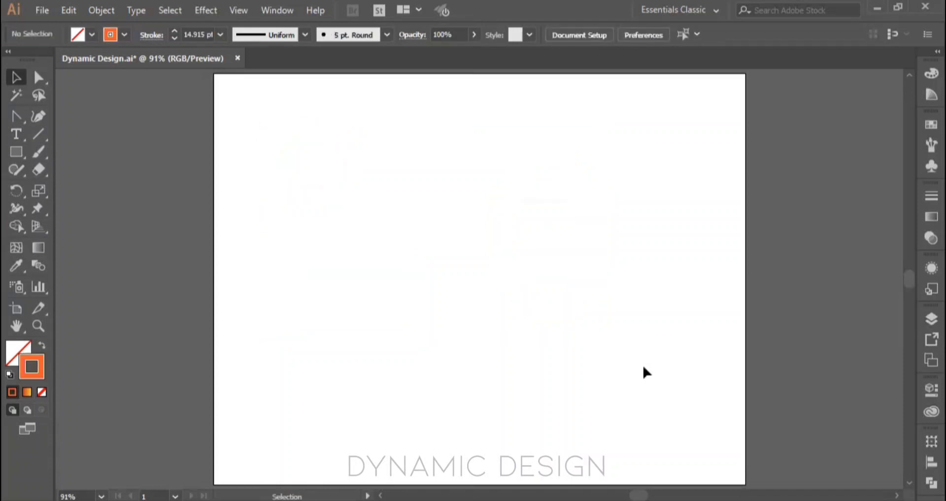
Step: View the Asset Export panel with its scale and format settings, and close it again
left_click(922, 346)
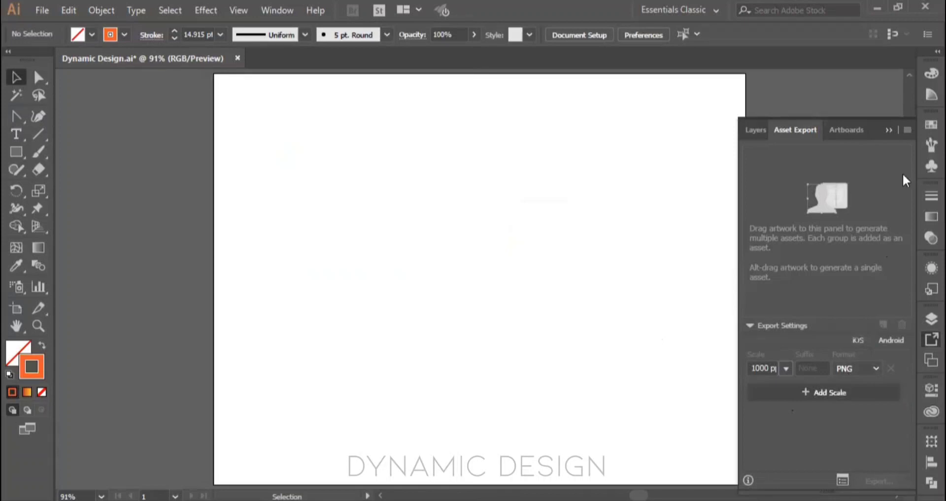
left_click(890, 130)
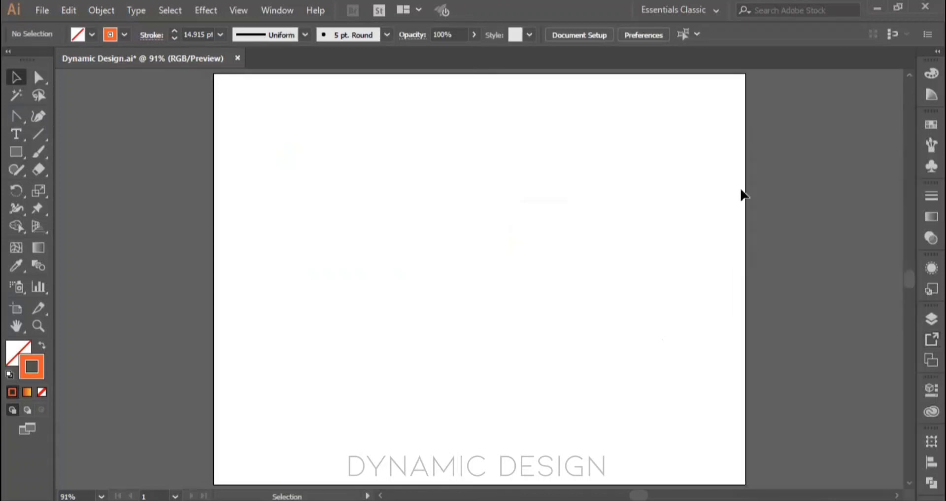
Step: Draw an orange-outlined rectangle about 115 × 66 mm, open its Export for Screens settings, and leave them without exporting
left_click(17, 152)
left_click_drag(350, 173, 569, 299)
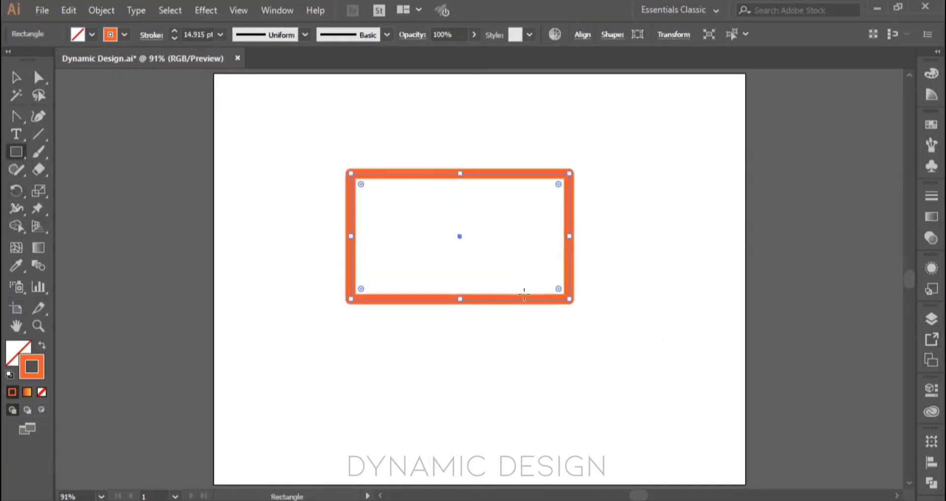
right_click(525, 294)
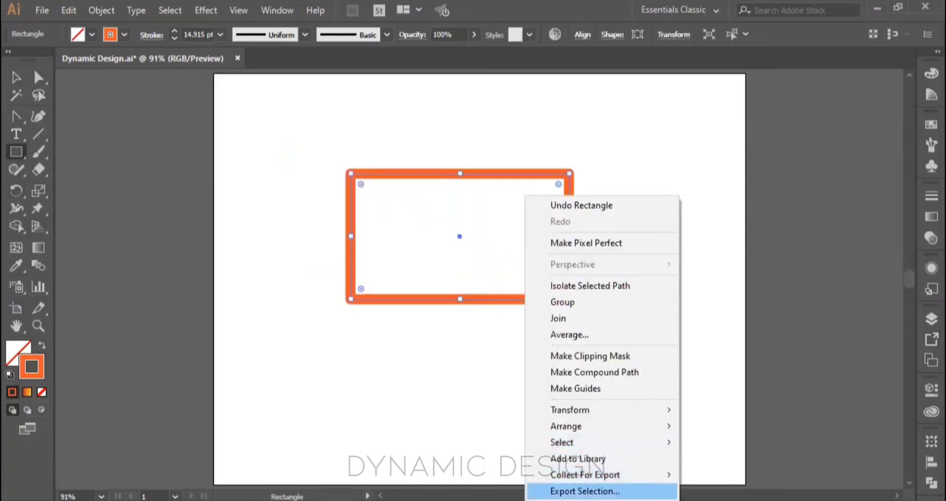
key("Return")
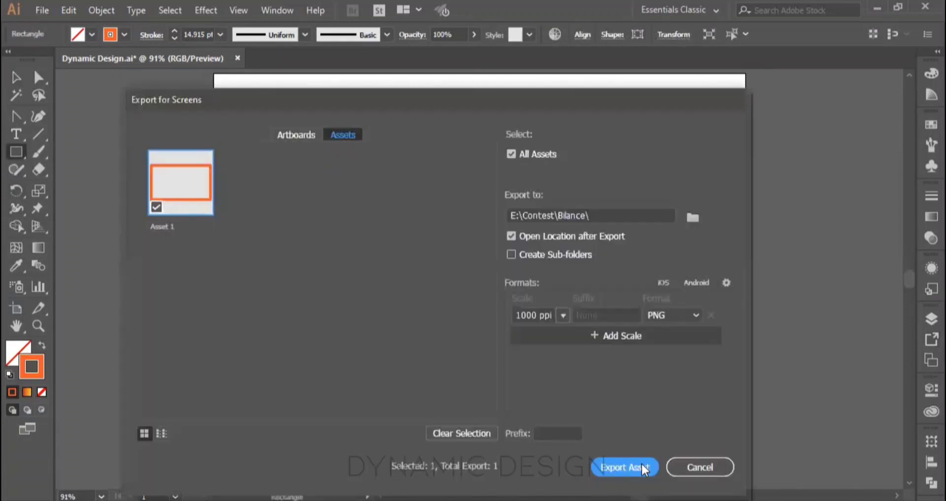
left_click(689, 465)
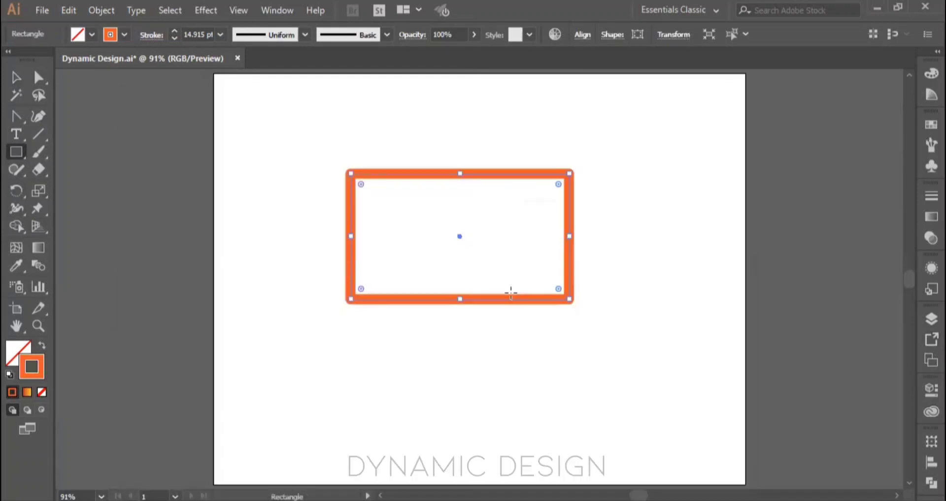
Step: Look at the document's export choices, delete the orange rectangle, and return to the Selection tool
left_click(34, 10)
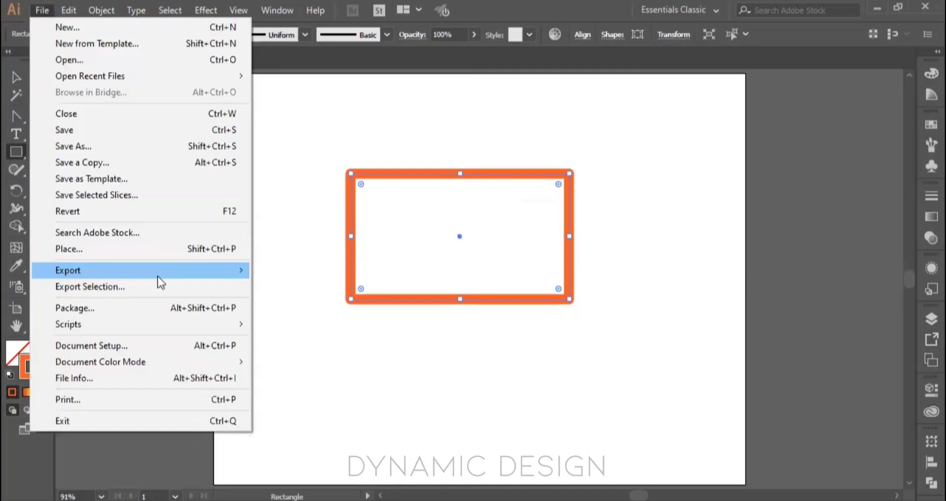
mouse_move(157, 274)
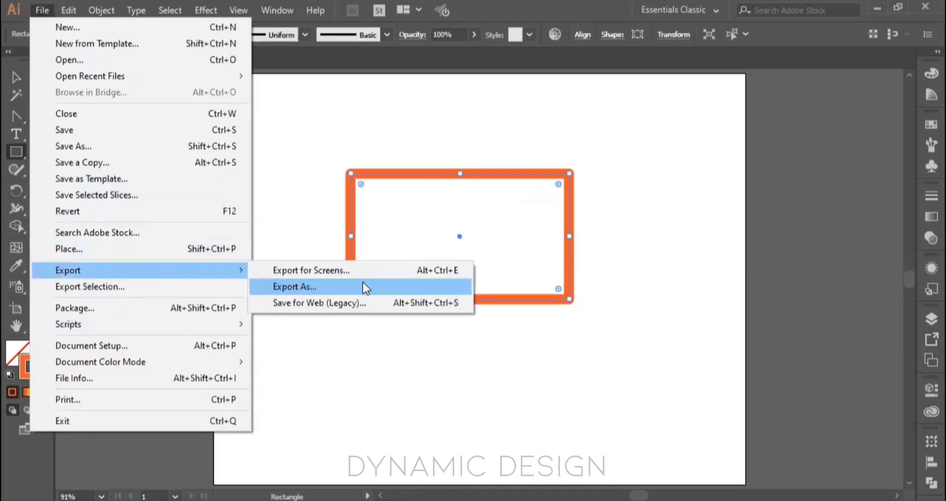
left_click(625, 339)
key("Delete")
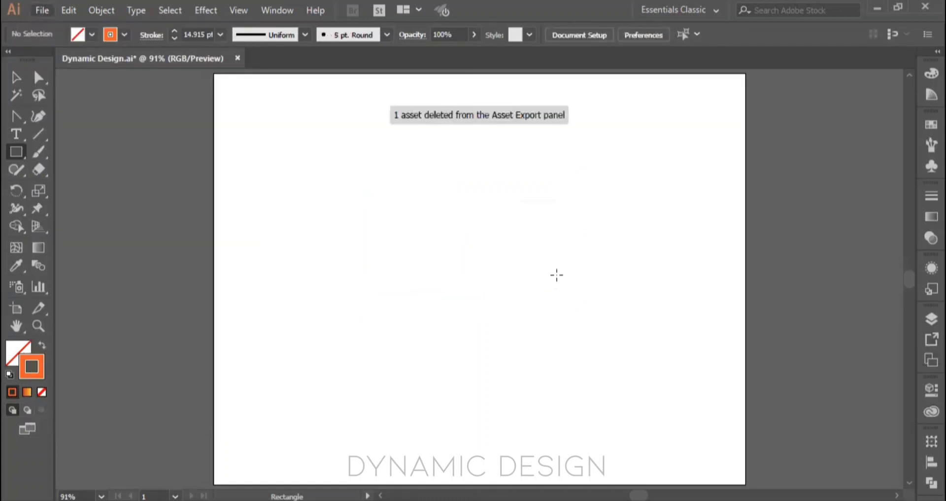
left_click(543, 249)
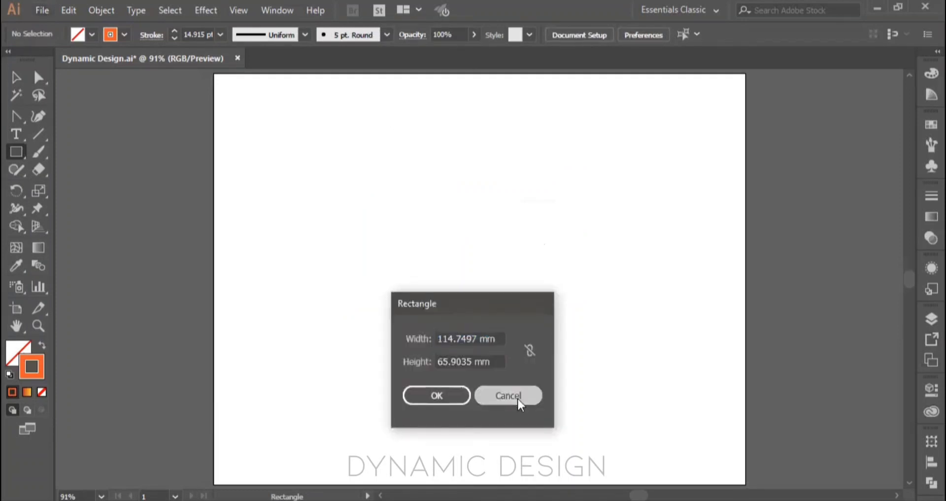
left_click(518, 398)
key("v")
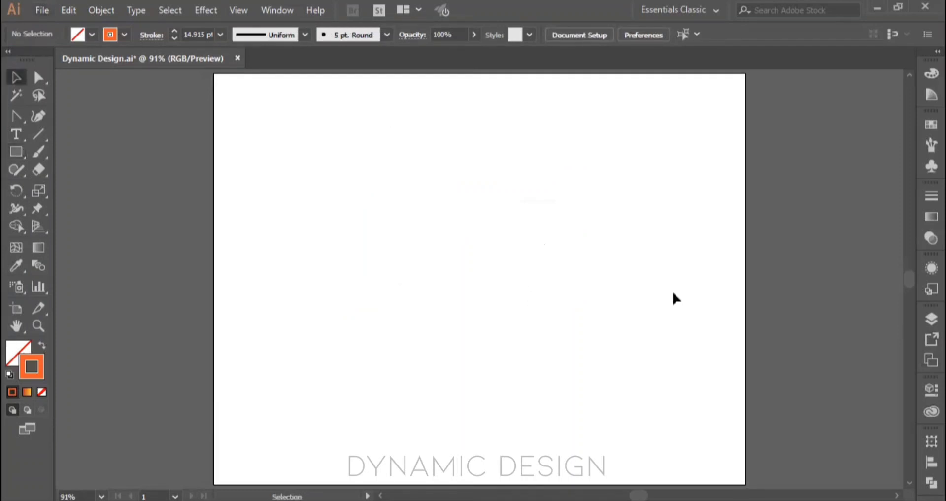
Step: View the document's artboard list in the Artboards panel and close it again
left_click(923, 355)
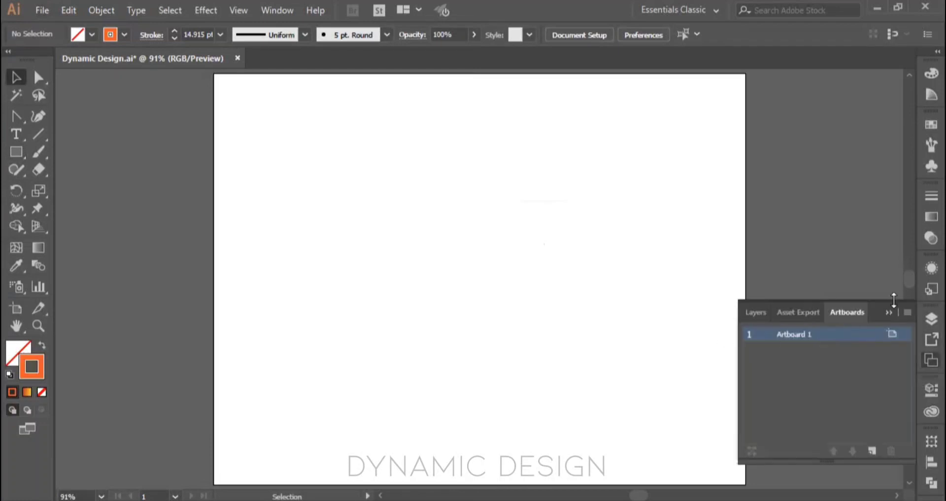
left_click(889, 313)
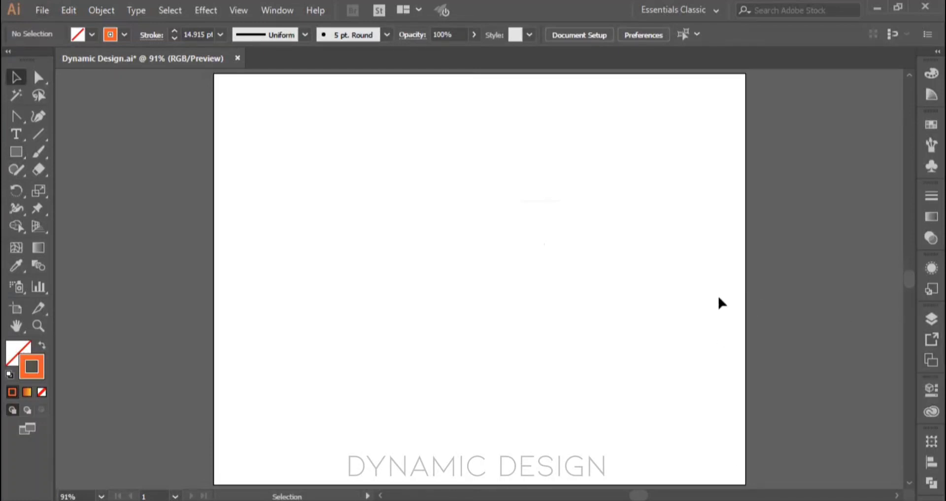
Step: Duplicate the existing artboard twice, lining up the copies beside it in one row
scroll(468, 294, "down", 3)
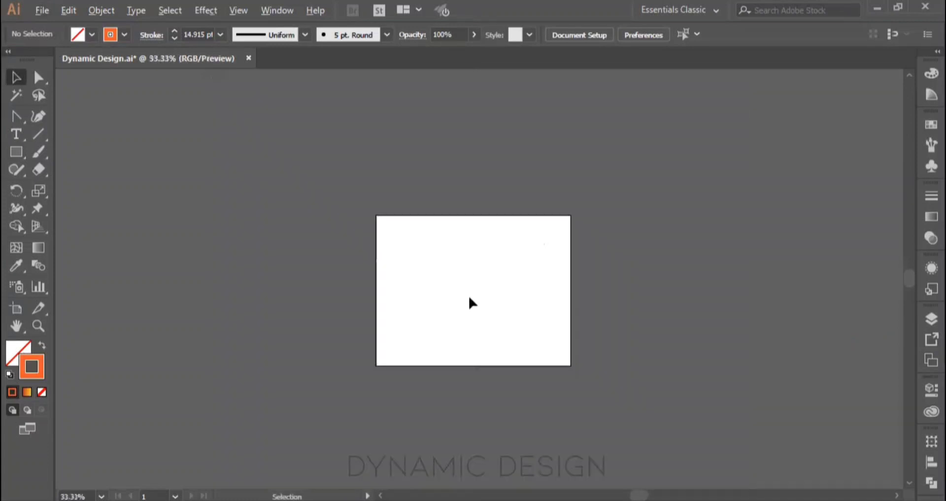
left_click_drag(469, 294, 367, 215)
left_click_drag(508, 308, 324, 236)
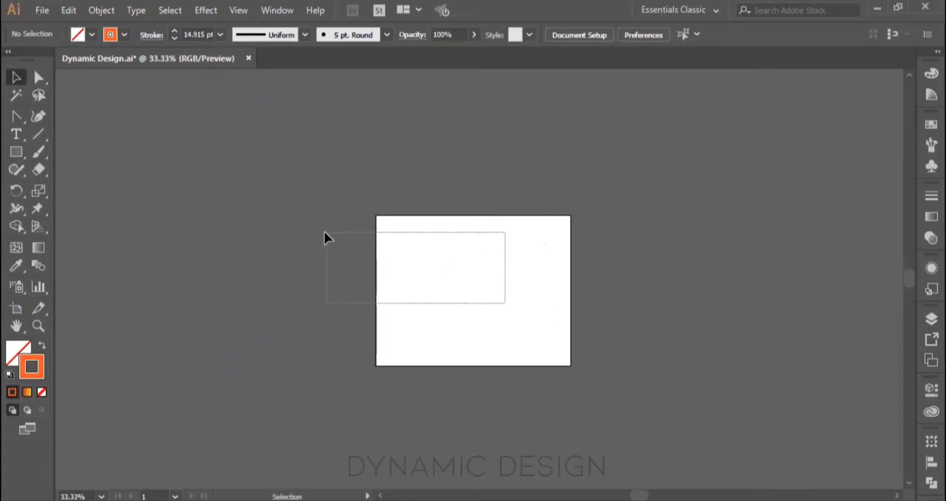
key("space")
left_click_drag(475, 294, 239, 145)
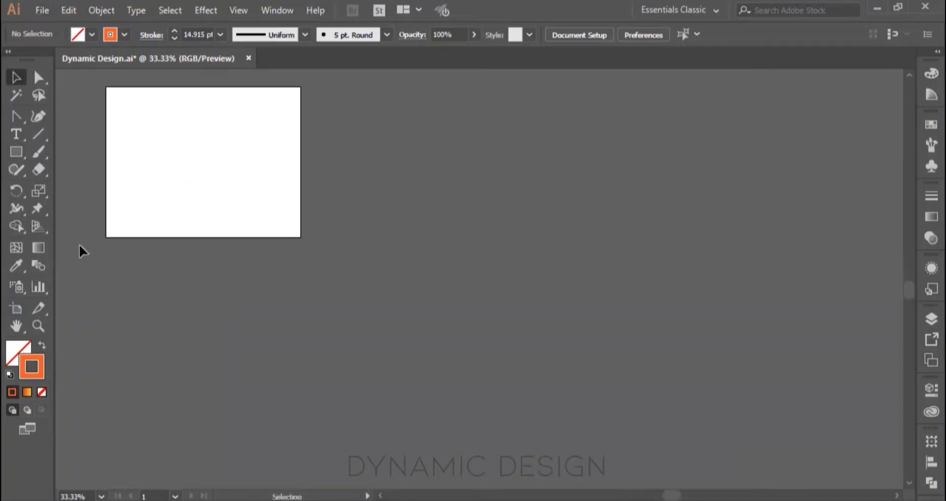
left_click(17, 309)
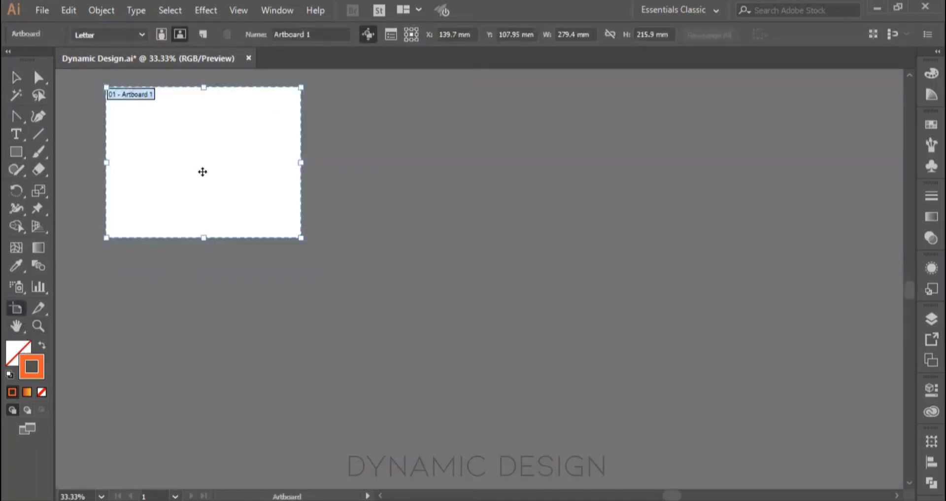
left_click_drag(203, 171, 437, 169)
left_click_drag(498, 173, 673, 254)
Step: Draw a wide artboard about 766 × 222 mm and place it below the row of three
left_click_drag(700, 318, 165, 163)
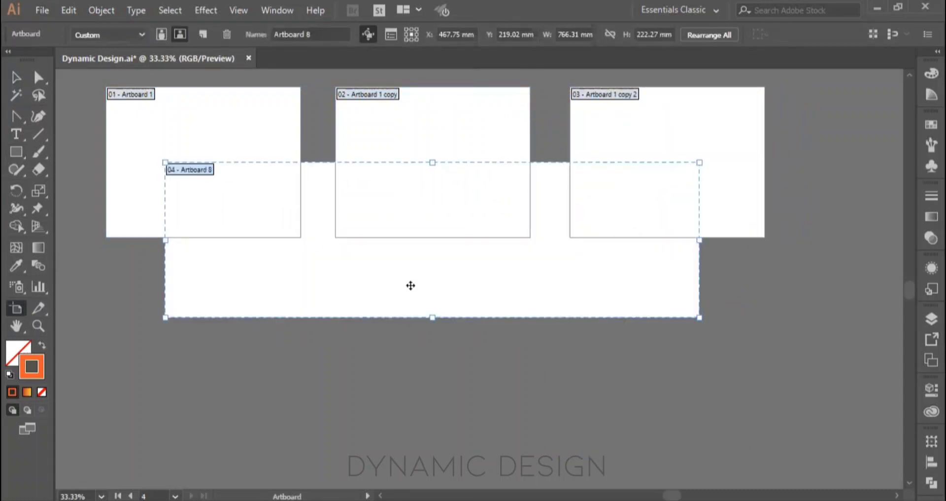
left_click_drag(422, 276, 423, 410)
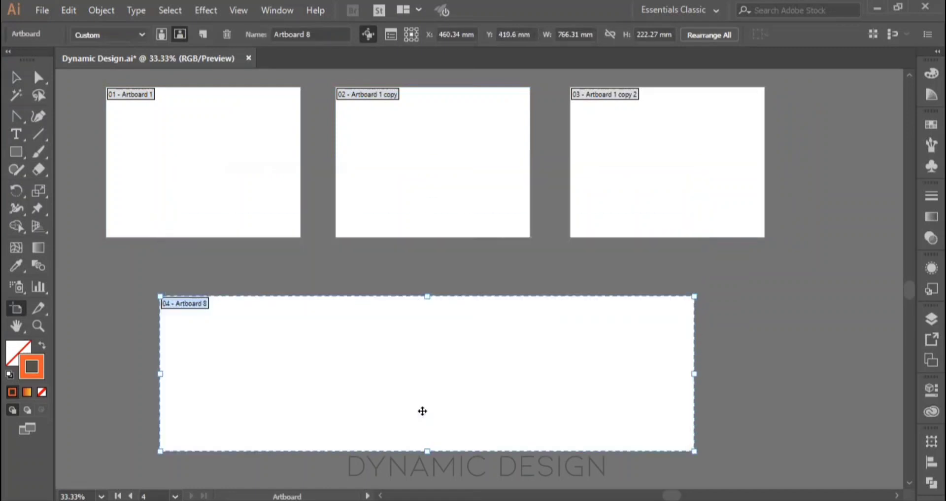
key("Escape")
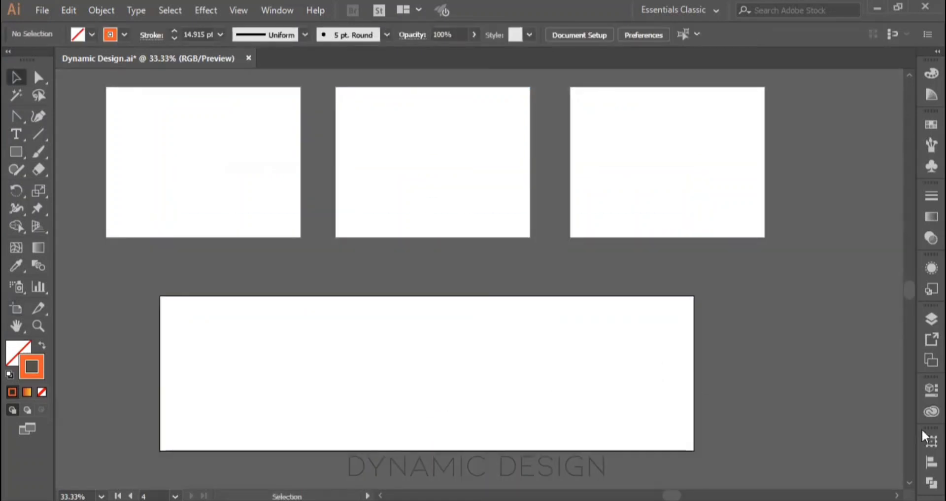
Step: Step through the four entries in the Artboards panel and match them to the artboards on the canvas
left_click(923, 359)
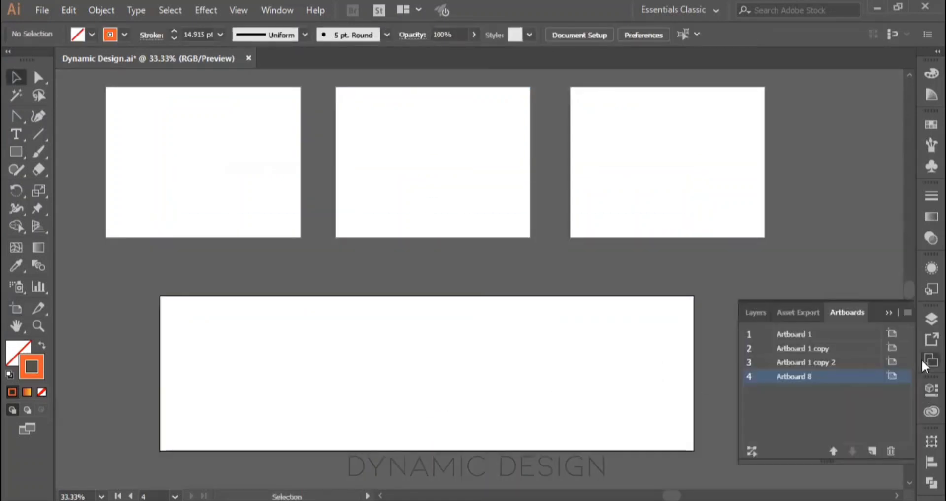
left_click(821, 335)
left_click(828, 349)
left_click(834, 363)
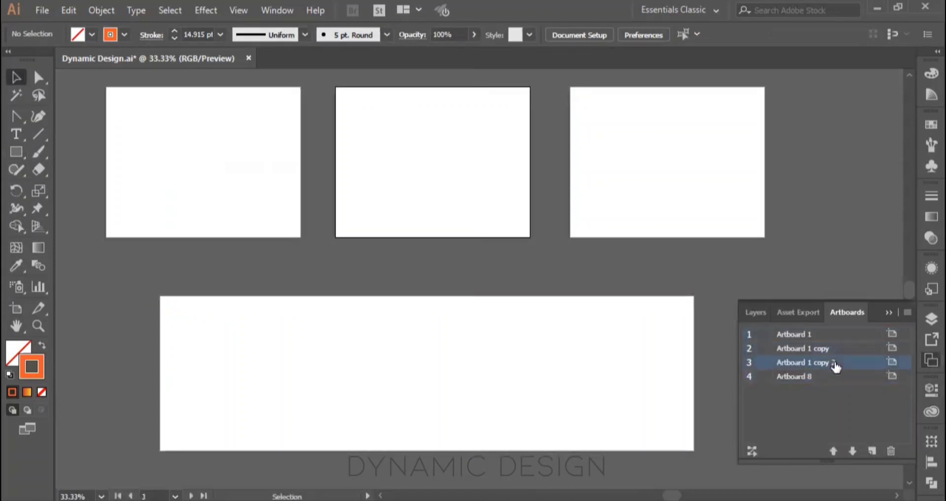
left_click(400, 150)
left_click(612, 158)
left_click(804, 378)
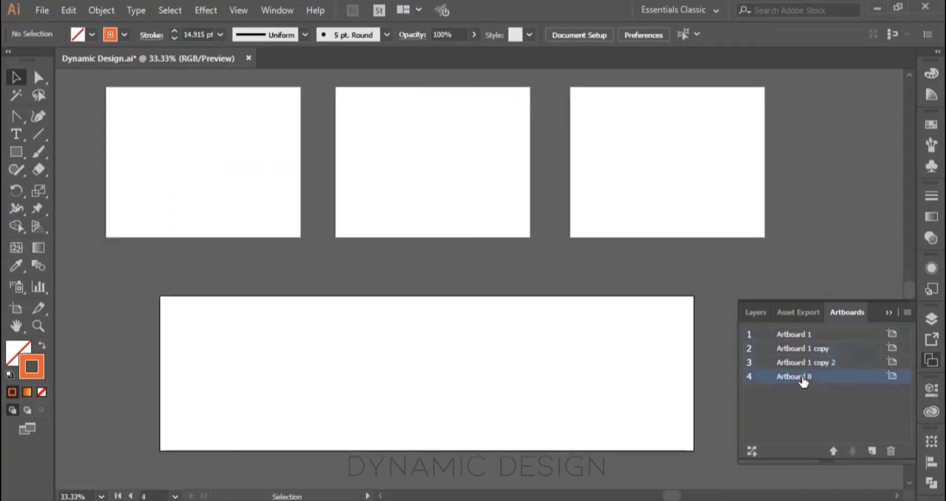
Step: Undo the added artboards until only the original remains, fit it to the window, and leave artboard editing
left_click(16, 309)
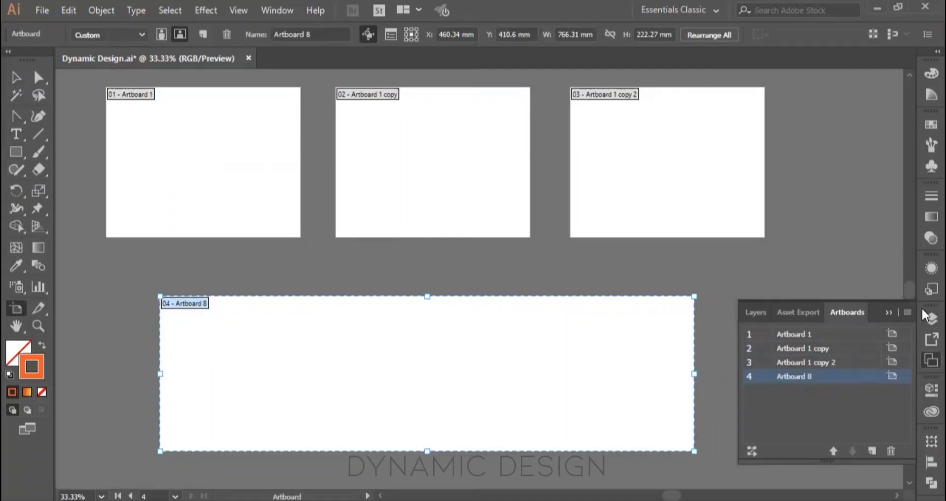
left_click(887, 312)
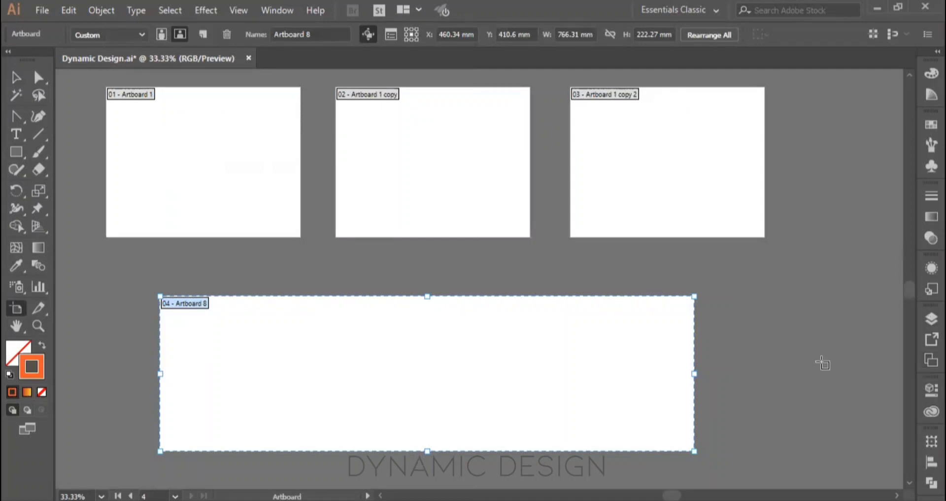
key("ctrl+z")
key("ctrl+z")
key("ctrl+z")
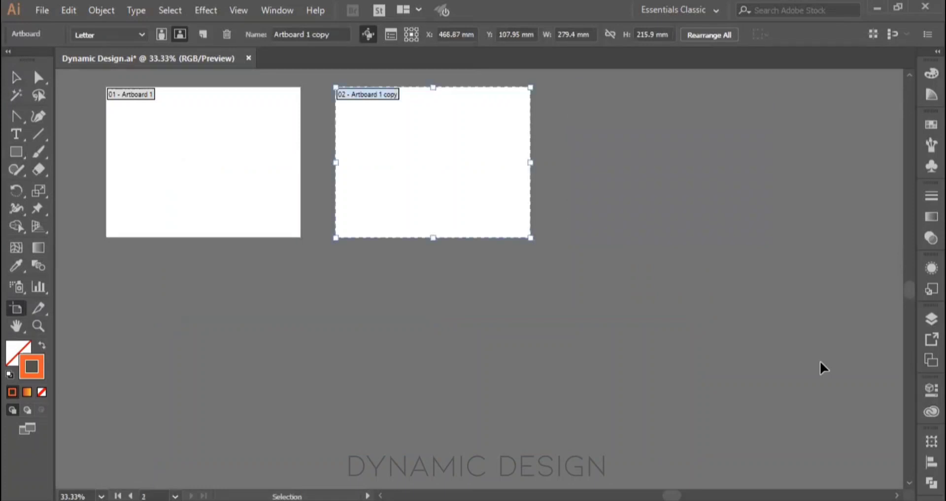
key("ctrl+z")
key("ctrl+0")
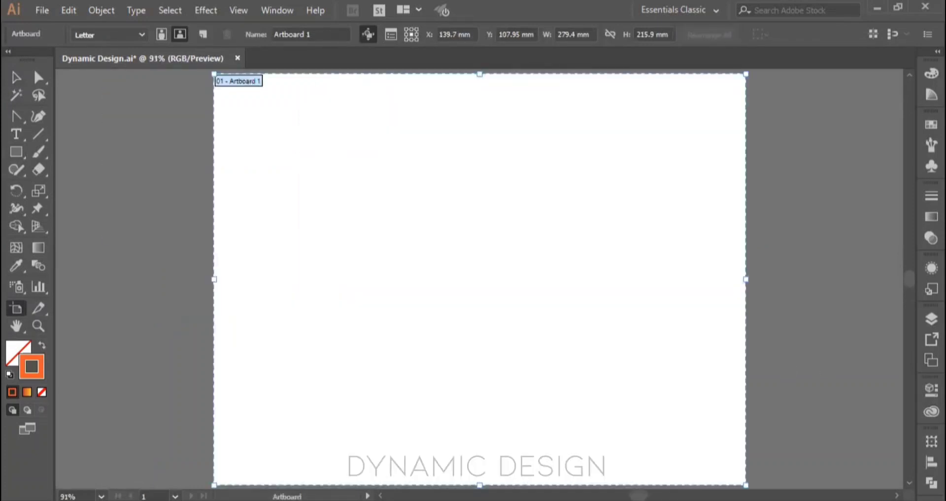
key("Escape")
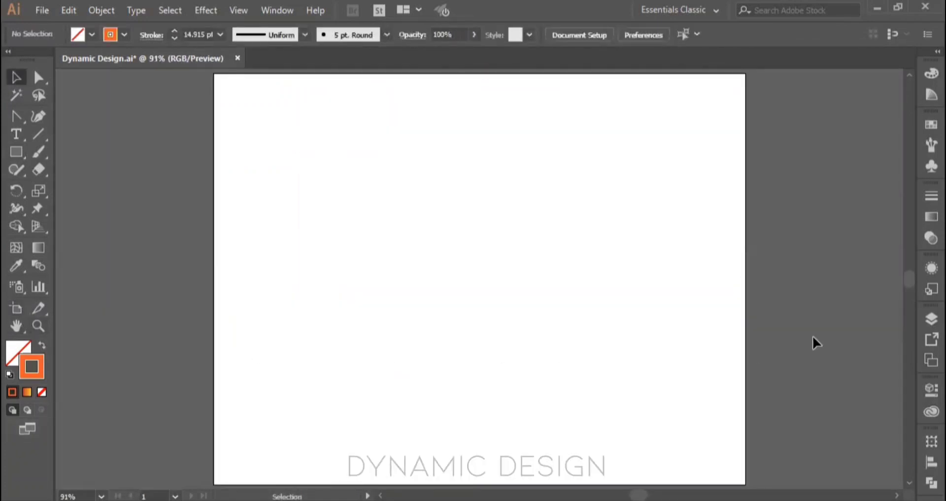
Step: View the Artboards list again and the document options in the Properties panel, closing each after viewing
left_click(924, 364)
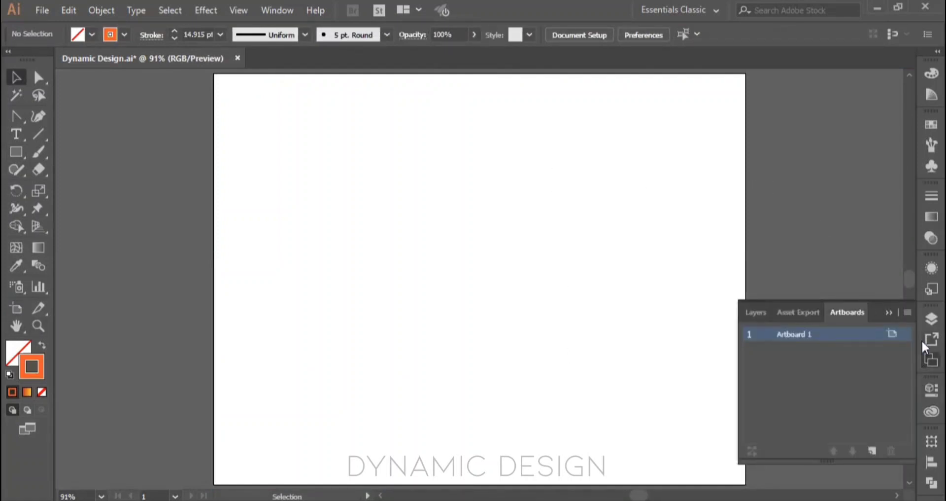
left_click(890, 313)
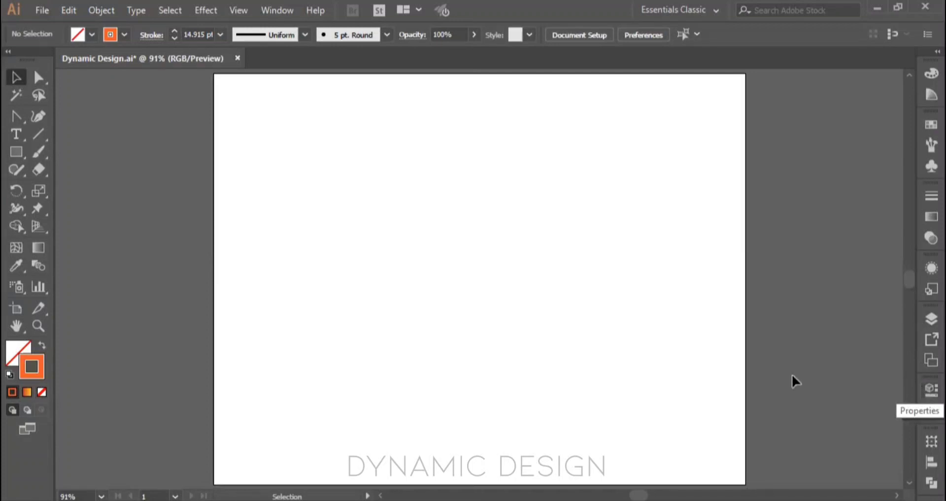
left_click(931, 390)
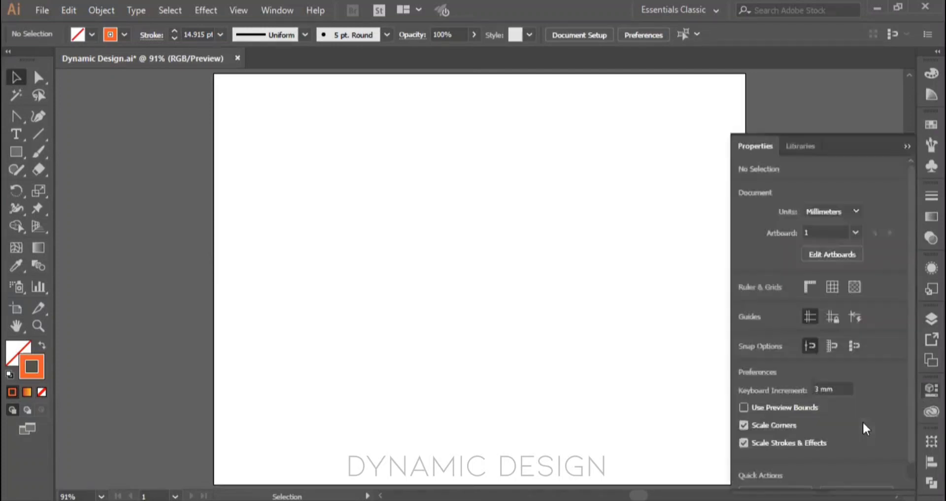
left_click(906, 147)
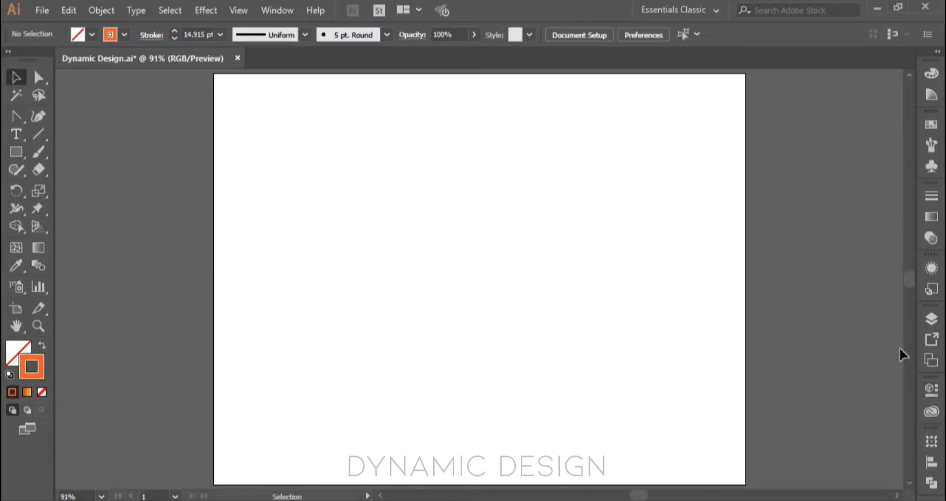
left_click(922, 395)
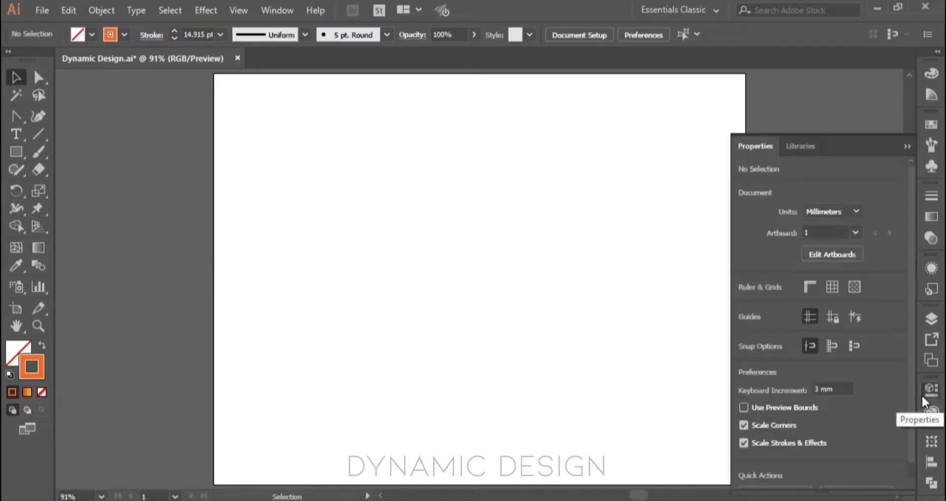
left_click(903, 144)
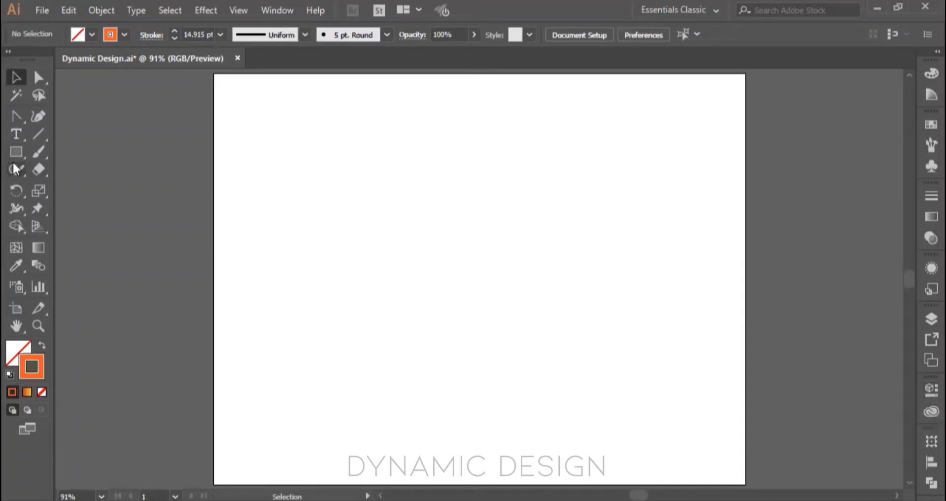
Step: Create a placeholder text area about 114 × 25 mm in the artboard's upper part and show its properties
left_click(15, 133)
left_click_drag(332, 119, 541, 174)
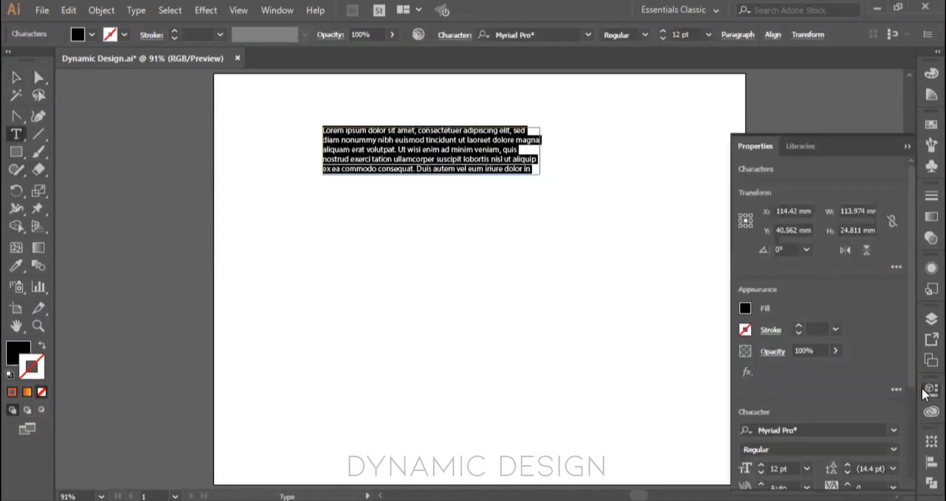
left_click(928, 388)
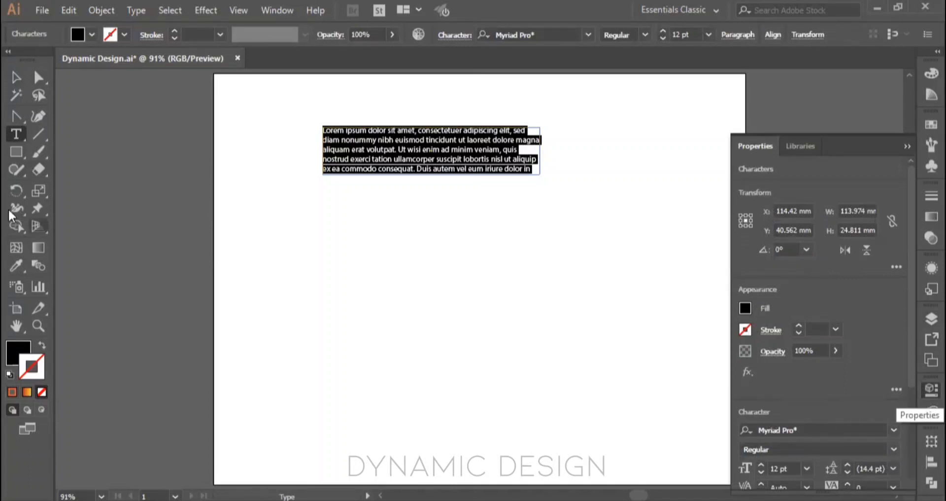
Step: Draw a black rectangle about 128 × 47 mm below the text and compare its Properties with the Appearance panel
left_click(16, 151)
left_click_drag(345, 222, 590, 311)
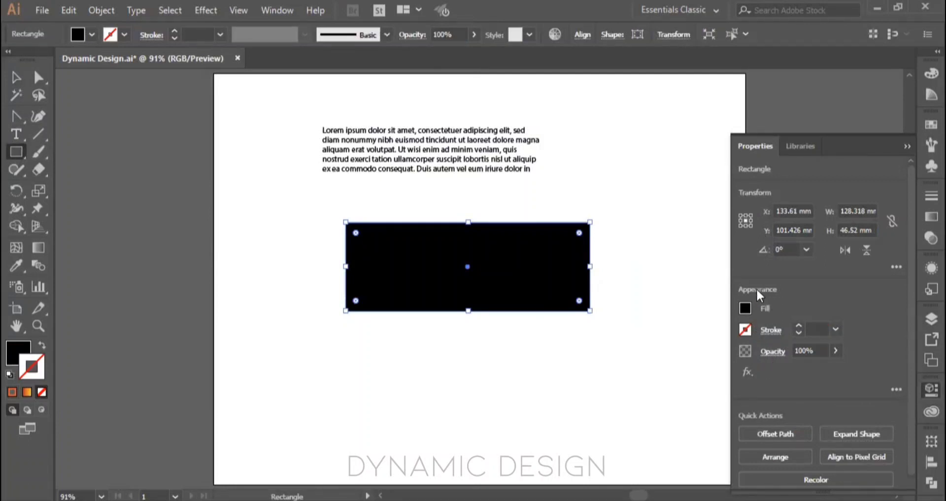
left_click(930, 268)
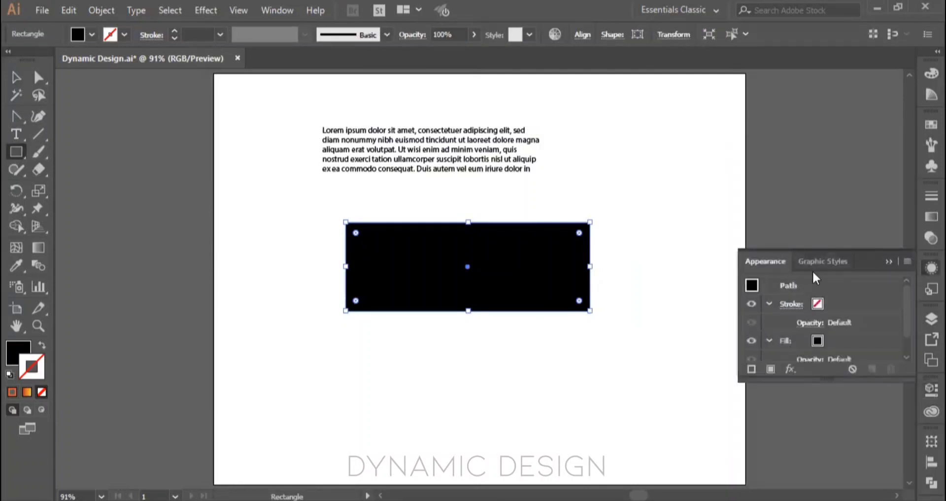
left_click(931, 390)
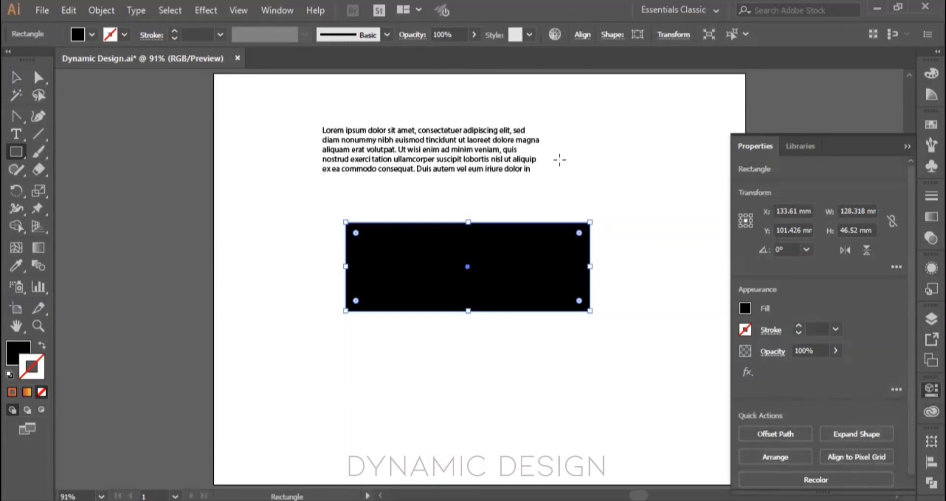
Step: View the text area's properties, close the Properties panel, and delete the black rectangle
key("v")
left_click(506, 149)
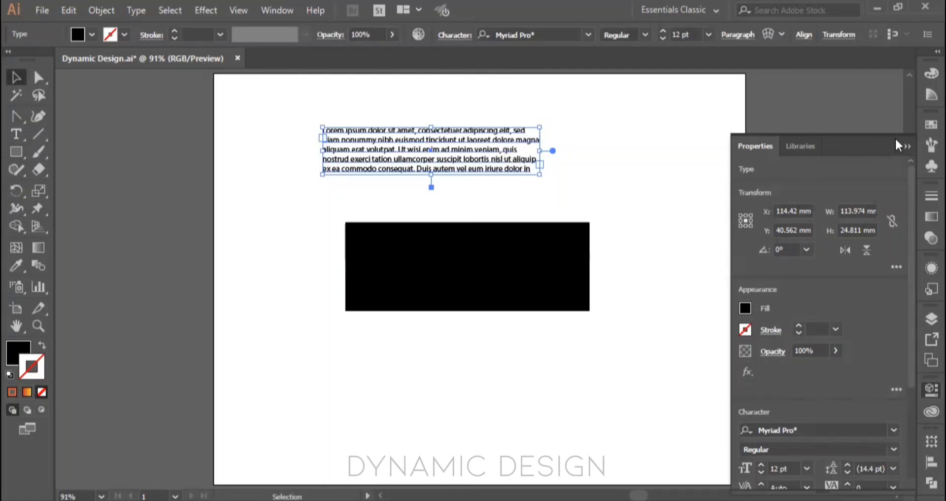
left_click(906, 146)
left_click(567, 260)
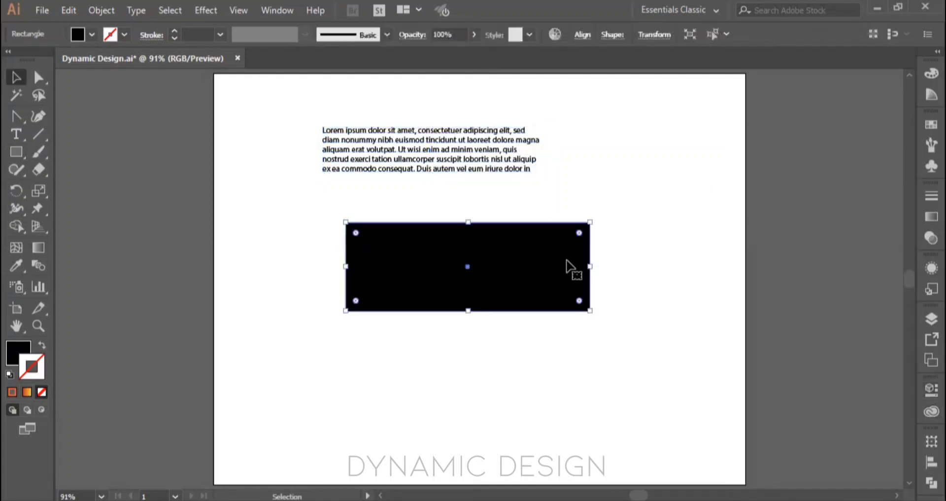
key("Delete")
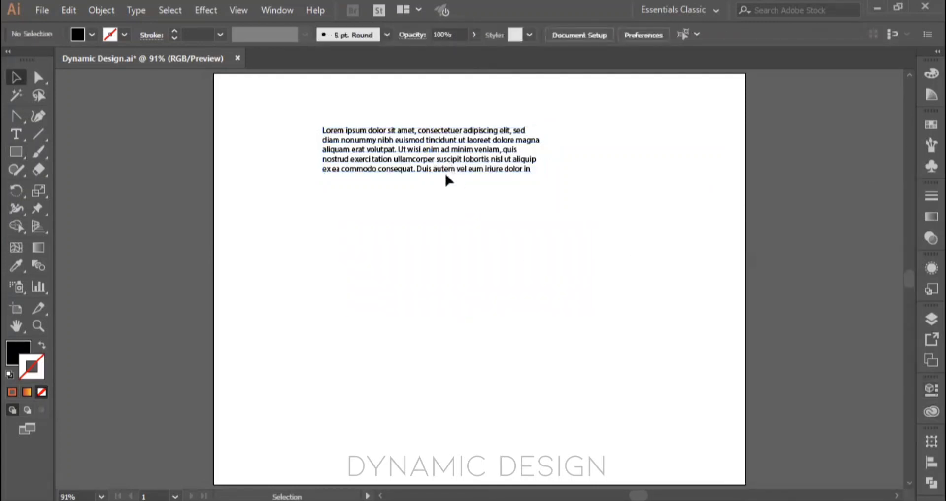
Step: Widen the text frame, convert it to point type, and scale it to about 16 pt across the artboard's upper part
left_click_drag(445, 171, 451, 272, "alt")
left_click_drag(541, 277, 695, 420, "shift")
left_click_drag(573, 246, 519, 274)
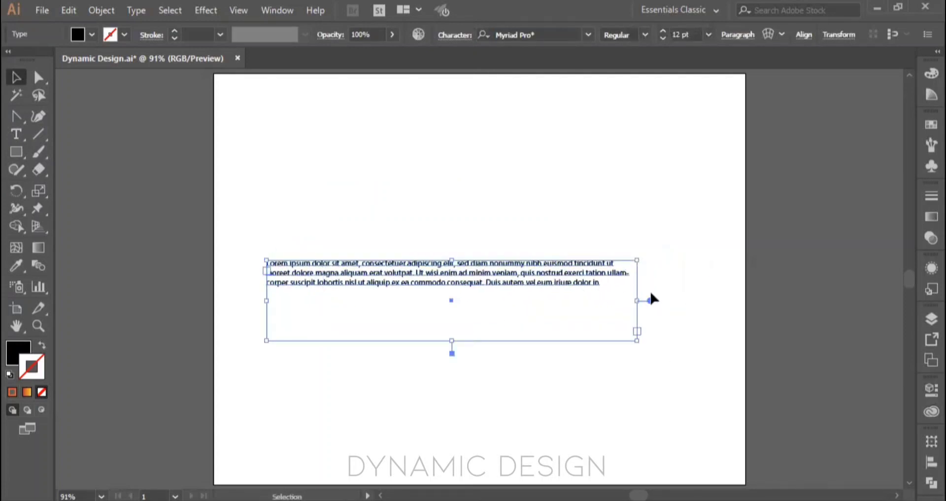
double_click(650, 299)
left_click_drag(626, 287, 745, 417, "shift")
left_click_drag(638, 274, 619, 189)
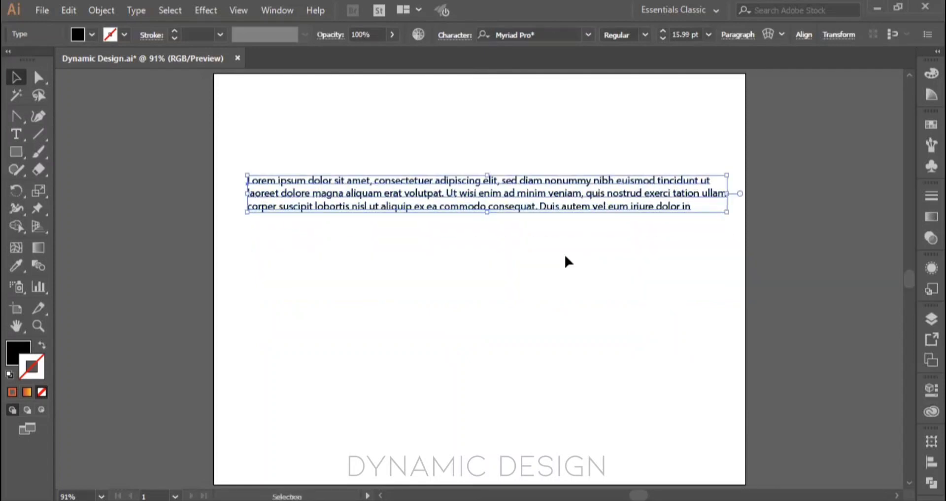
Step: Set the placeholder text's font to Acumin Variable Concept and move the text slightly down and to the left
left_click(588, 35)
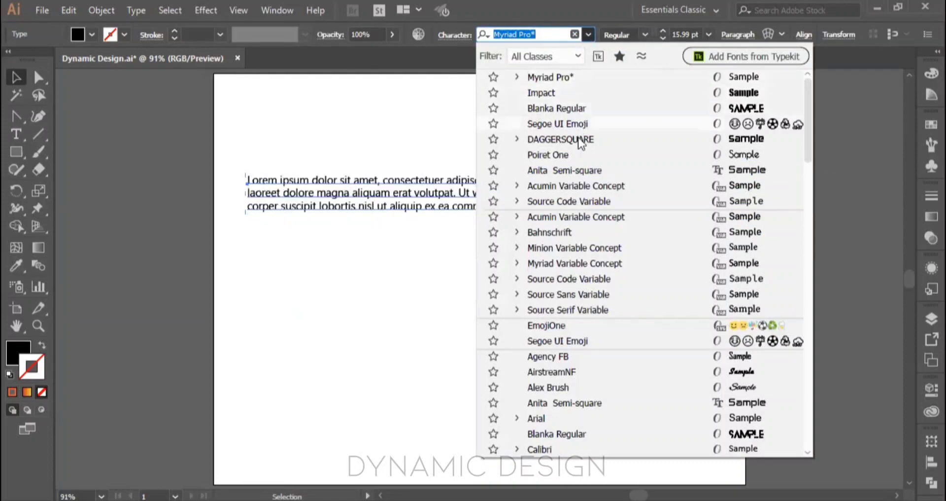
left_click(591, 187)
left_click_drag(570, 205, 545, 228)
left_click_drag(542, 230, 542, 230)
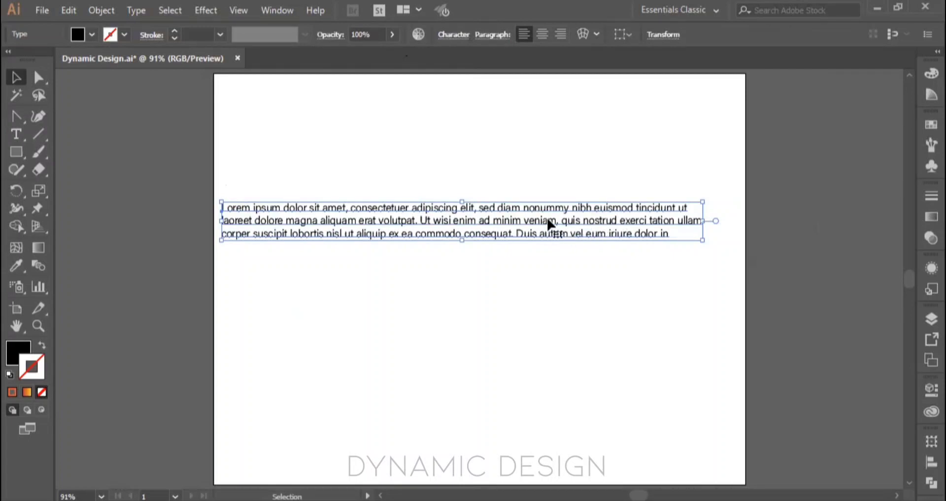
Step: Preview other font families on the selected placeholder text and set it to Acumin Variable Concept
left_click(923, 389)
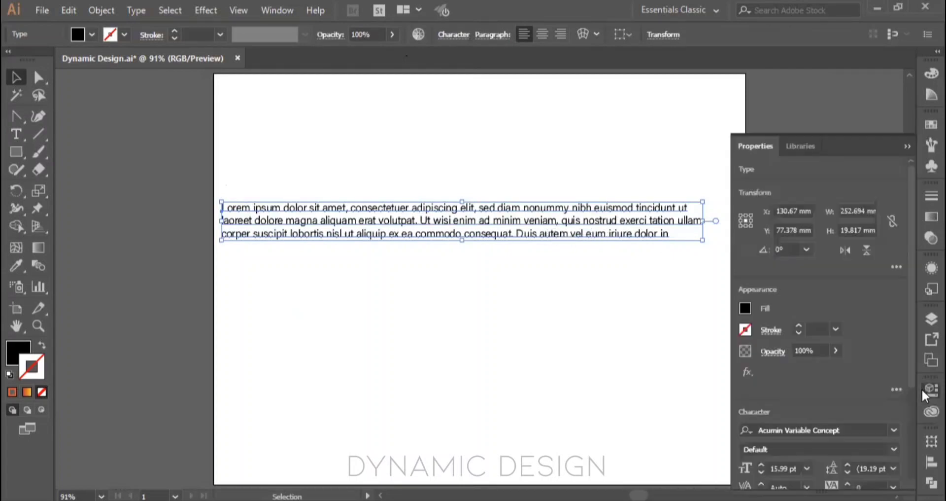
scroll(806, 430, "down", 3)
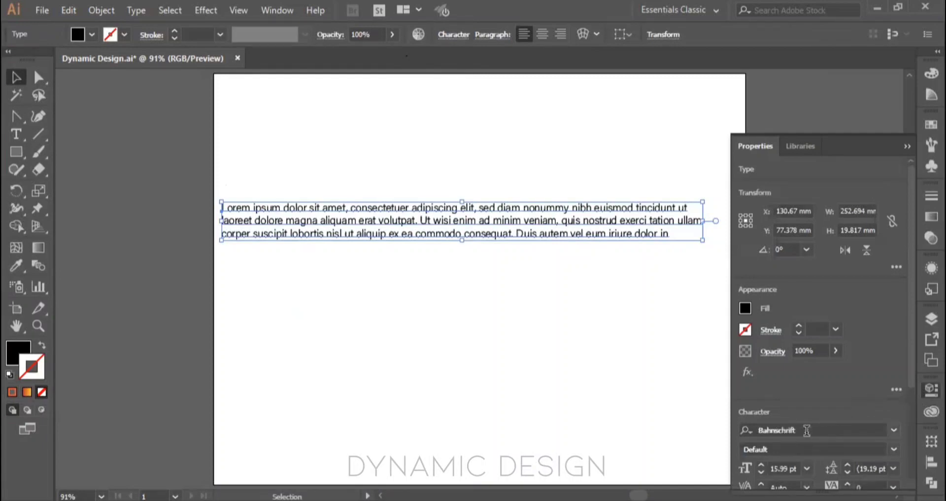
scroll(807, 430, "down", 1)
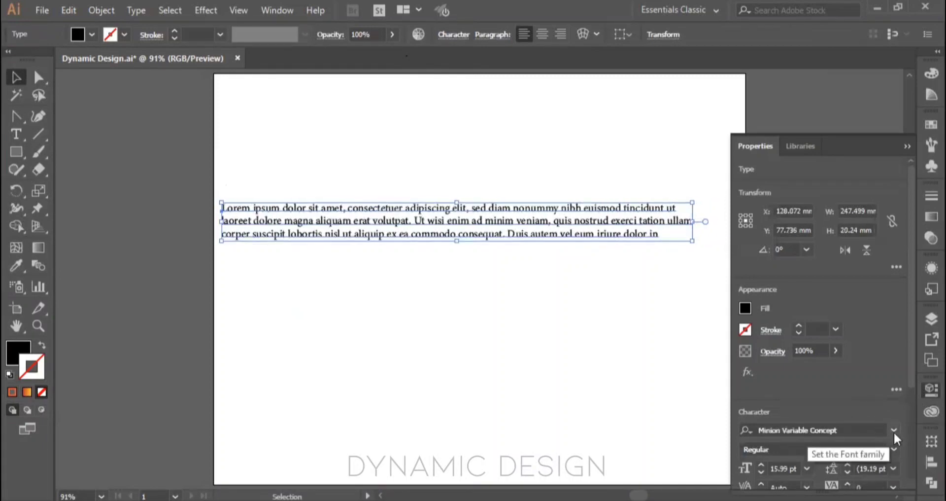
left_click(895, 430)
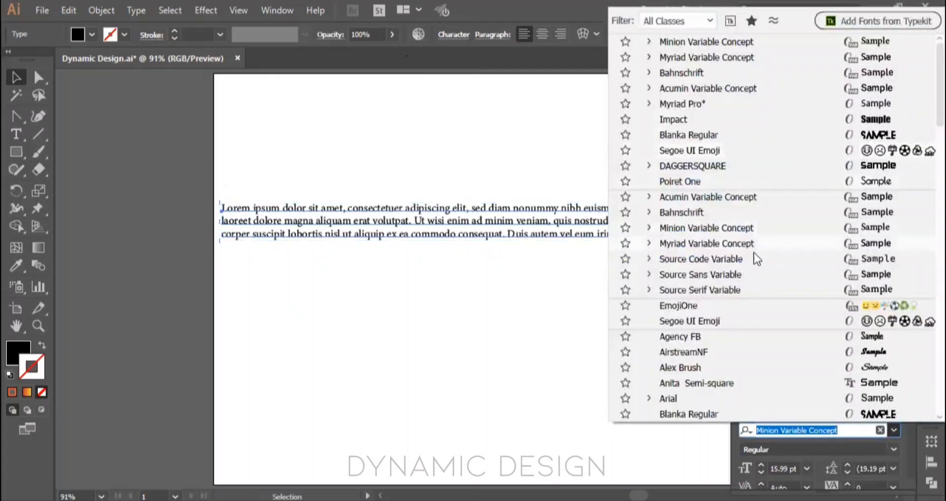
left_click(744, 196)
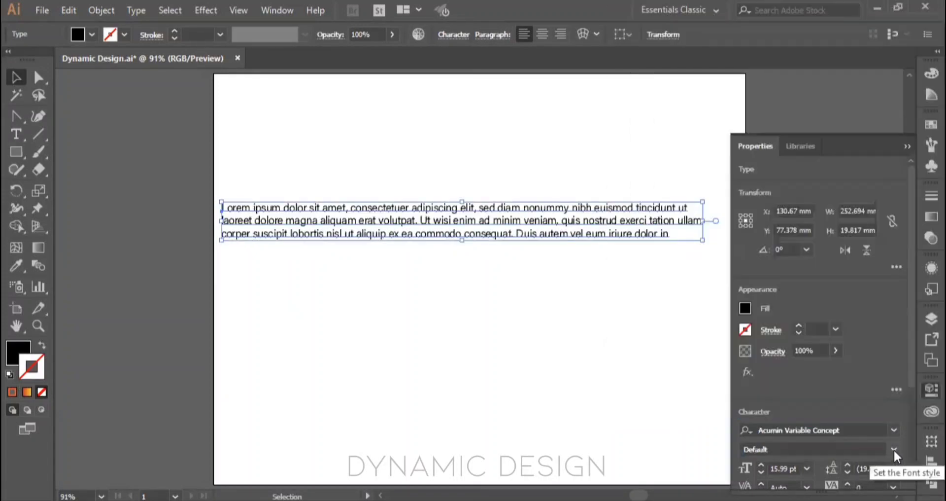
Step: Preview the Acumin Variable Concept font styles on the placeholder text, from ExtraCondensed to Wide, without applying one
left_click(894, 449)
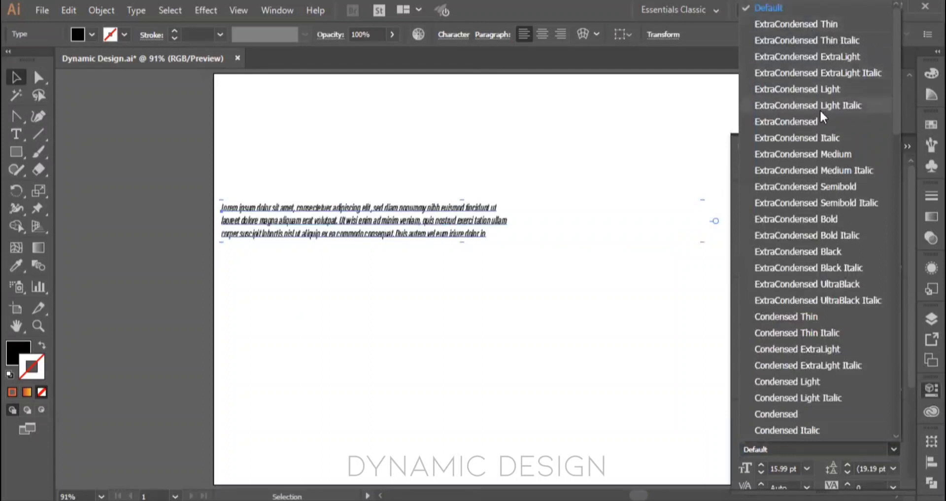
scroll(811, 351, "down", 8)
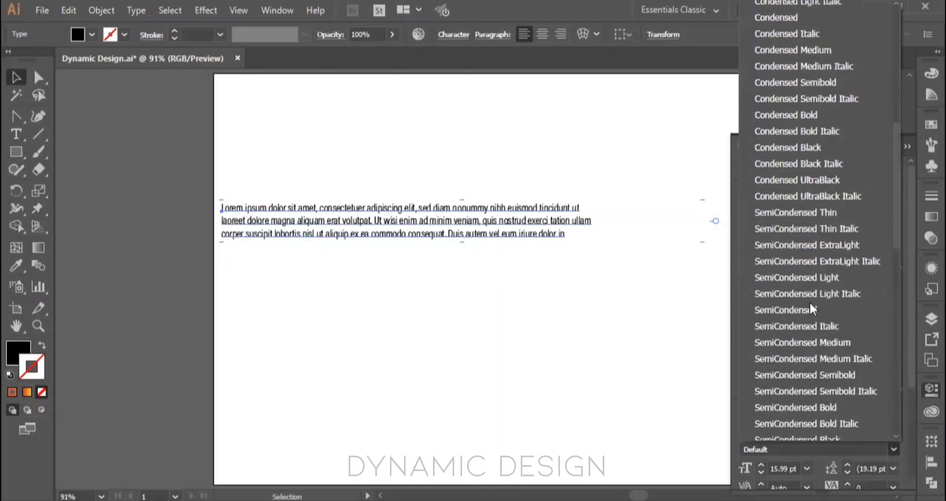
scroll(814, 318, "down", 10)
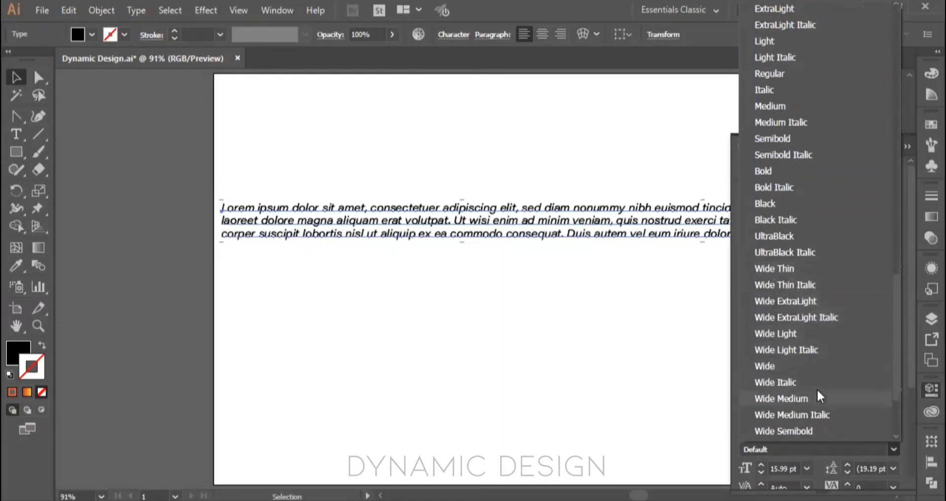
scroll(818, 394, "down", 2)
scroll(806, 253, "up", 13)
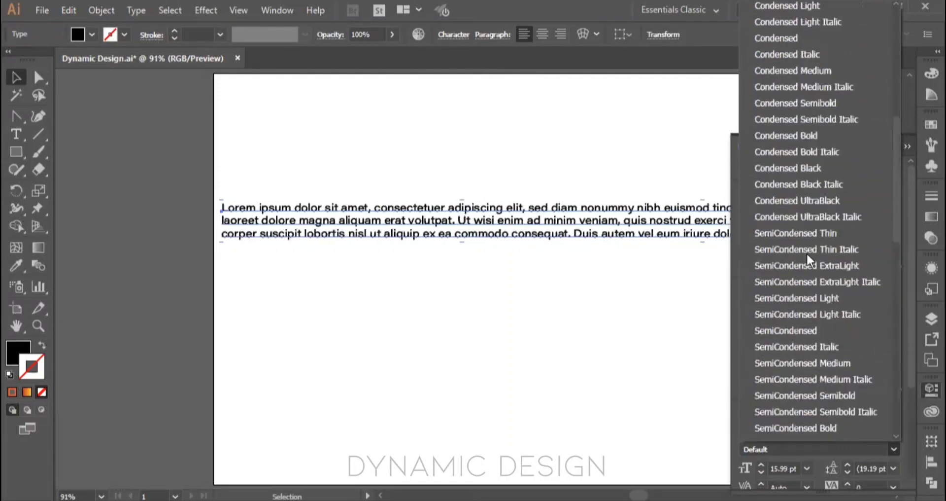
scroll(806, 252, "up", 7)
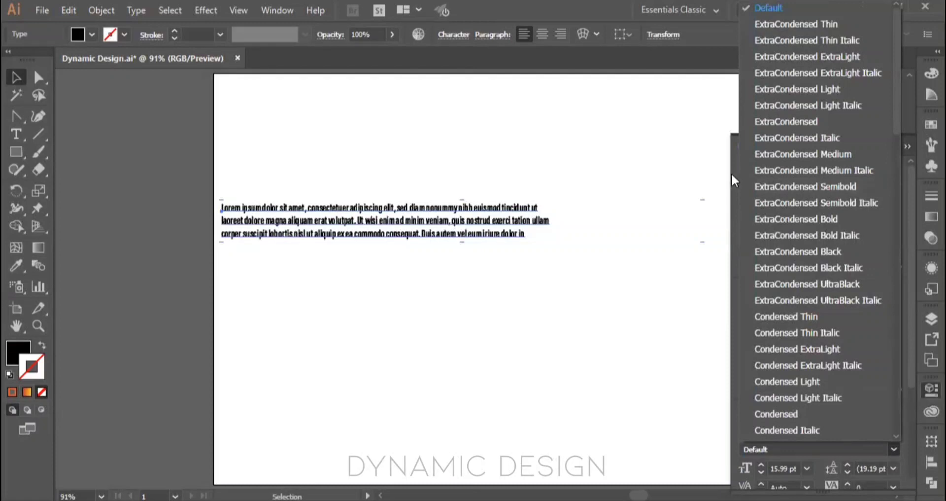
key("Escape")
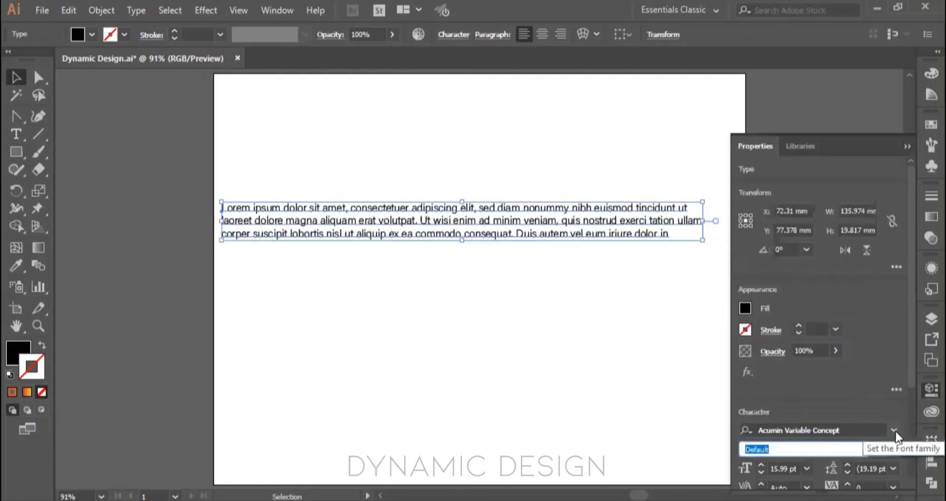
Step: Set the placeholder text's font to Myriad Variable Concept and preview its styles, keeping Regular
left_click(895, 431)
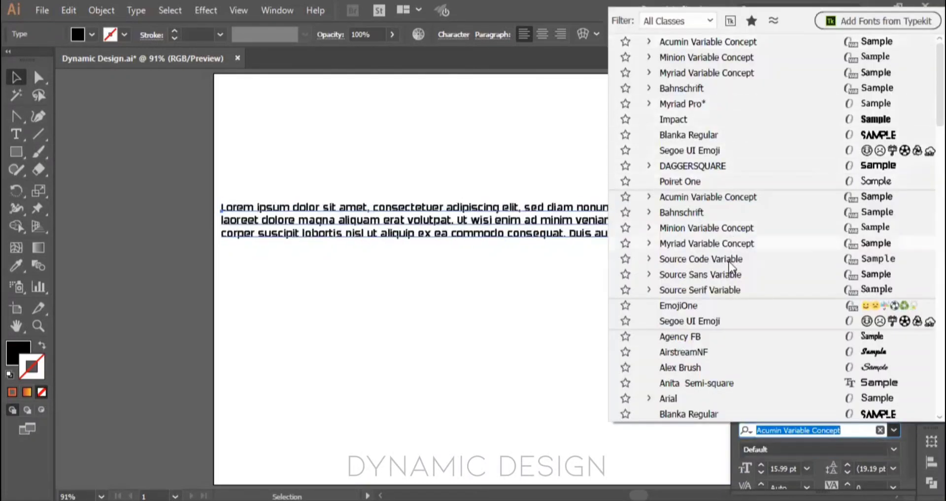
left_click(749, 243)
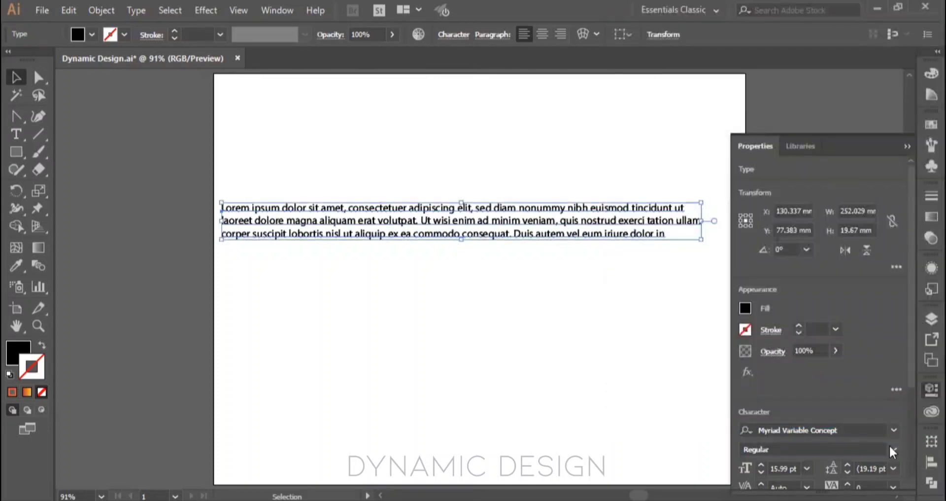
left_click(891, 450)
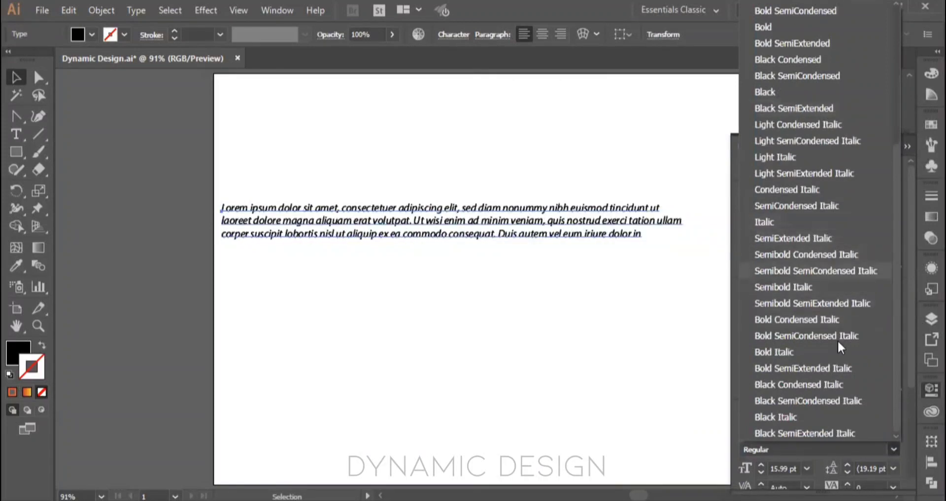
left_click(825, 460)
Step: Set the placeholder text's font size to 16 pt and its leading to 25 pt
scroll(800, 404, "down", 3)
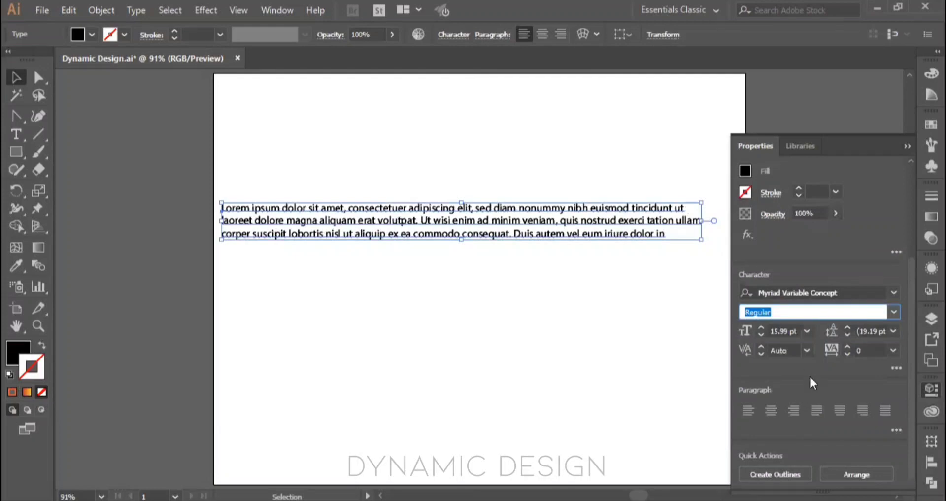
left_click(762, 328)
left_click(762, 328)
left_click(761, 329)
left_click(761, 328)
left_click(760, 334)
left_click(760, 334)
left_click(760, 334)
left_click(760, 334)
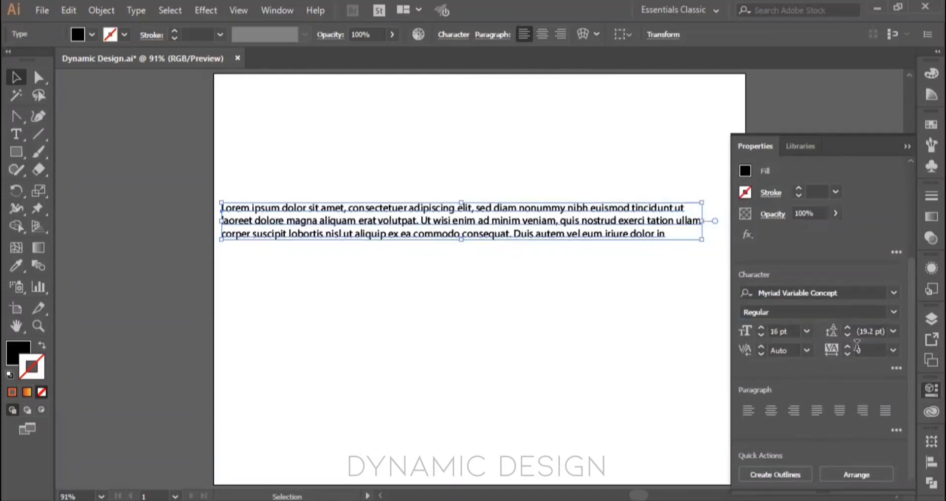
left_click(848, 327)
left_click(848, 327)
left_click(848, 328)
left_click(848, 327)
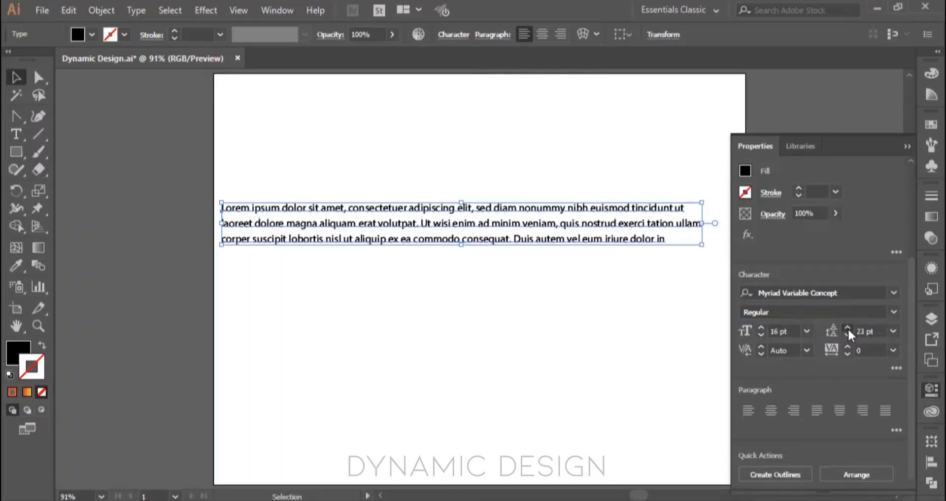
left_click(848, 327)
left_click(848, 327)
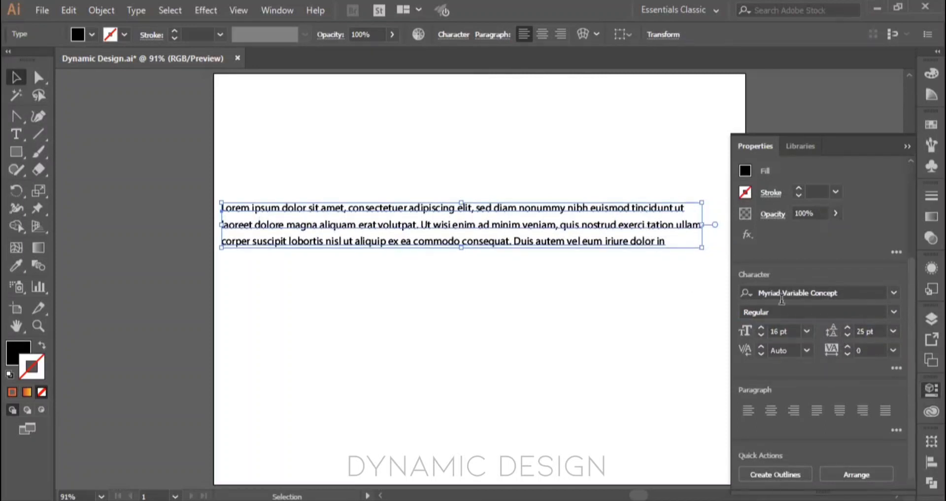
Step: Set the placeholder text's kerning to Optical and its tracking to 14
left_click(761, 347)
key("Return")
left_click(808, 350)
left_click(835, 95)
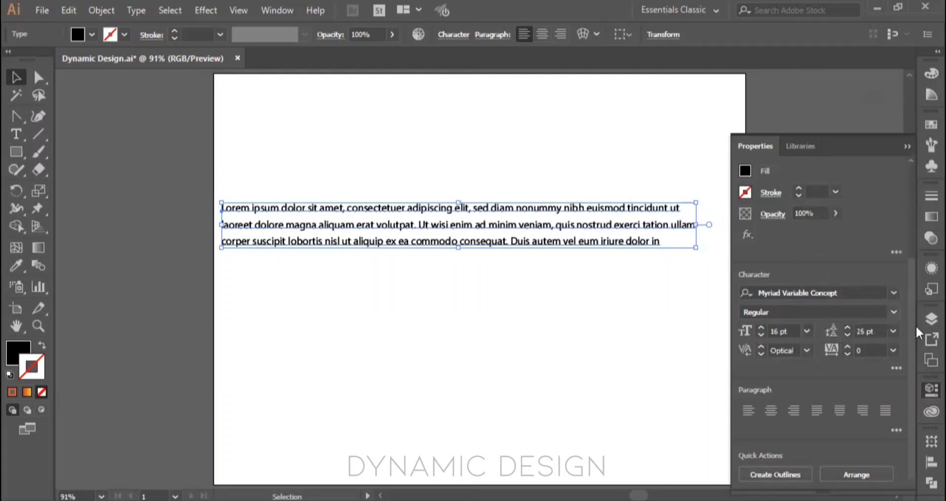
left_click(849, 347)
left_click(849, 347)
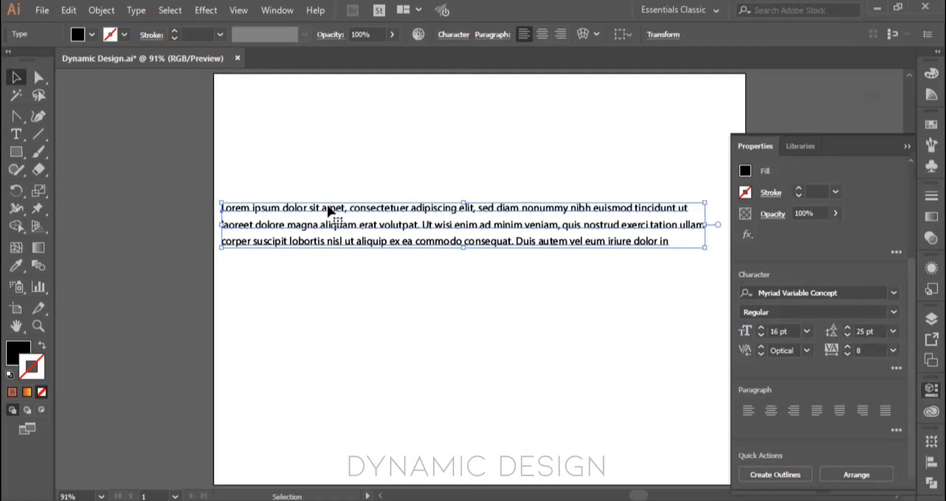
left_click(847, 347)
left_click(848, 347)
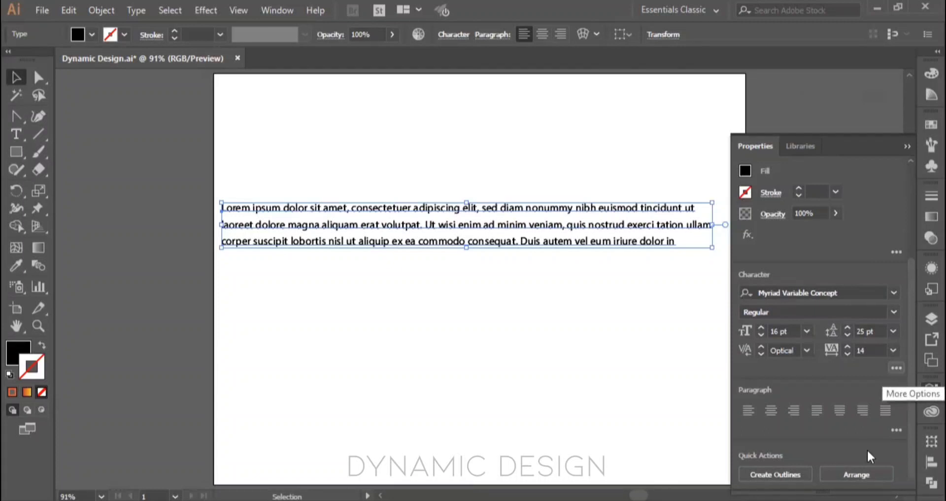
Step: View the text's extended character options in the Properties panel and compare them with the Control panel's Character options
left_click(897, 368)
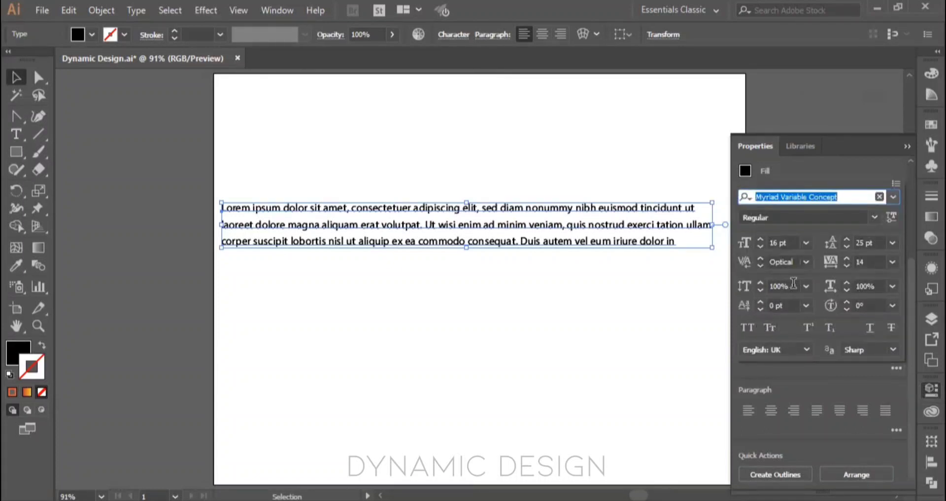
left_click(905, 146)
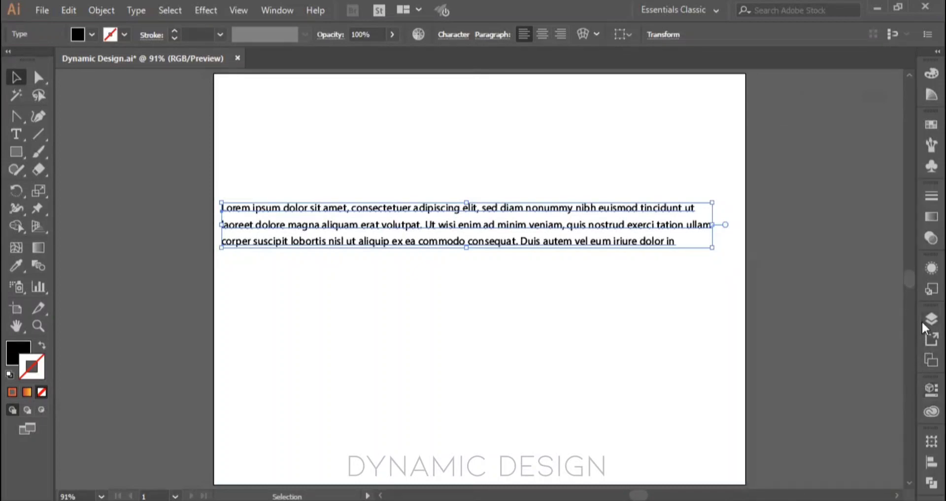
left_click(444, 35)
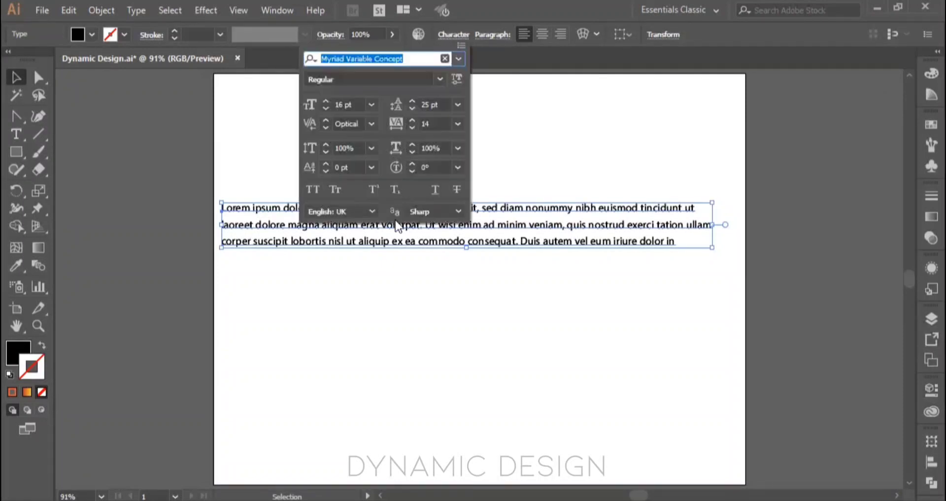
left_click(401, 323)
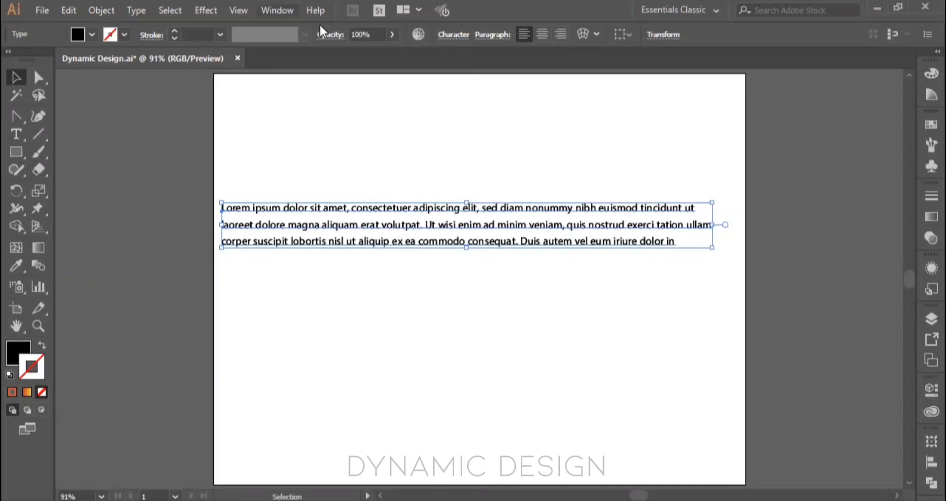
Step: Open the Character panel group, dock it beside the other panels to view it, and close it again
left_click(277, 10)
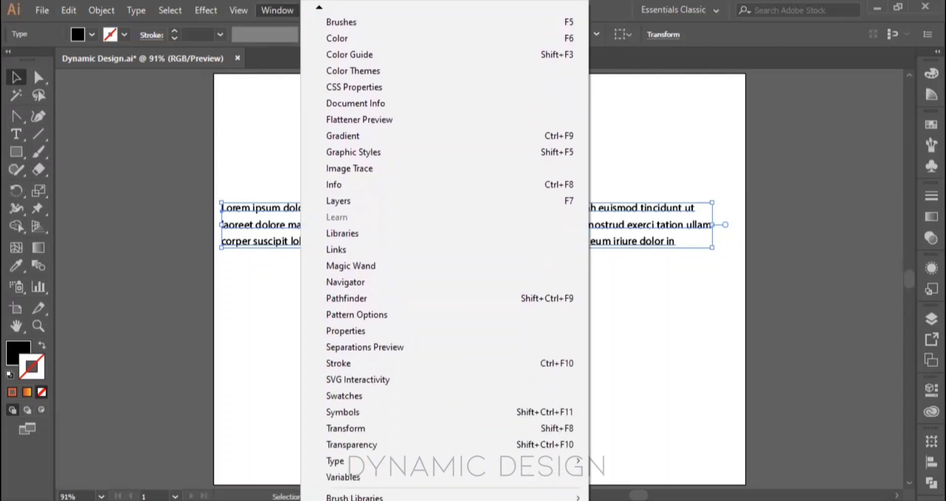
mouse_move(368, 427)
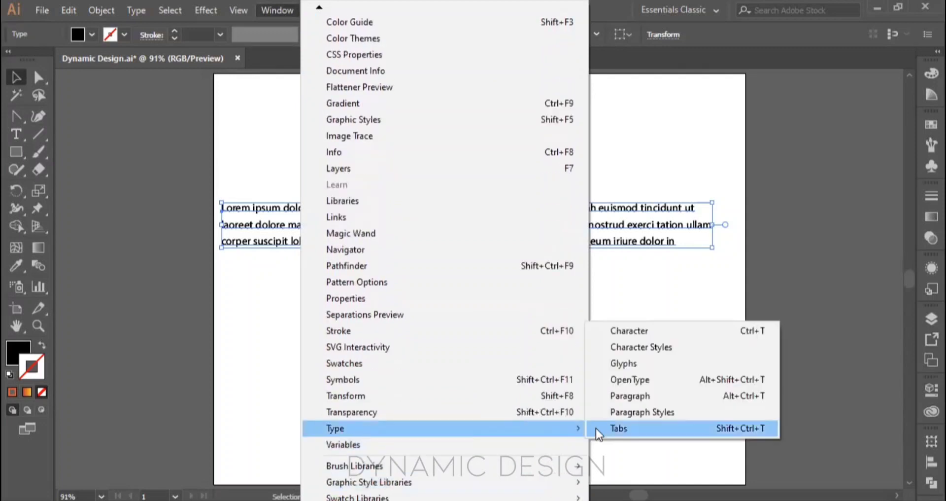
left_click(639, 330)
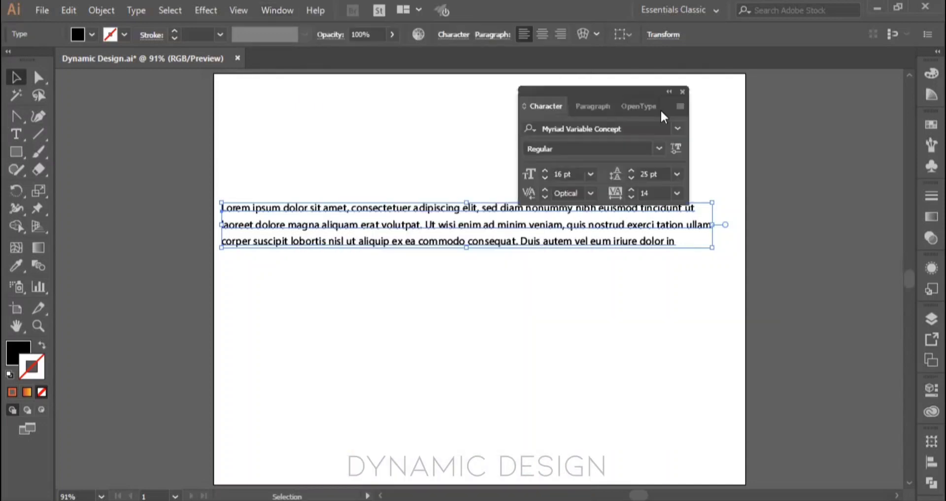
left_click(668, 93)
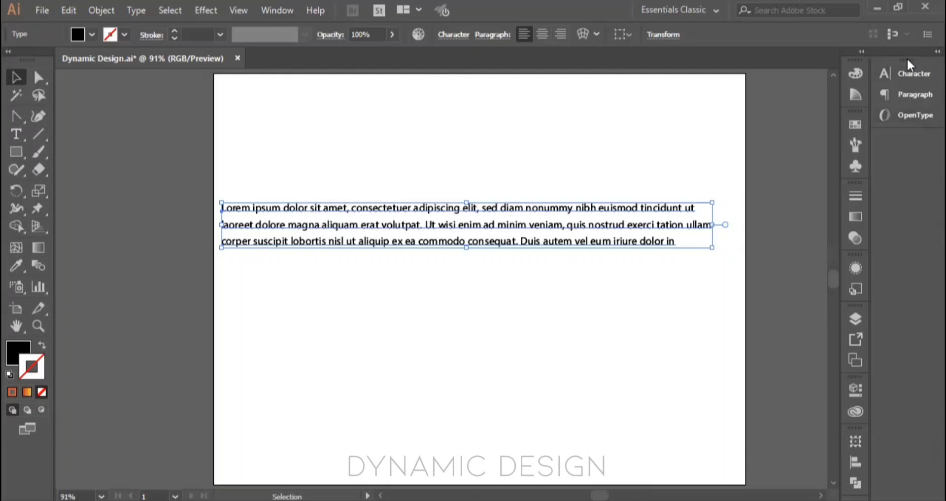
left_click(909, 72)
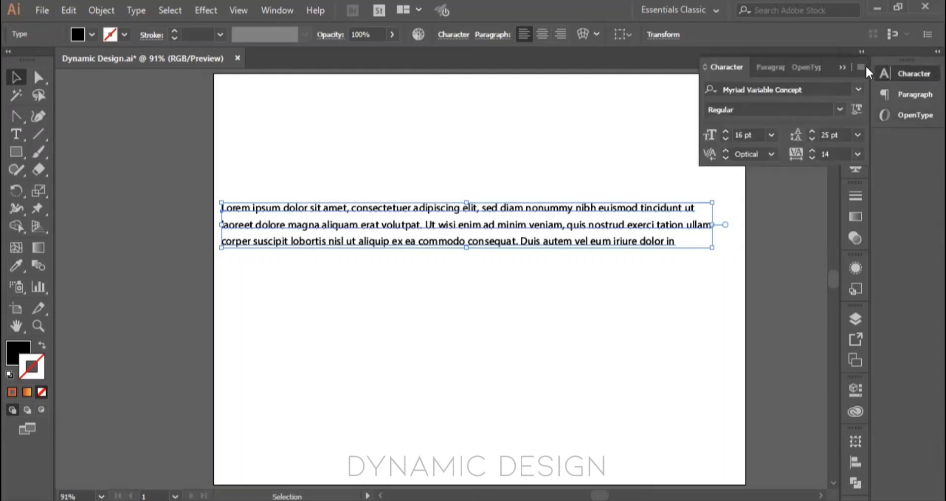
left_click(842, 68)
left_click_drag(907, 60, 812, 66)
left_click(817, 69)
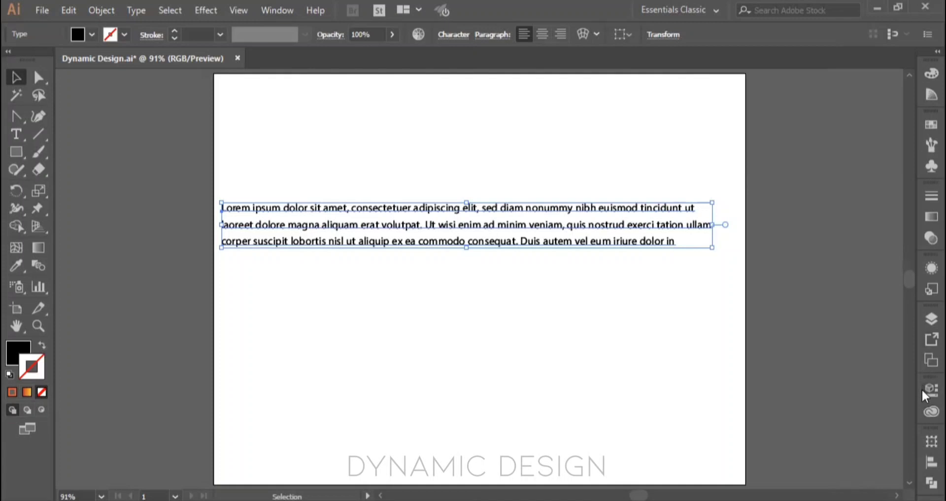
Step: View the text's additional transform options in the Properties panel and delete the placeholder text
left_click(922, 389)
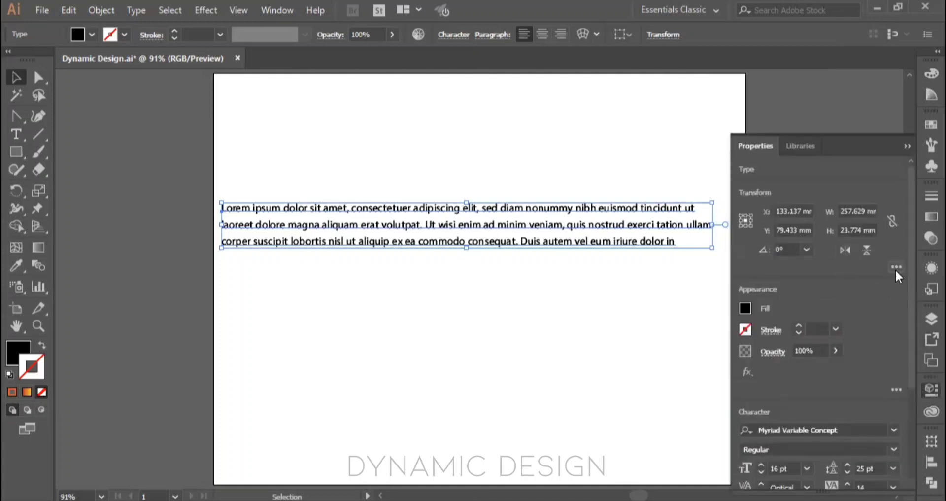
left_click(896, 268)
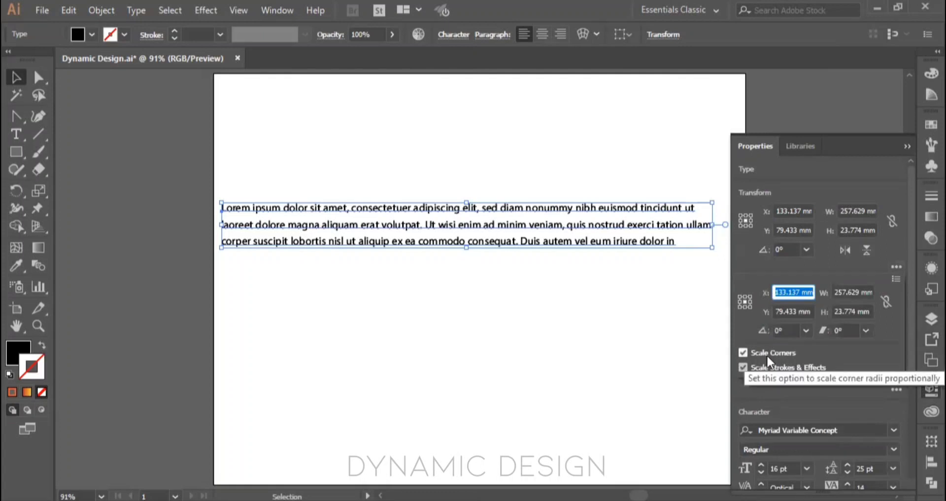
left_click(477, 119)
key("Delete")
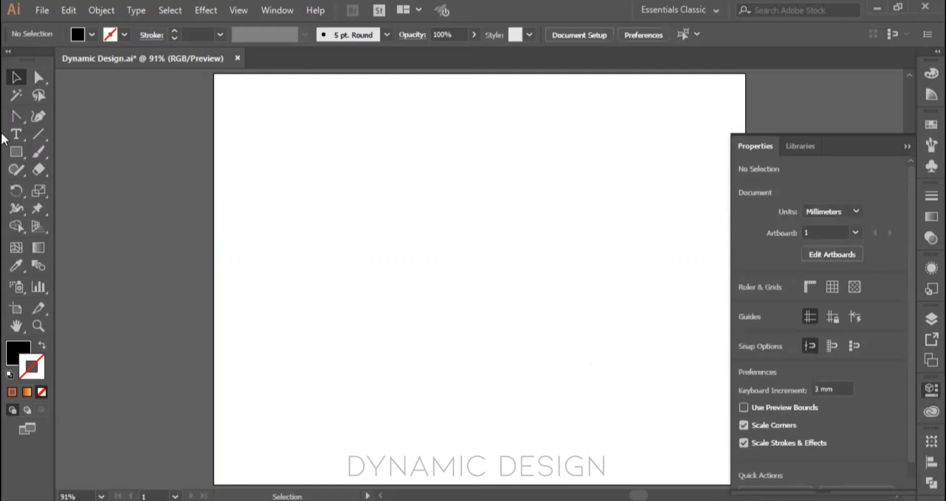
Step: Draw a rectangle about 77 × 52 mm in the artboard's upper-left area and swap its fill and stroke
left_click(16, 151)
mouse_move(290, 164)
left_mouse_down()
mouse_move(452, 275)
mouse_move(440, 262)
left_mouse_up()
key("shift+x")
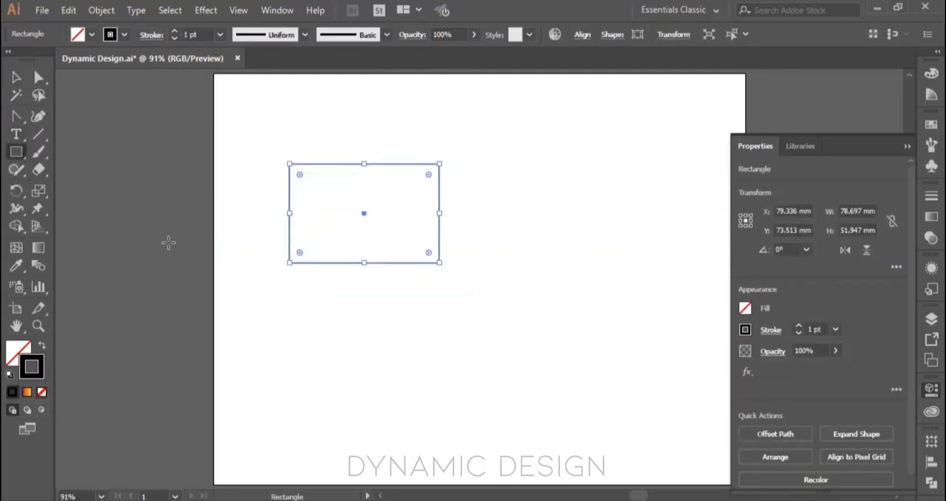
Step: Reopen the Properties panel and turn off Scale Strokes & Effects in the rectangle's additional transform options
left_click(22, 350)
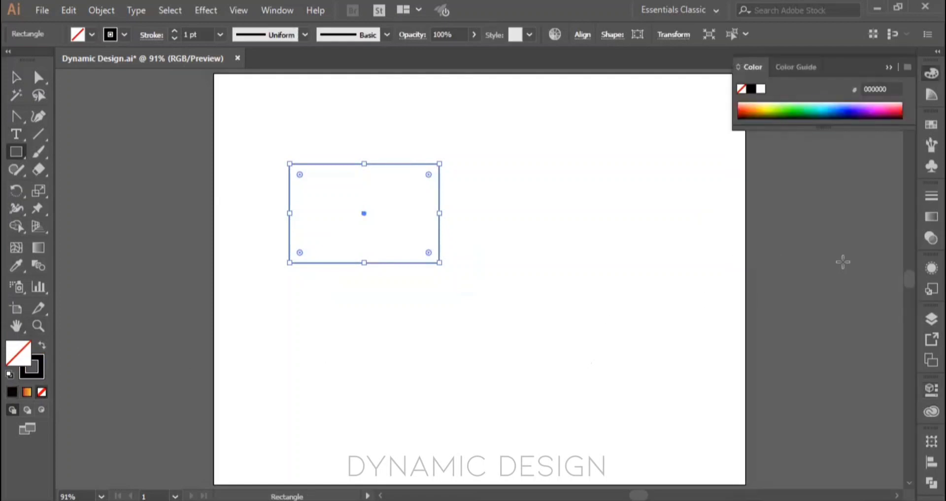
left_click(923, 391)
left_click(893, 267)
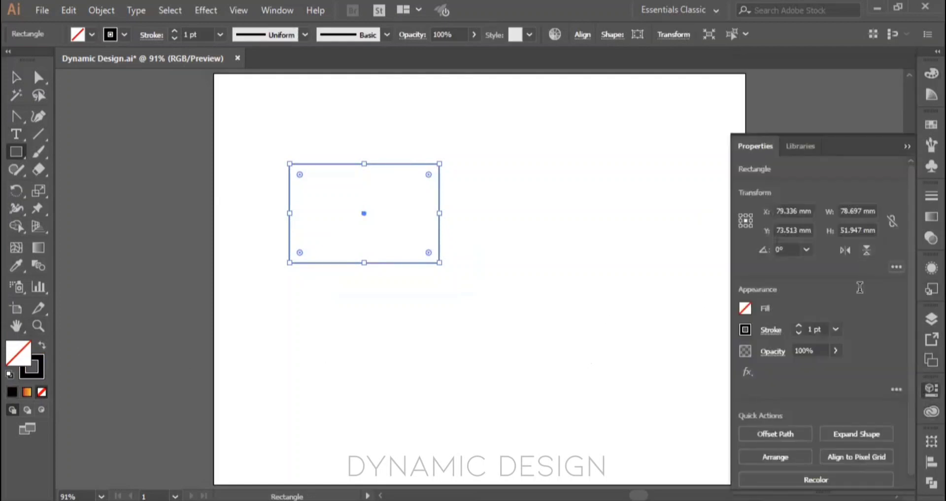
left_click(771, 392)
Step: Try scaling the rectangle down proportionally to about 7 × 4.5 mm, and undo the scaling
left_click_drag(438, 261, 385, 241)
scroll(324, 184, "up", 5)
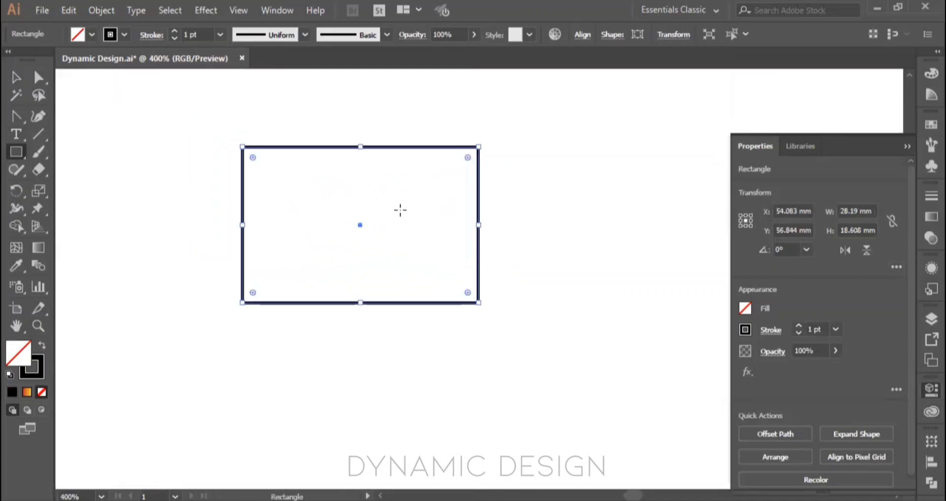
left_click_drag(477, 303, 412, 243)
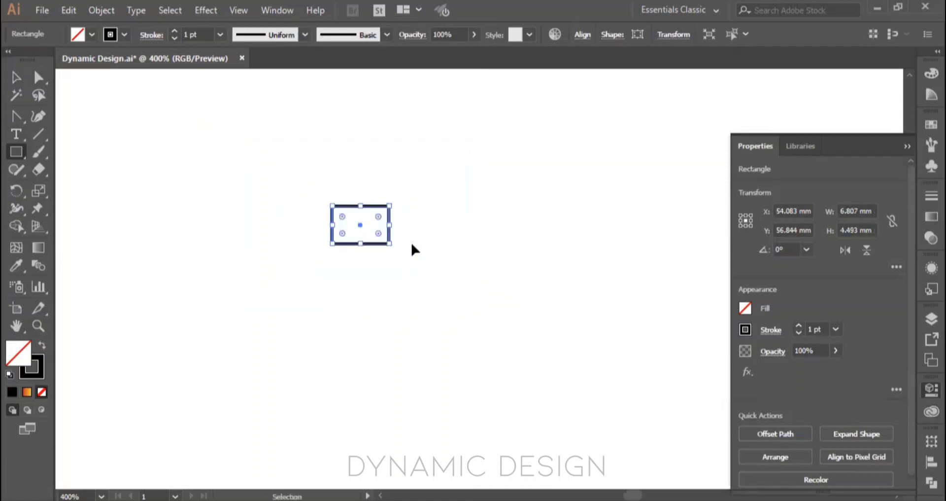
key("ctrl+z")
key("ctrl+z")
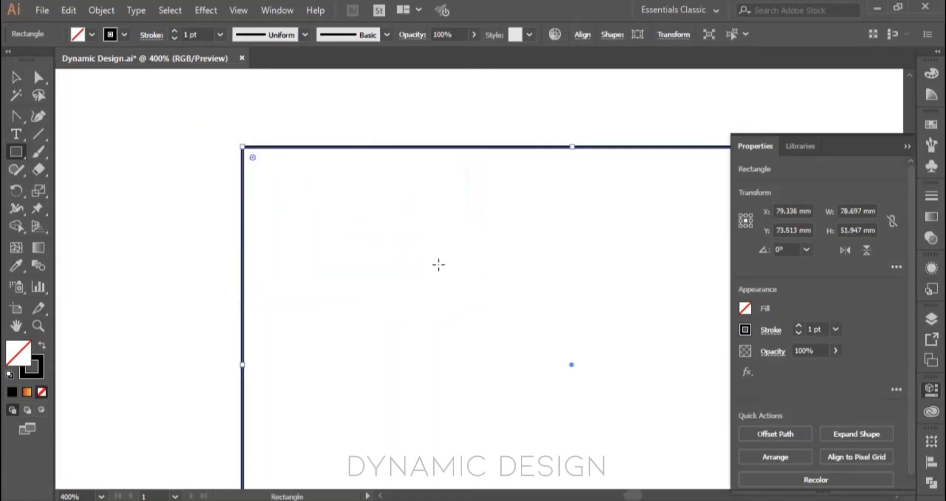
Step: Set the rectangle's stroke weight to 22 pt and view its additional transform options
key("ctrl+1")
left_click(176, 33)
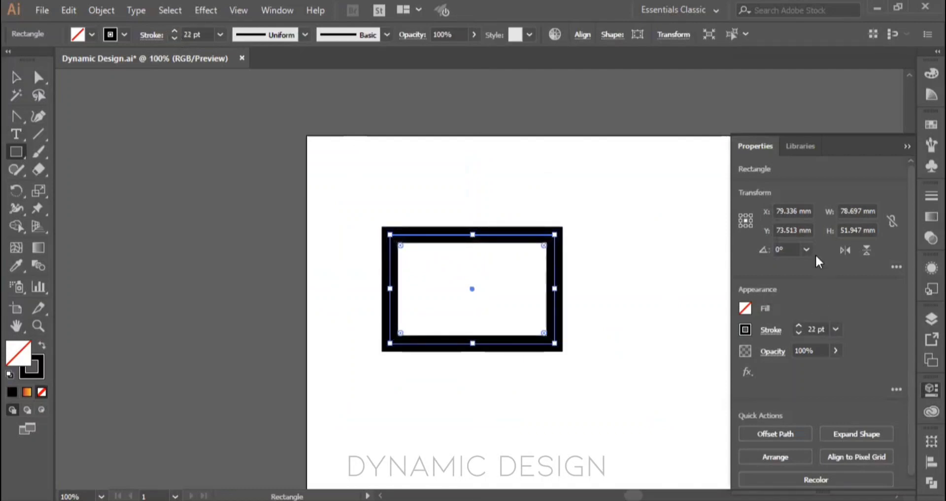
left_click(896, 267)
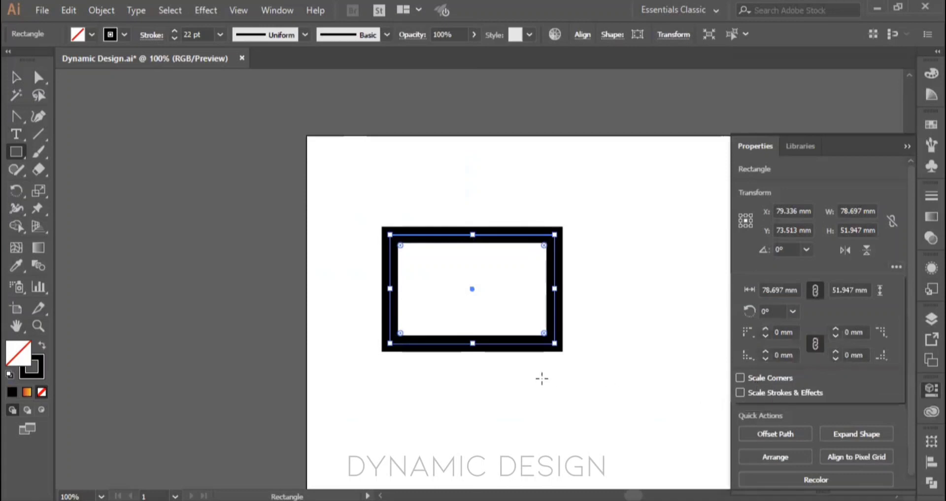
left_click(593, 352)
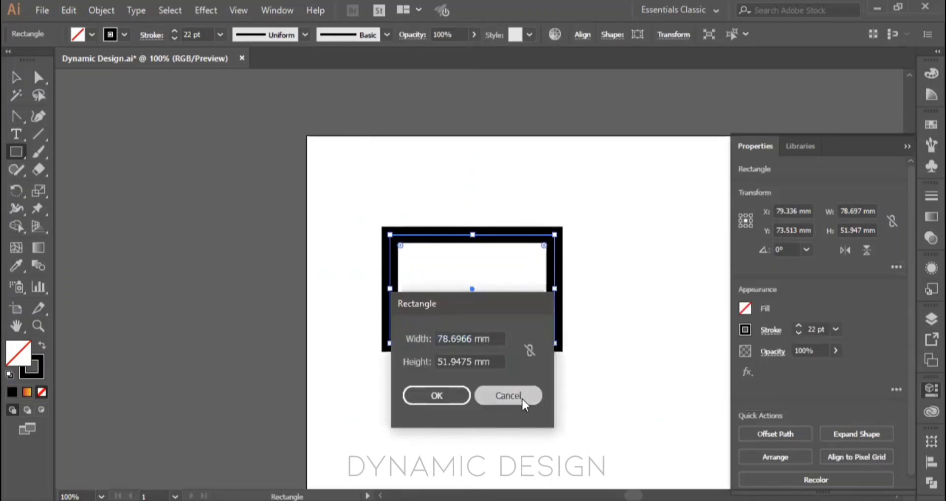
left_click(521, 397)
key("v")
left_click(595, 360)
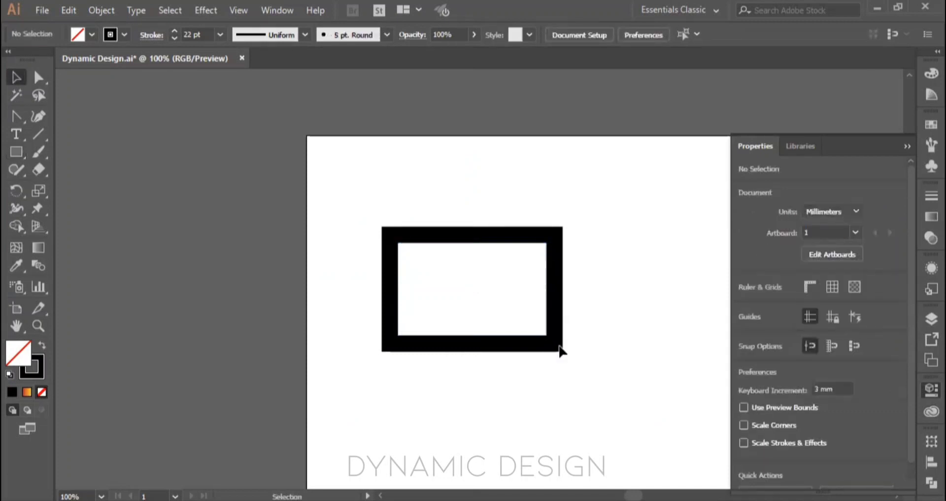
Step: Try scaling the thick-stroked rectangle down proportionally to about 9 × 6 mm, and undo the scaling
left_click(560, 347)
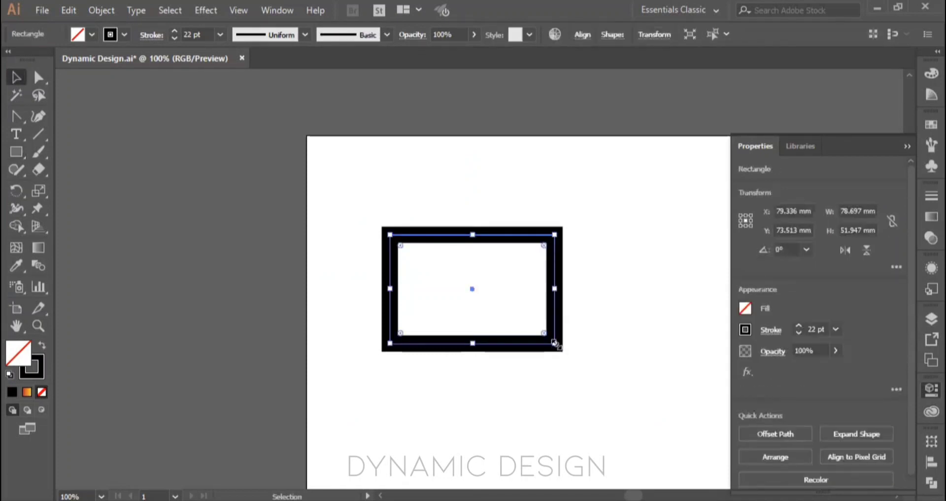
left_click_drag(560, 347, 410, 246)
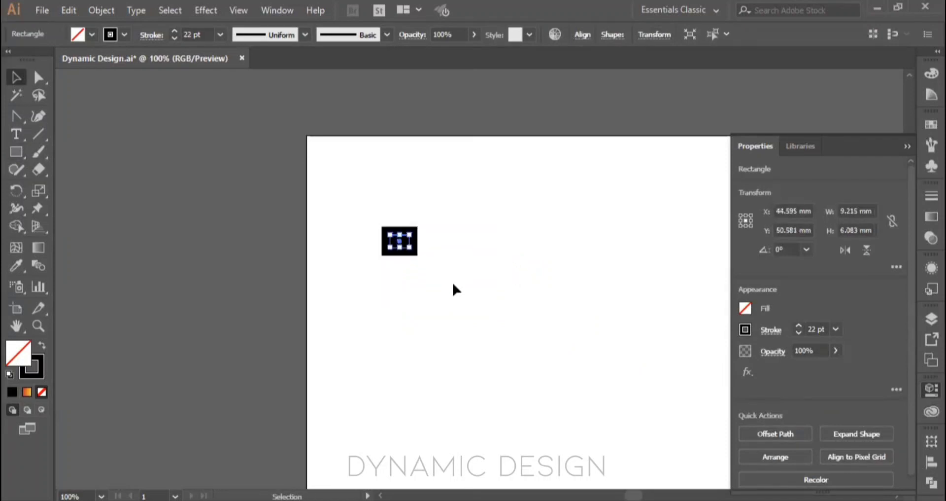
left_click(447, 267)
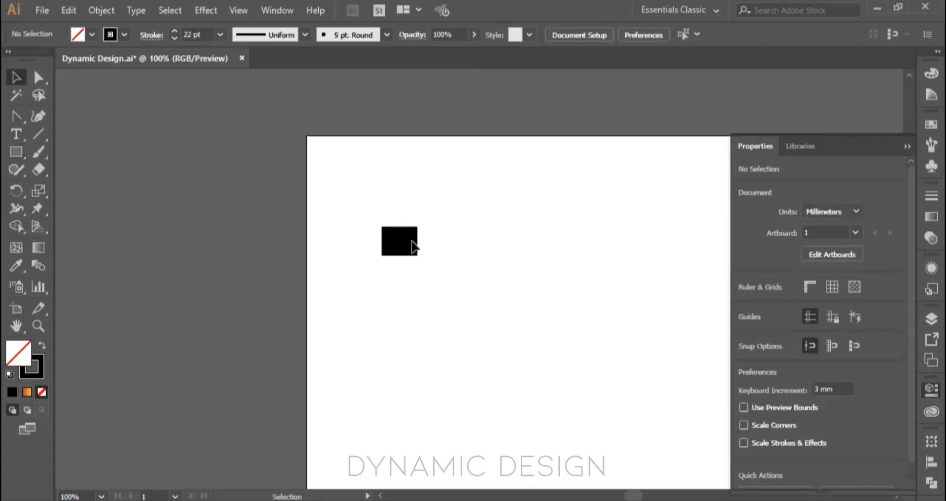
left_click_drag(352, 189, 455, 273)
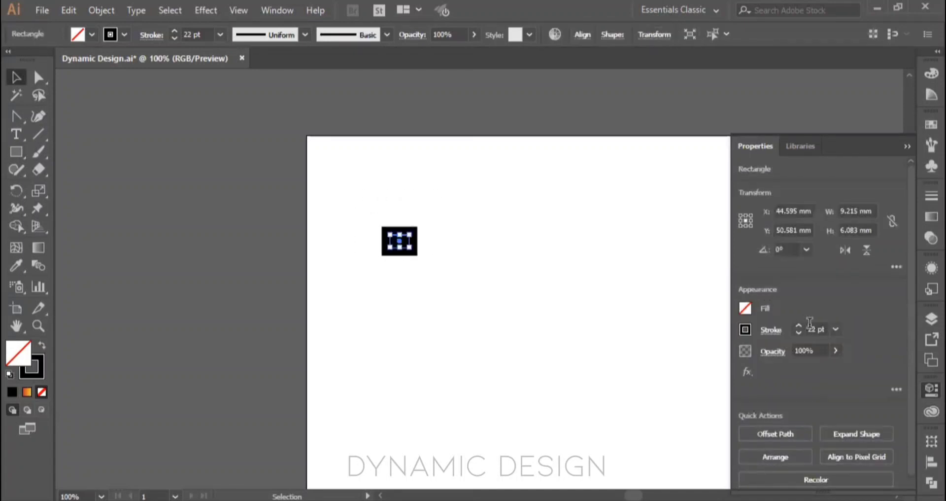
key("ctrl+z")
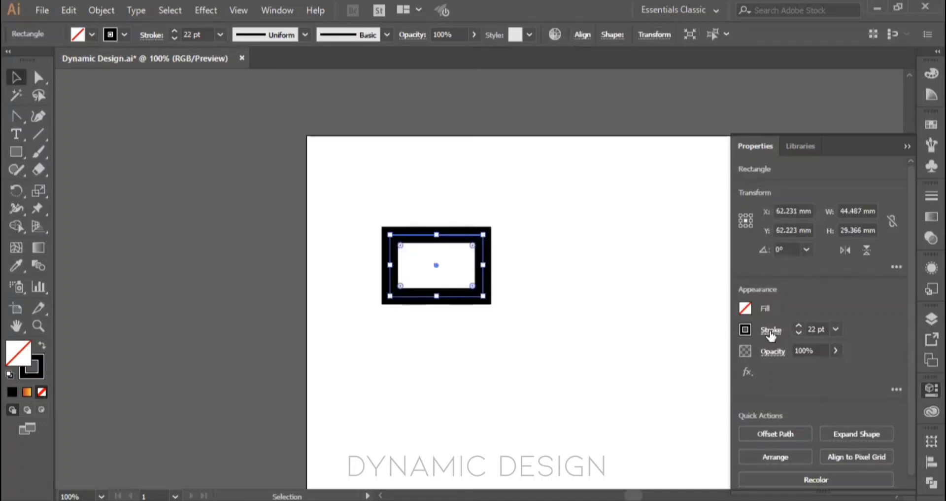
key("ctrl+z")
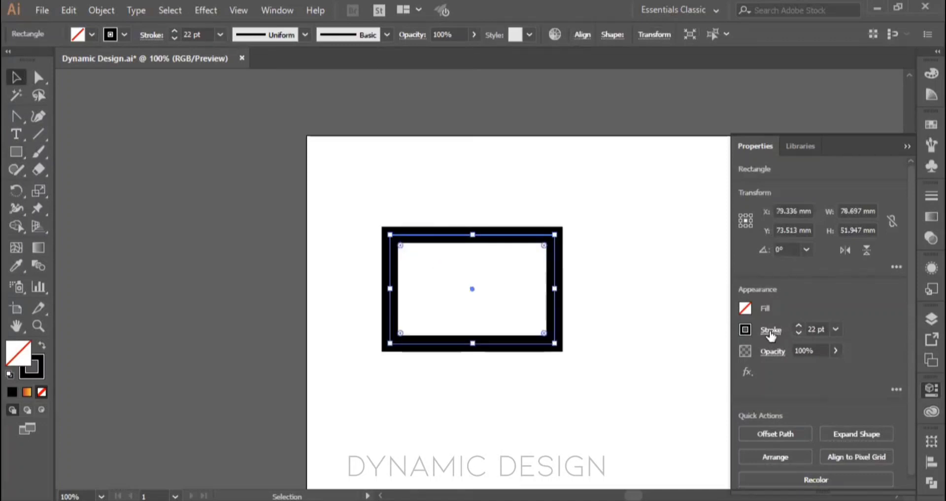
Step: Enable Scale Corners and Scale Strokes & Effects, and scale the rectangle down proportionally to about 14 × 9 mm
left_click(898, 267)
mouse_move(555, 343)
left_mouse_down()
mouse_move(533, 320)
mouse_move(438, 276)
mouse_move(422, 256)
left_mouse_up()
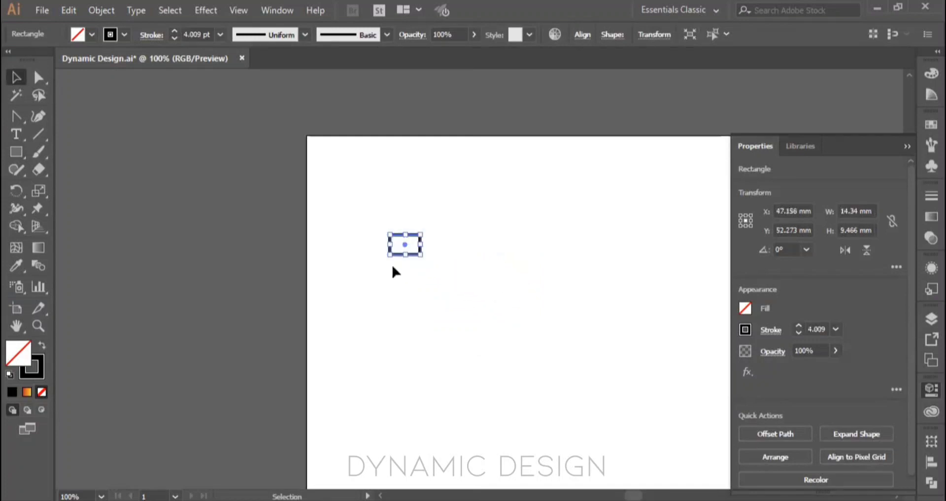
left_click(186, 34)
left_click(454, 259)
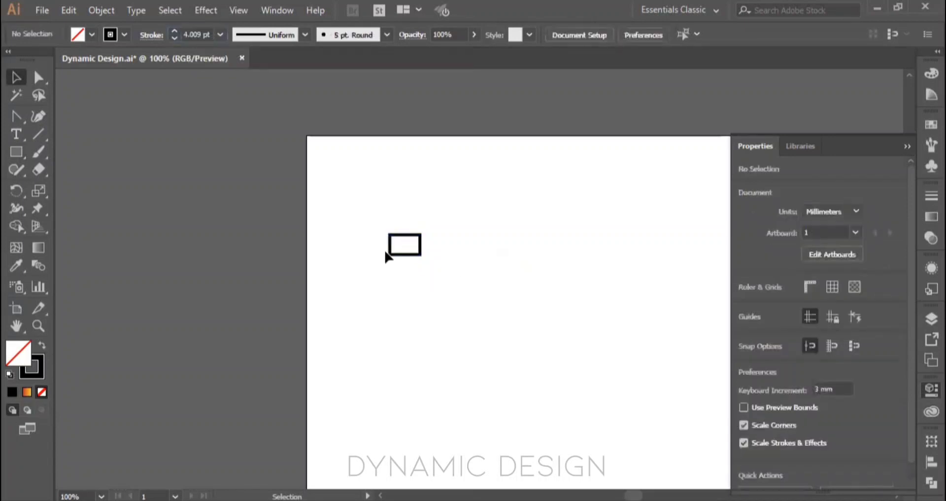
left_click_drag(375, 203, 454, 301)
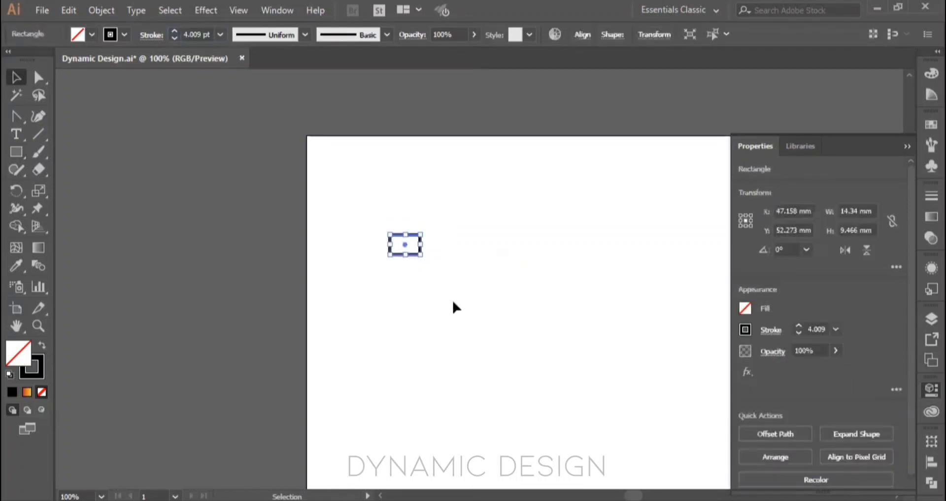
Step: Replace the small rectangle with a new one about 56 × 41 mm and view its additional transform options
key("Delete")
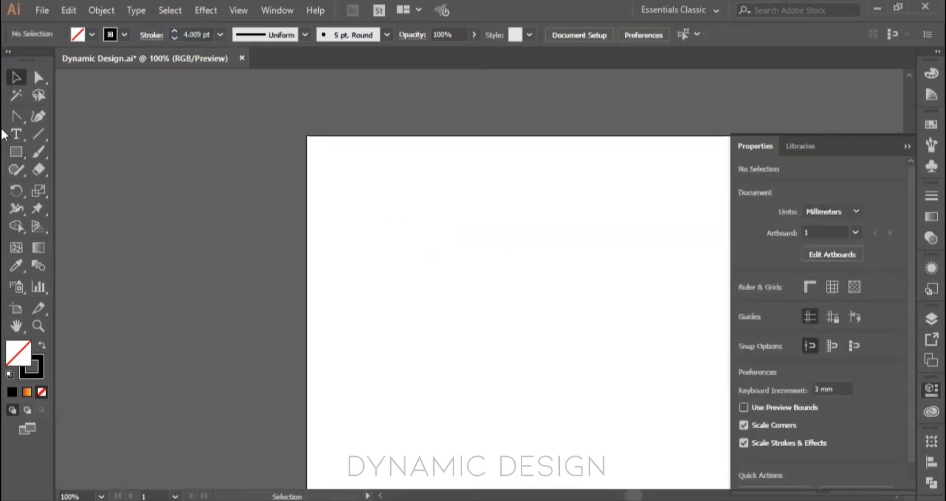
left_click(17, 151)
left_click_drag(425, 234, 542, 319)
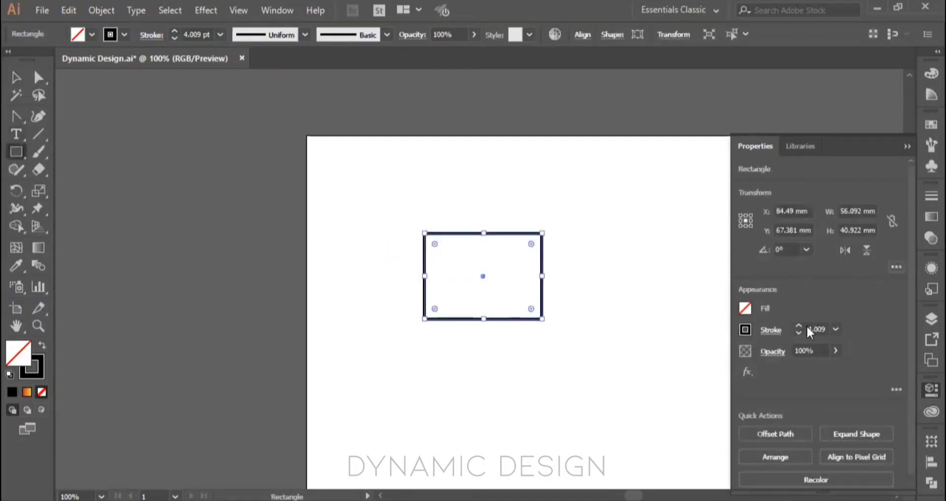
left_click(897, 266)
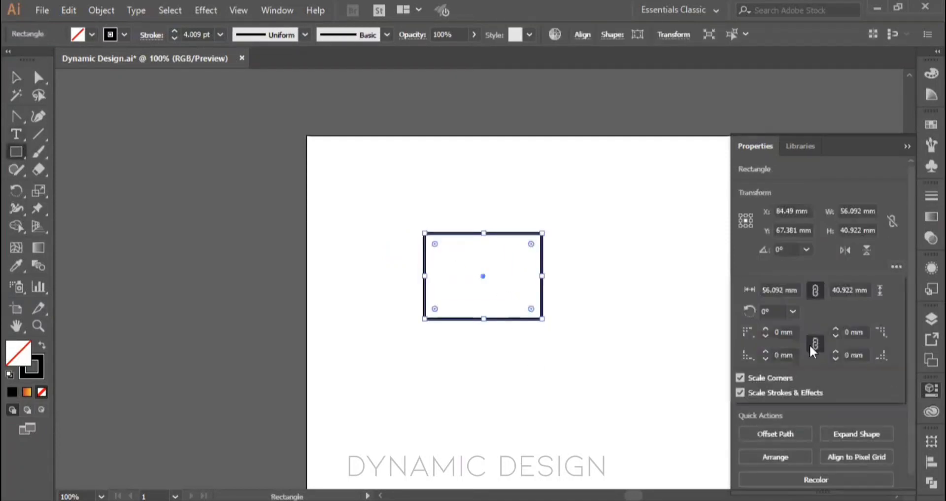
left_click(896, 261)
Step: View the rectangle's additional appearance options, close them, and delete the rectangle
left_click(895, 388)
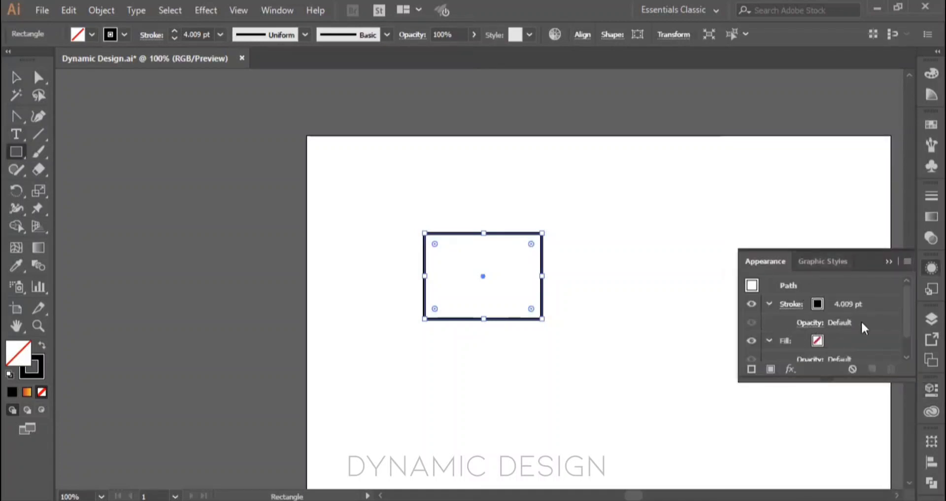
left_click(889, 261)
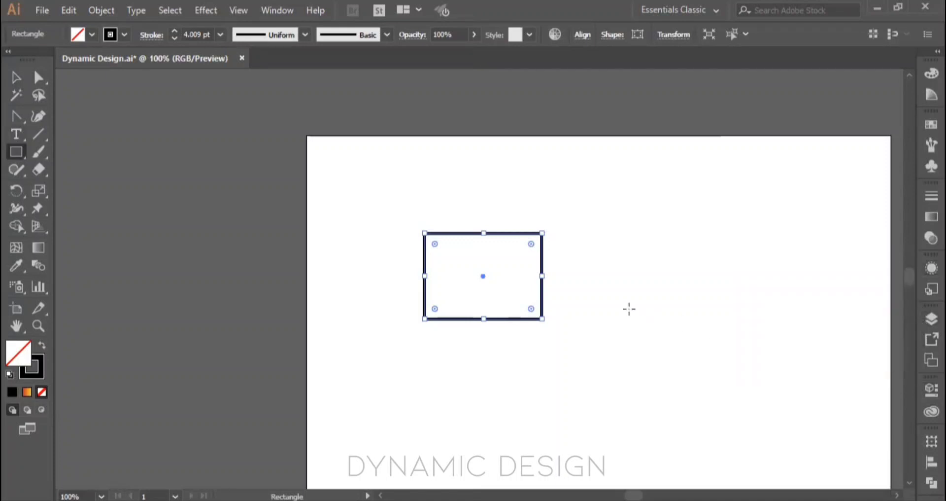
key("Delete")
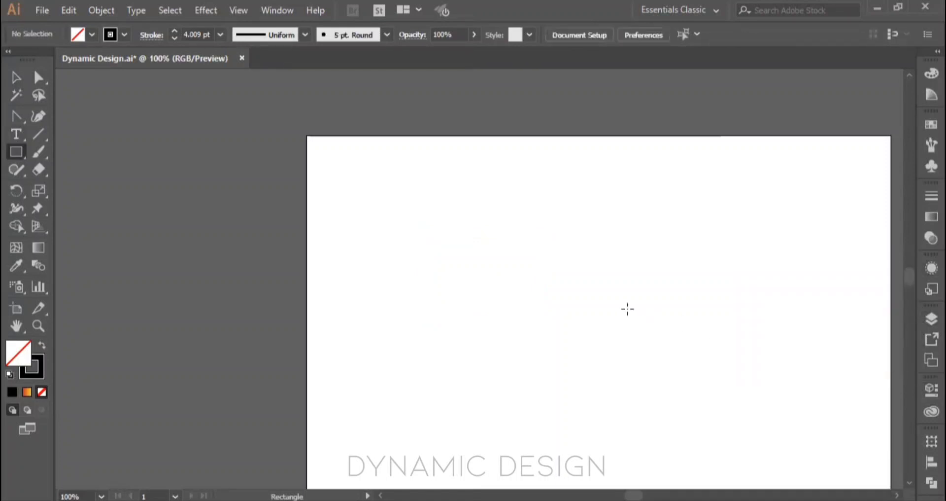
Step: Reopen the Properties panel and draw an ellipse about 40 × 33 mm in the artboard's upper-left area
left_click(923, 389)
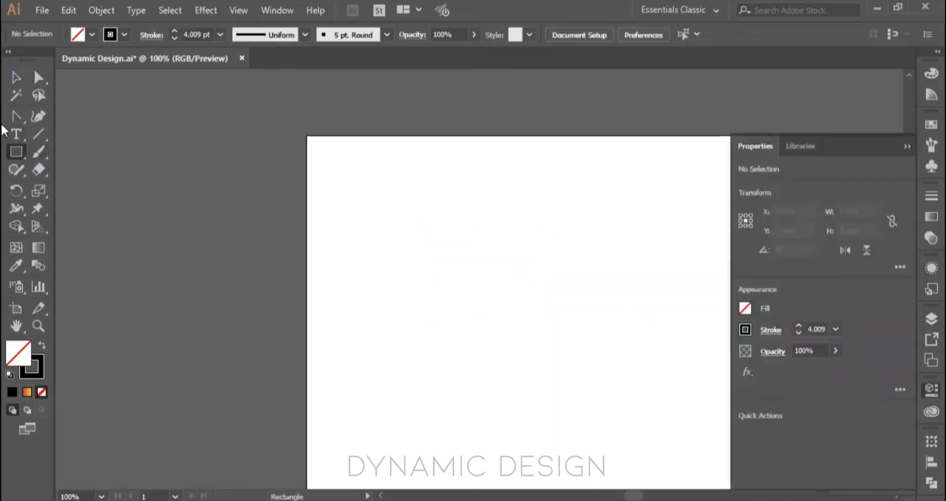
left_click(16, 151)
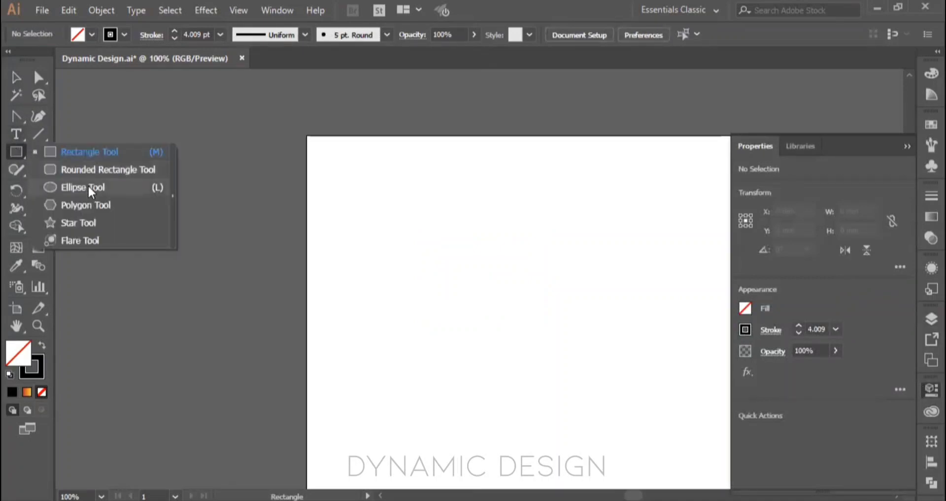
left_click(88, 185)
left_click_drag(415, 245, 498, 313)
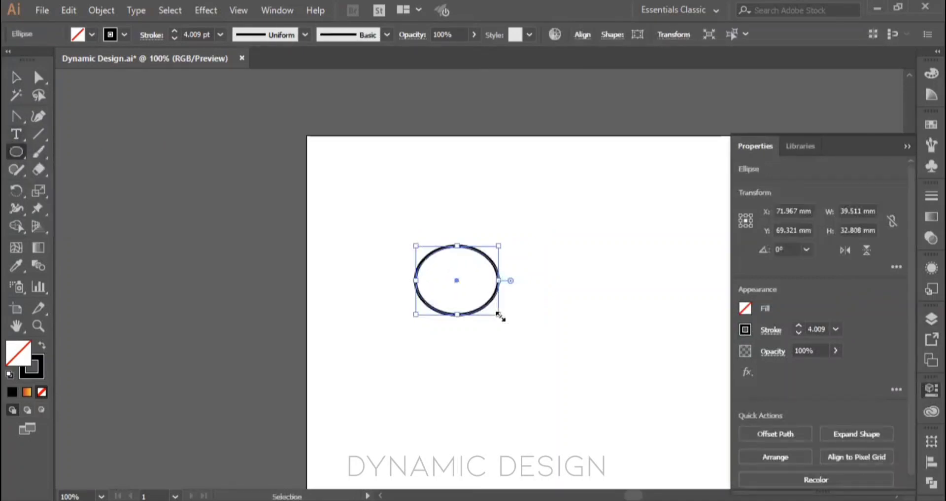
key("ctrl+0")
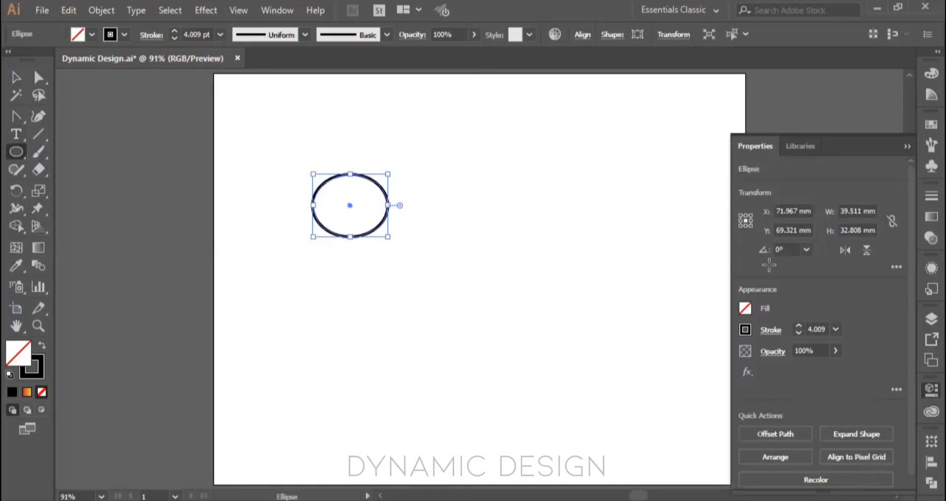
Step: View the ellipse's additional transform options, and try turning it into a half pie before undoing the change
left_click(896, 266)
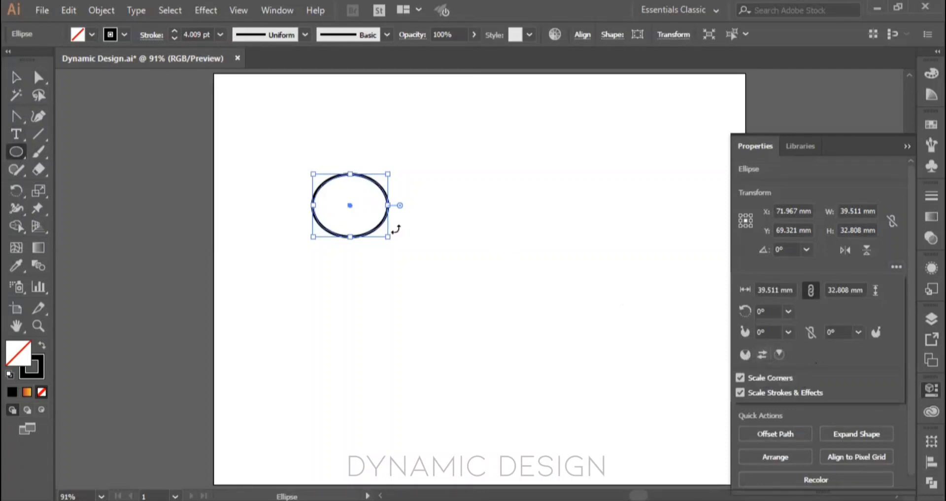
left_click(400, 206)
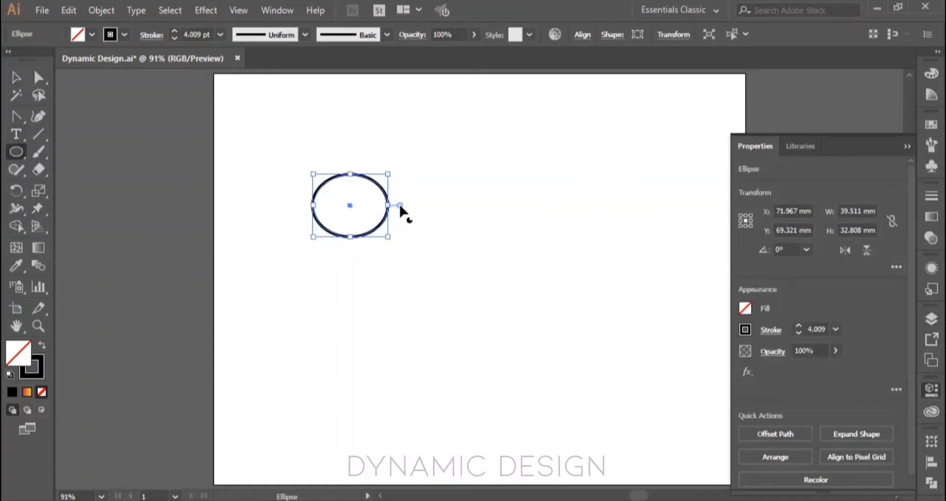
left_click_drag(400, 206, 280, 206)
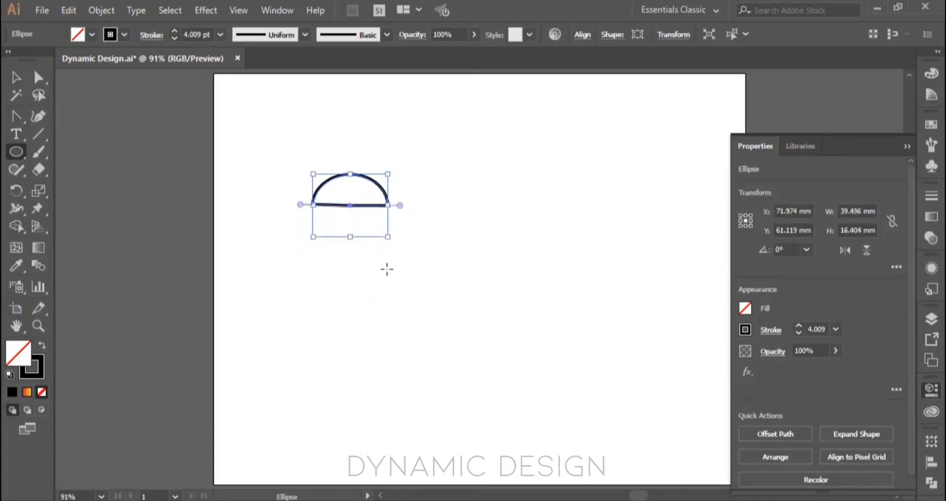
key("v")
left_click(413, 236)
key("ctrl+z")
key("ctrl+z")
key("ctrl+z")
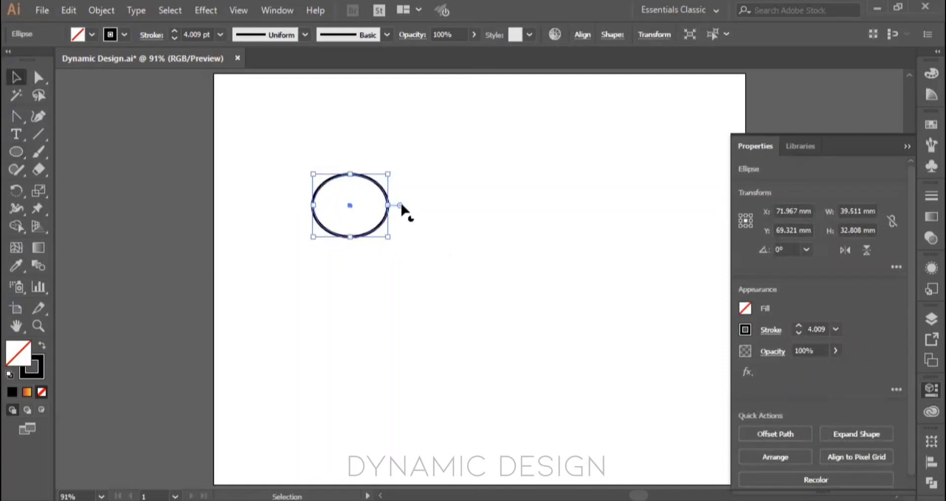
Step: Cut a pie wedge out of the ellipse's upper-right side with its pie angle handle, and reselect the shape
left_click_drag(403, 208, 383, 155)
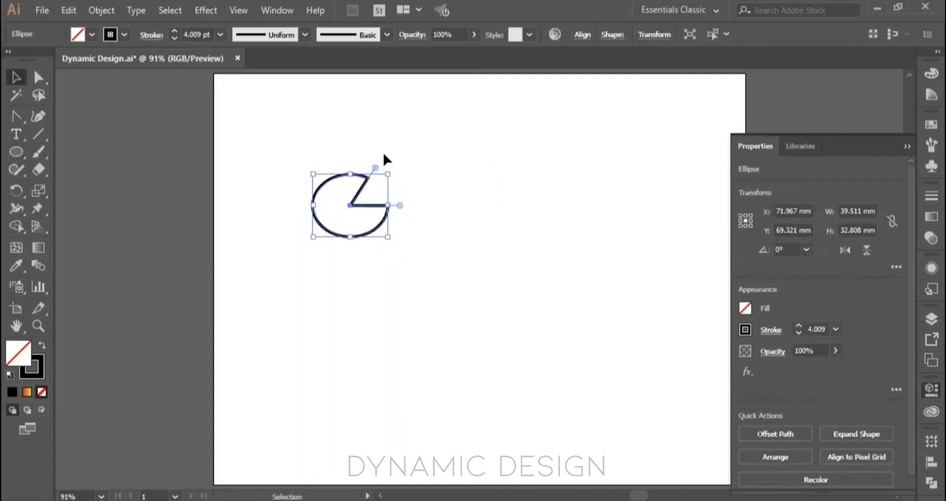
left_click(498, 223)
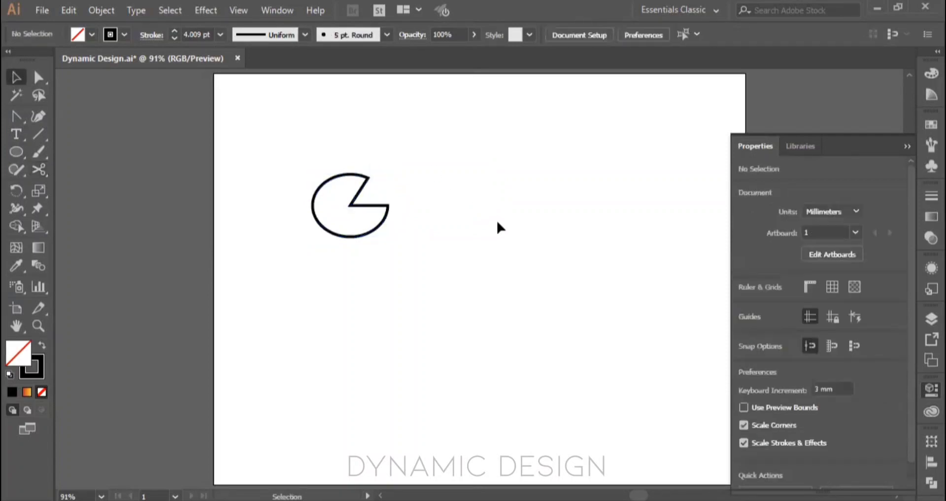
left_click(380, 235)
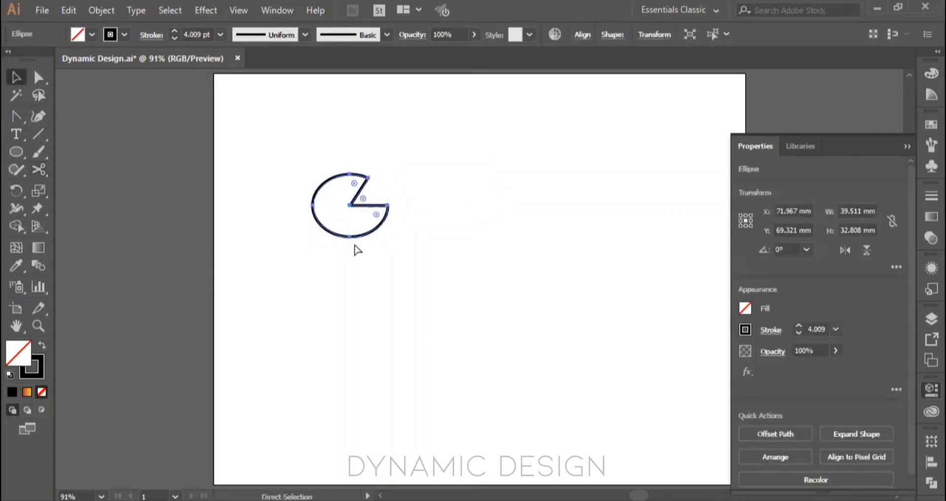
Step: Undo the pie wedge cut from the ellipse to restore the full shape
key("ctrl+z")
left_click(384, 236)
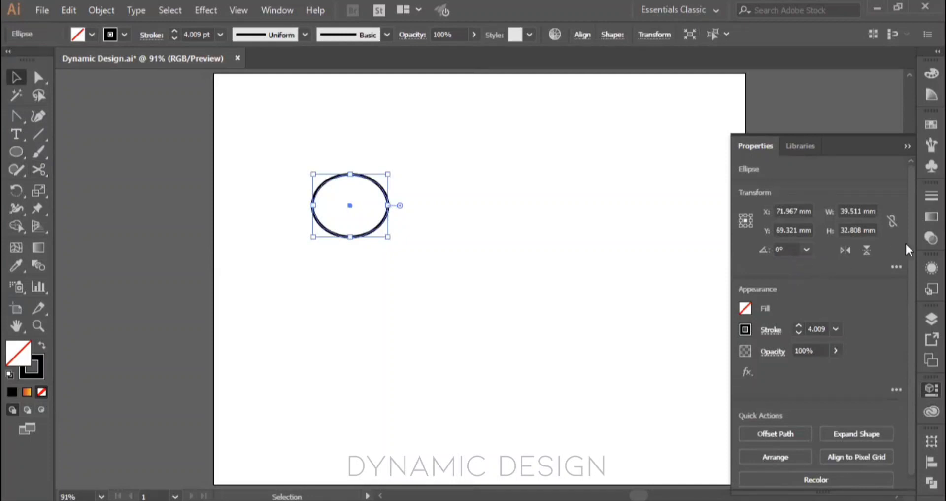
Step: Try pie start angles of 120° and 240° on the ellipse through its additional transform options, and undo both changes
left_click(897, 267)
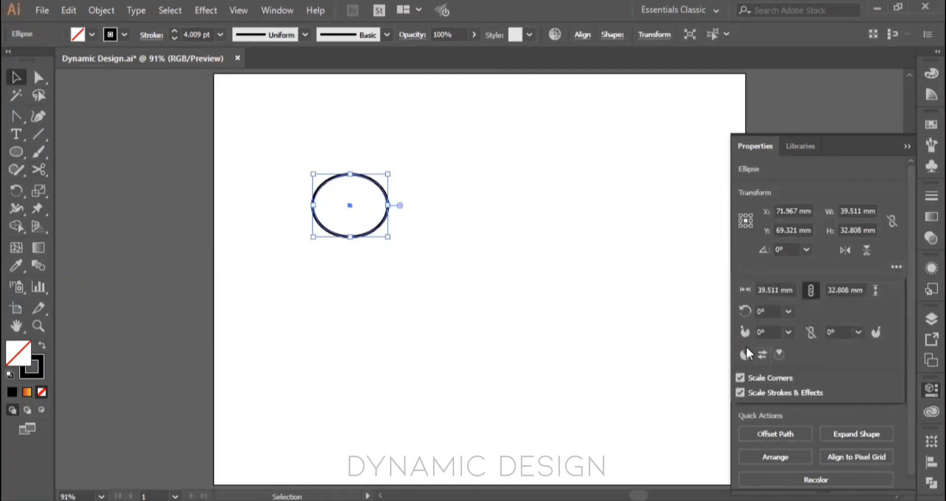
left_click(789, 331)
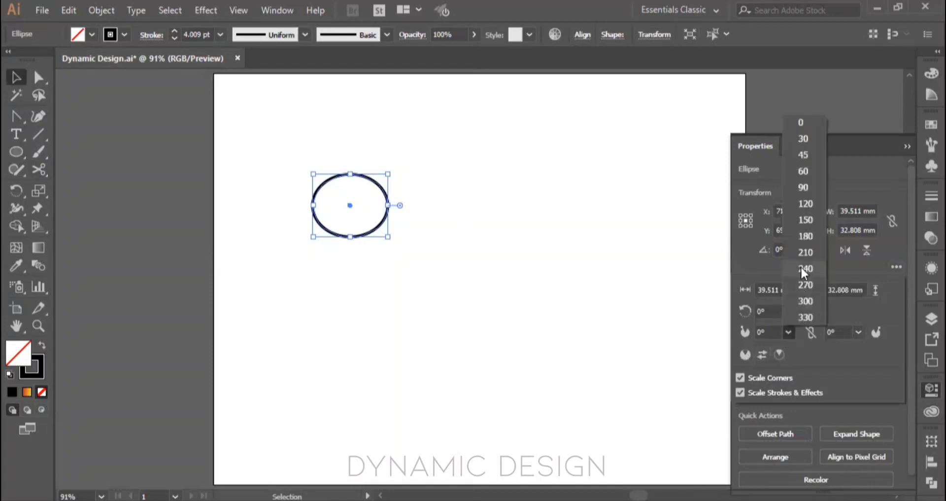
left_click(803, 204)
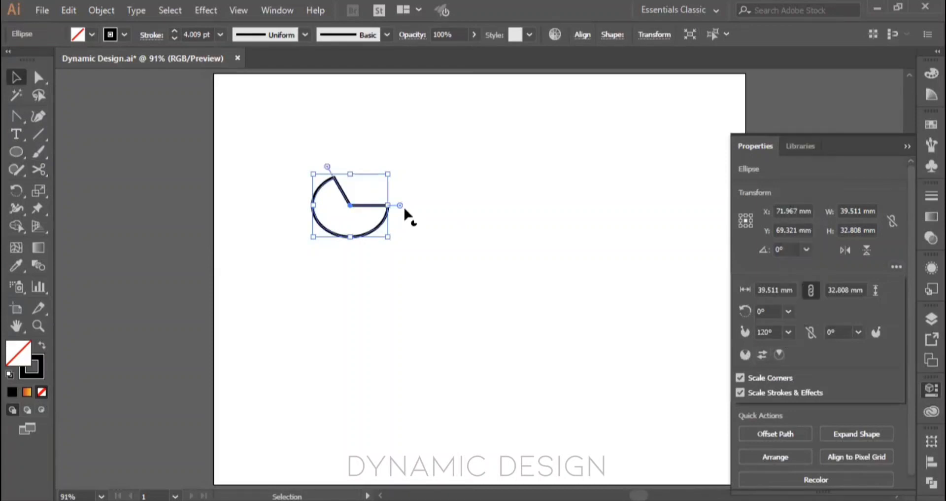
left_click(789, 331)
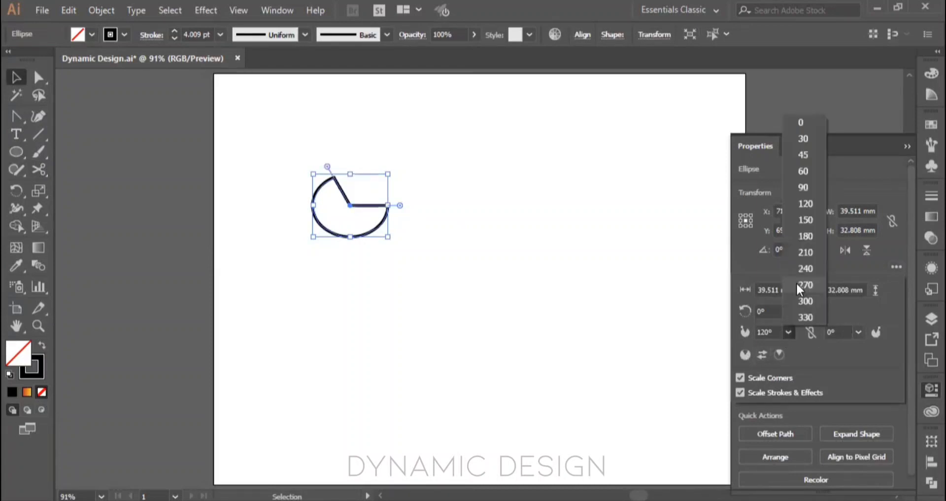
left_click(806, 271)
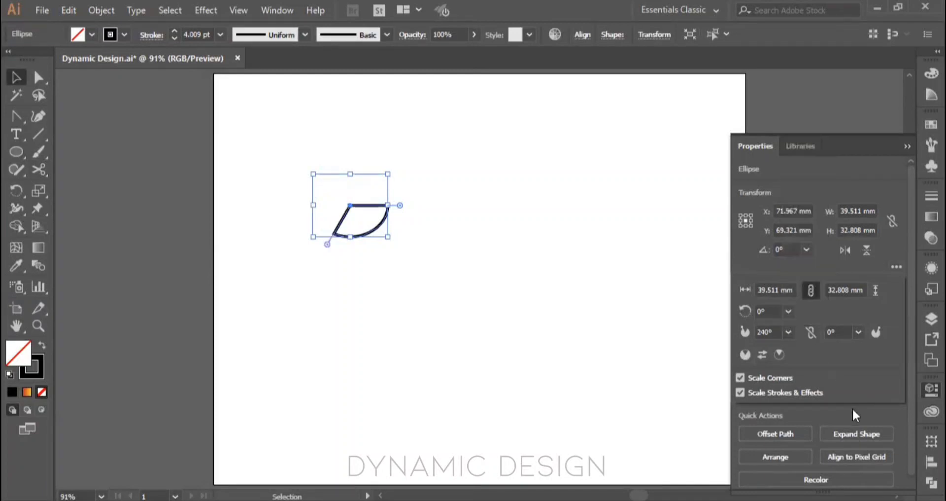
left_click(853, 409)
key("ctrl+z")
key("ctrl+z")
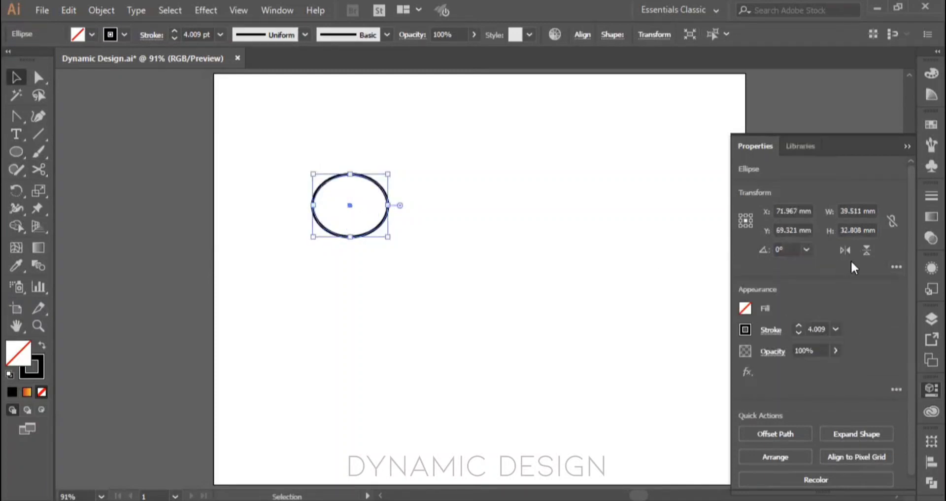
Step: Constrain the ellipse's pie angles and try linked values of 180°, 150° and 90°
left_click(895, 265)
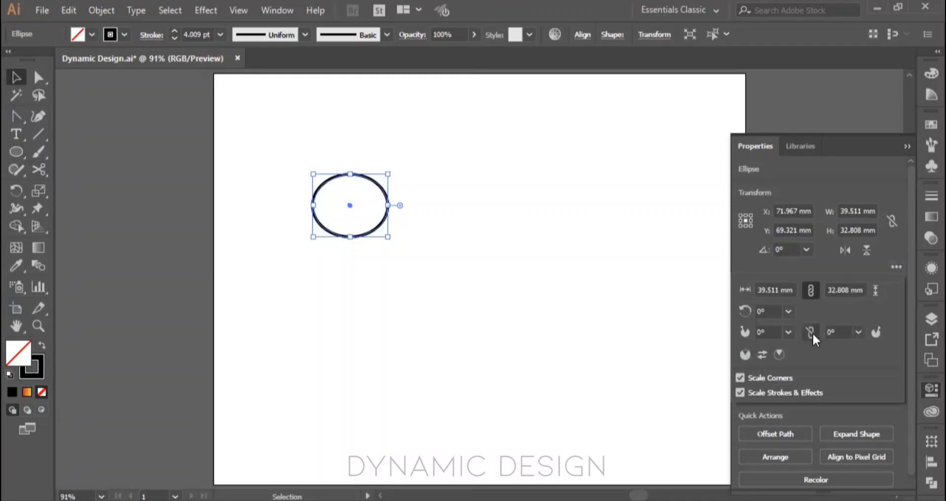
left_click(811, 331)
left_click(788, 331)
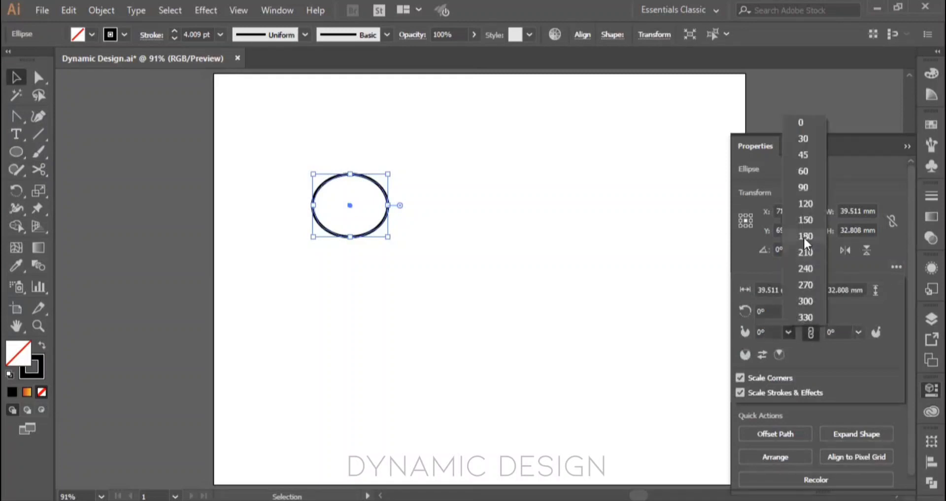
left_click(803, 236)
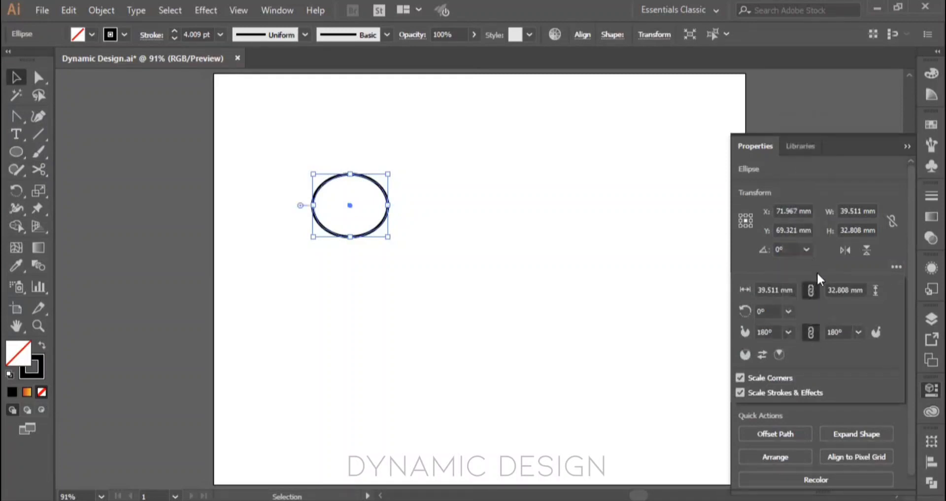
left_click(790, 334)
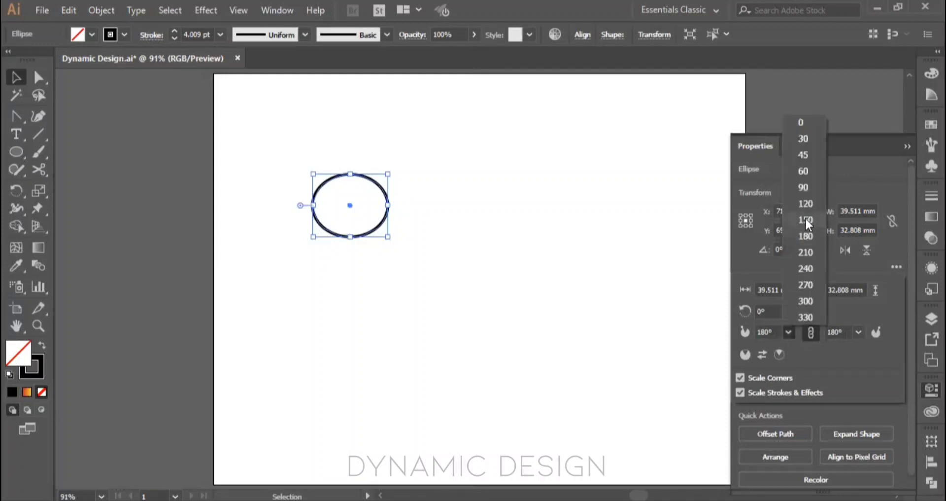
left_click(806, 220)
left_click(791, 332)
left_click(804, 188)
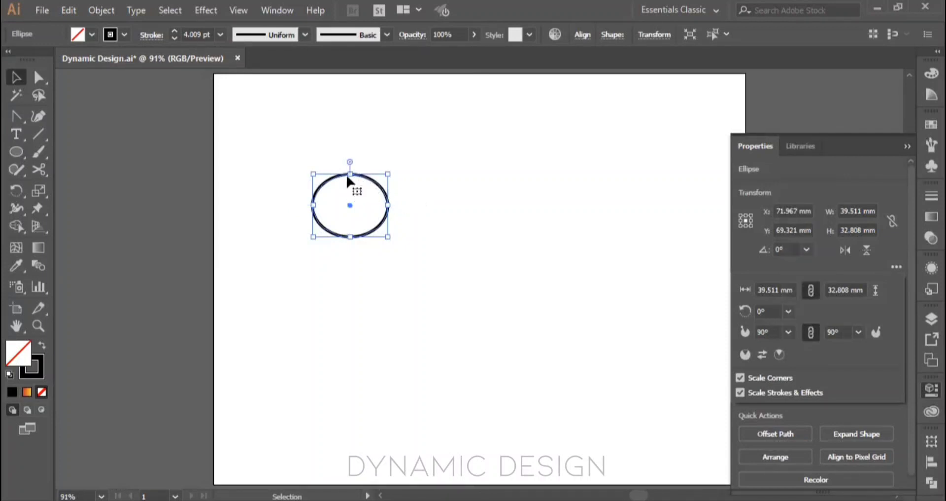
Step: Unlink the ellipse's pie angles, try start angles of 210° and 240°, and undo all the pie angle changes
left_click(811, 332)
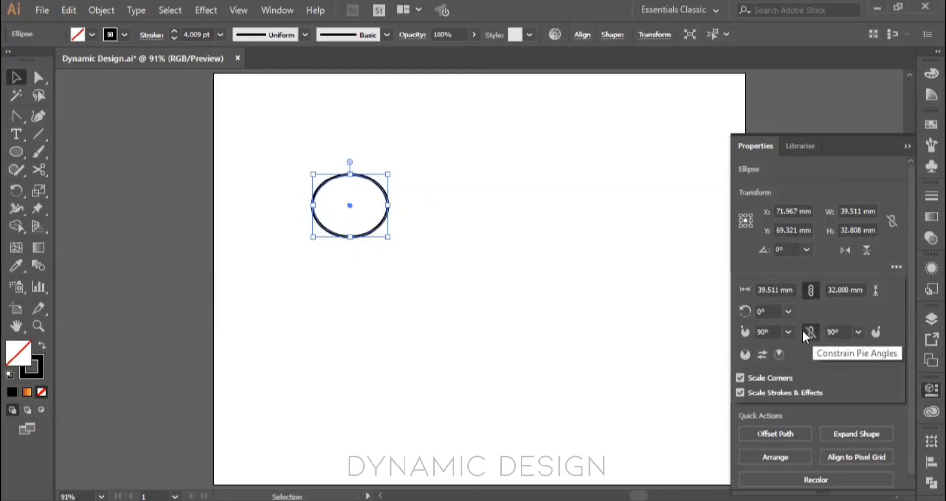
left_click(793, 248)
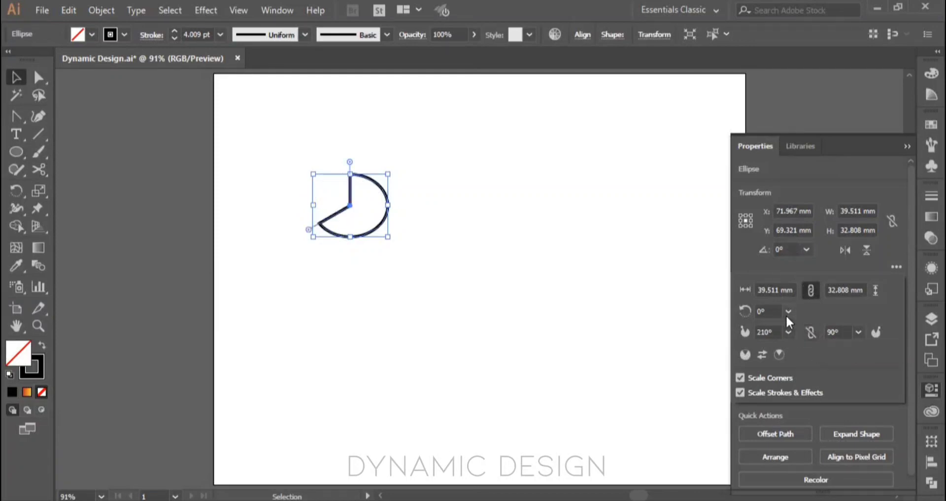
left_click(798, 263)
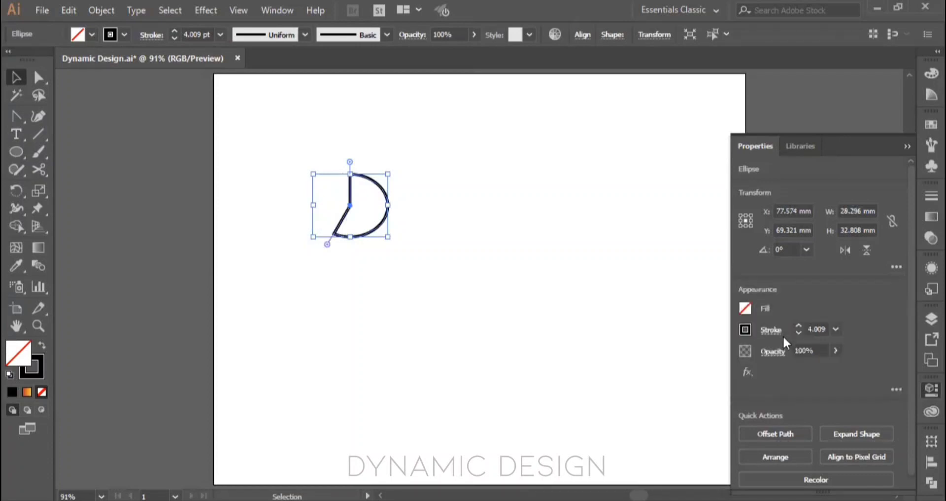
key("ctrl+z")
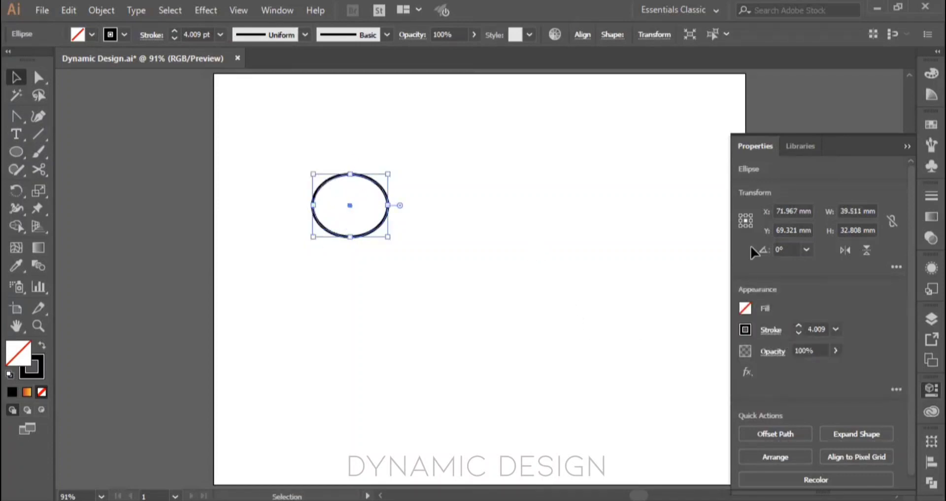
Step: Collapse the Properties panel and delete the ellipse from the artboard
left_click(906, 146)
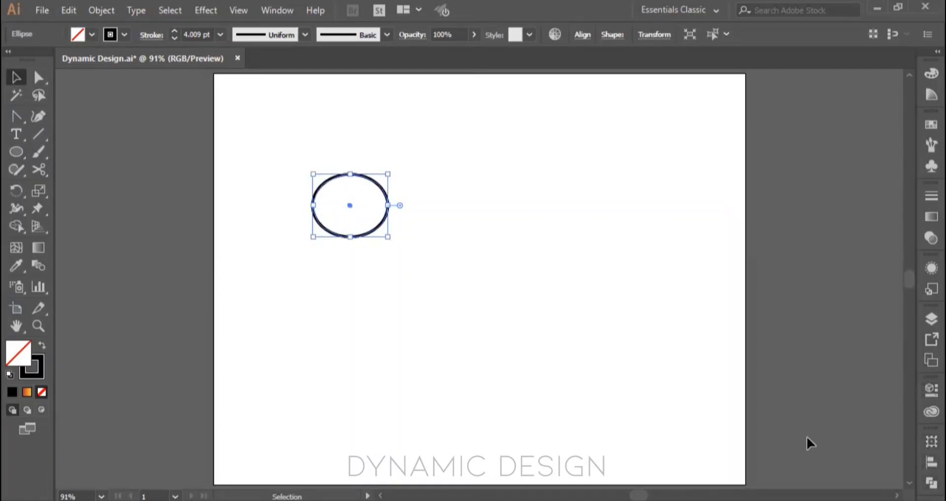
key("Delete")
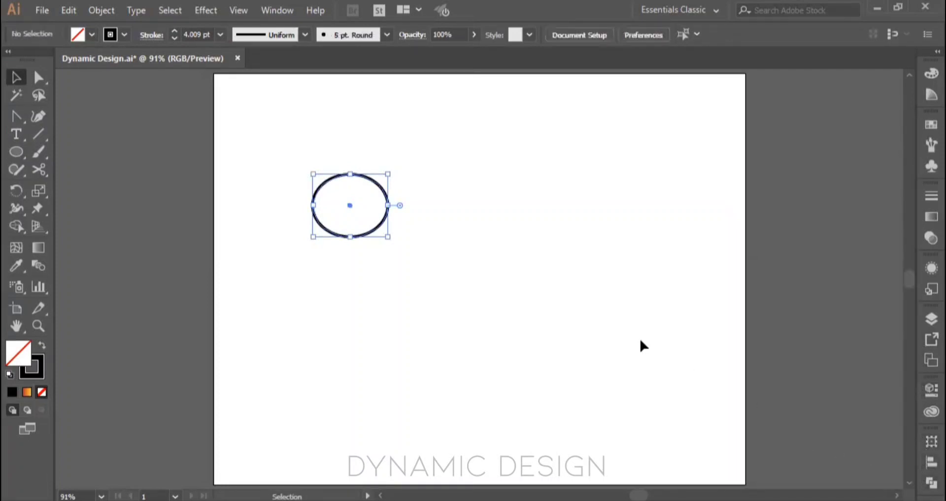